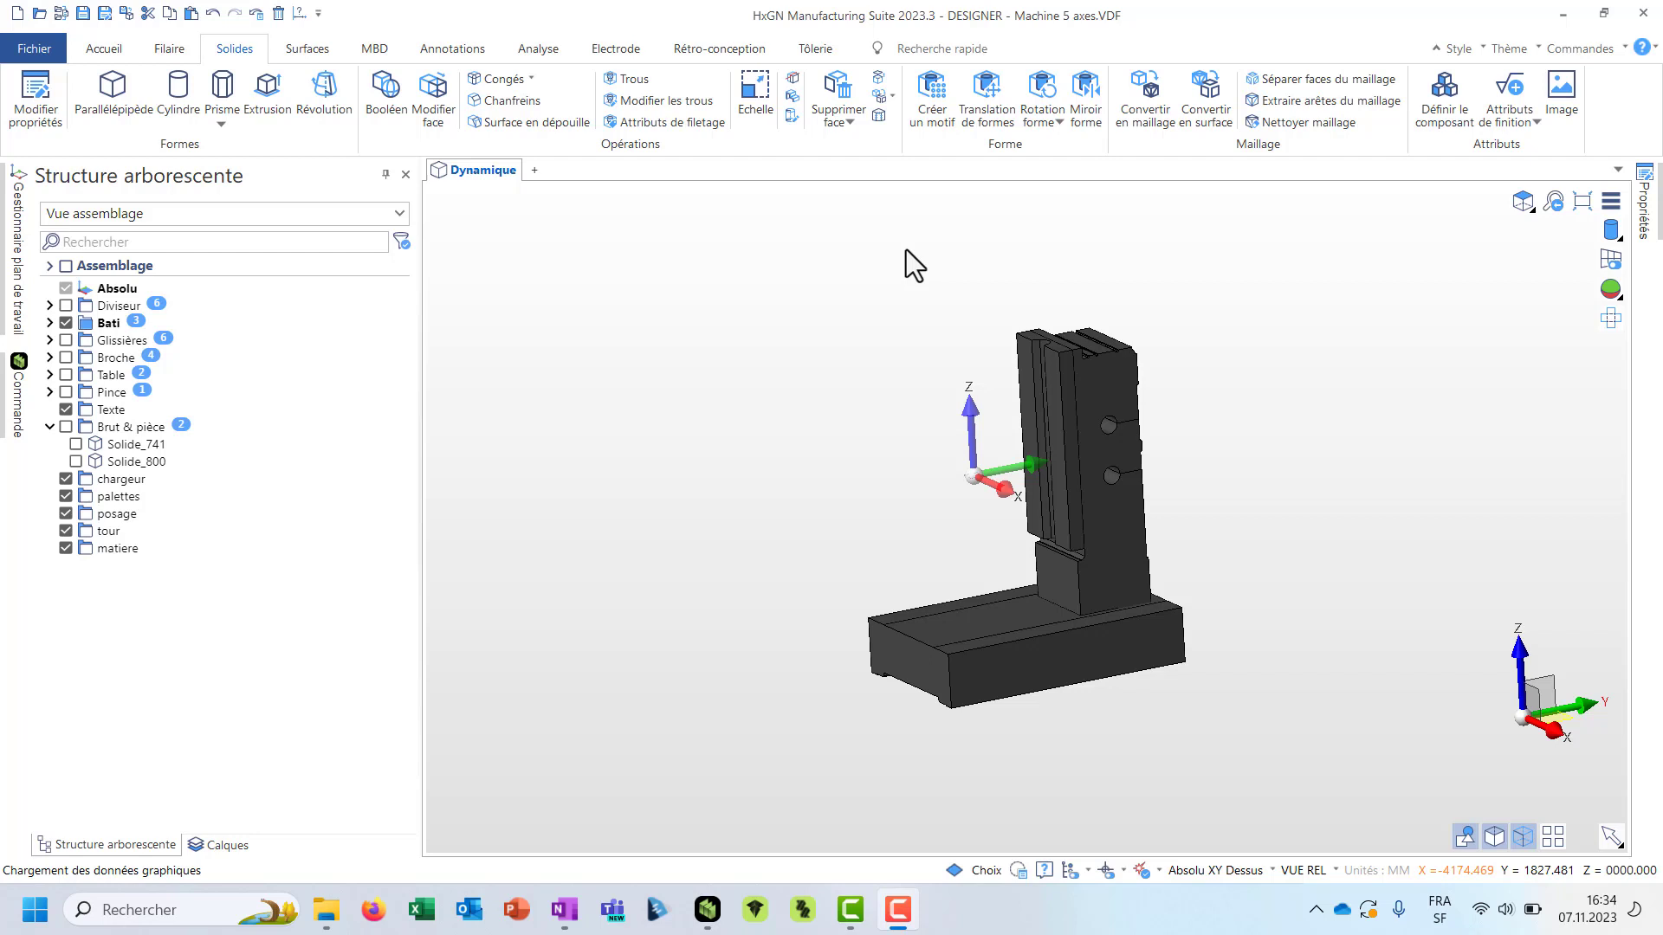
- Invert the visibility to view the other machine components, and invert it again to bring back only the Bati frame
right_click(801, 394)
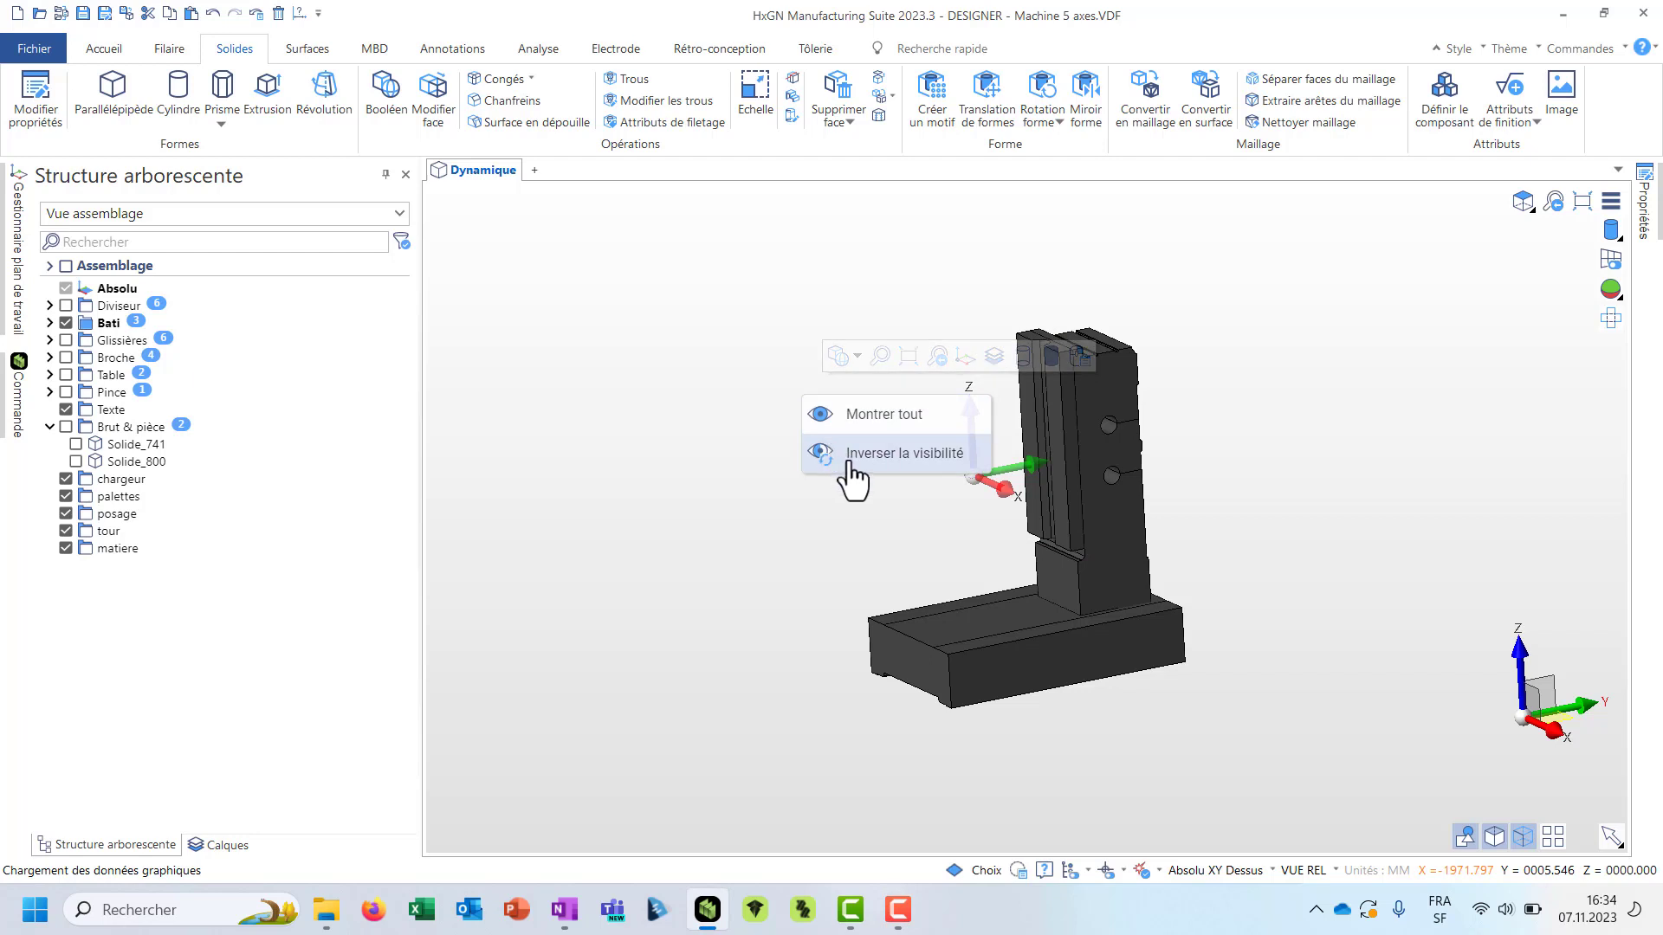
left_click(852, 468)
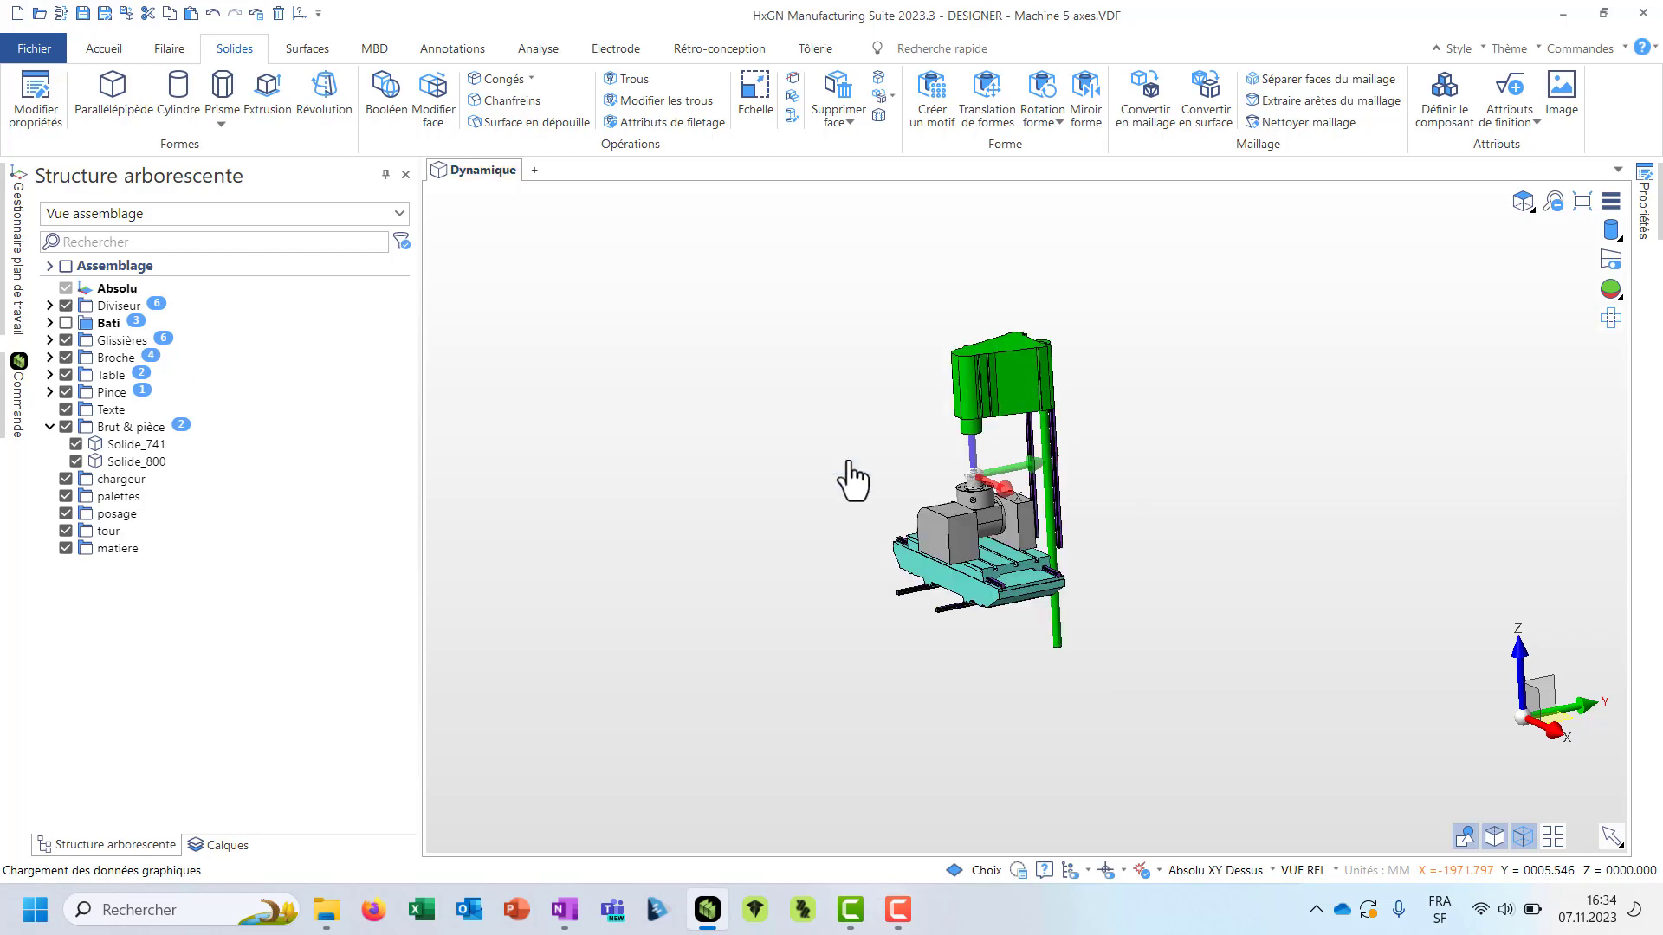
scroll(849, 465, "up", 2)
right_click(846, 453)
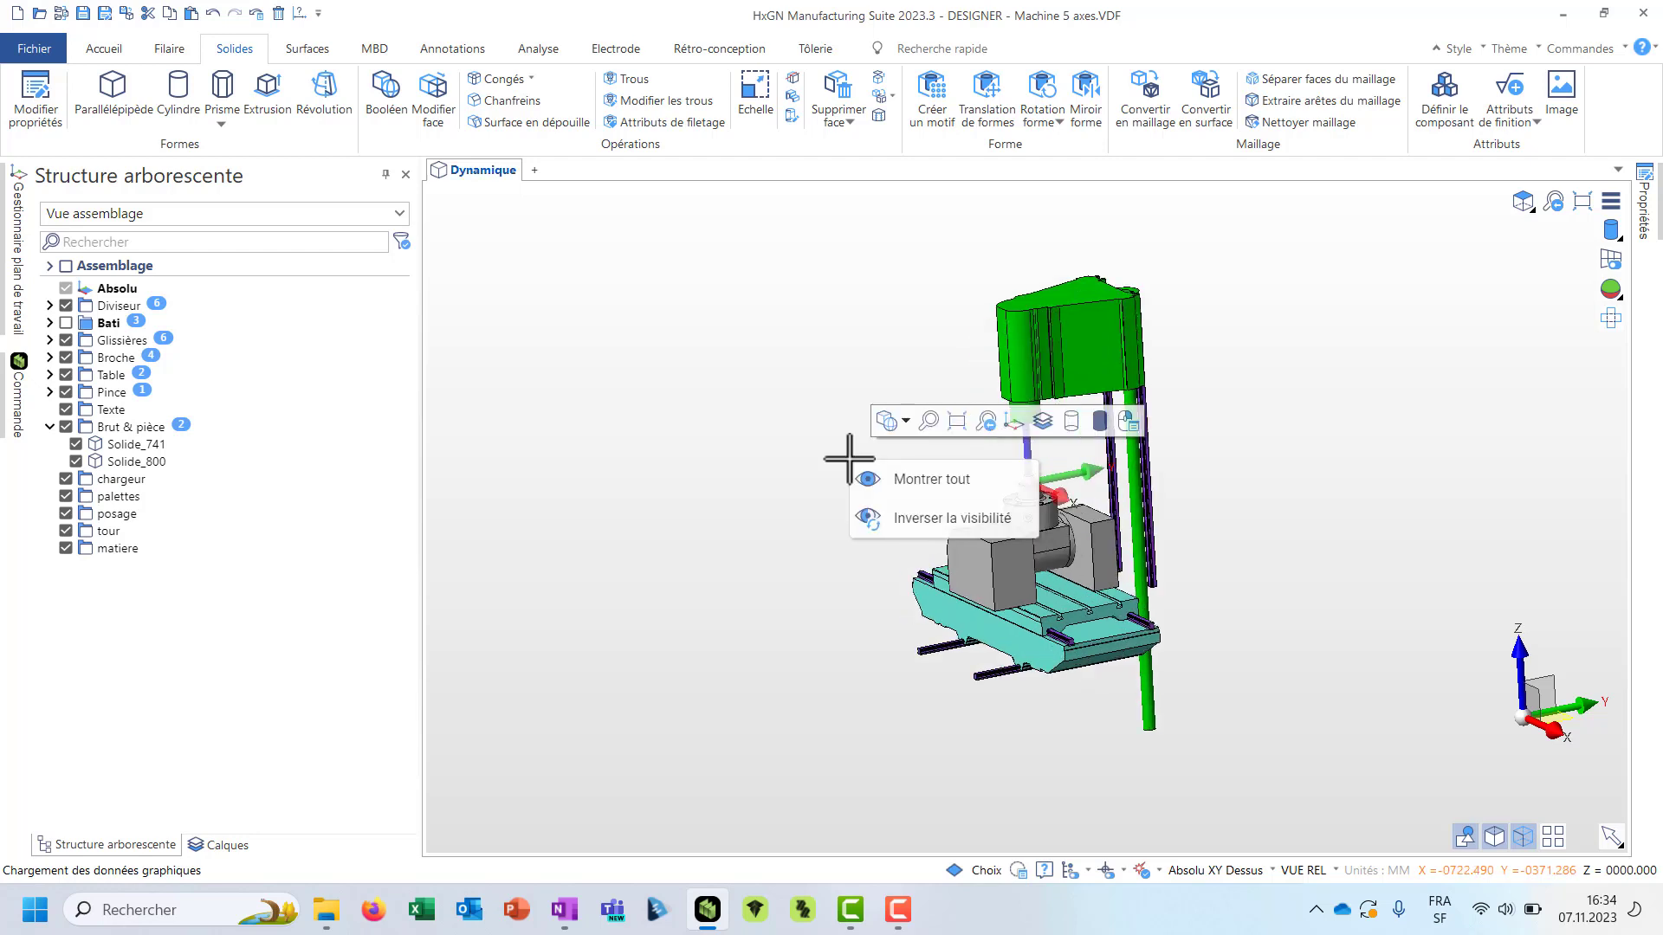
left_click(905, 530)
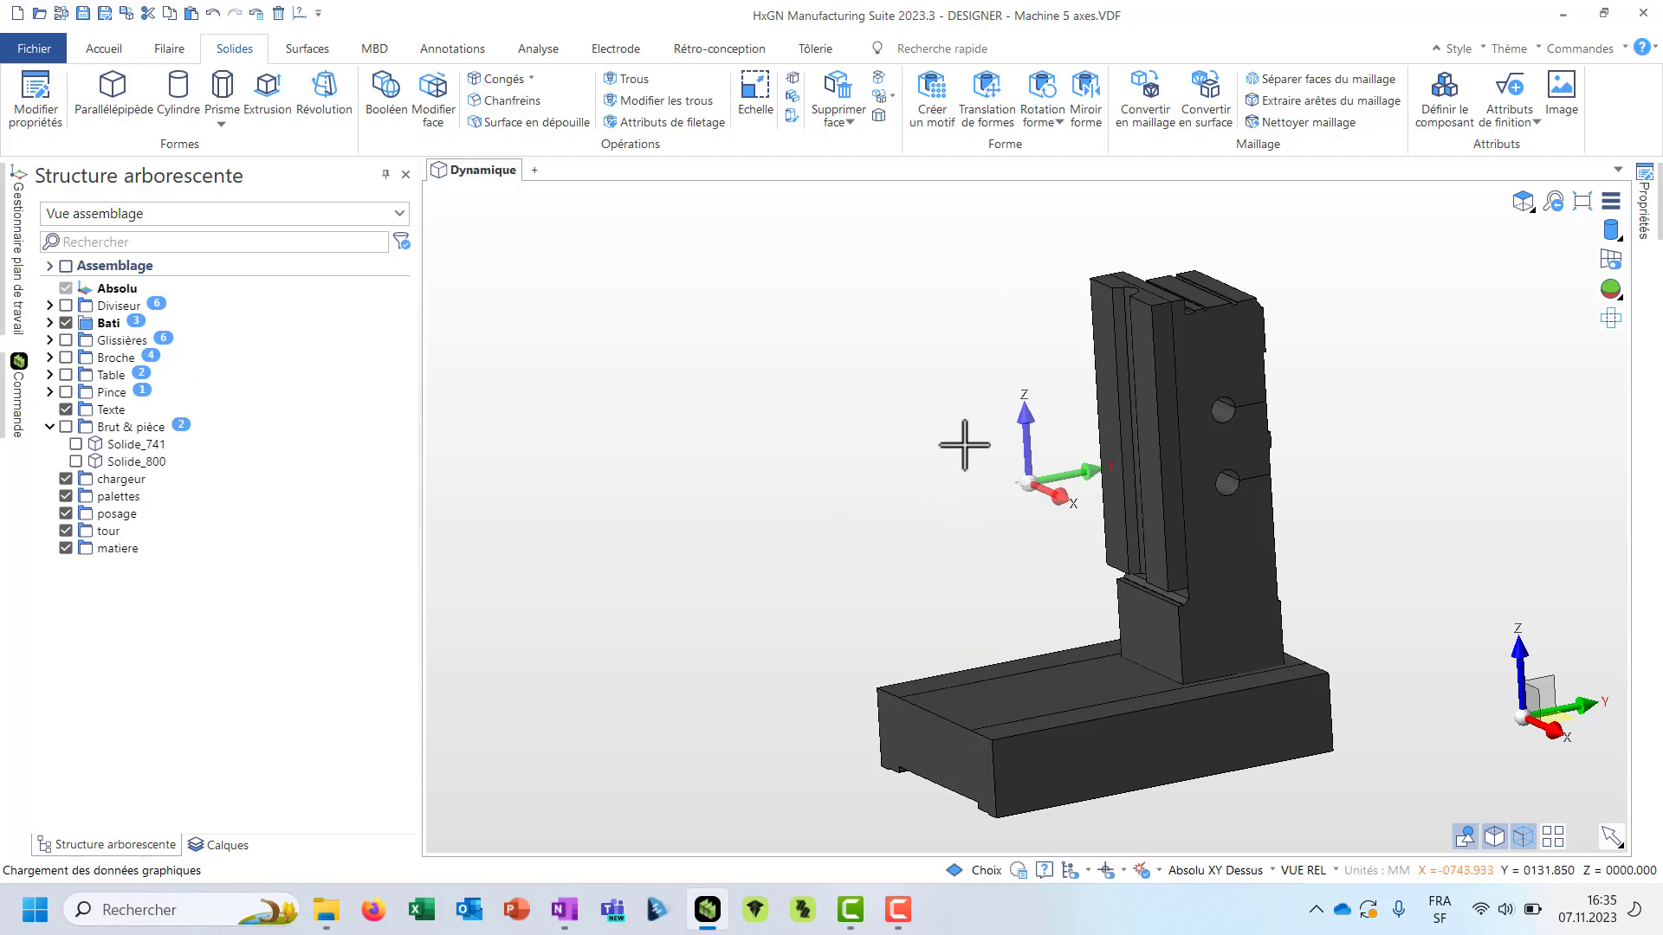
- Delete and repair the faces of the two through holes in the side of the machine column
middle_click_drag(902, 443, 845, 419)
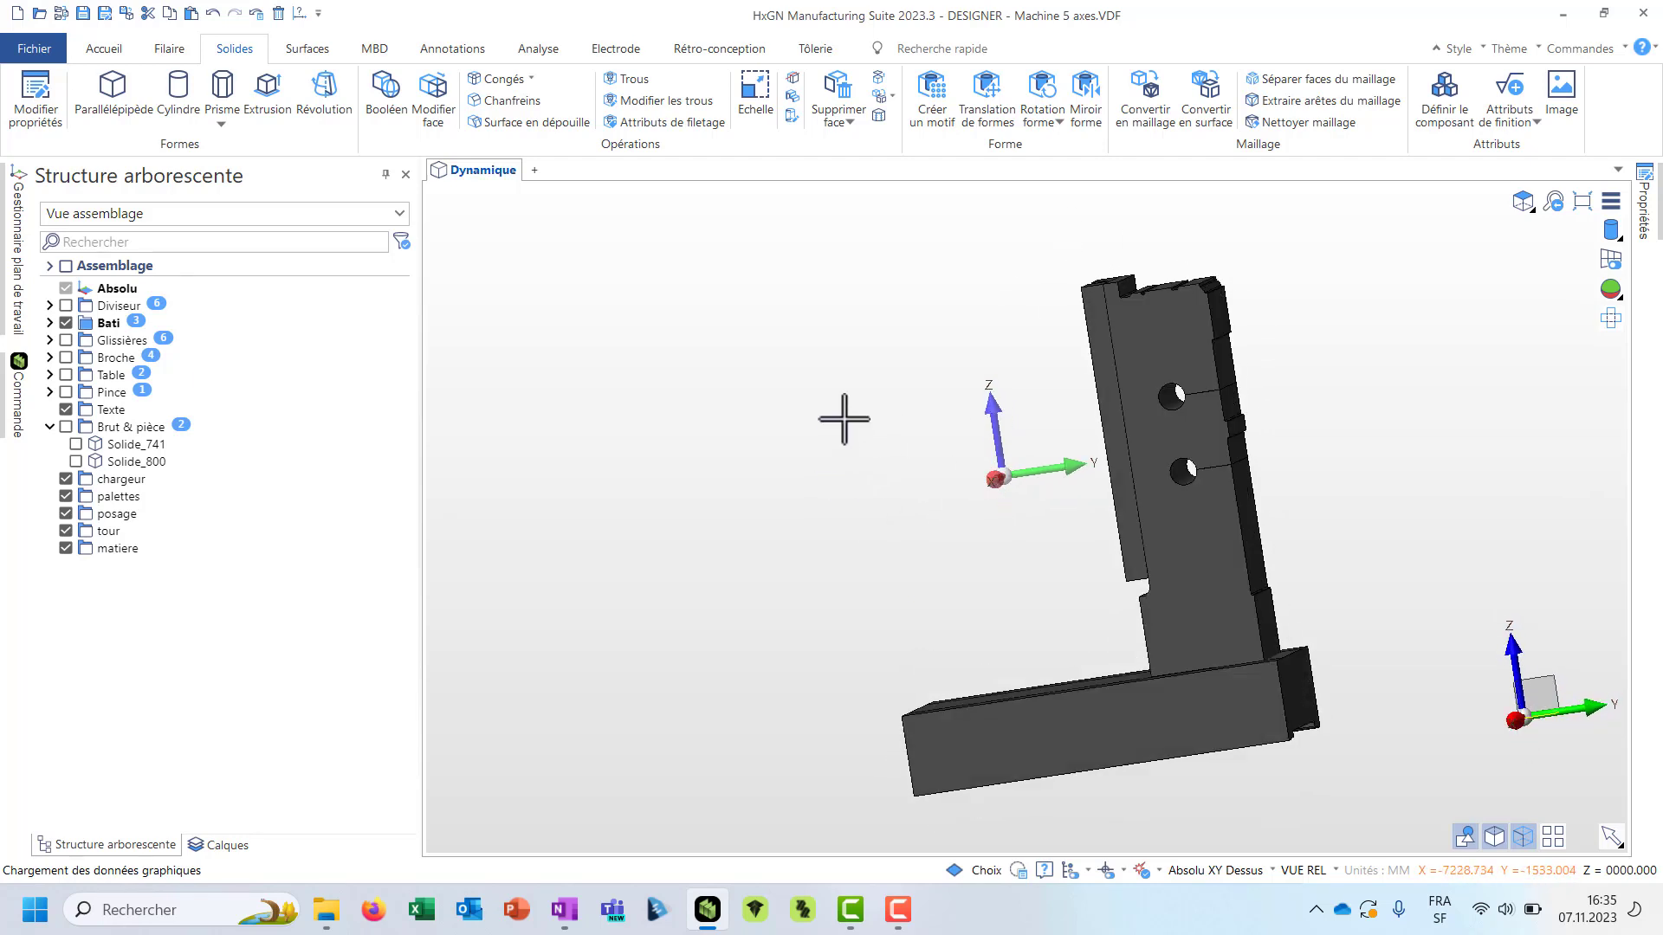
left_click(833, 96)
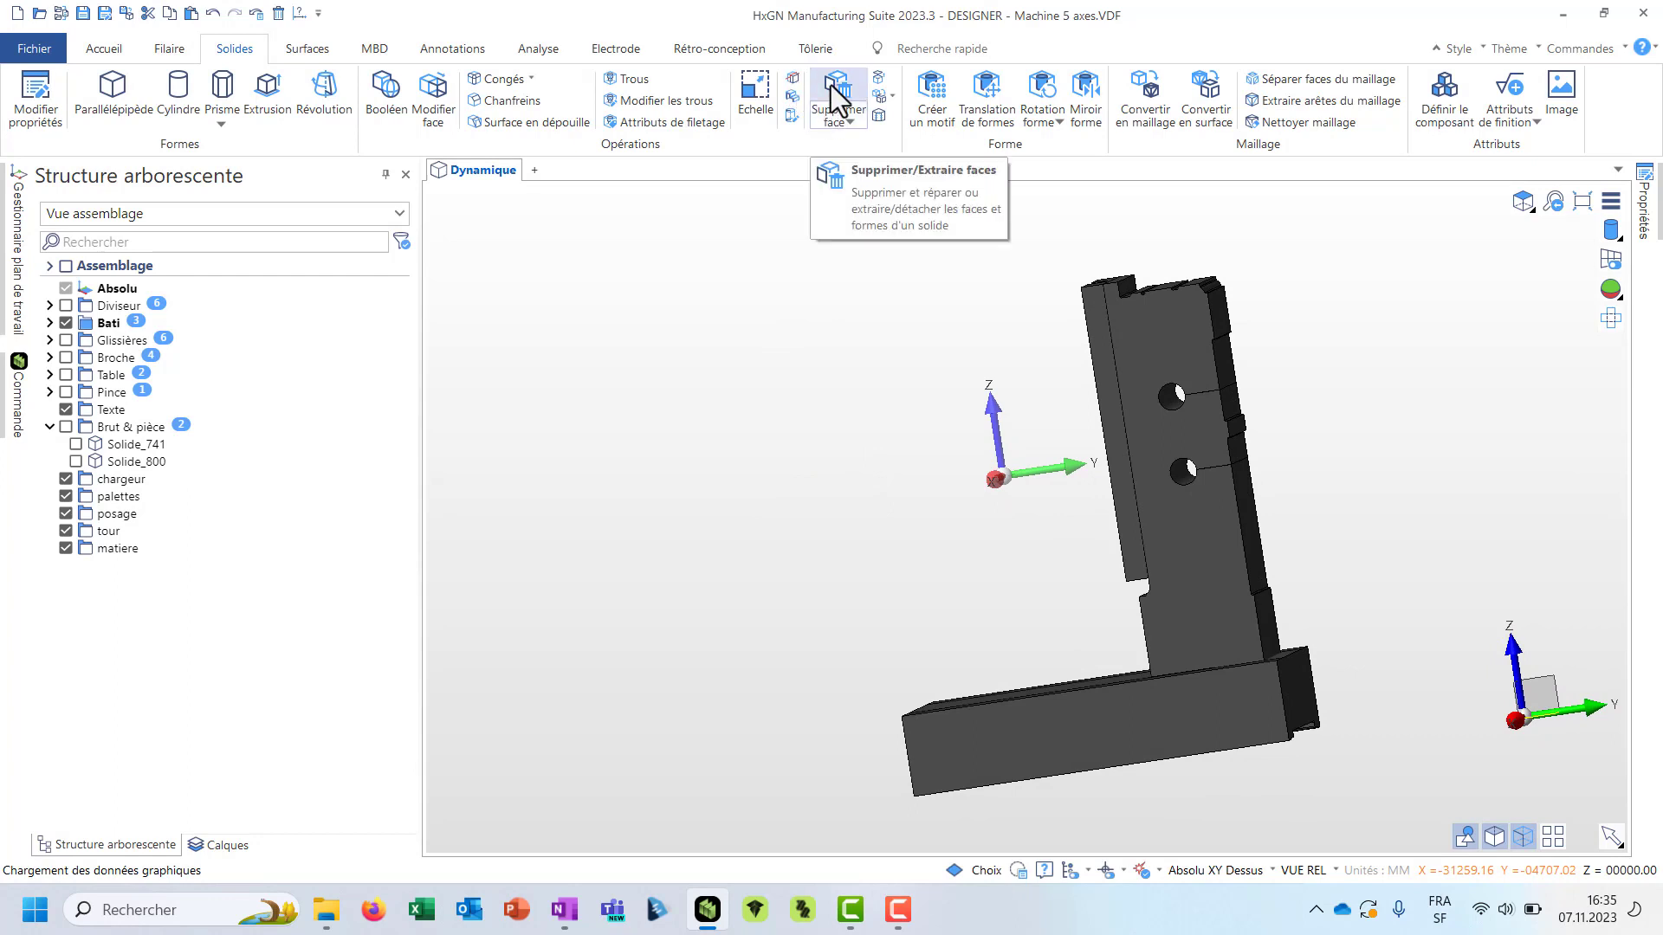
scroll(1287, 330, "up", 2)
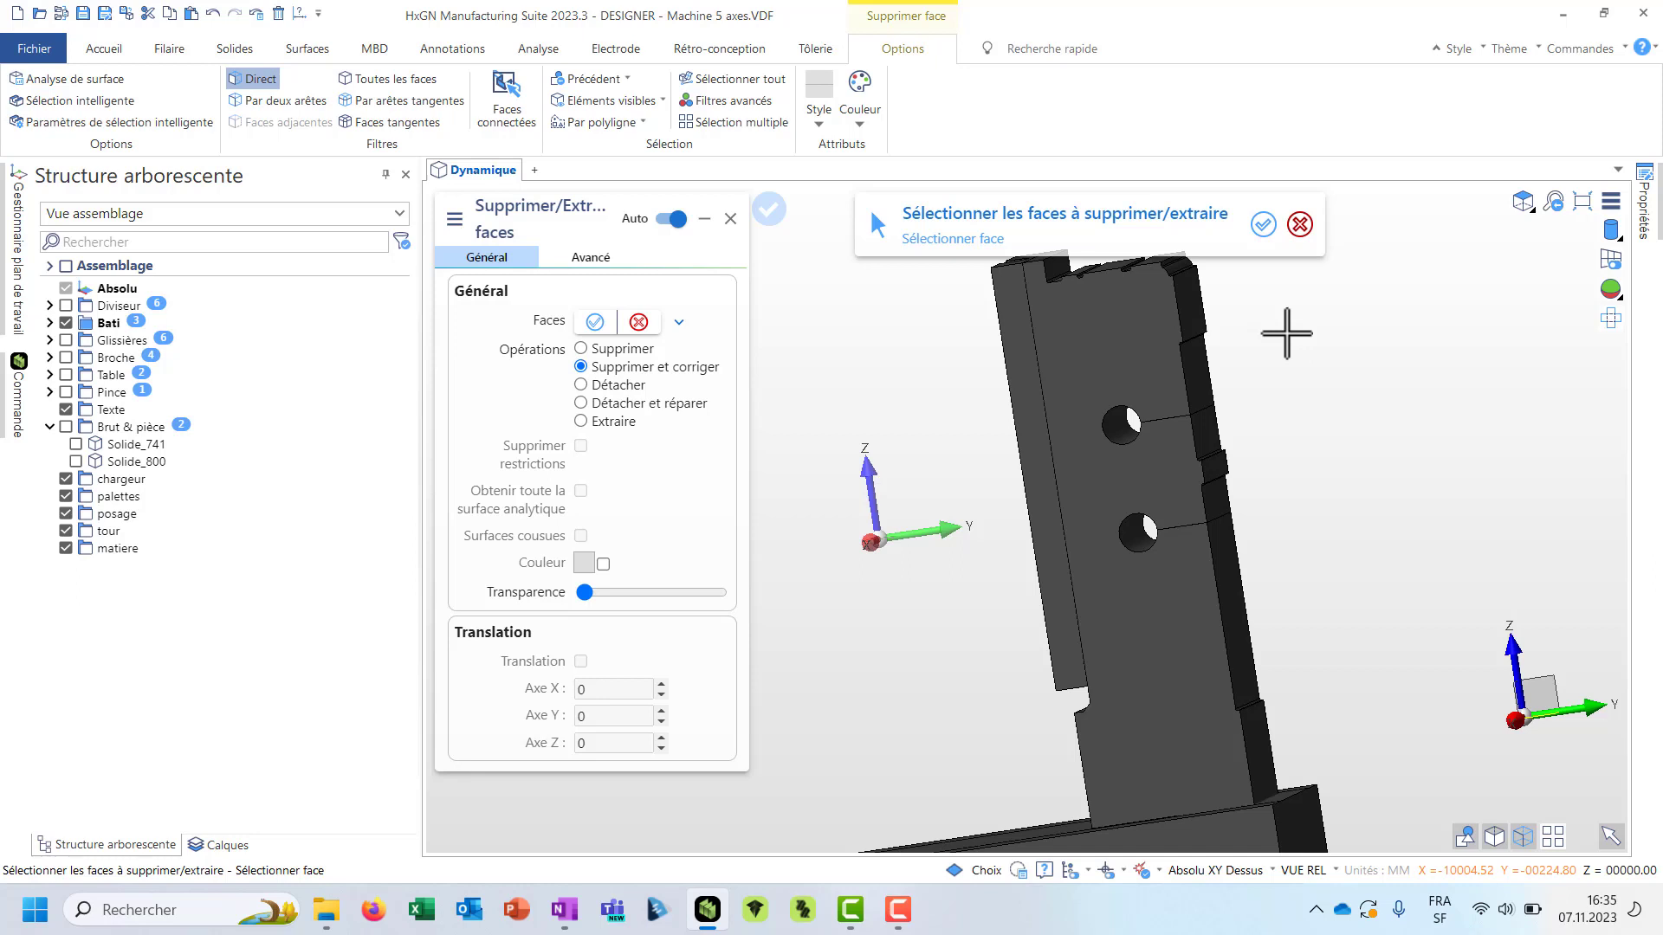
scroll(1272, 368, "up", 2)
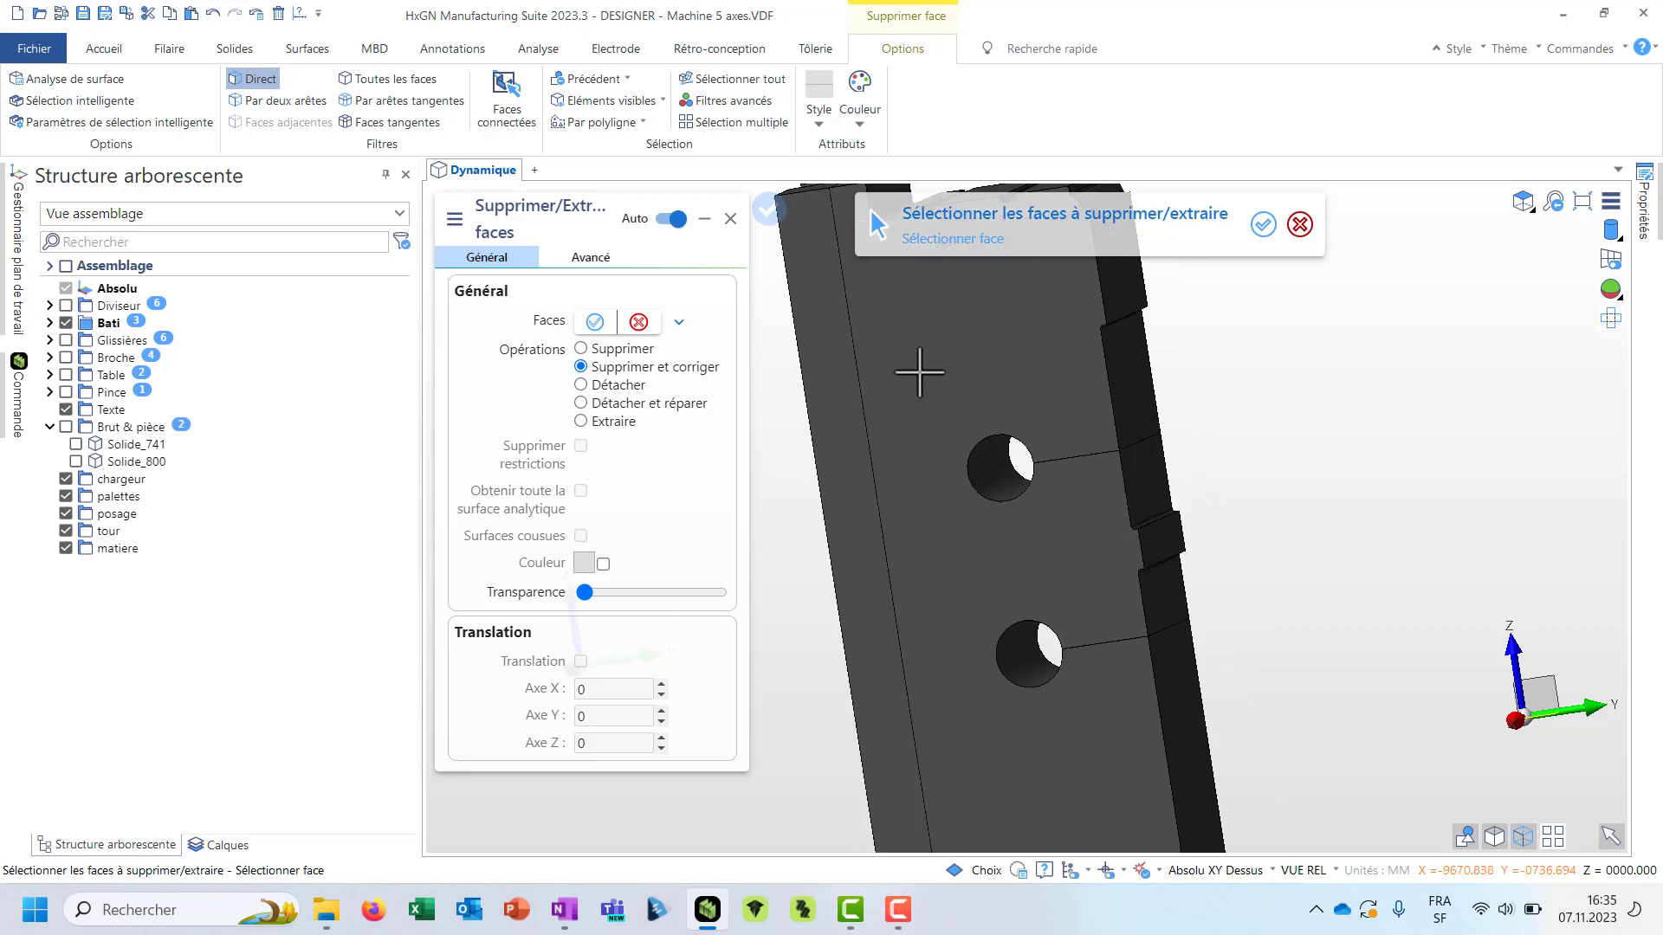
left_click_drag(919, 373, 1237, 517)
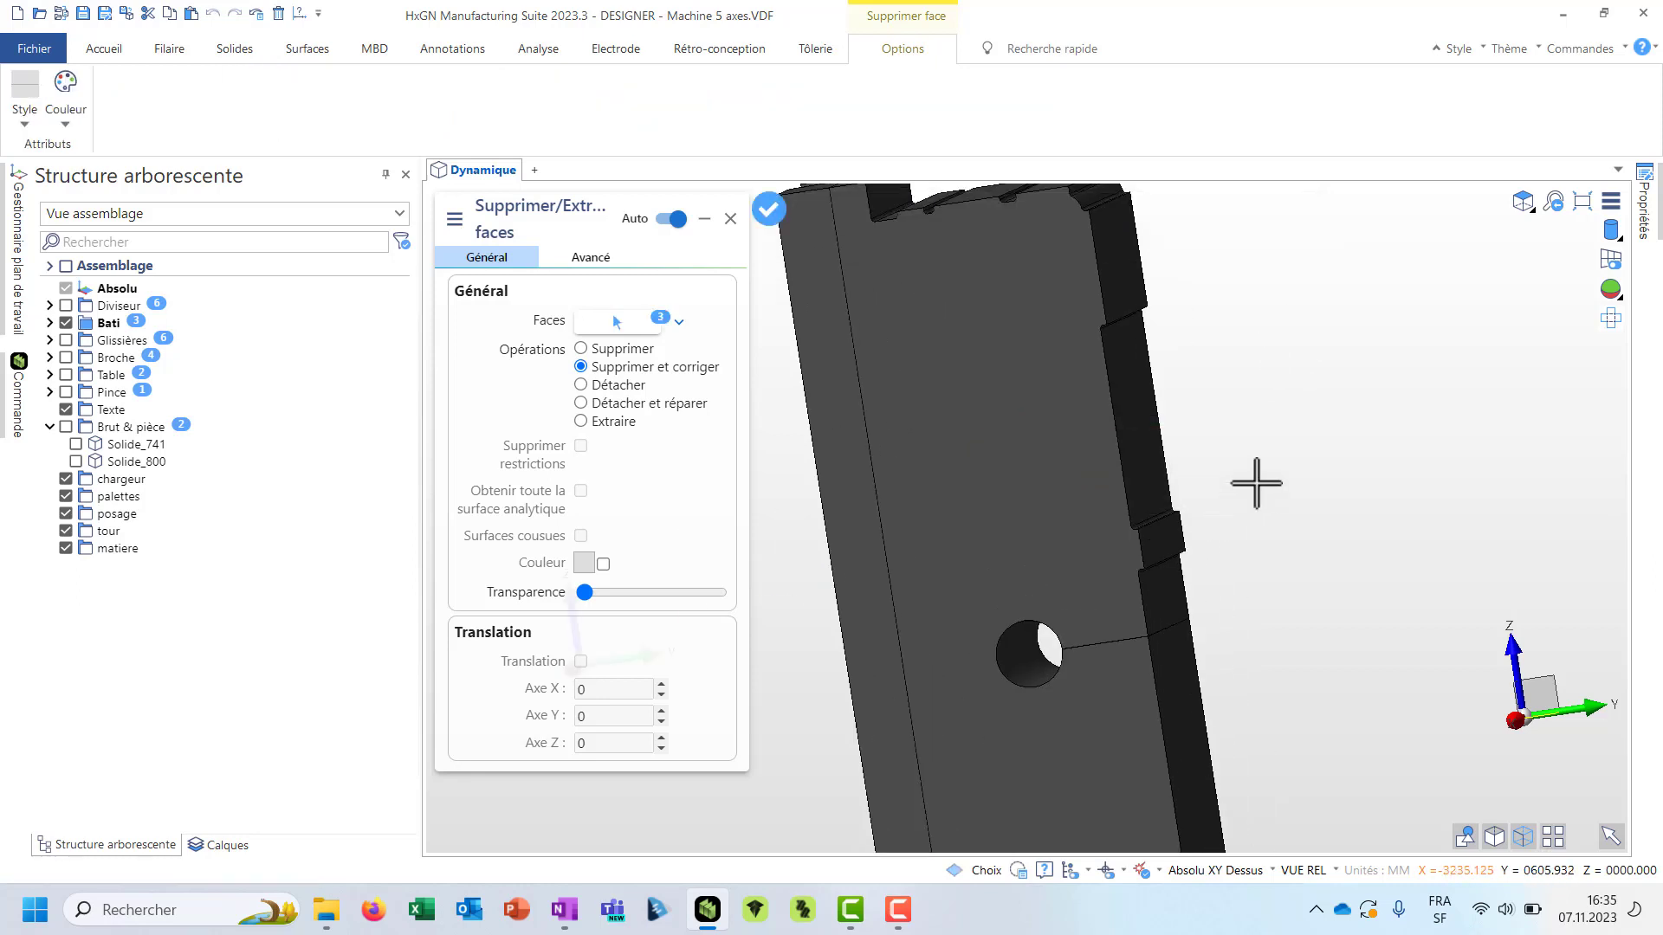
left_click_drag(961, 602, 1325, 736)
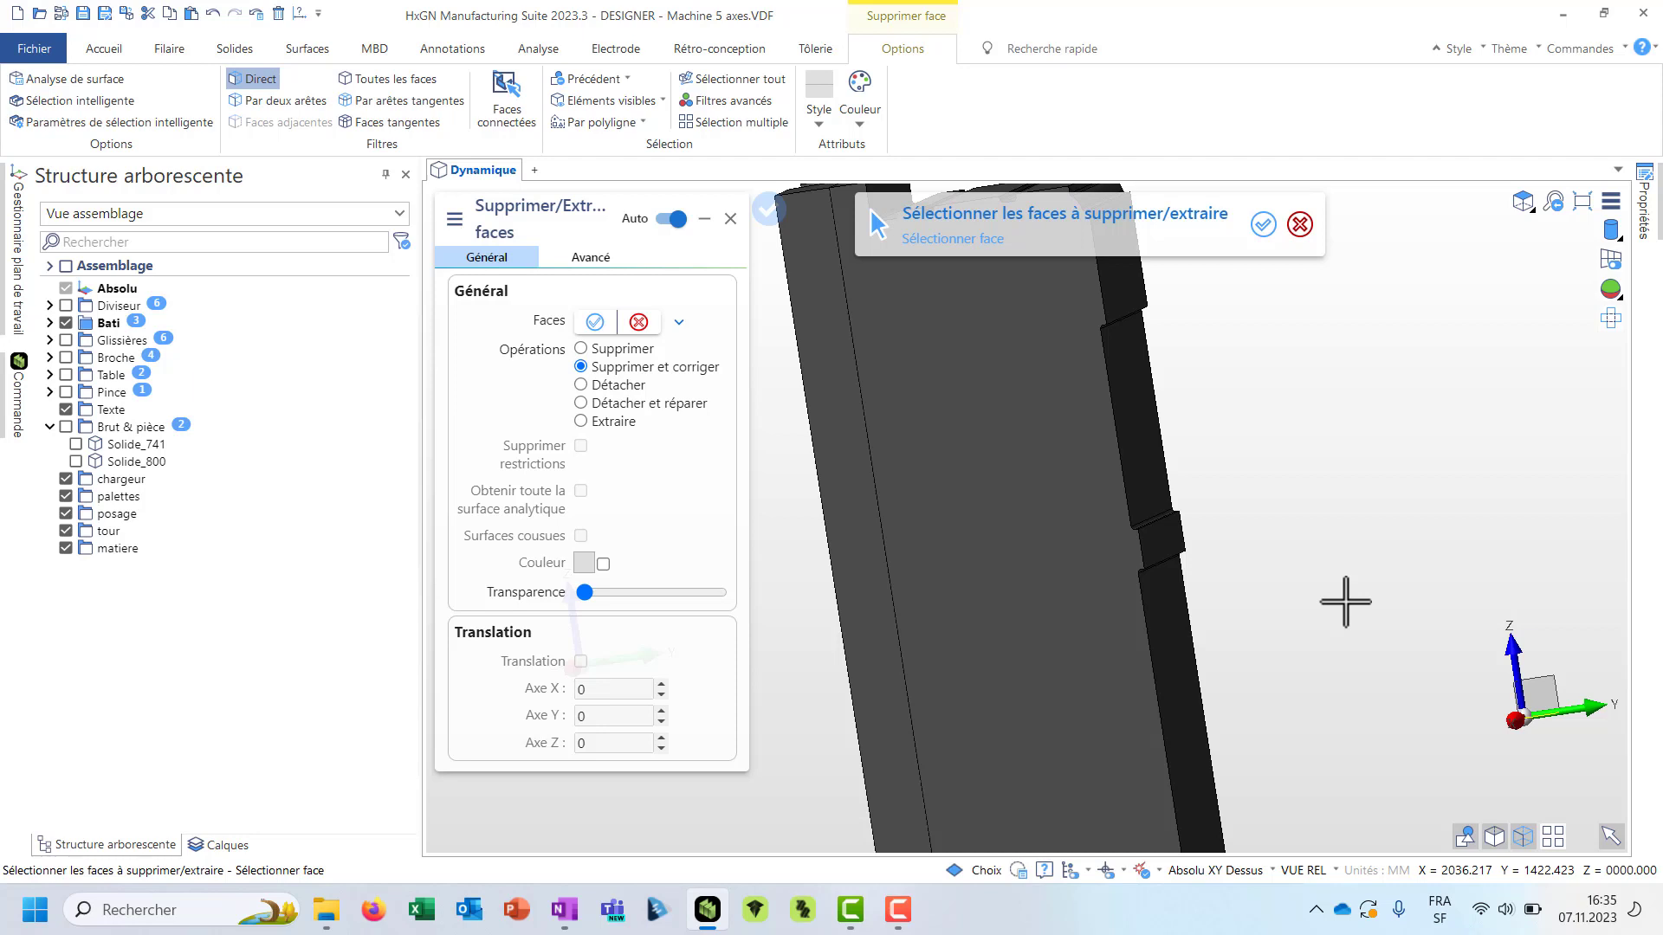
key("Escape")
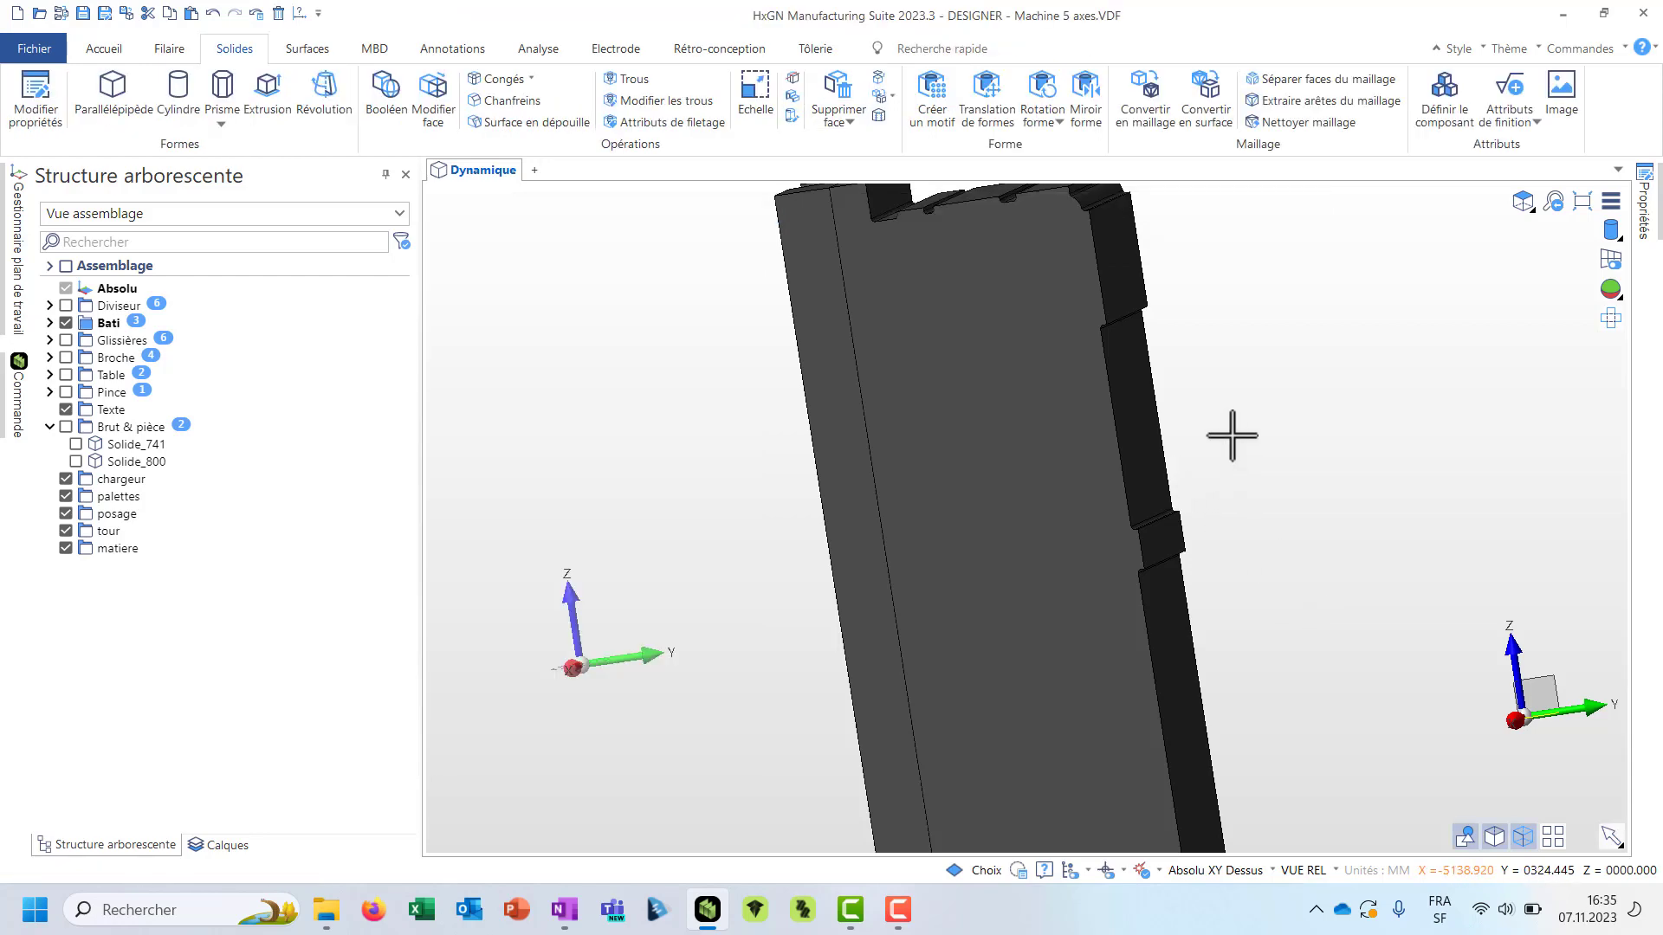
- Move the faces of the small step on the column's rear edge by -242 mm along the Z axis
left_click(432, 95)
left_click_drag(1009, 424, 1287, 631)
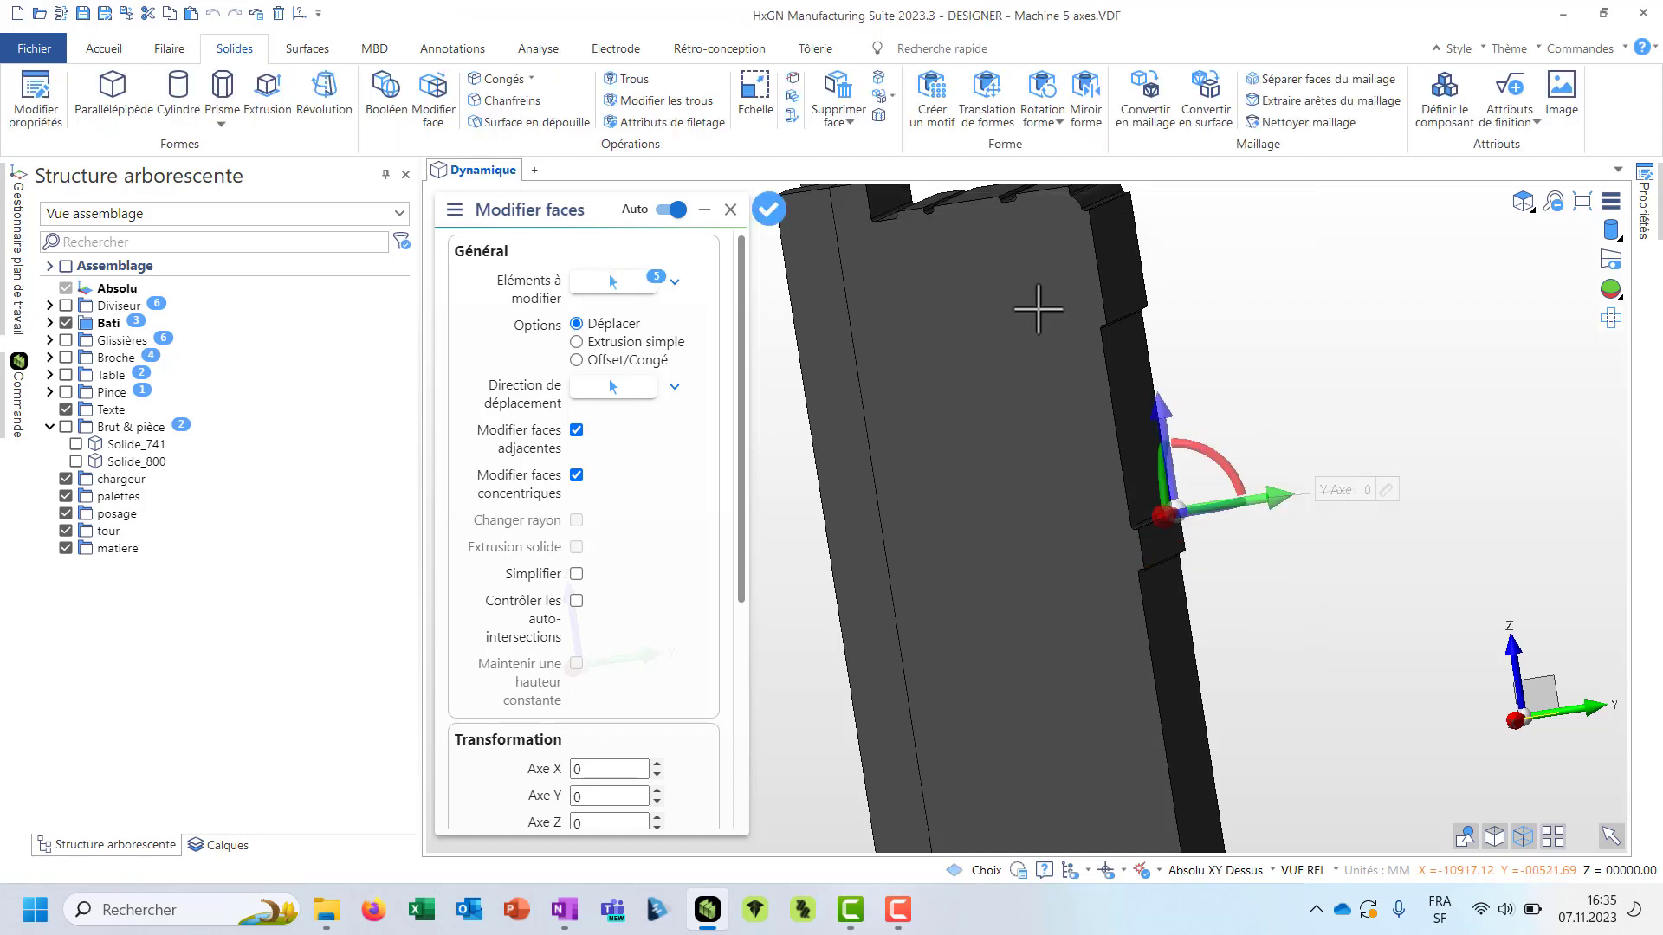
left_click_drag(1160, 394, 1213, 565)
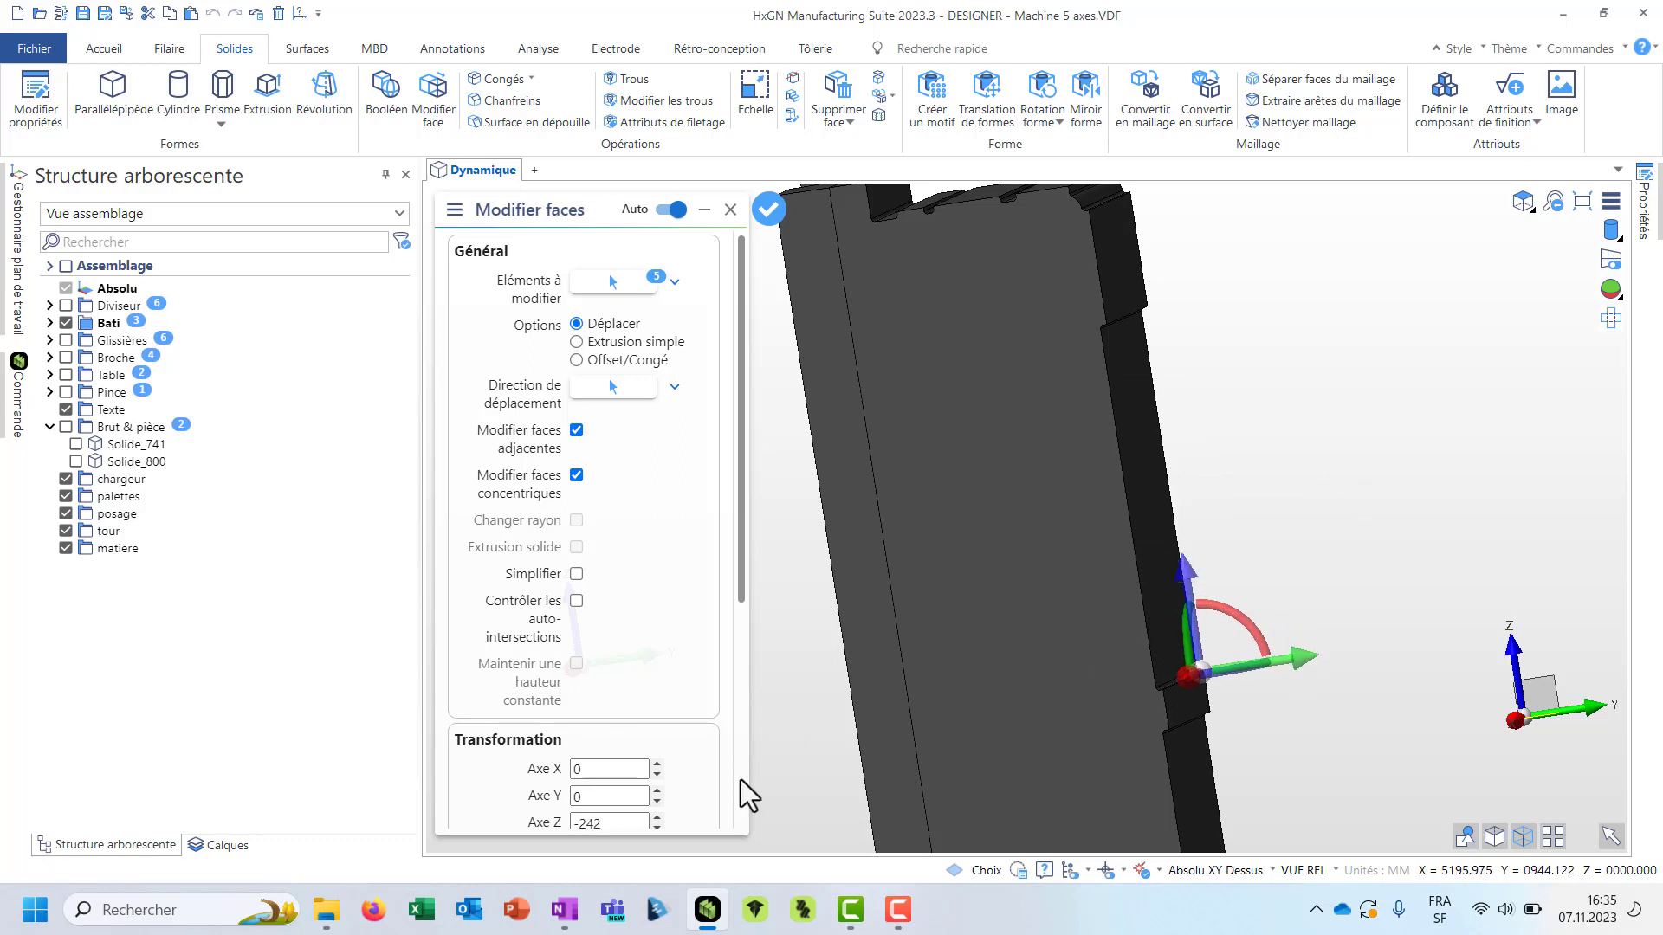
right_click(1307, 422)
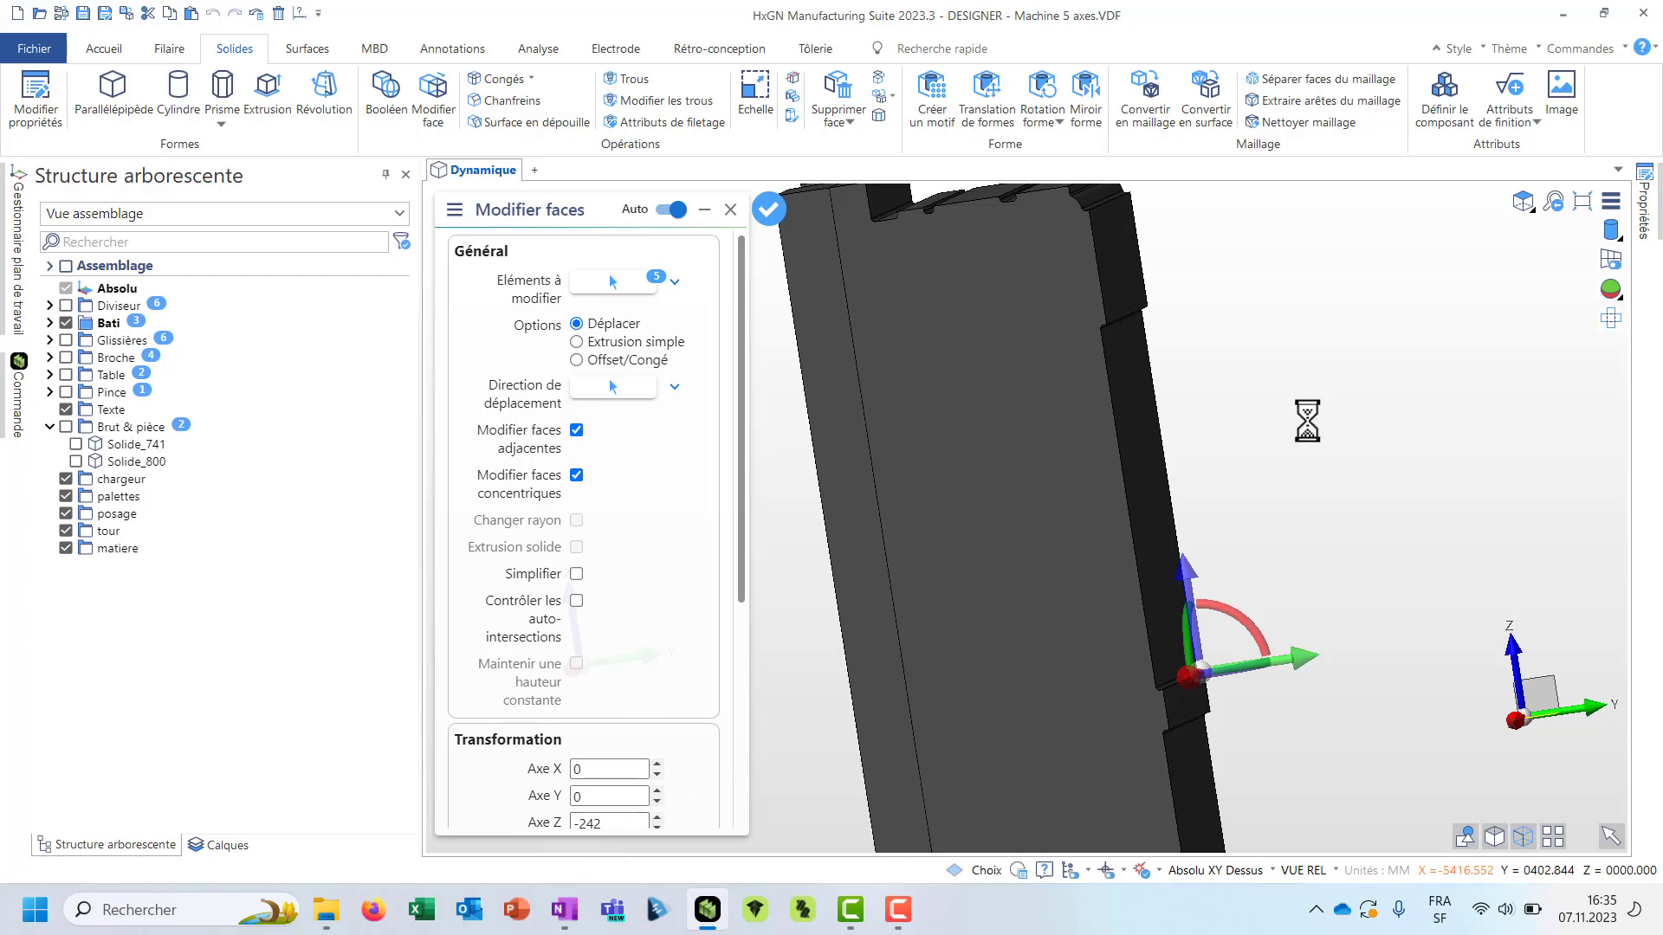
right_click(1307, 421)
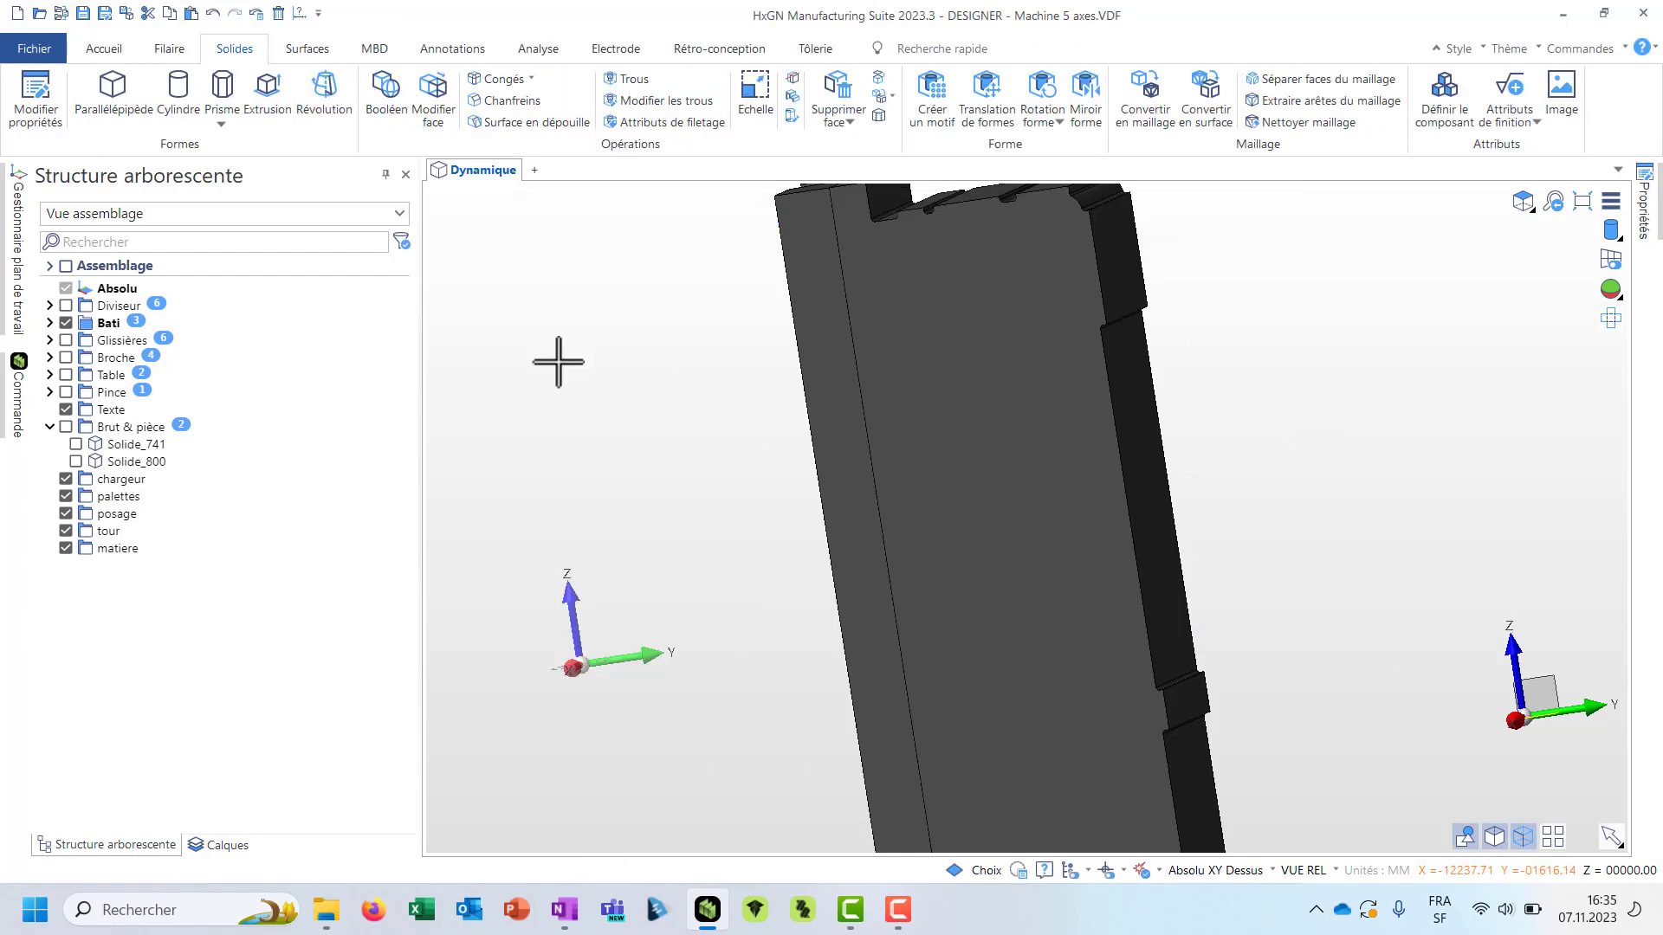
- Show the Brut & pièce group and hide Solide_741 to inspect the part inside, restoring both solids to view
left_click(66, 427)
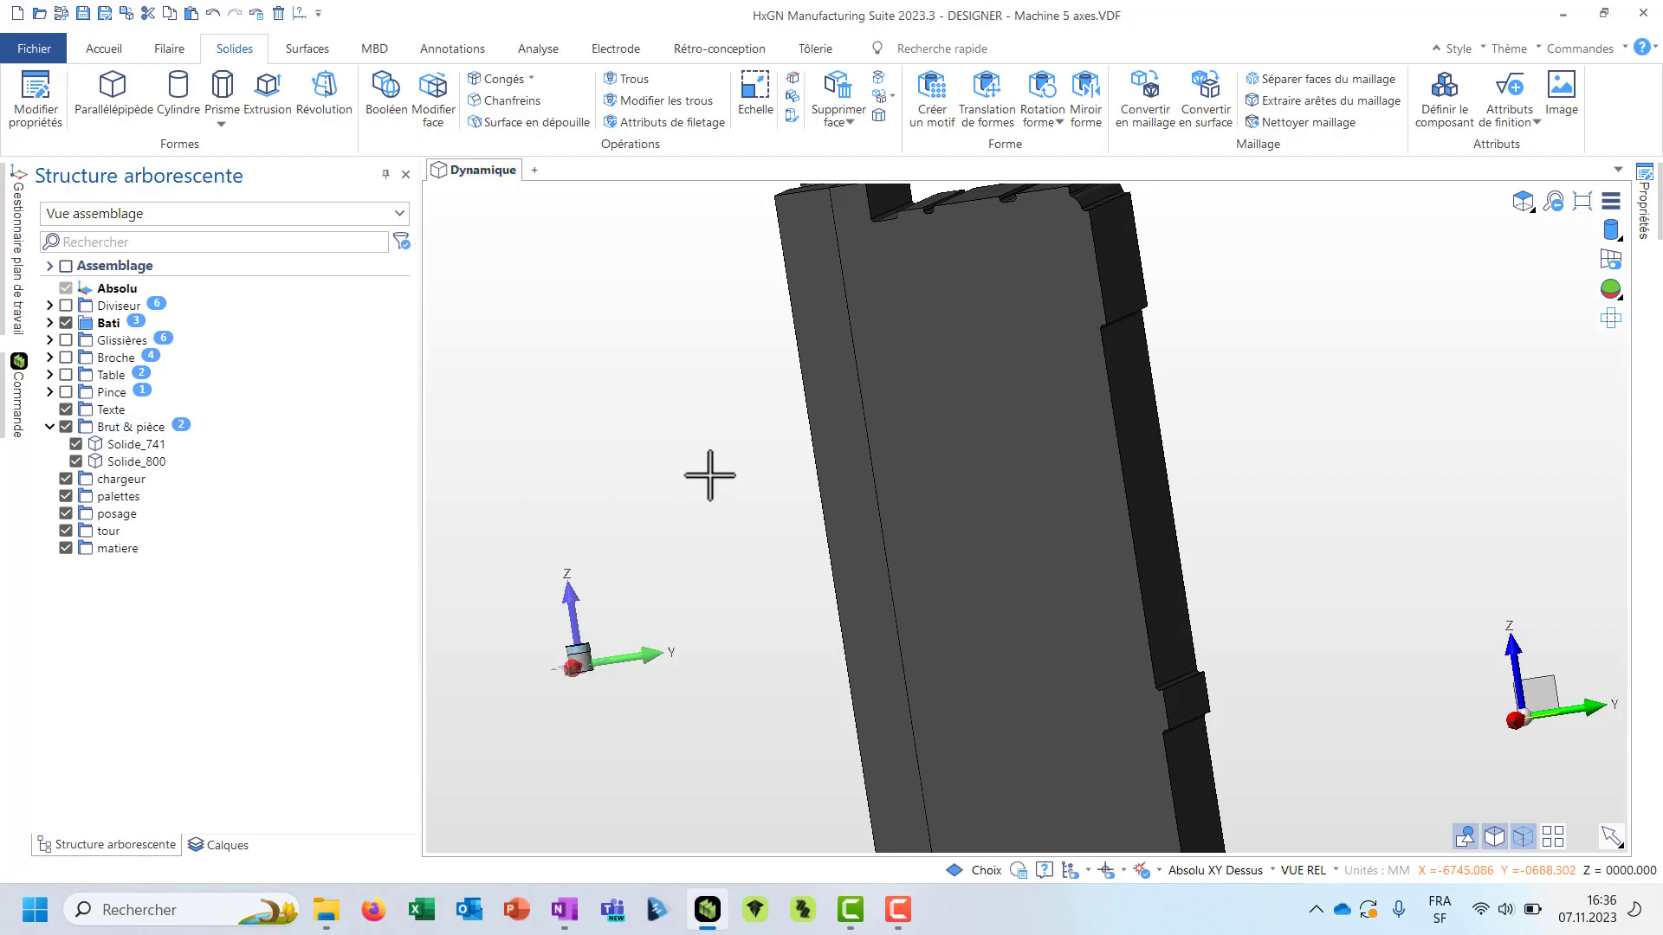
scroll(750, 449, "down", 3)
scroll(694, 579, "up", 10)
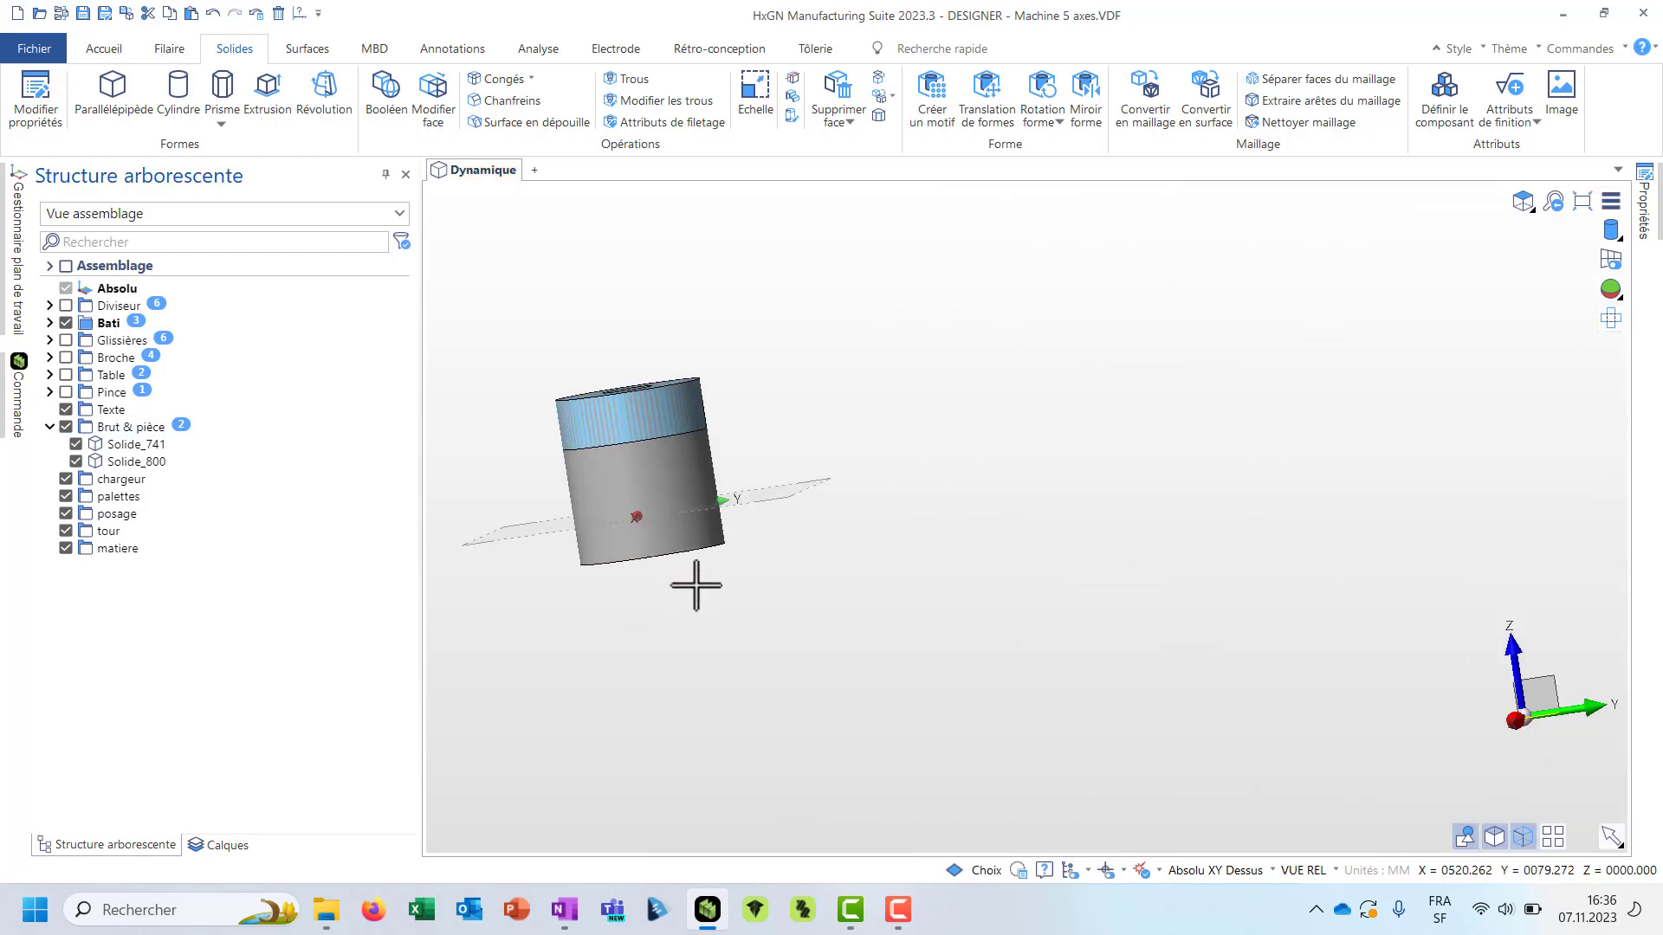
scroll(1017, 546, "down", 2)
scroll(775, 398, "up", 2)
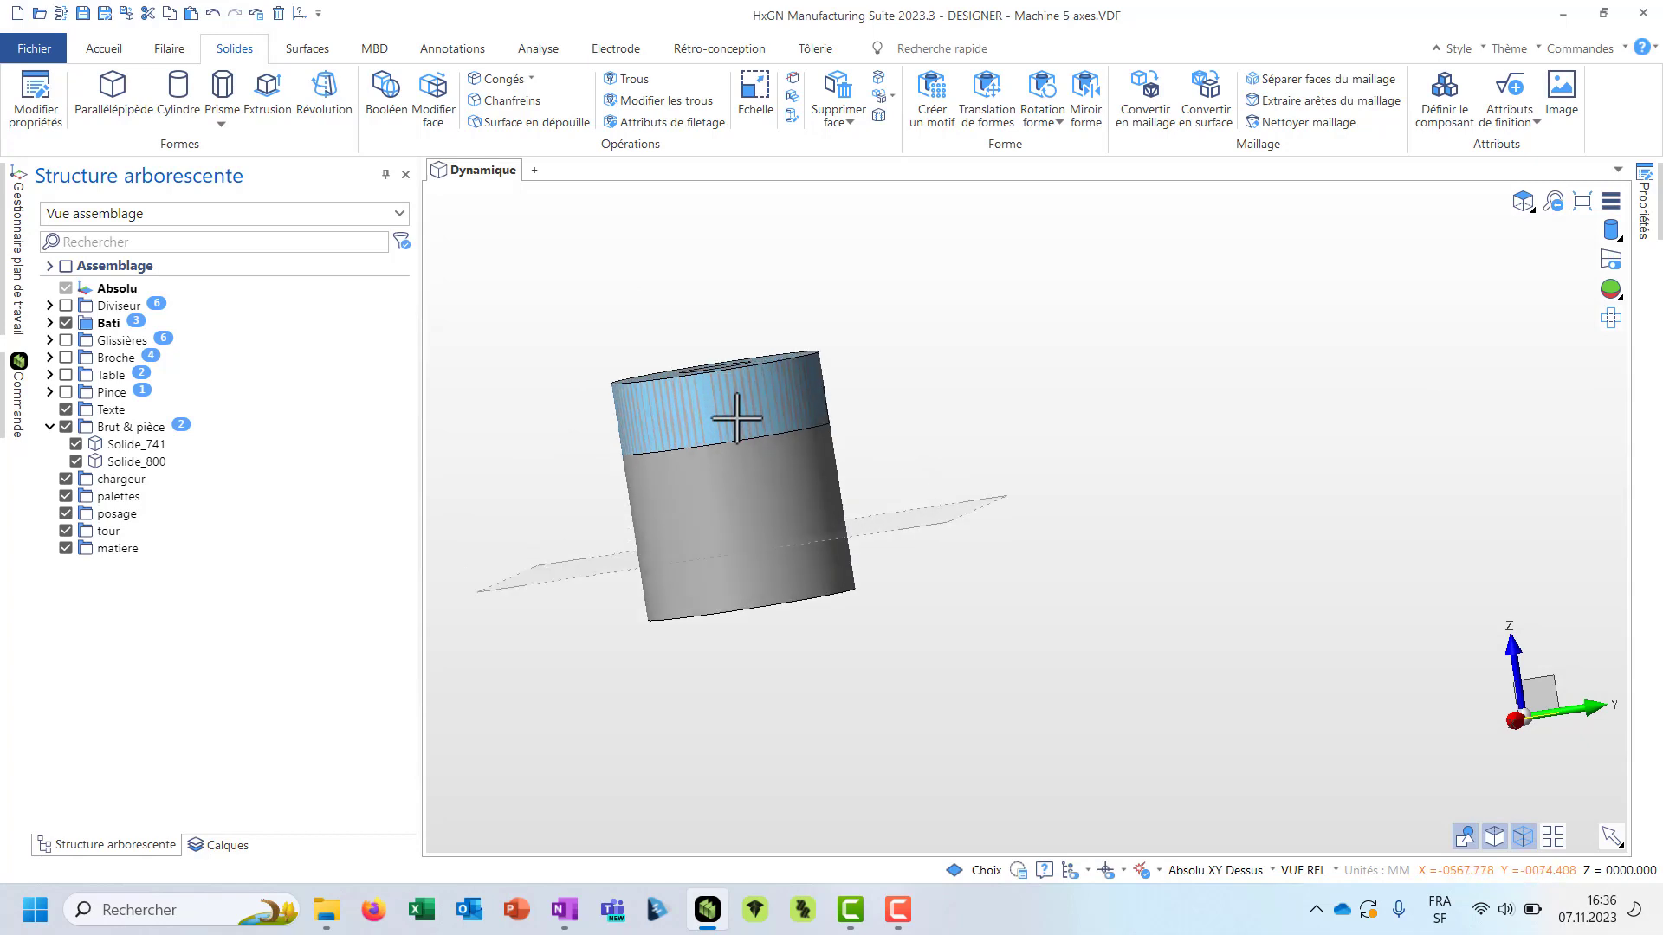
left_click(75, 444)
middle_click_drag(801, 569, 770, 513)
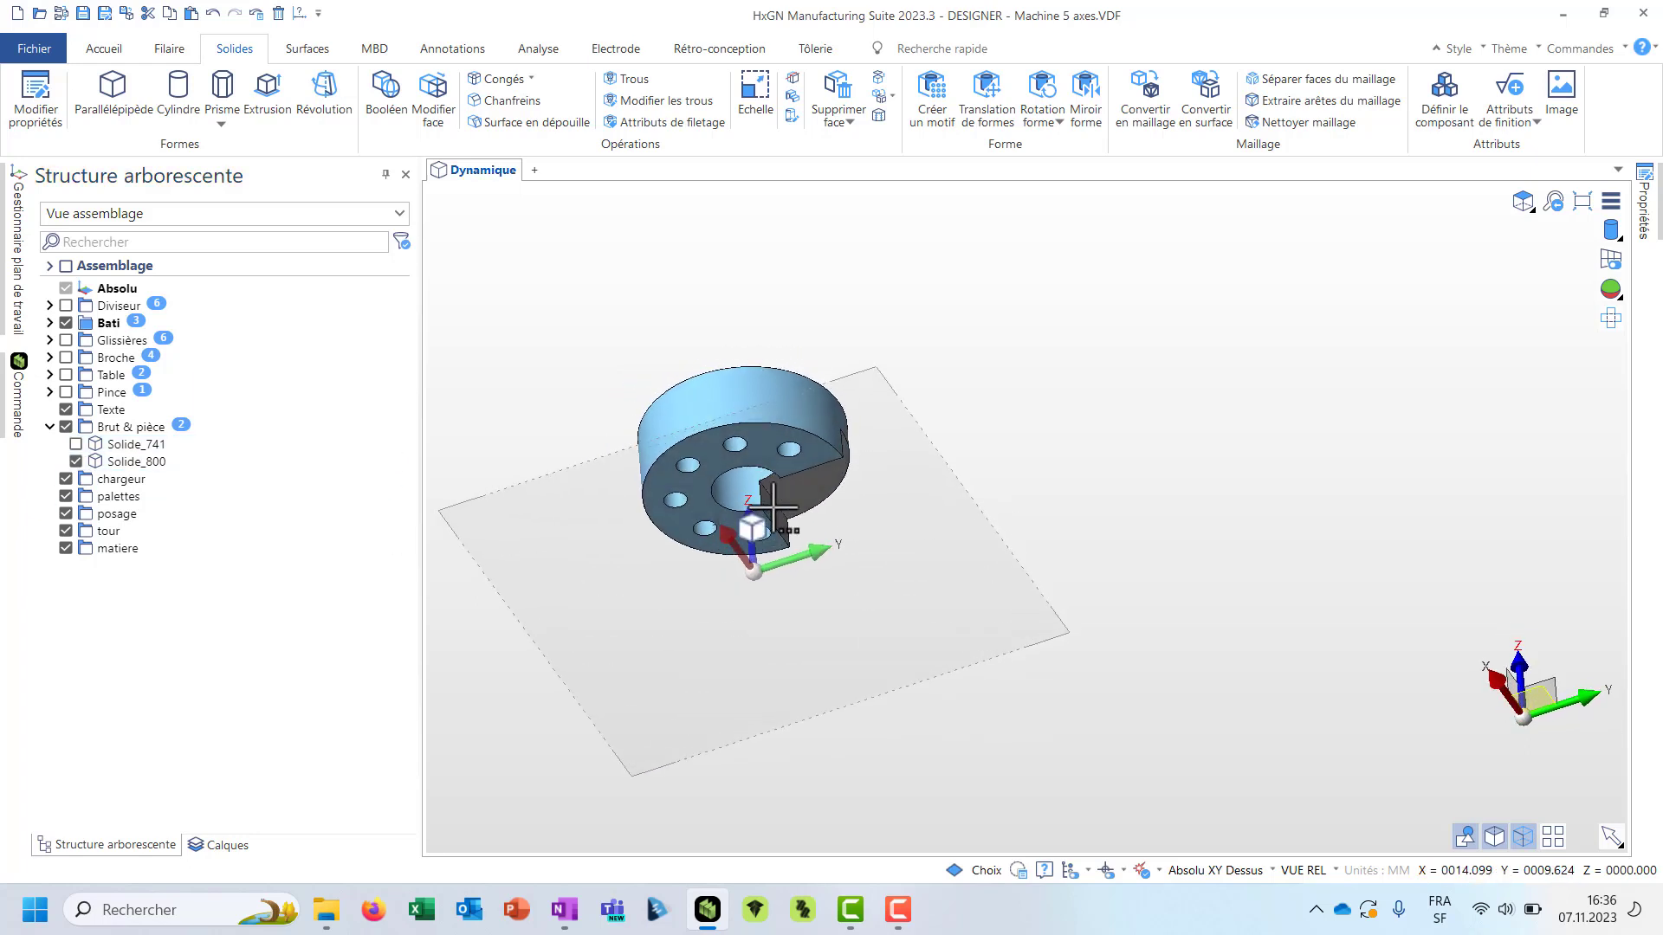
left_click(75, 444)
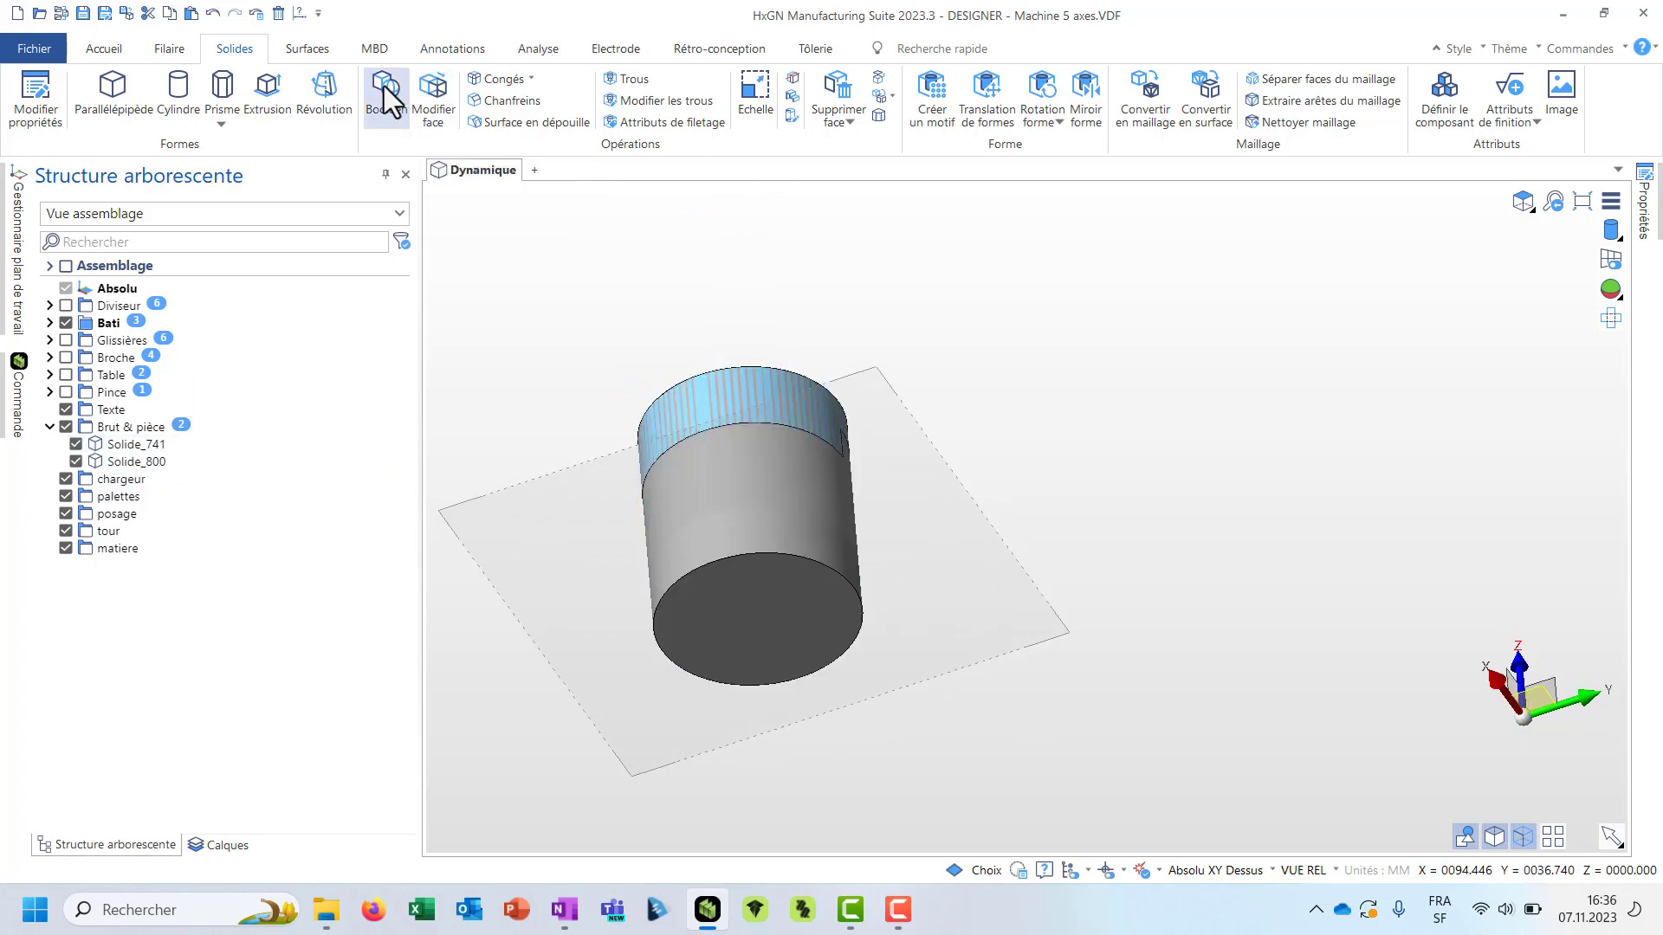
- Subtract the blue part Solide_800 from the grey cylinder Solide_741 with a Boolean operation
left_click(386, 89)
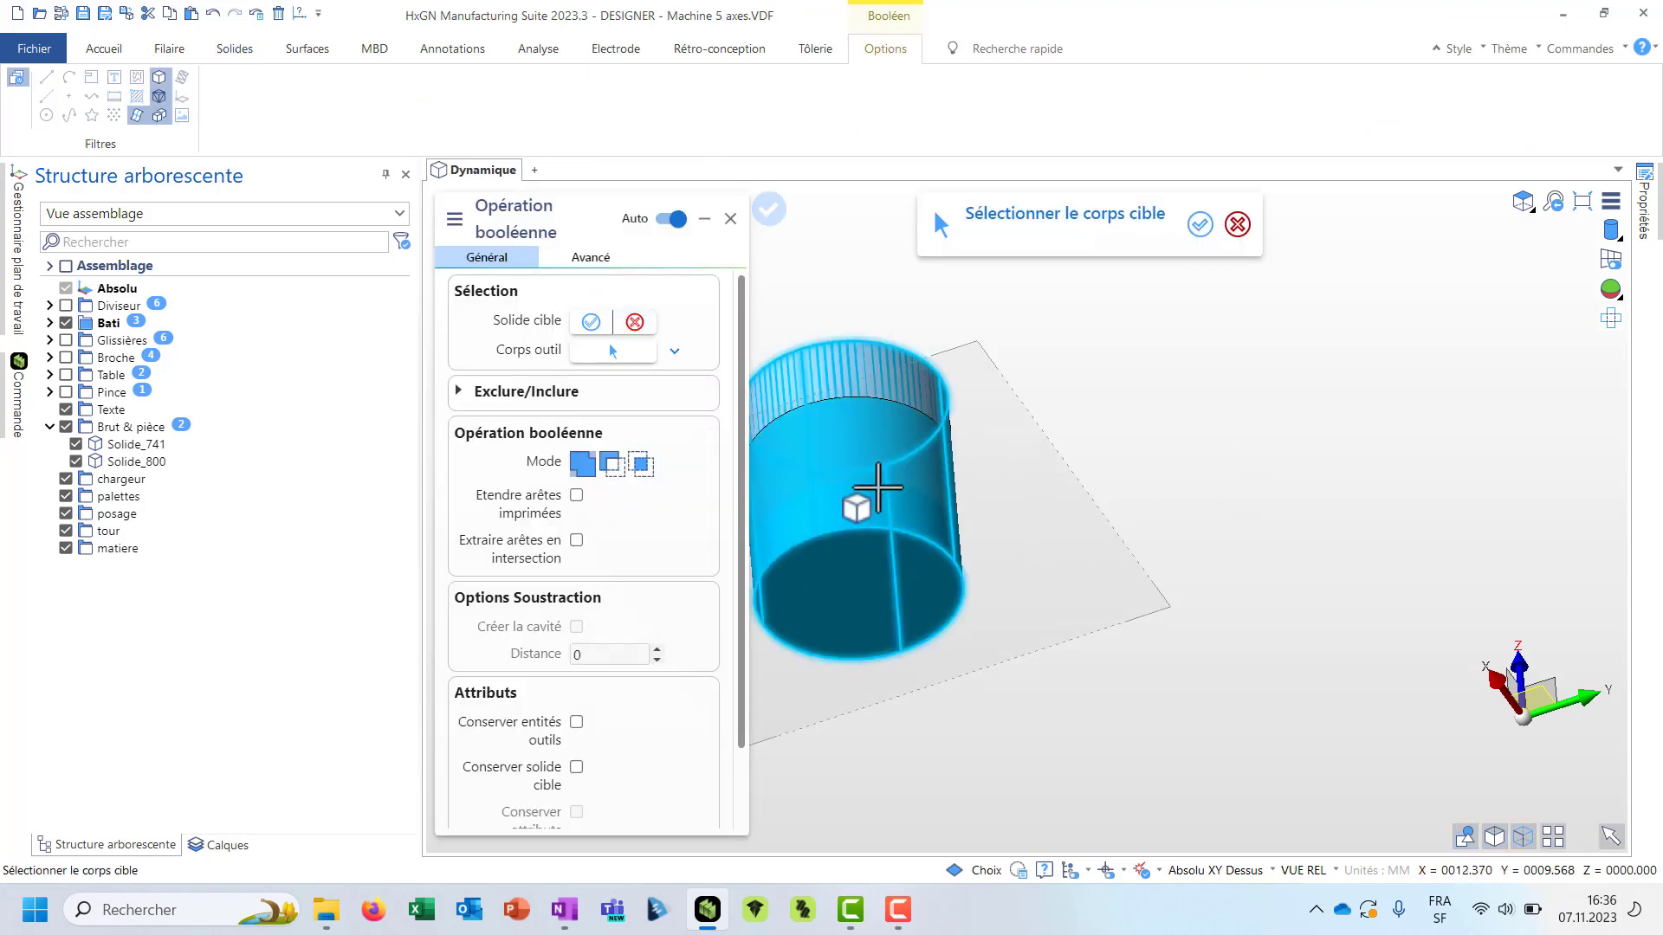
left_click(874, 492)
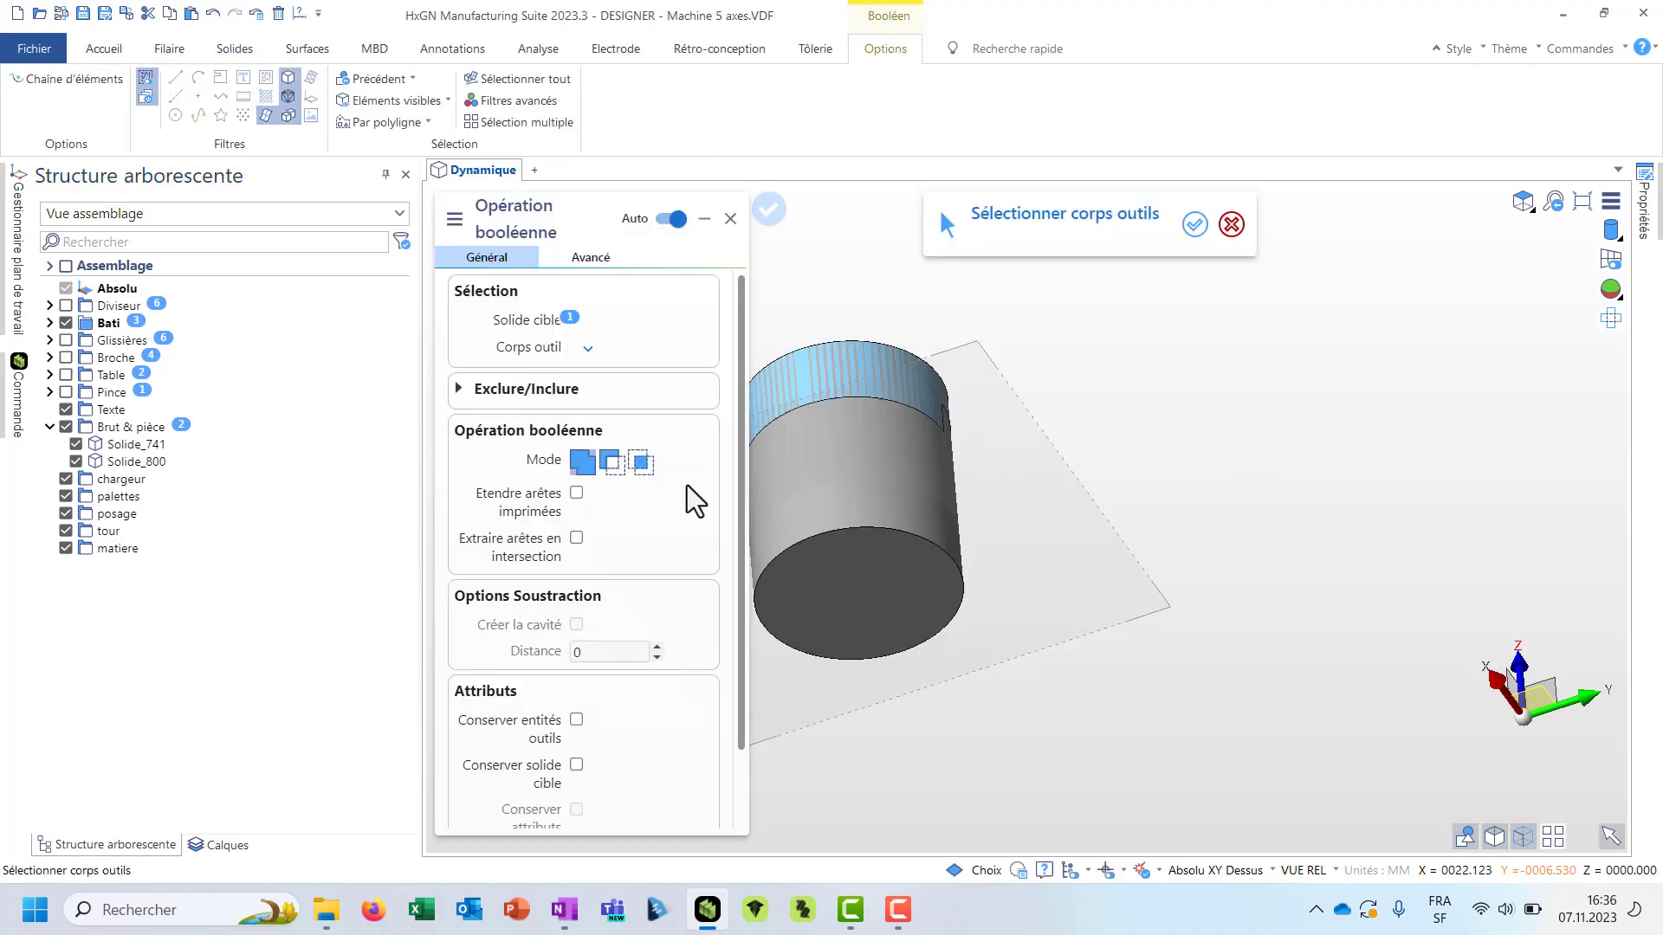
left_click(613, 465)
left_click(873, 368)
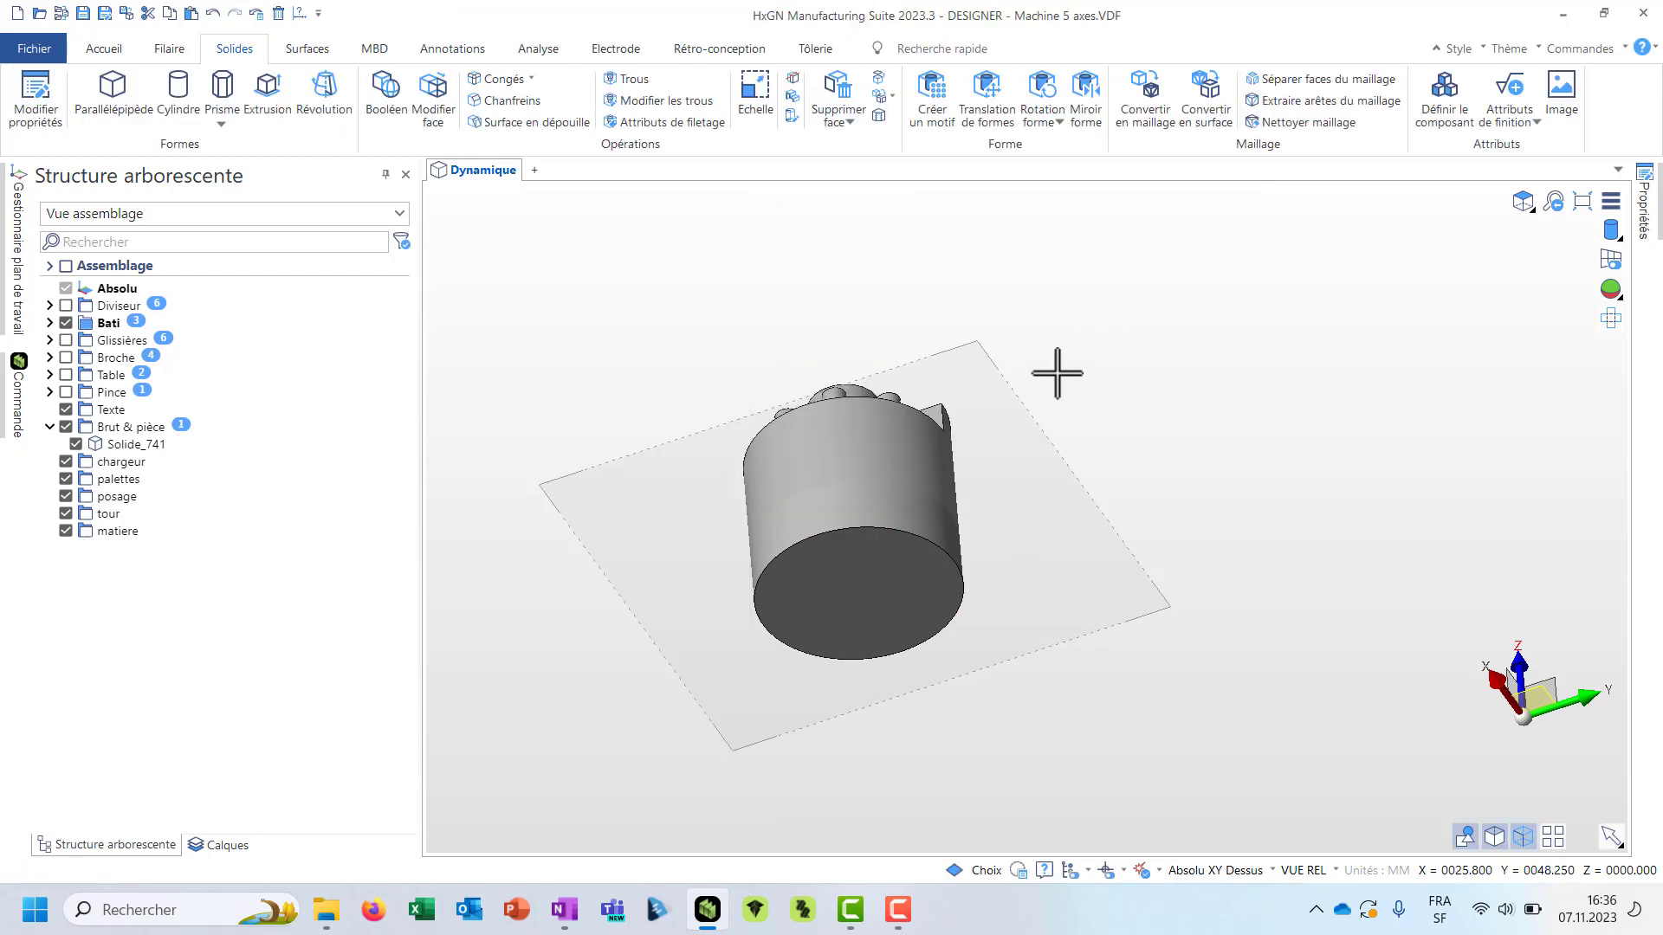
- Delete and repair the faces of all the small pins around the central boss of Solide_741
middle_click_drag(1038, 352, 1041, 471)
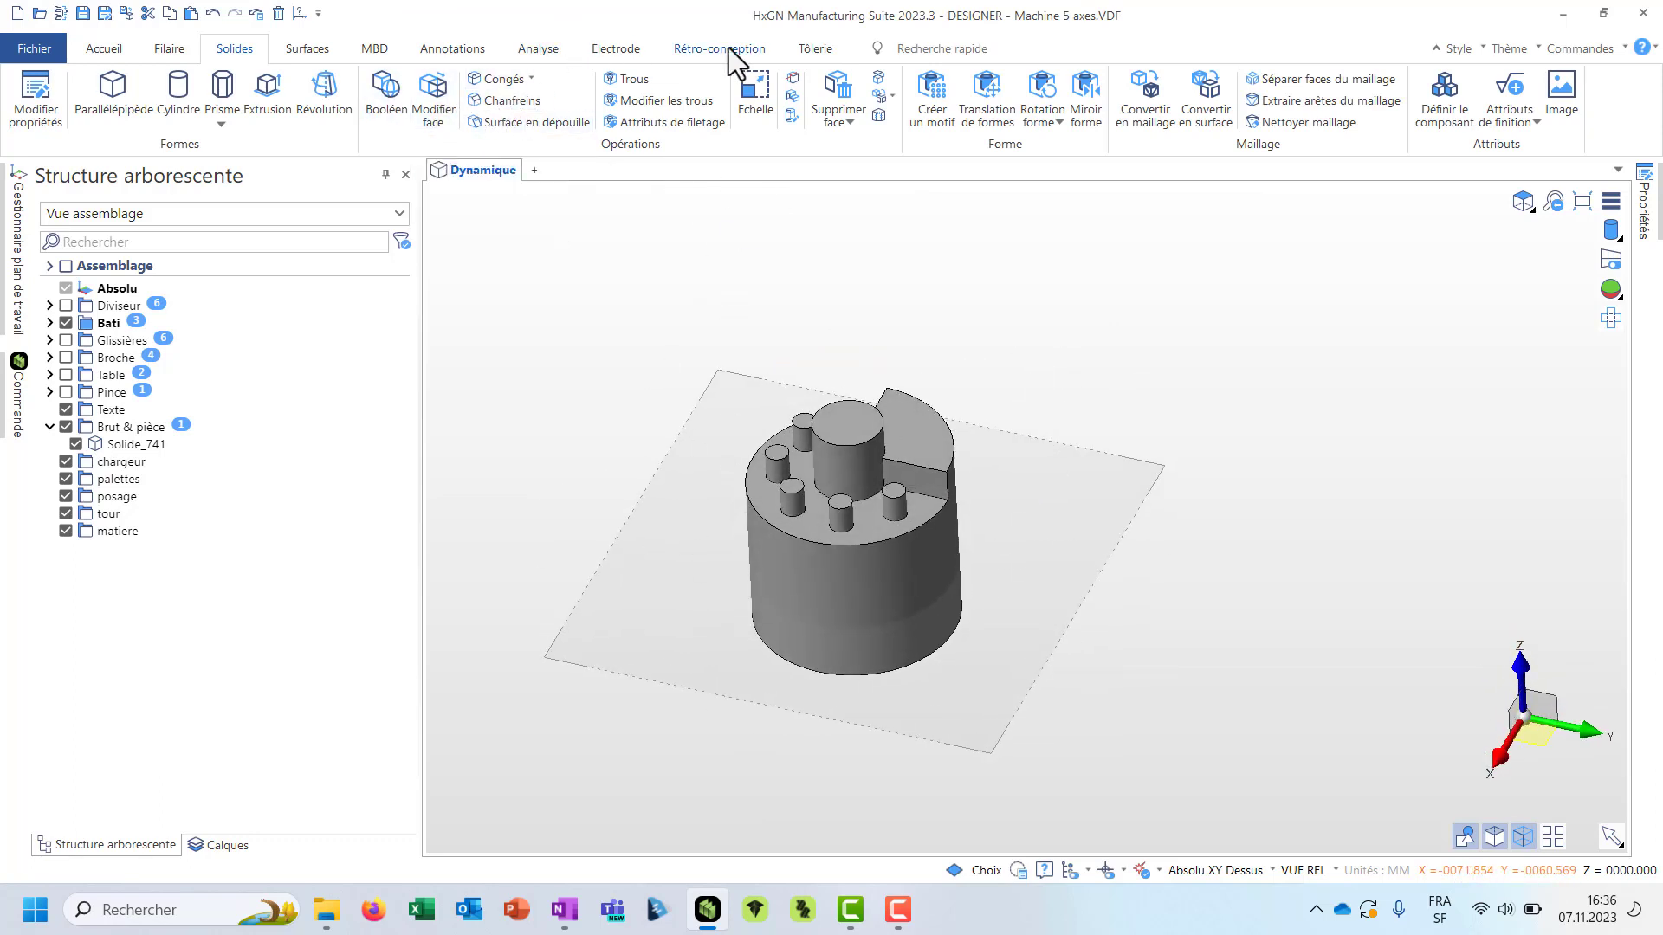
left_click(834, 93)
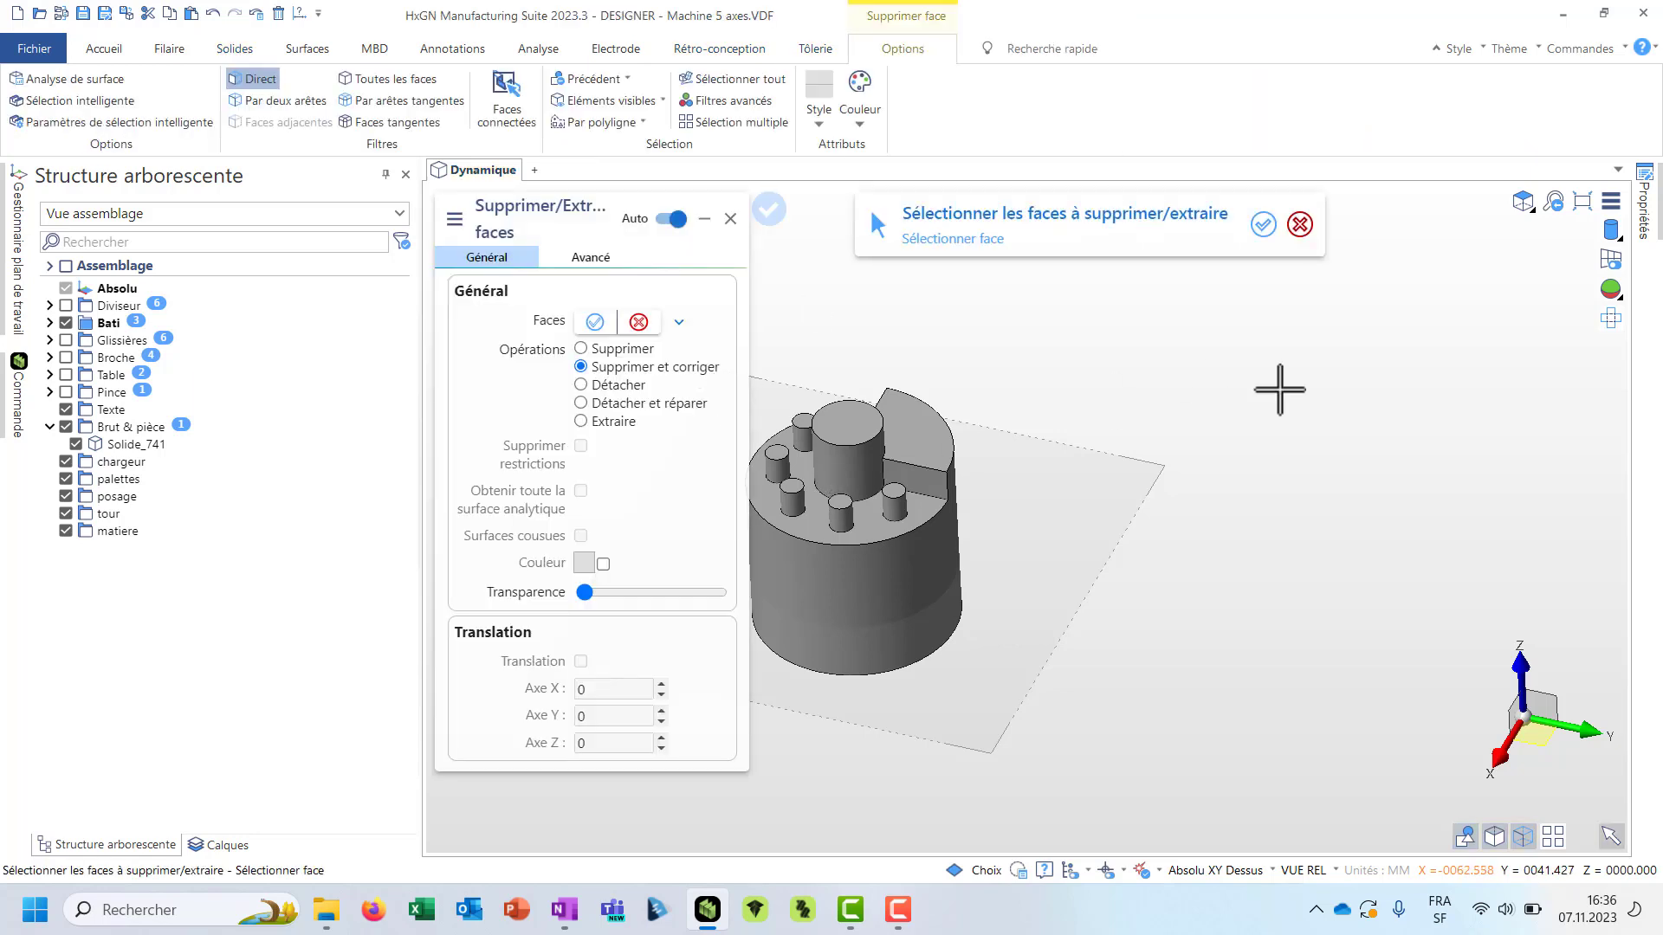
scroll(1280, 386, "down", 1)
scroll(780, 363, "up", 1)
left_click_drag(773, 360, 949, 610)
right_click(863, 372)
middle_click_drag(867, 330, 874, 353)
left_click_drag(872, 350, 1027, 593)
right_click(980, 452)
right_click(1027, 594)
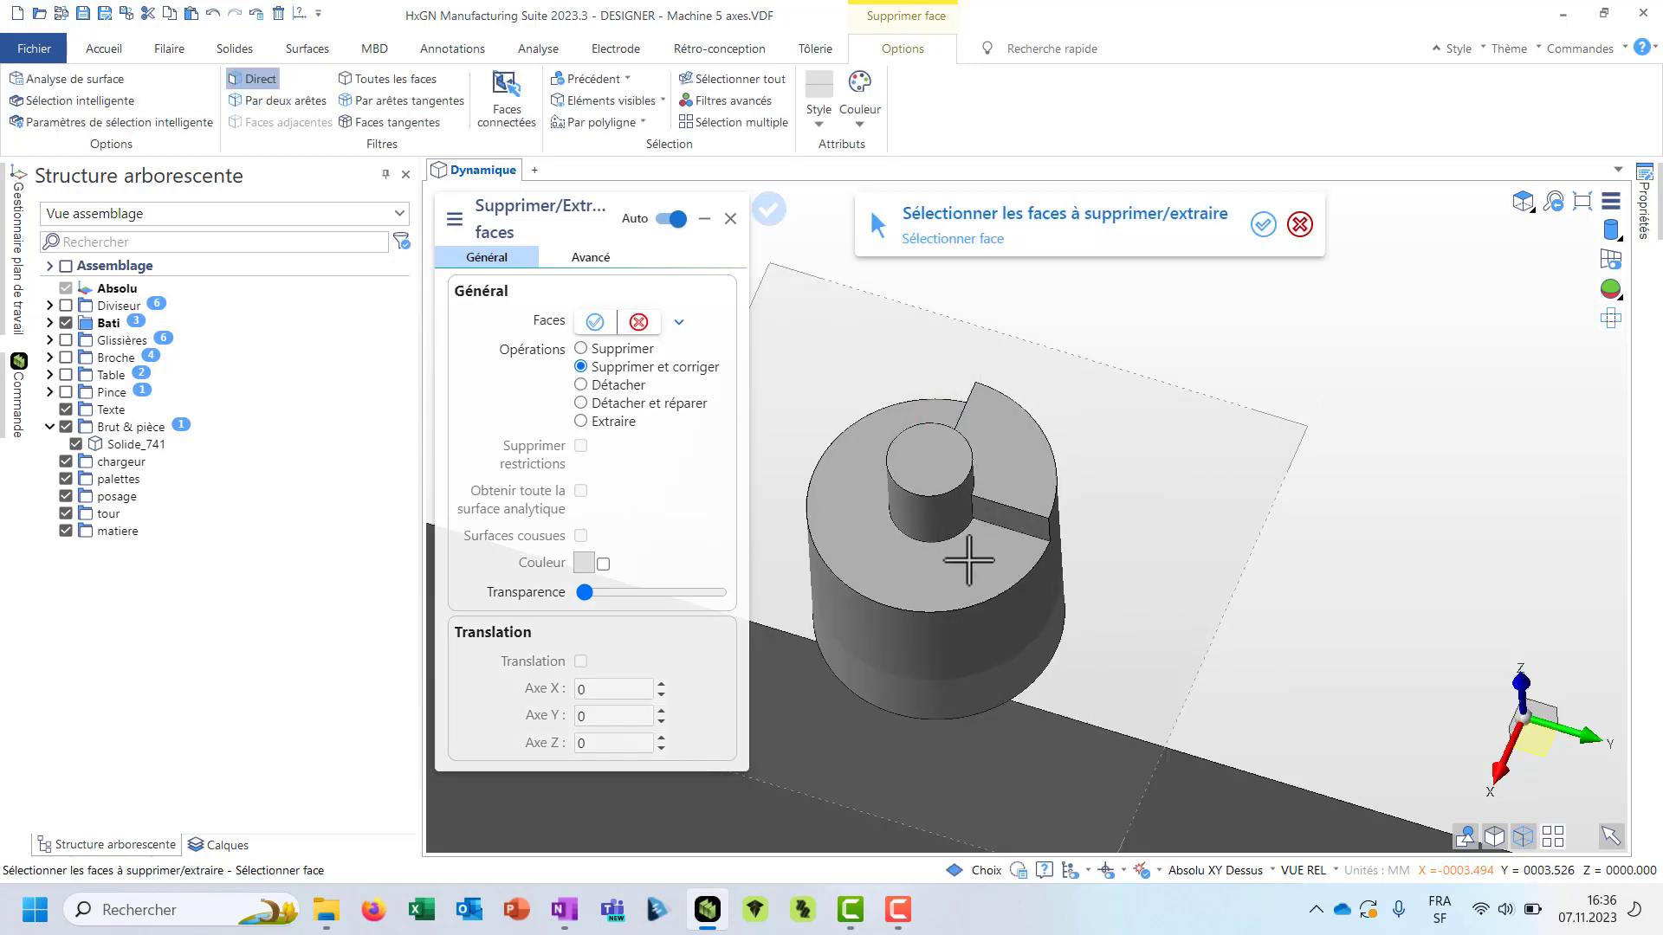
right_click(961, 550)
- Try to set the radius of the central cylindrical boss on Solide_741 to 5 mm
right_click(961, 512)
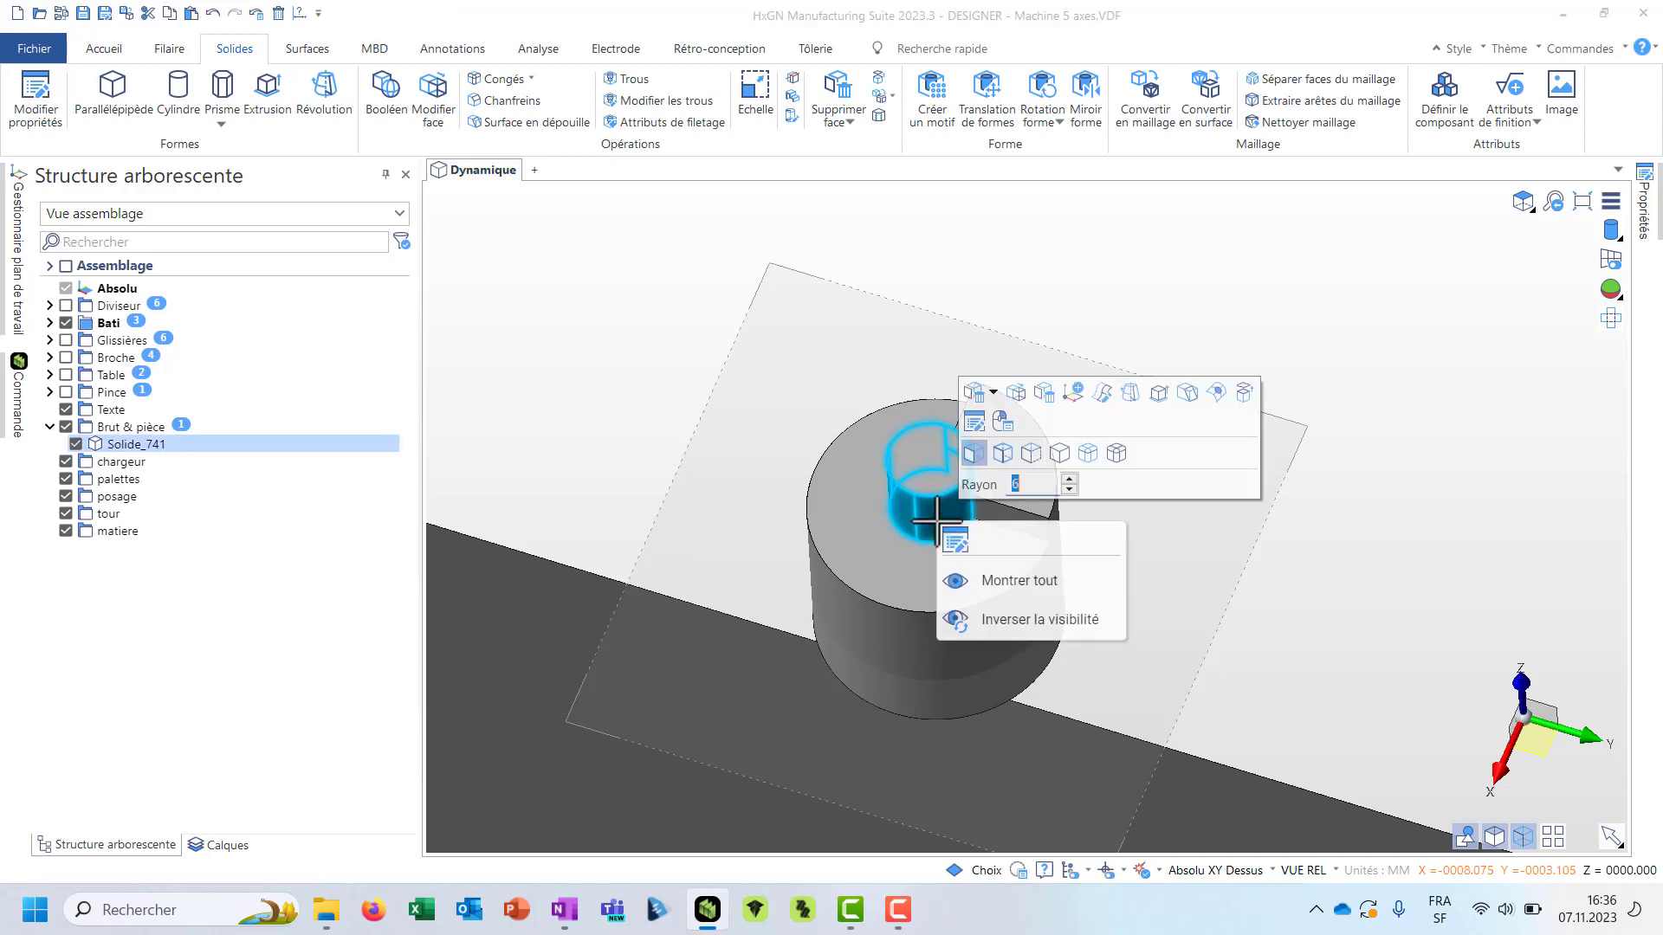
left_click(1039, 484)
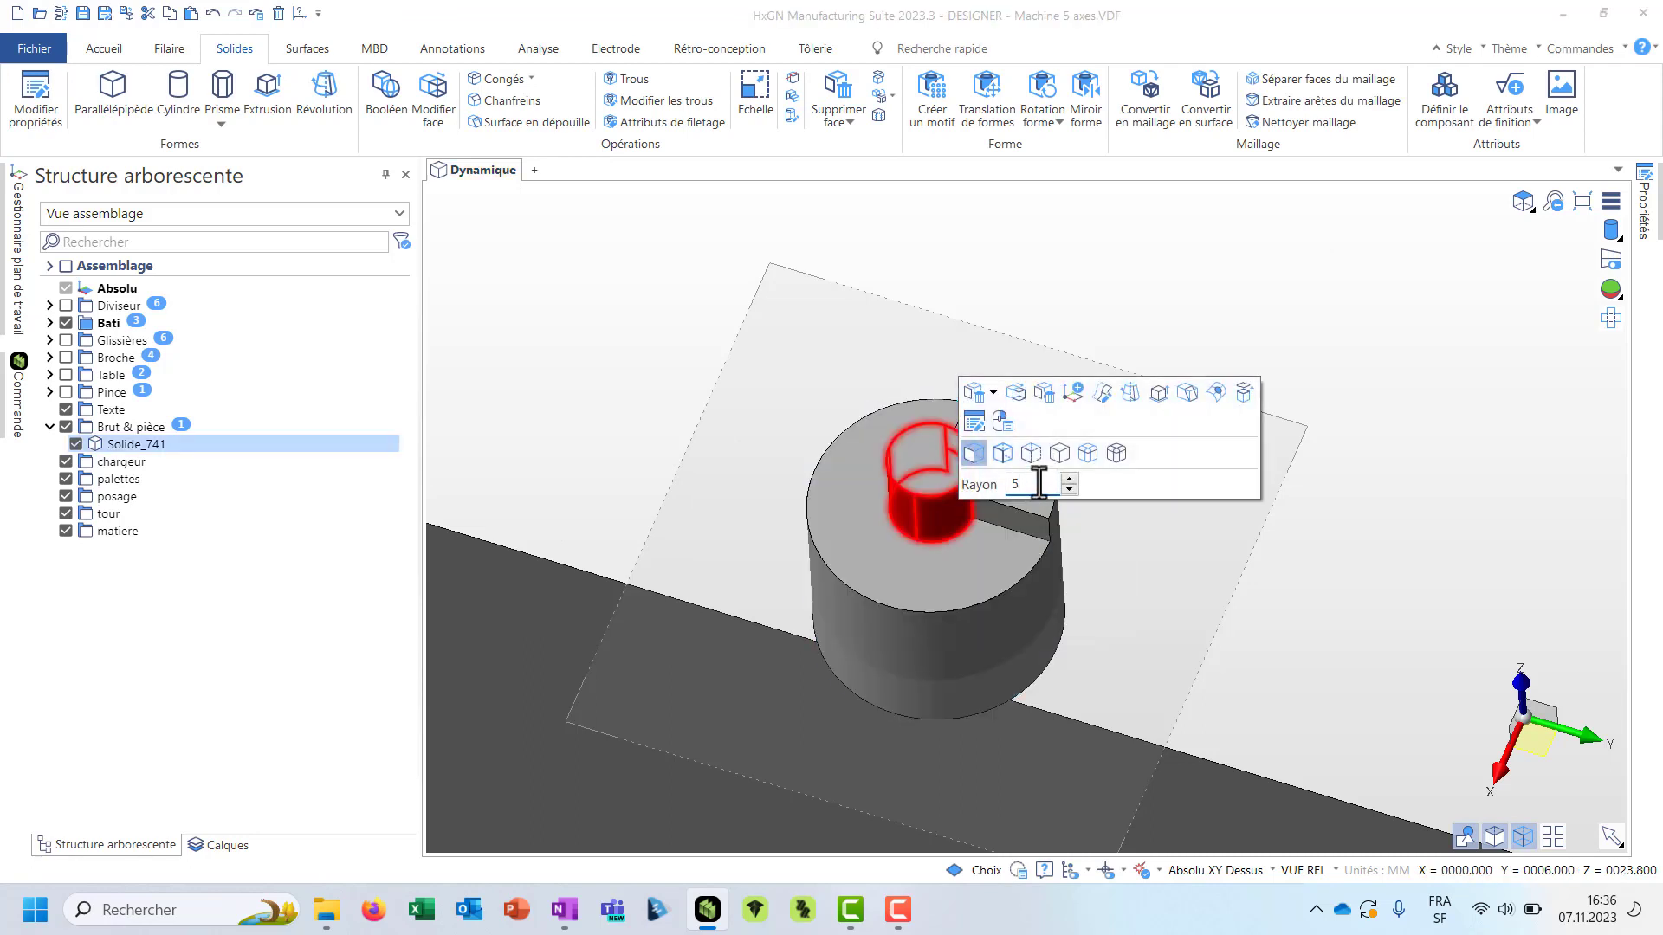
right_click(1343, 605)
right_click(1175, 528)
left_click(946, 288)
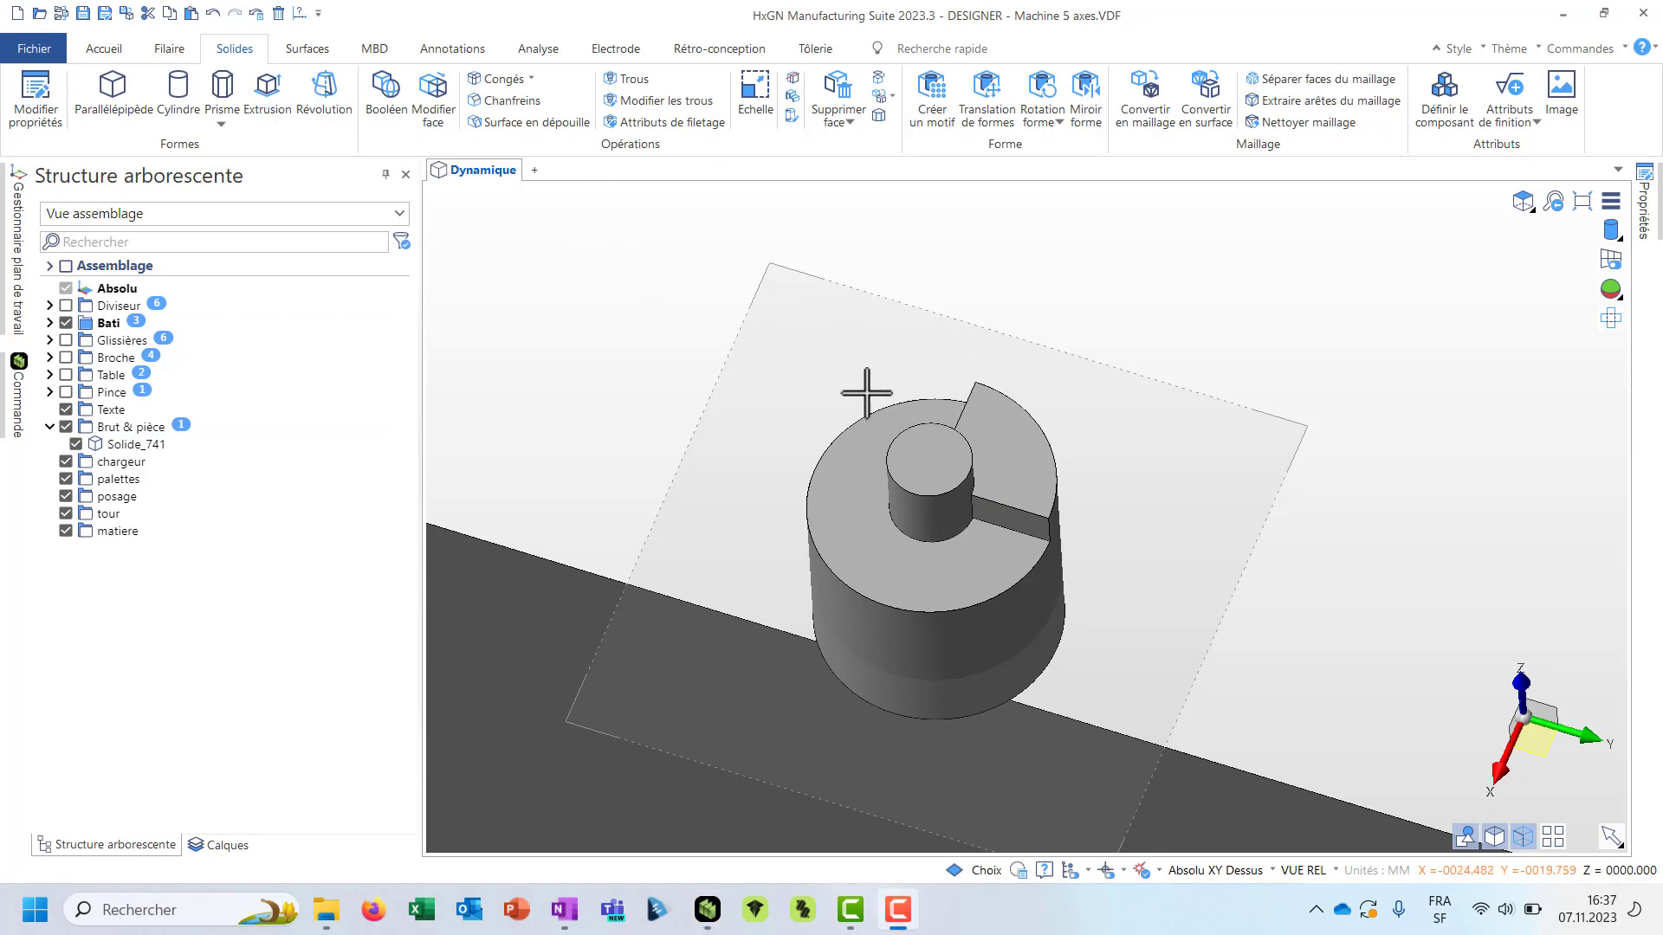
- Hide the Brut & pièce group so that only the Bati frame is displayed
scroll(866, 392, "down", 3)
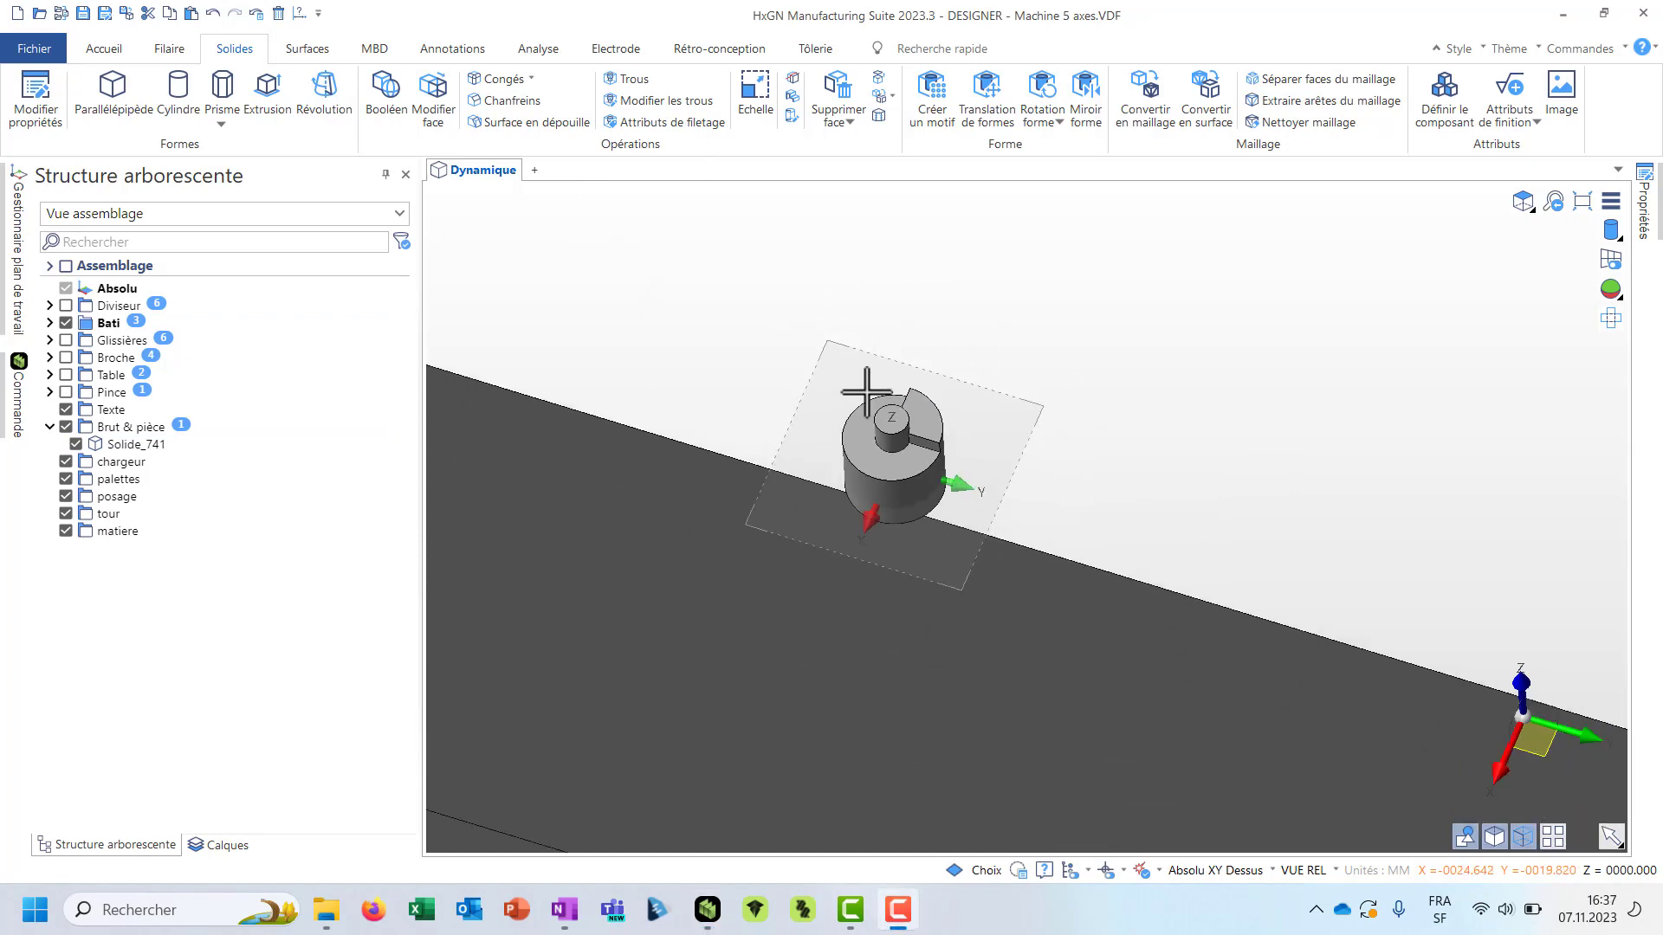
left_click(66, 427)
middle_click_drag(1073, 449, 828, 719)
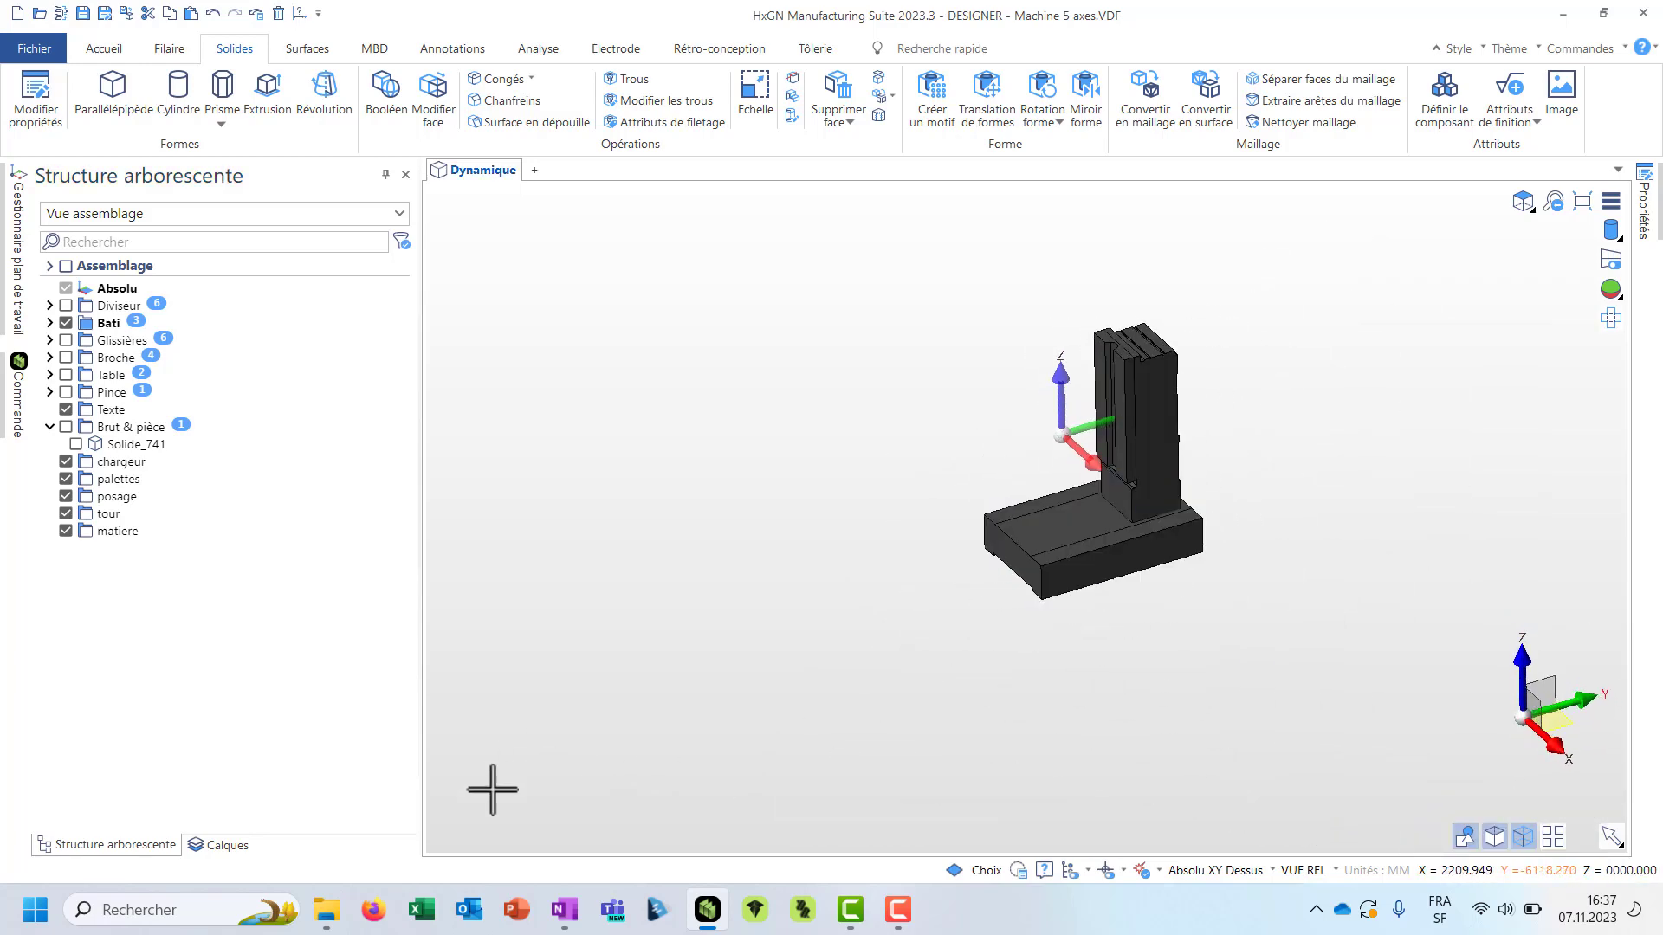
- Merge Glissière Axe Y.VDF from the DESIGNER folder into the machine model by group name and place the slide at the Bati frame
left_click(325, 909)
left_click(1318, 364)
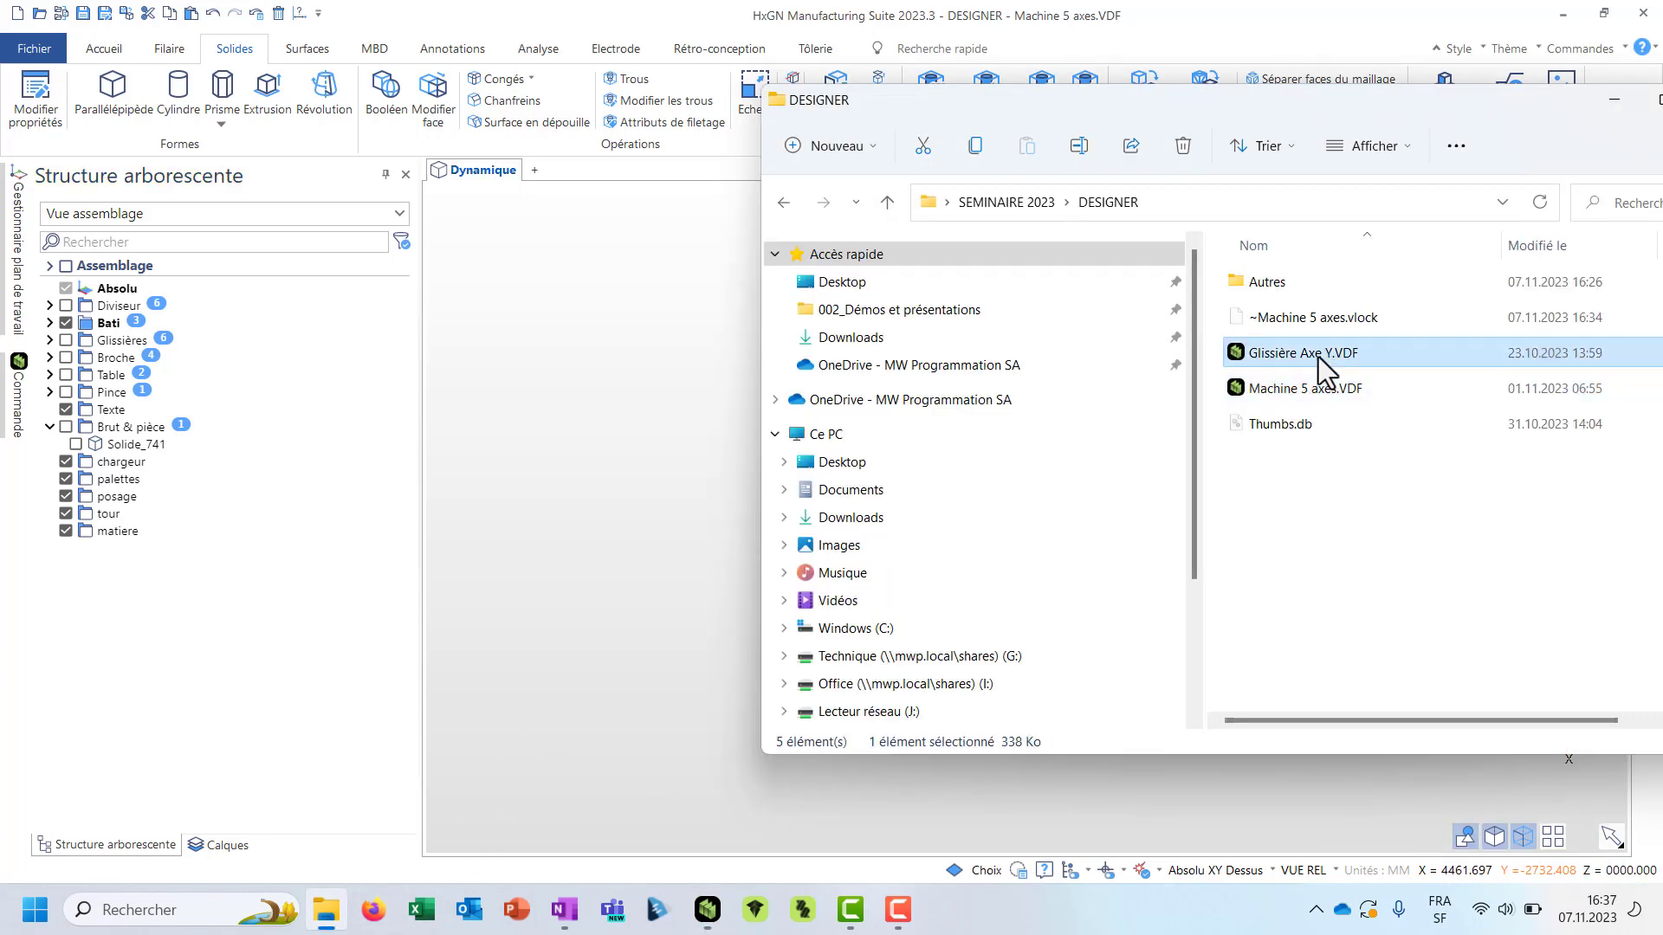
left_click_drag(1318, 364, 608, 390)
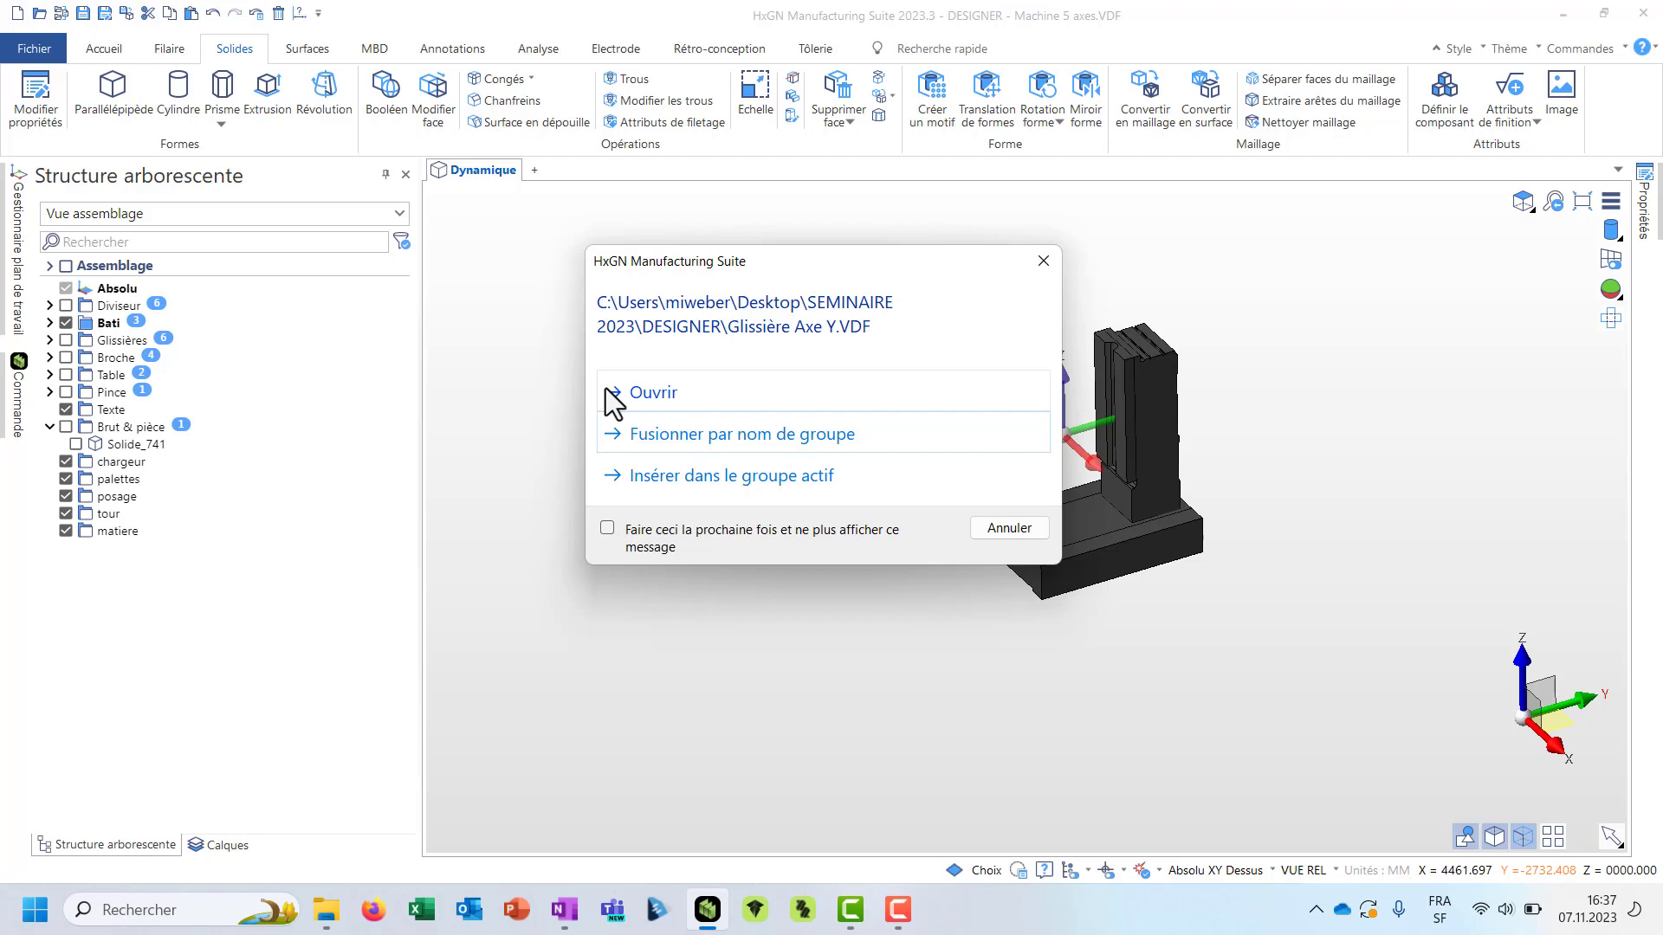
left_click(654, 436)
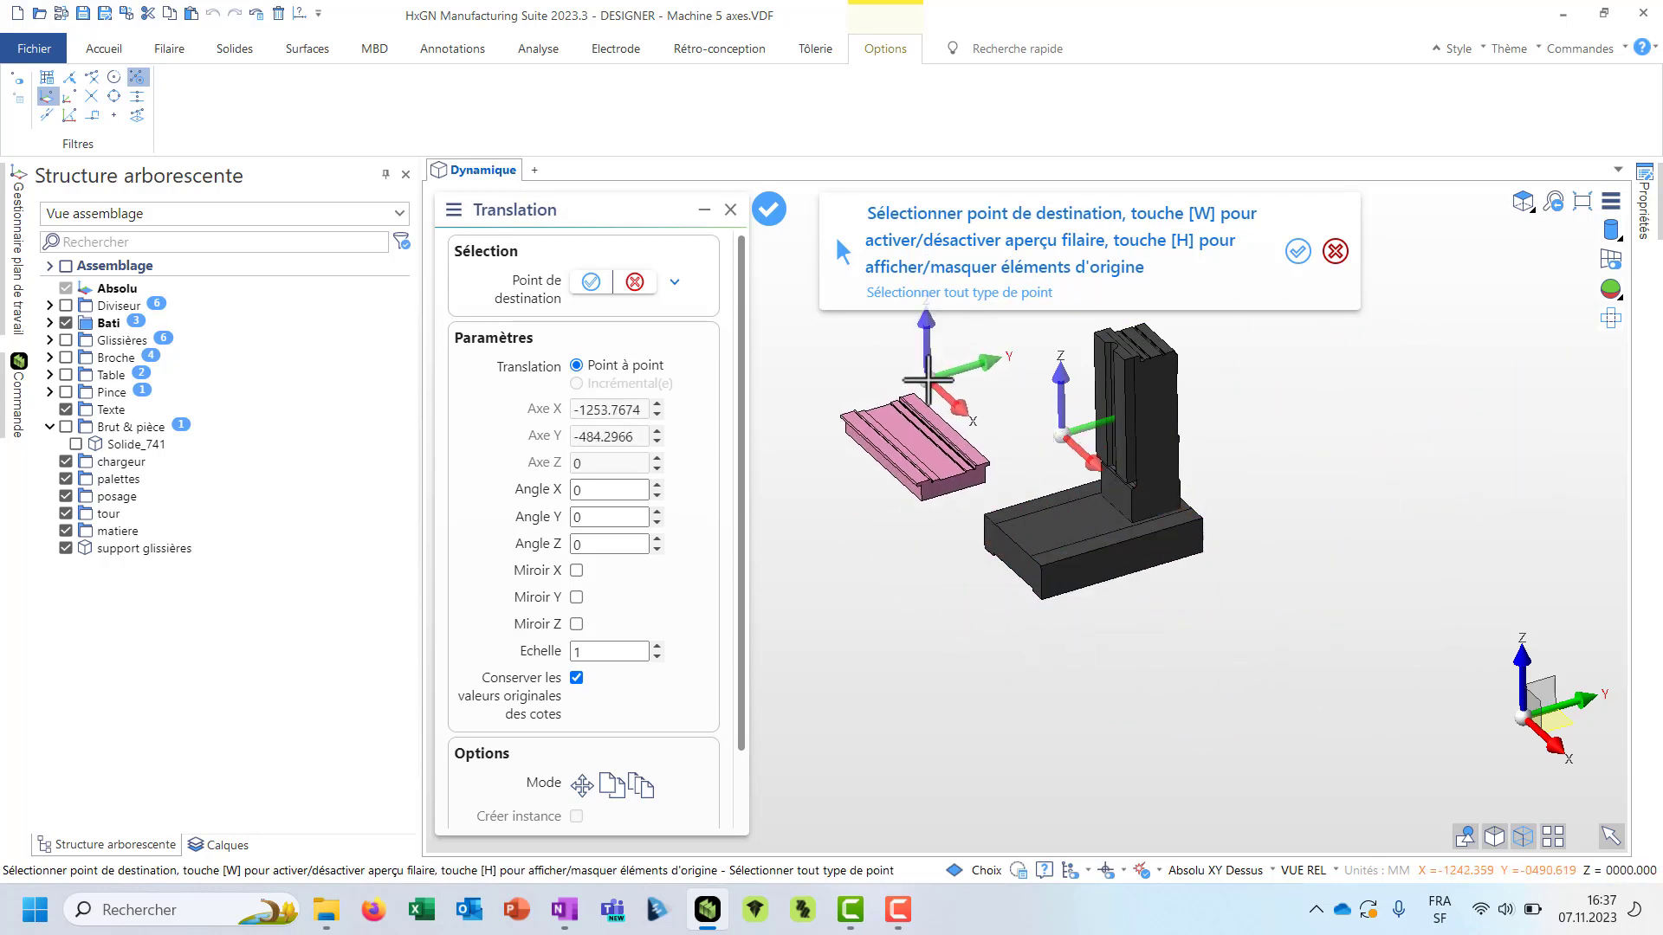
scroll(937, 357, "up", 2)
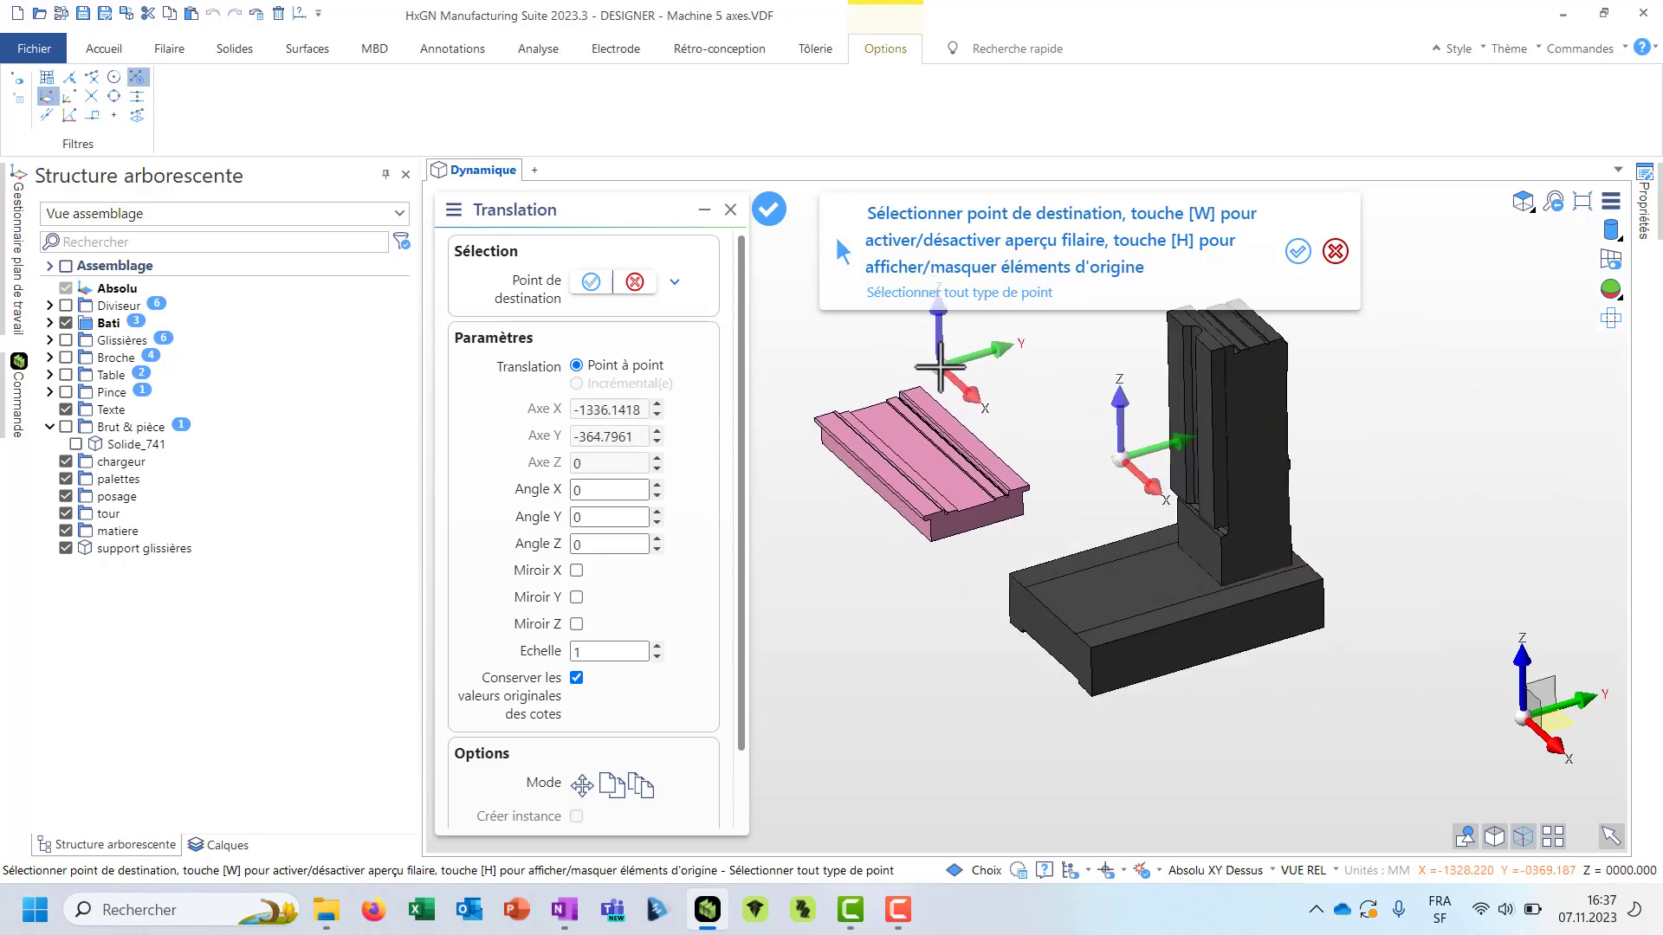
key("Escape")
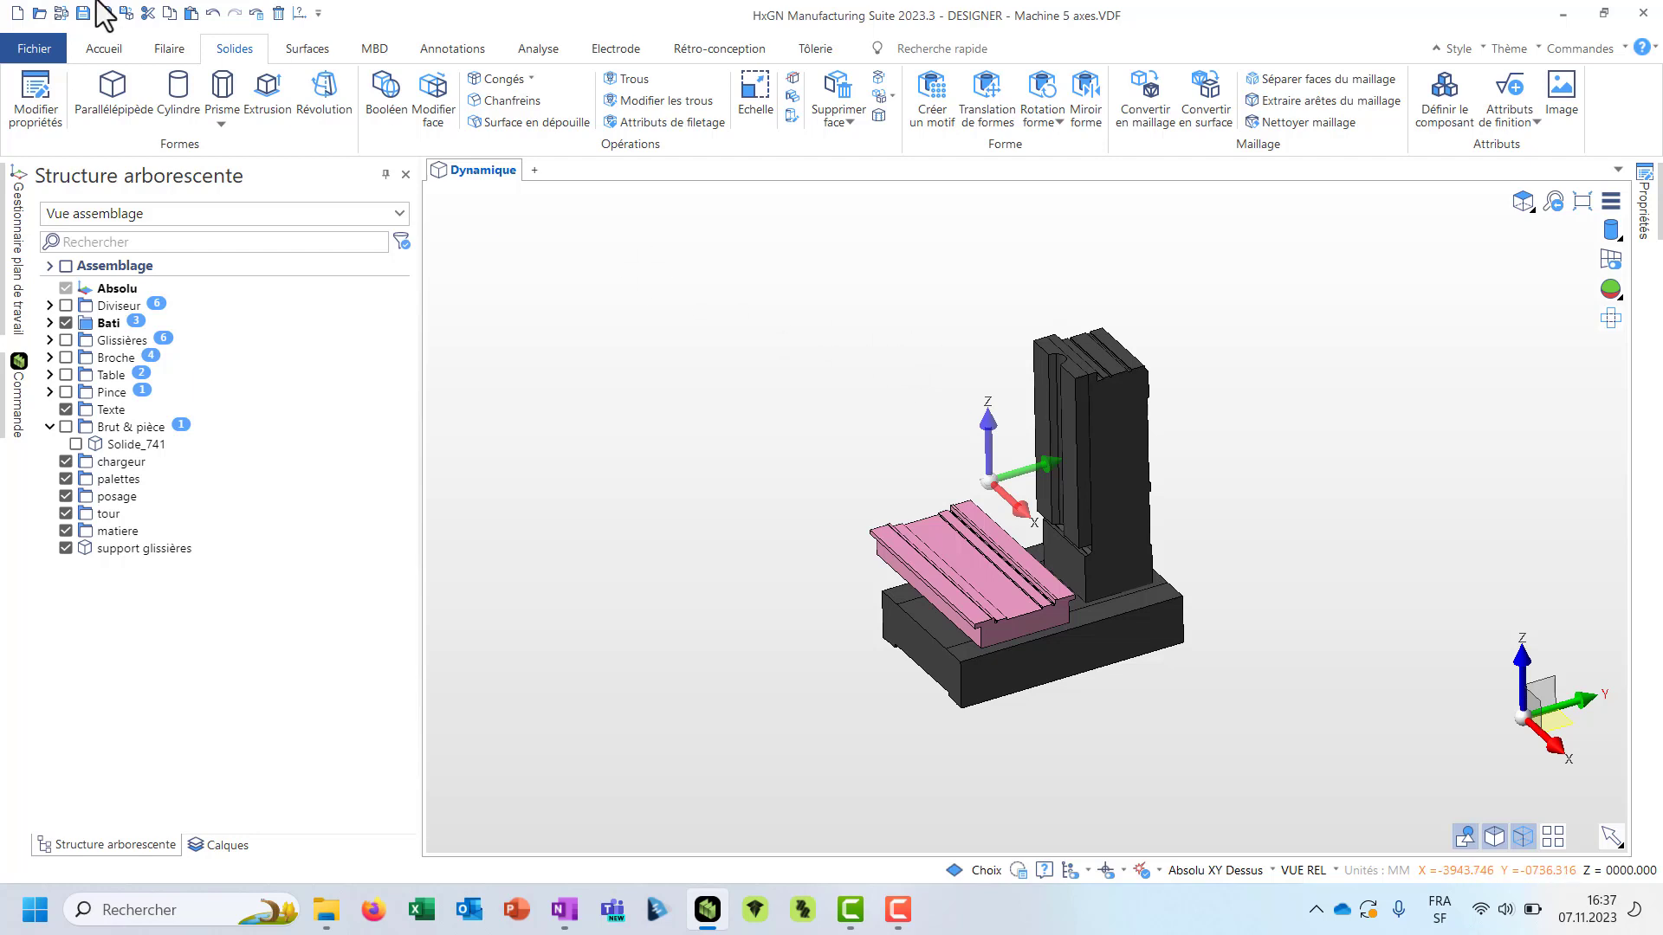
- Move the pink slide support freely away from the frame with an incremental Translation
left_click(97, 52)
left_click(112, 94)
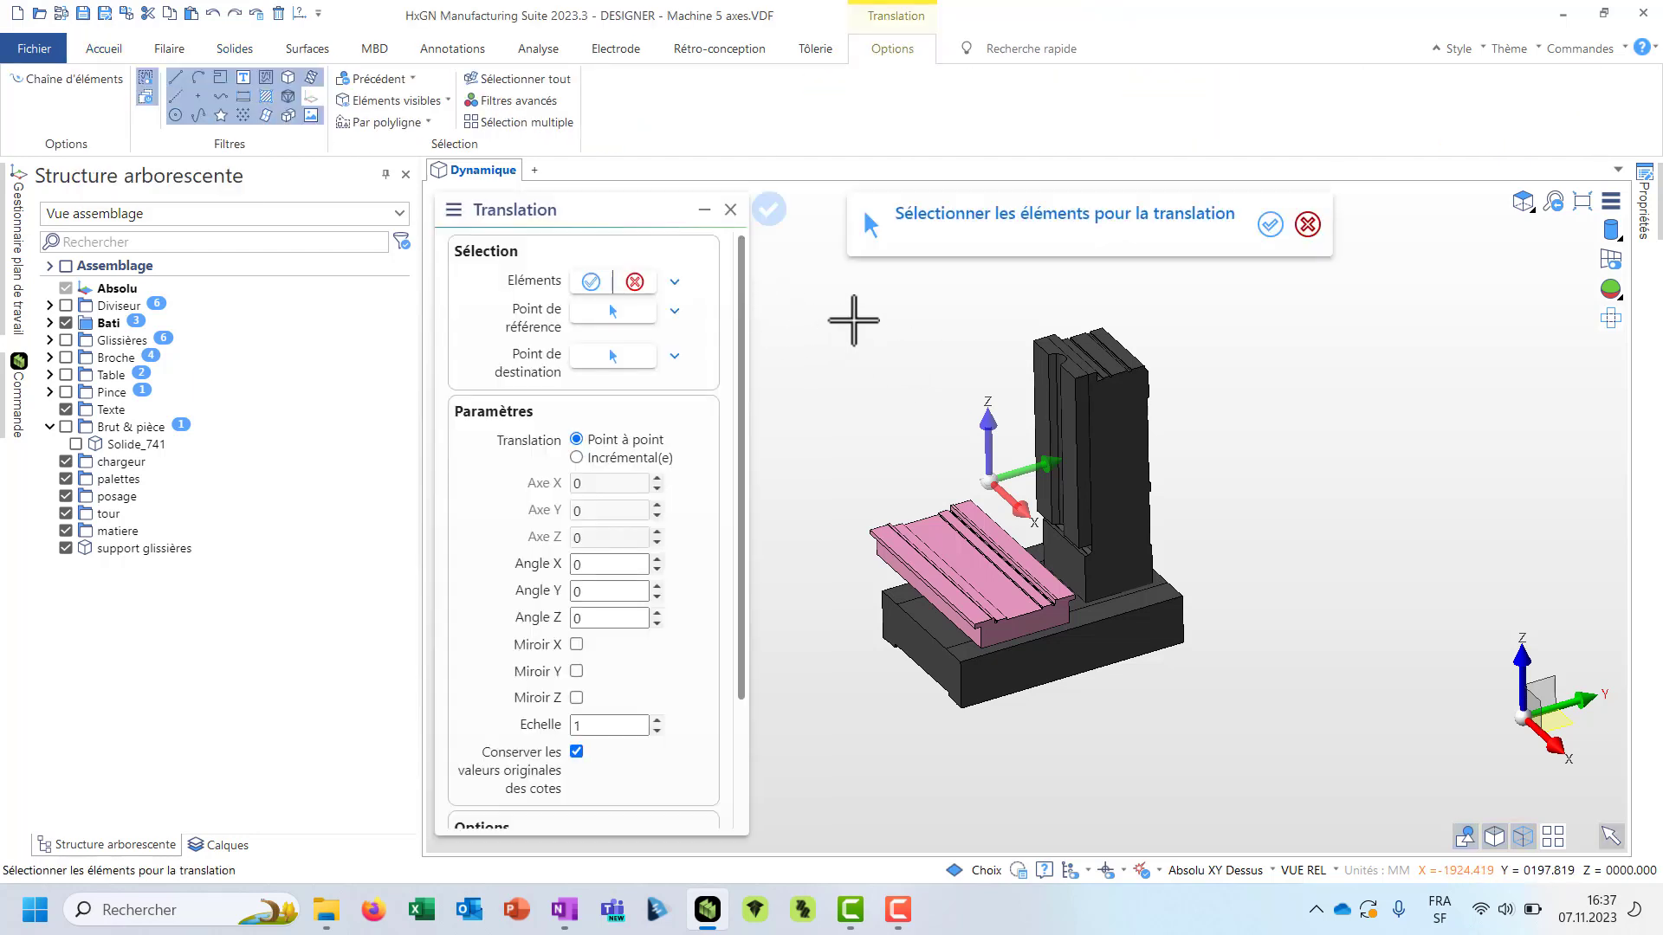
left_click(623, 461)
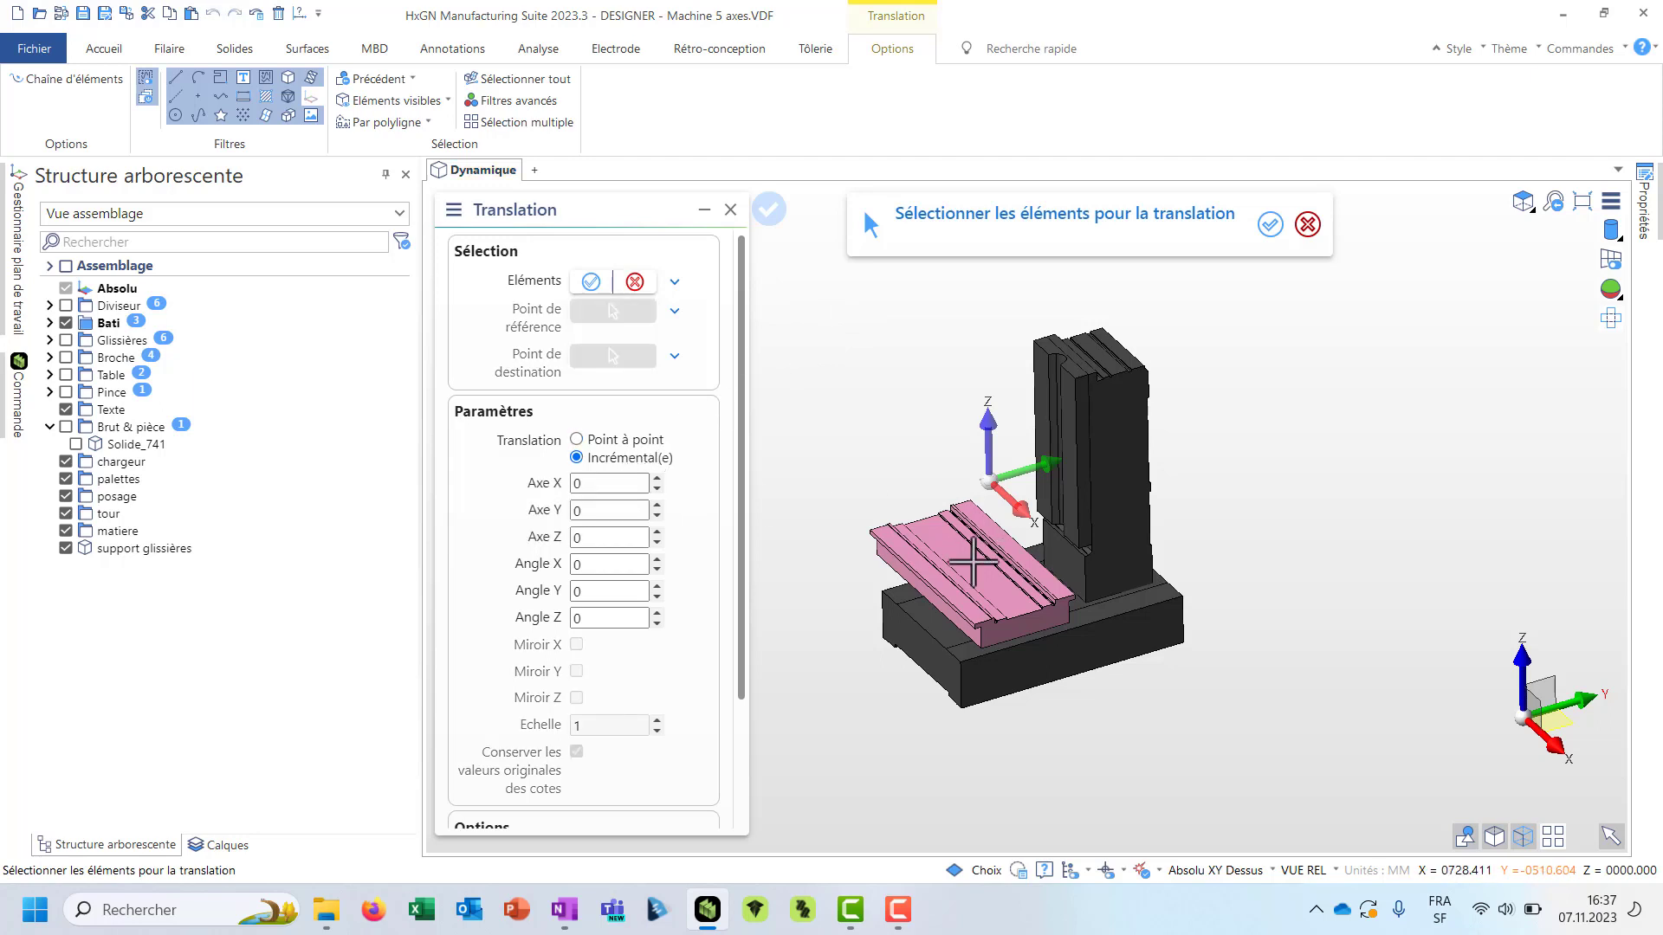
left_click(973, 565)
left_click_drag(972, 565, 977, 370)
right_click(977, 370)
right_click(978, 370)
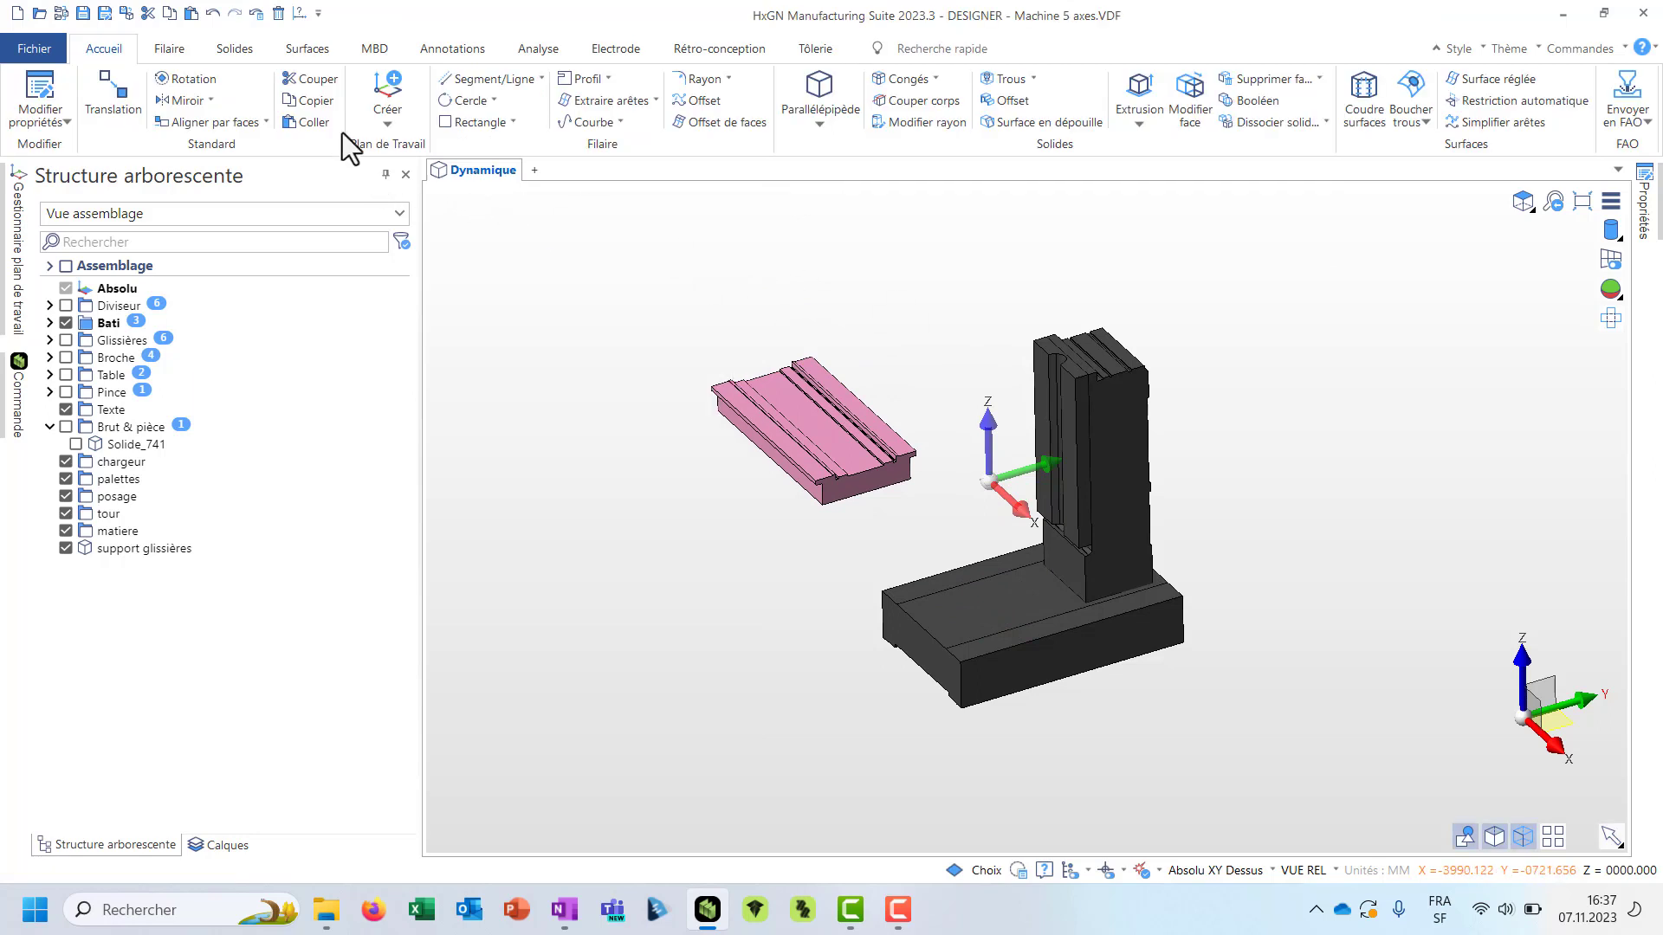
- Set up a two-face alignment of the pink slide support, using its two opposite long side faces as the source references
left_click(216, 123)
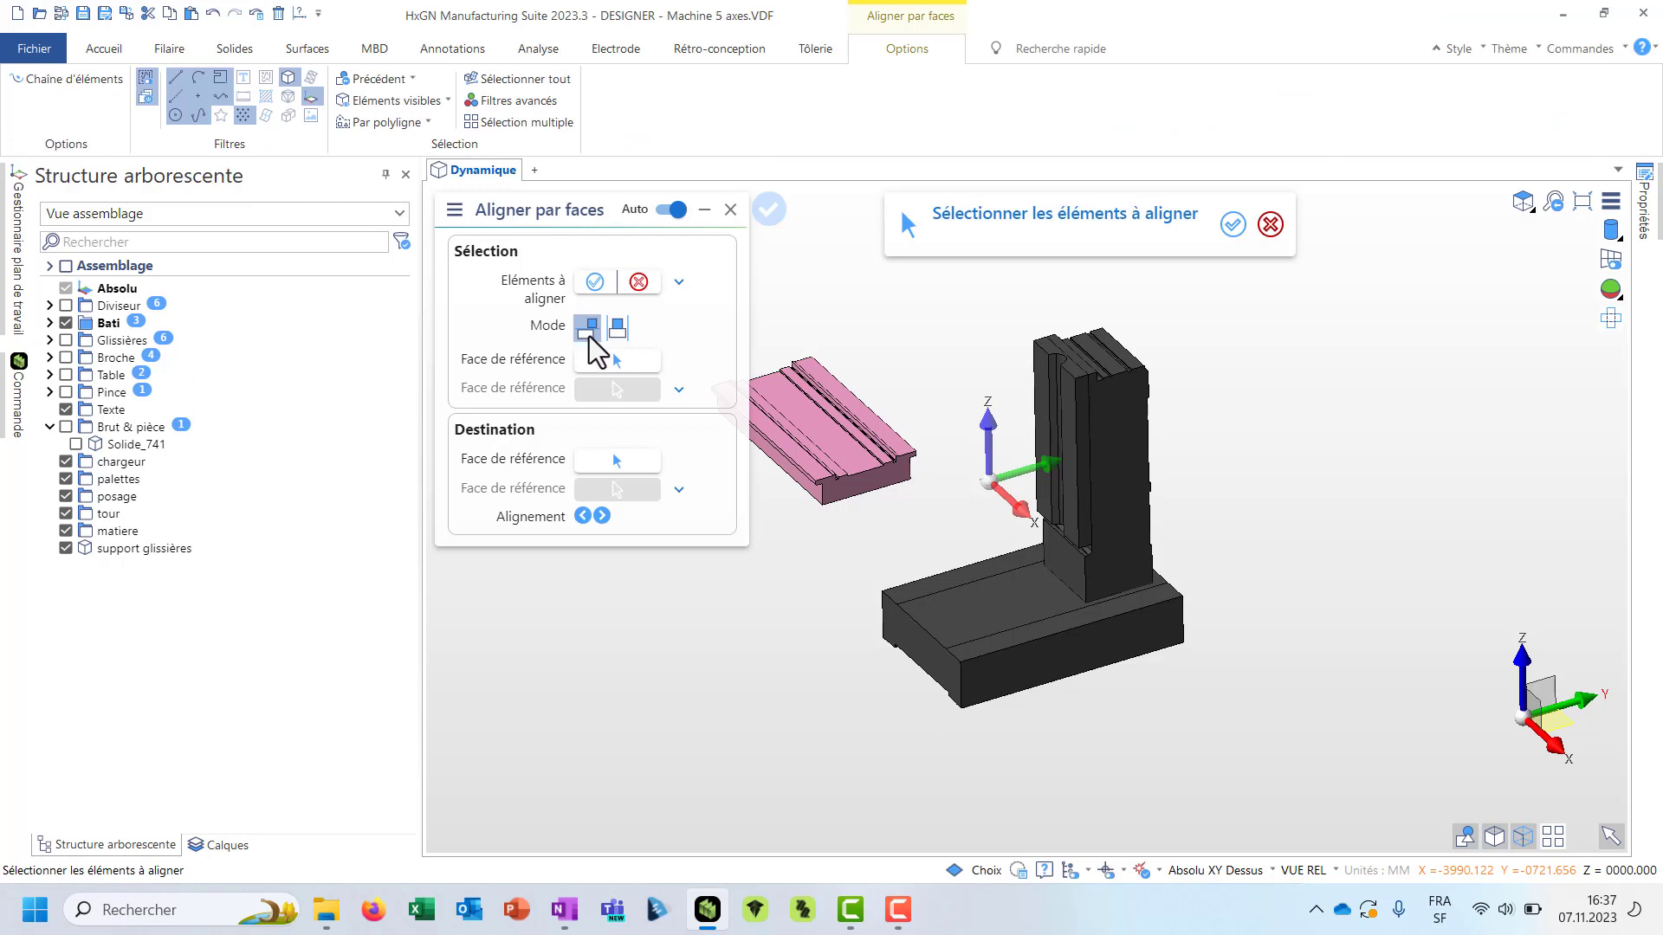
left_click(616, 330)
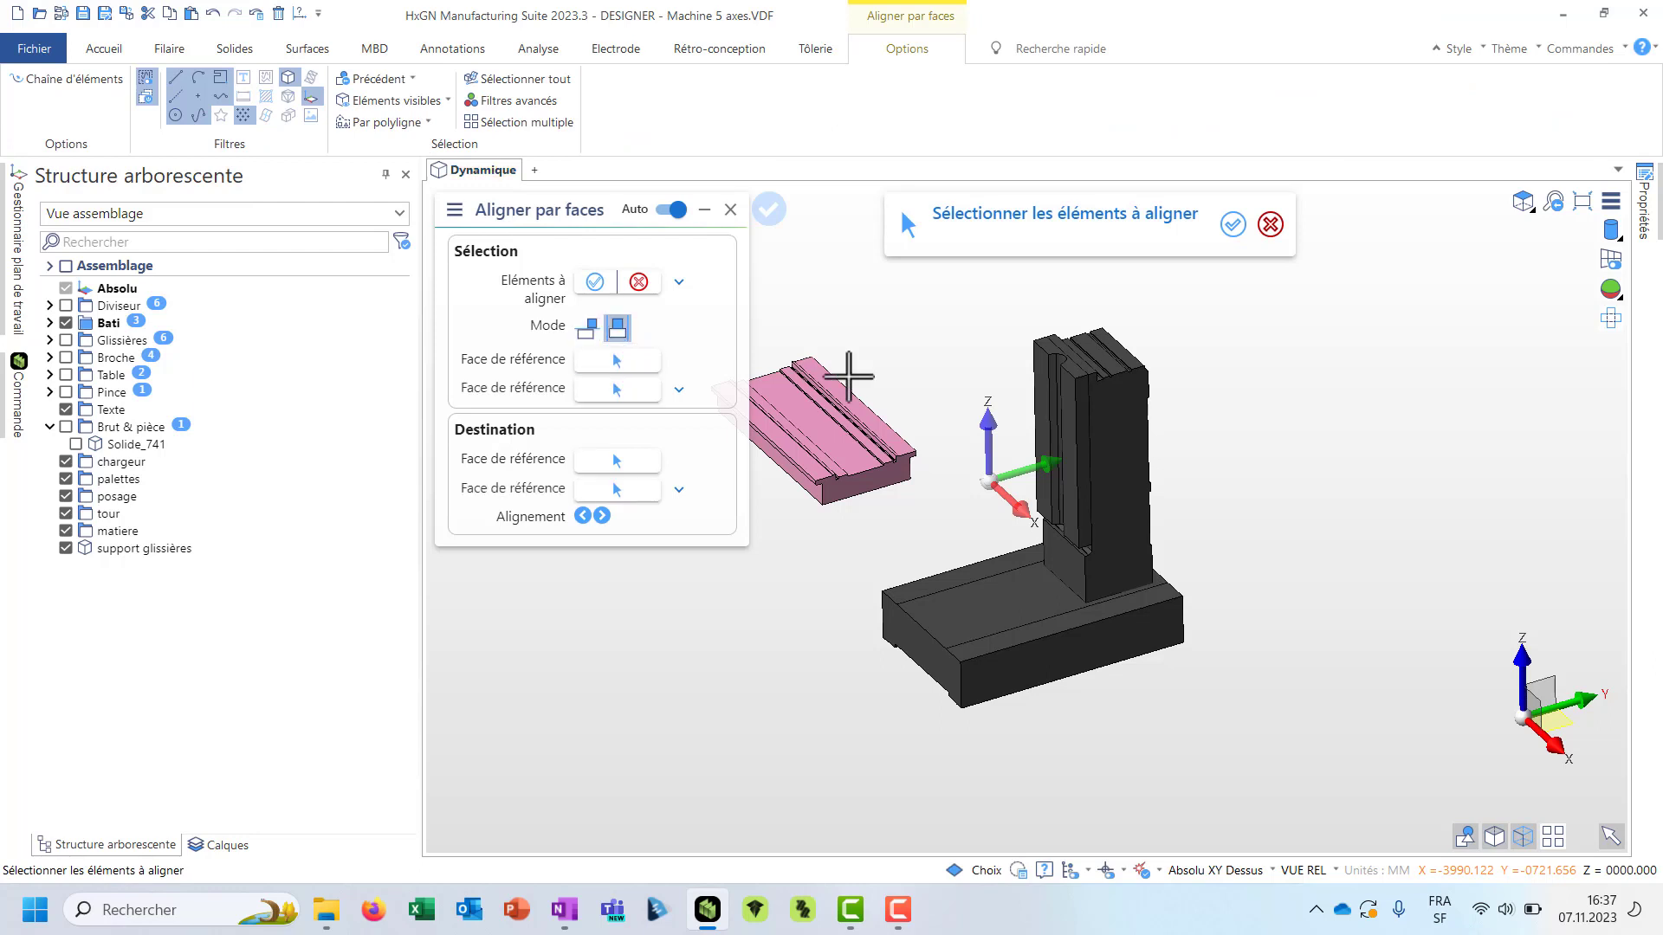
left_click(840, 433)
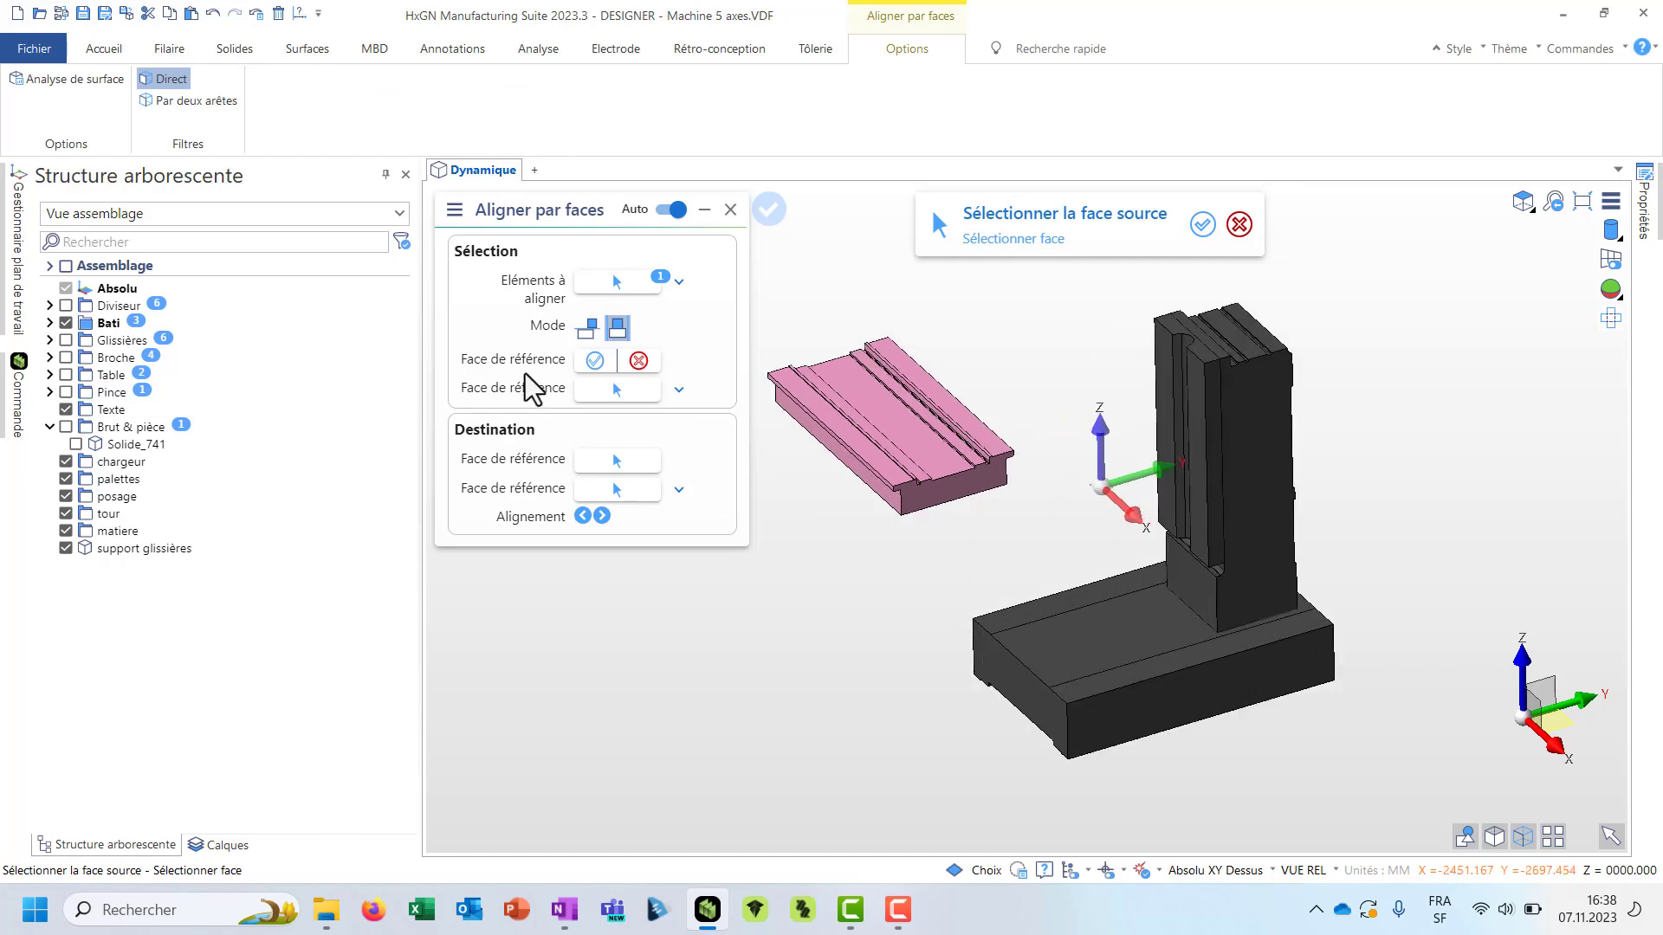
scroll(876, 523, "up", 3)
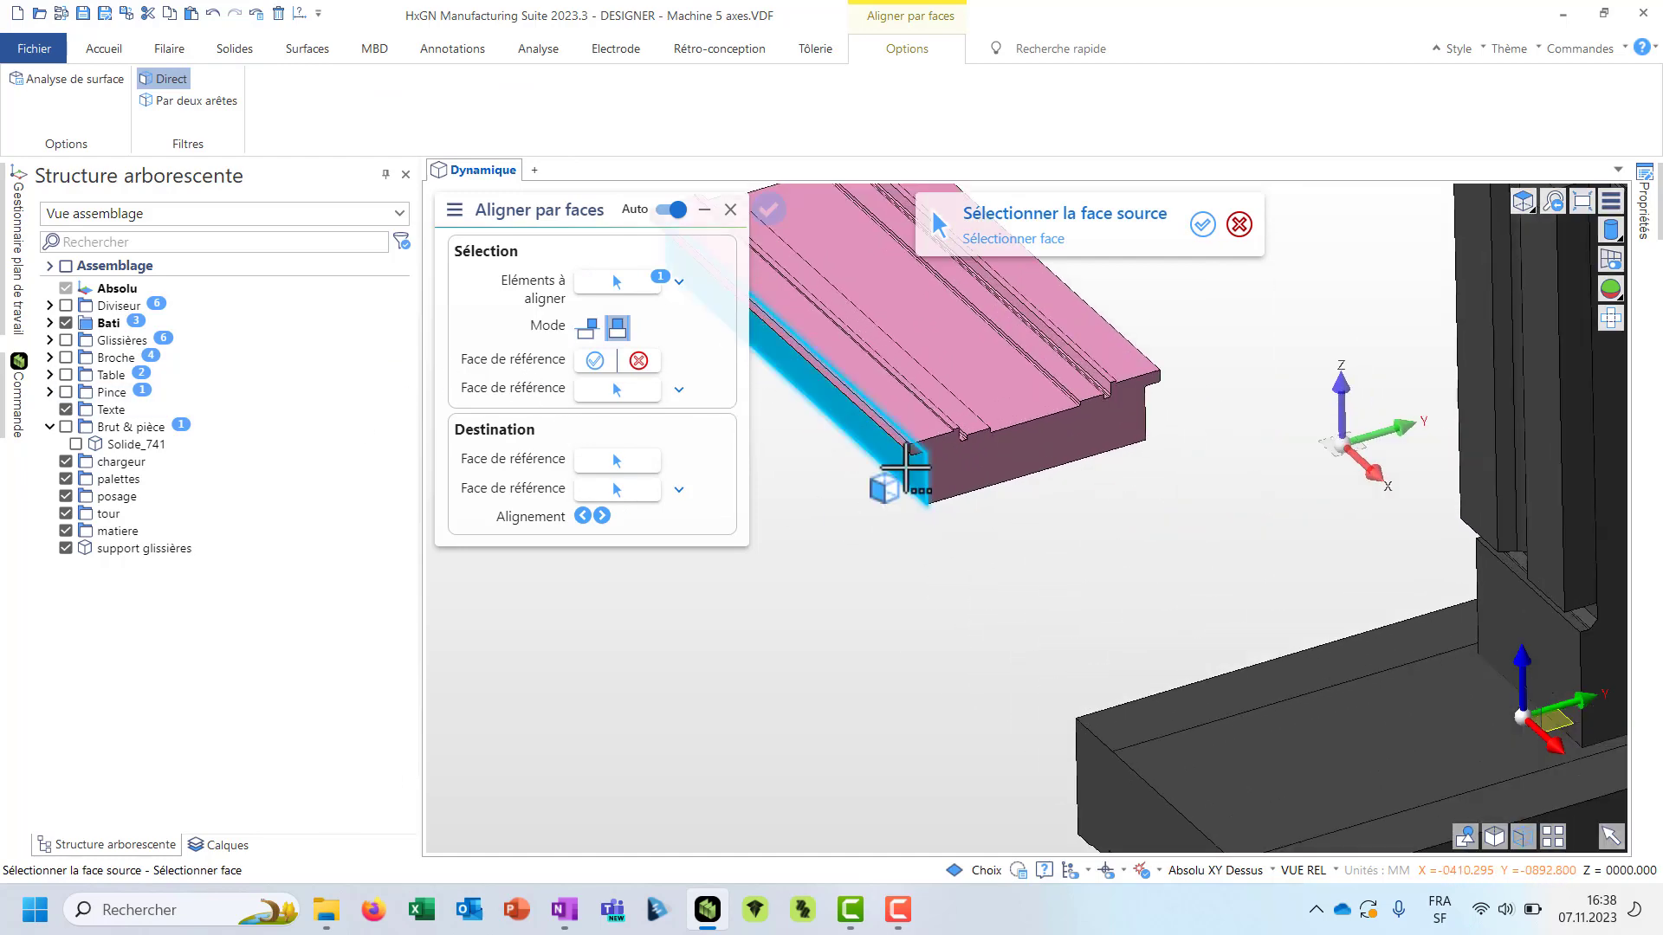
left_click(884, 483)
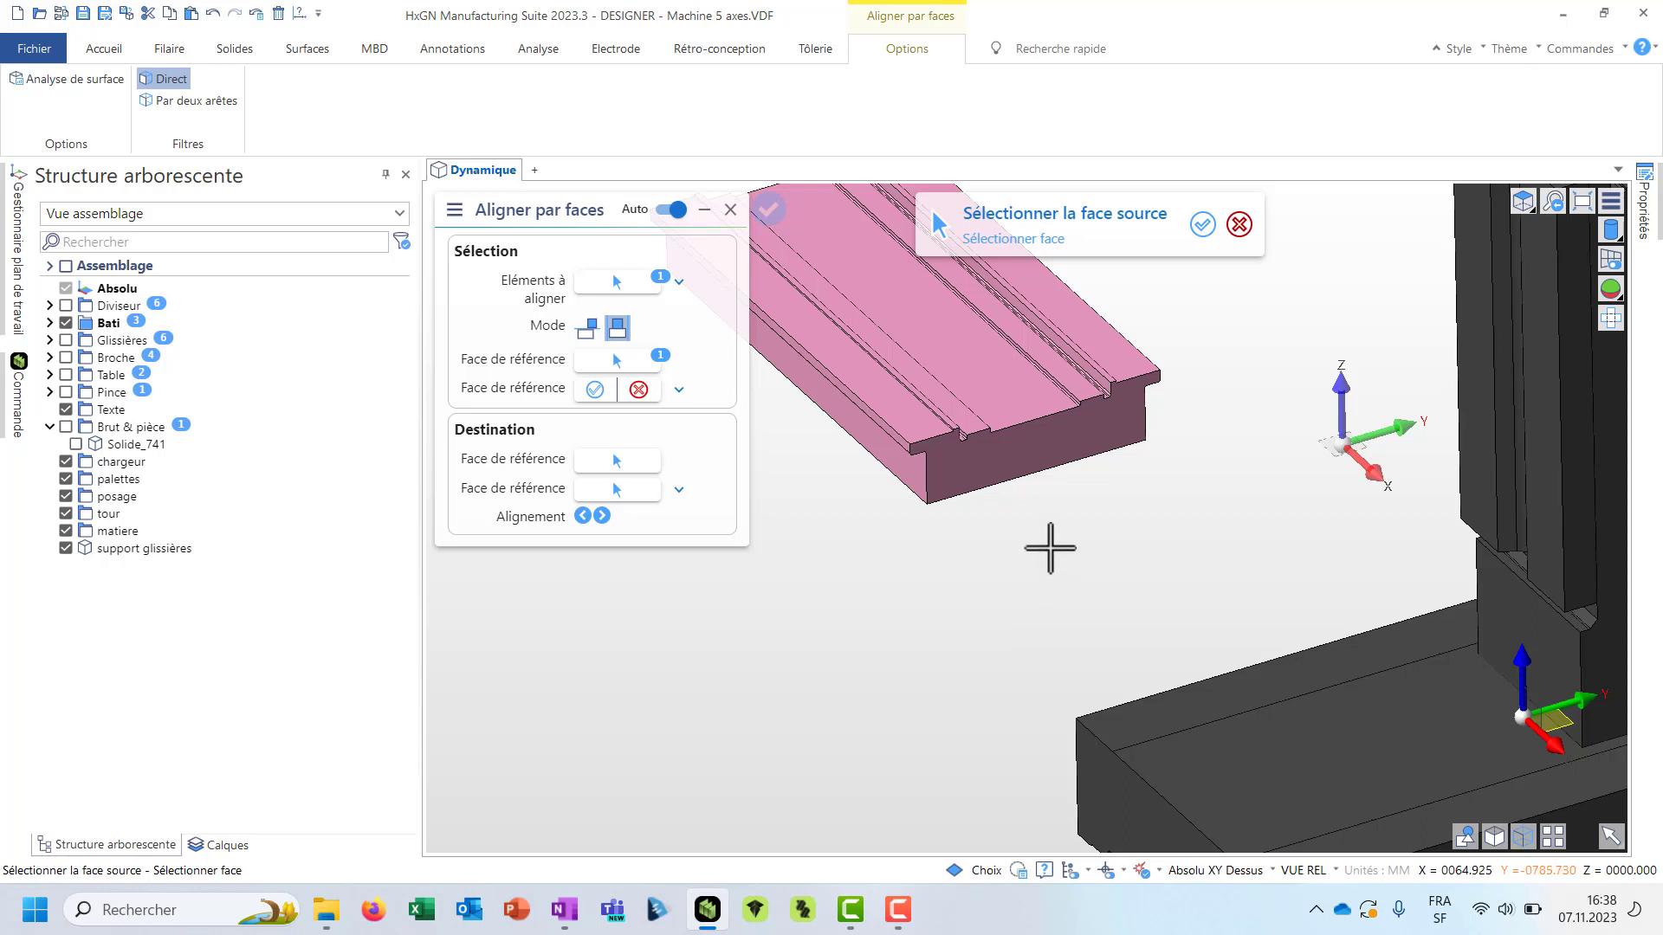
mouse_move(1125, 413)
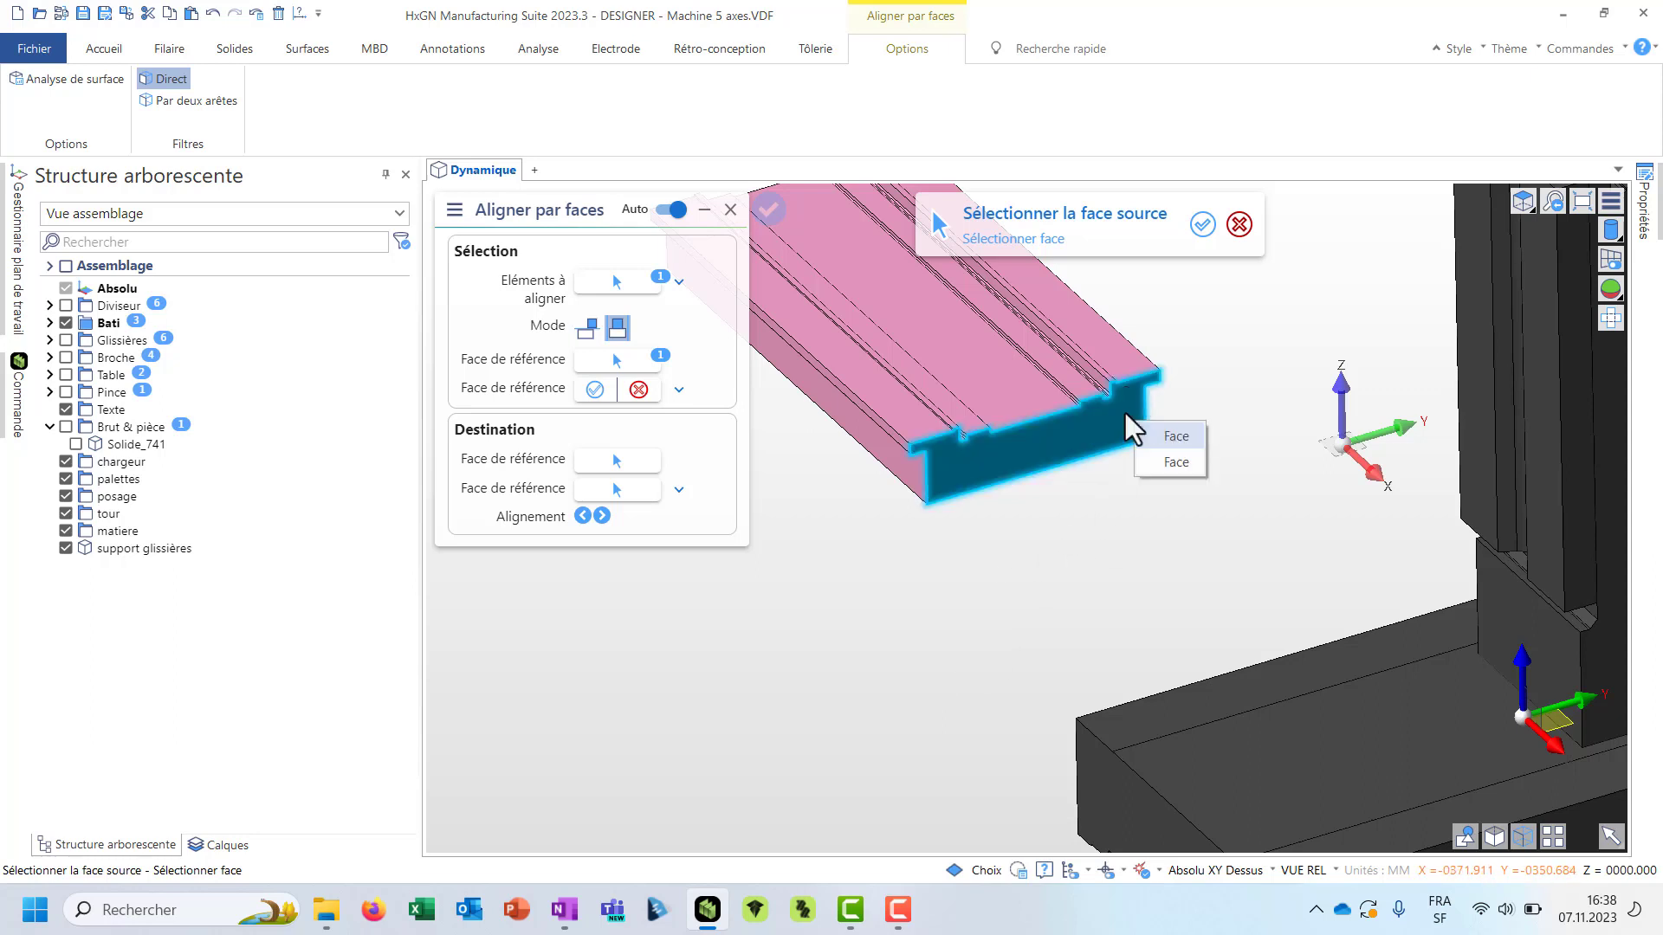
left_click(1167, 460)
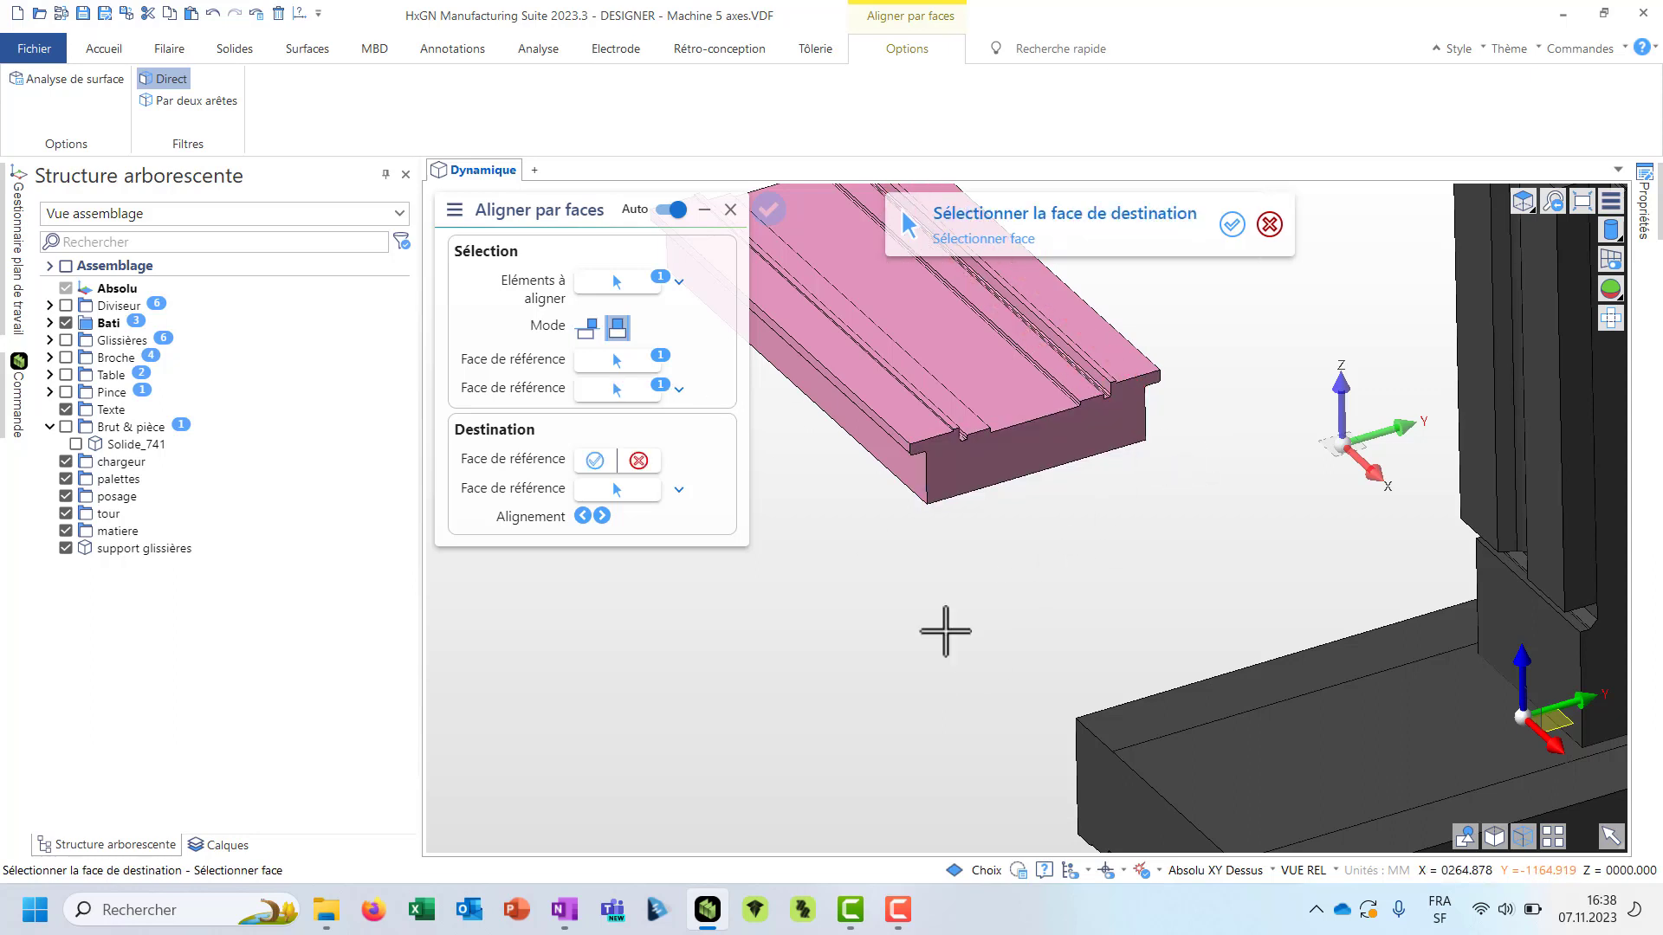
- Align the slide support to the two opposite long side faces of the frame base and apply the alignment
scroll(854, 539, "down", 5)
scroll(996, 712, "up", 3)
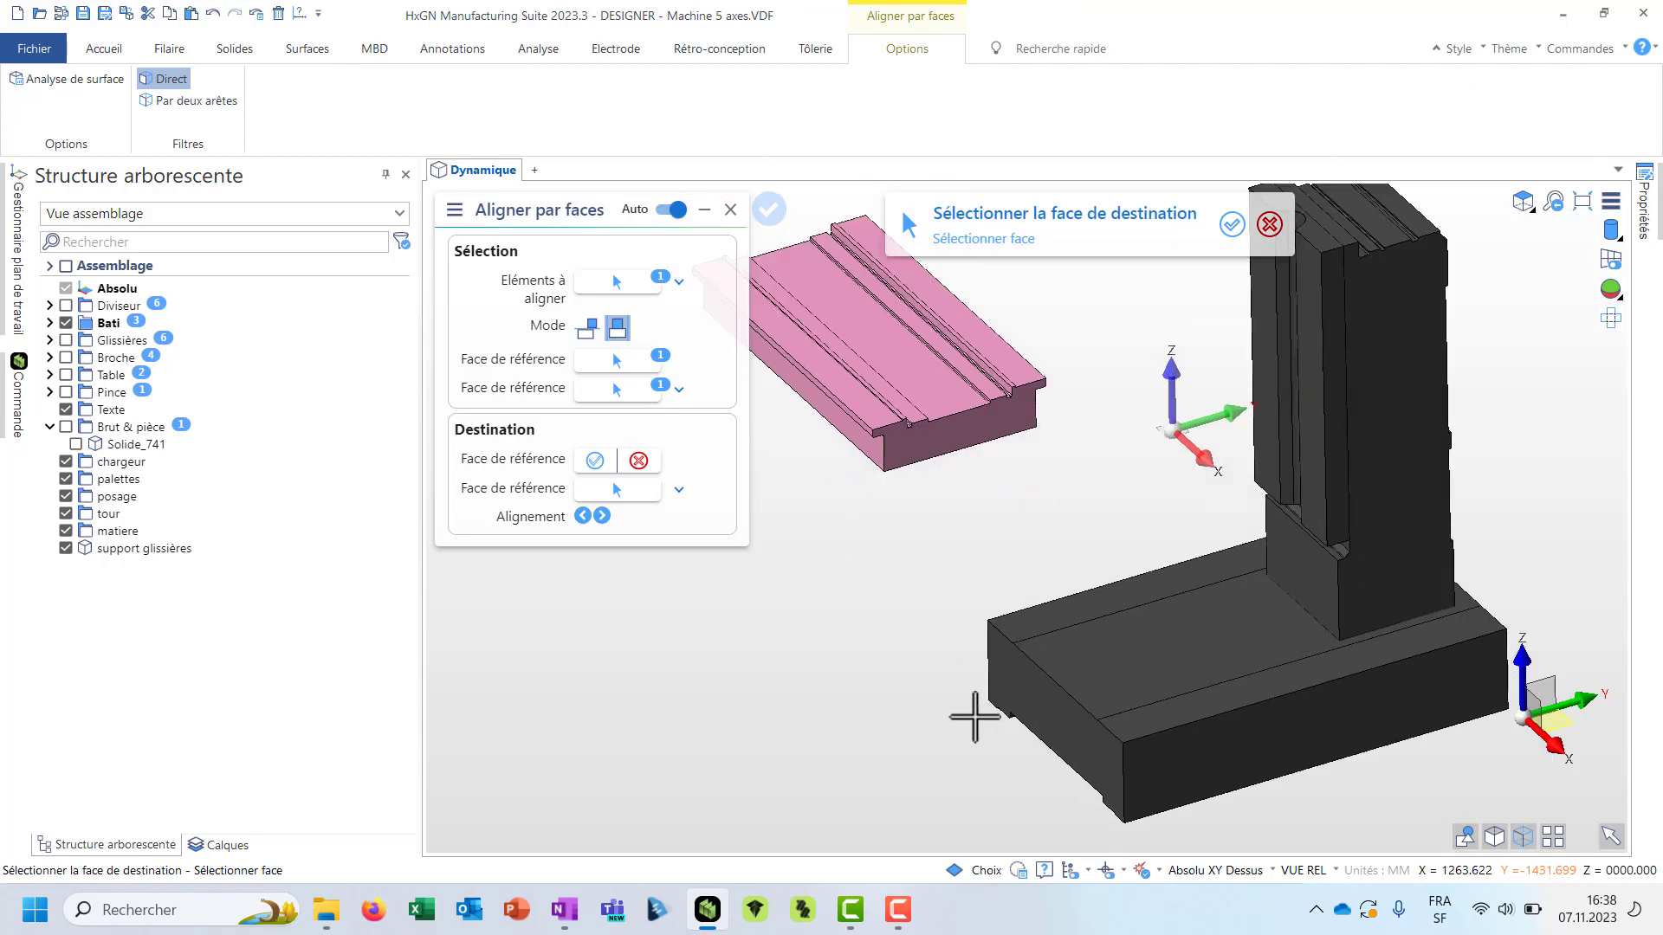
left_click(1190, 779)
left_click(998, 649)
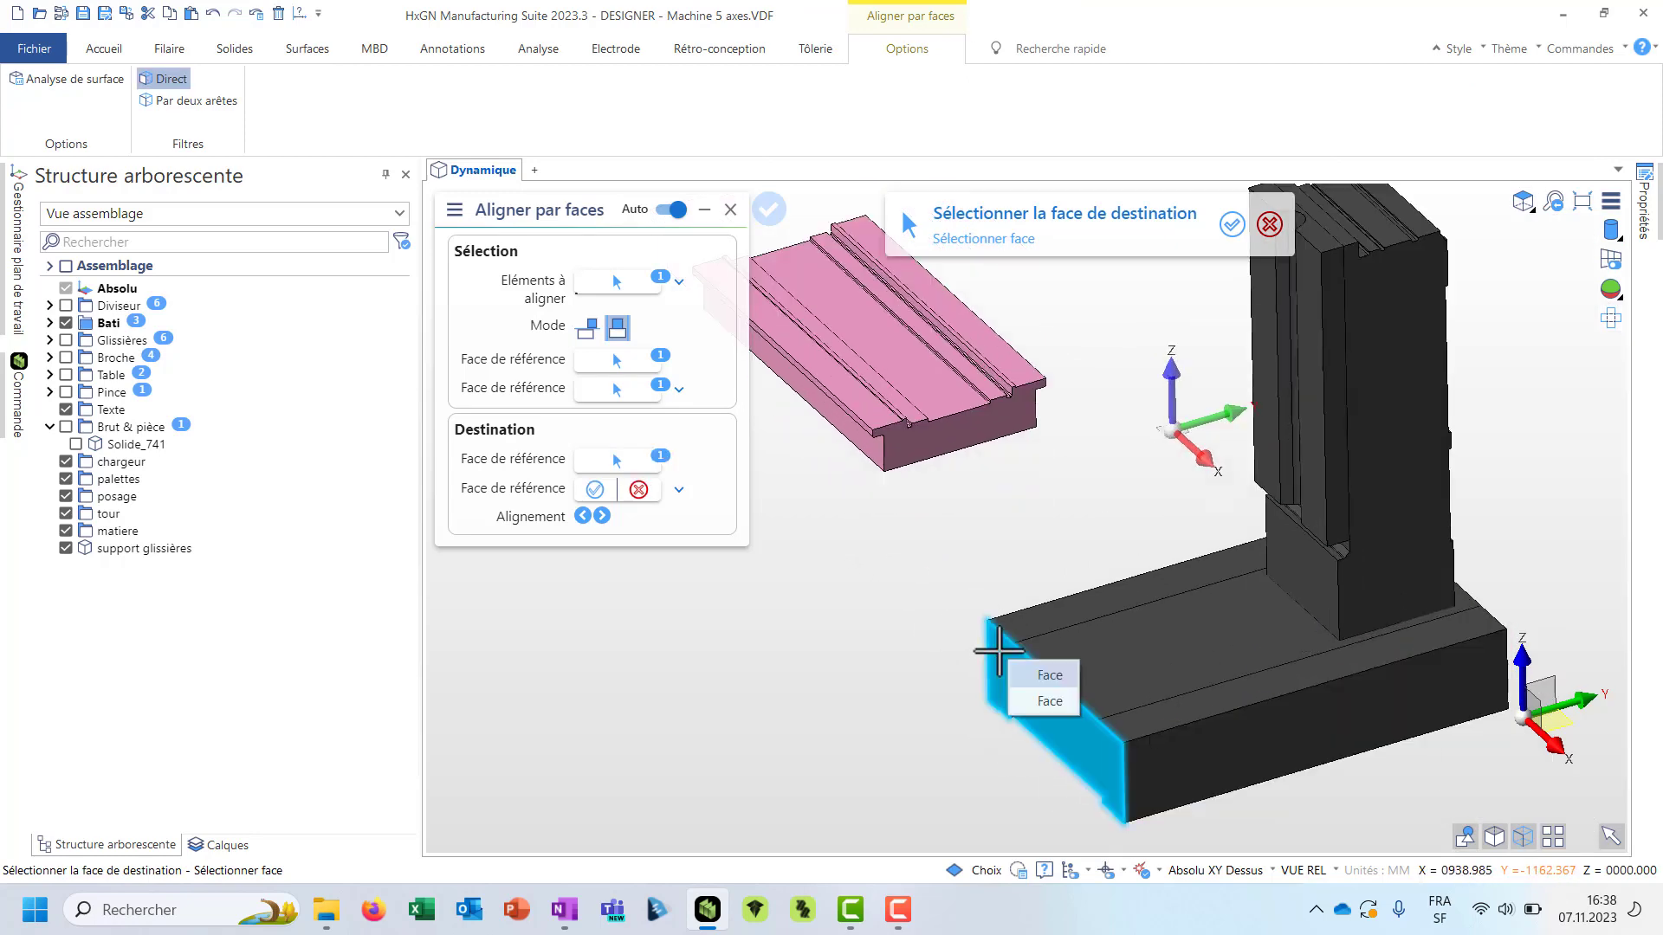
left_click(1030, 696)
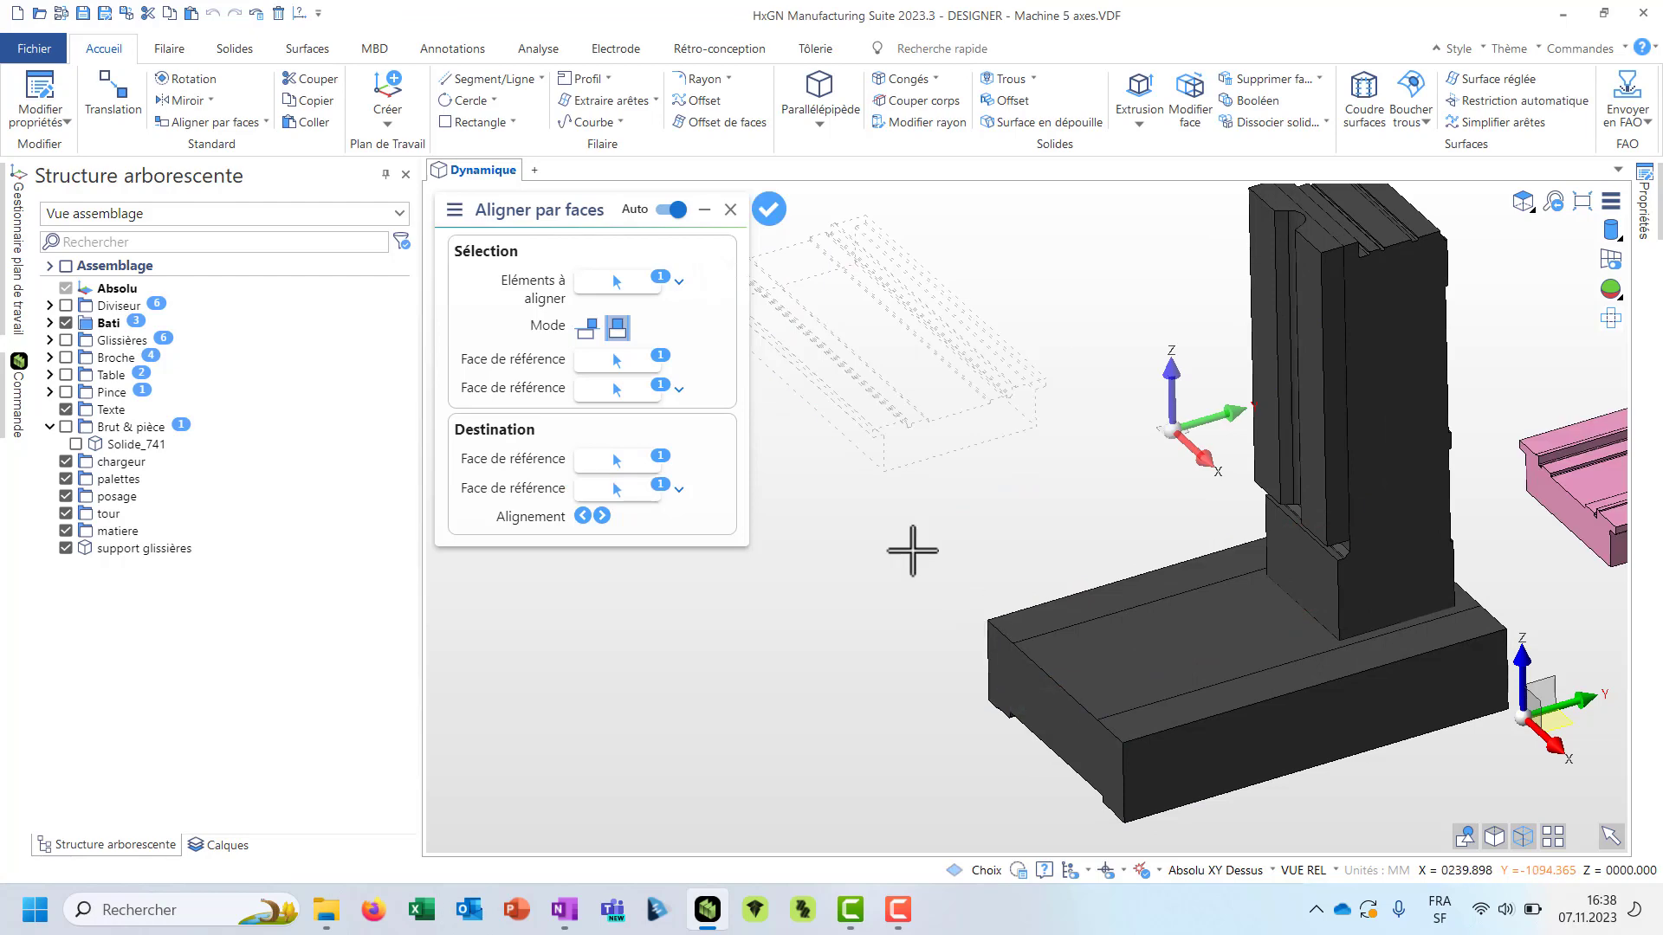
scroll(911, 550, "down", 2)
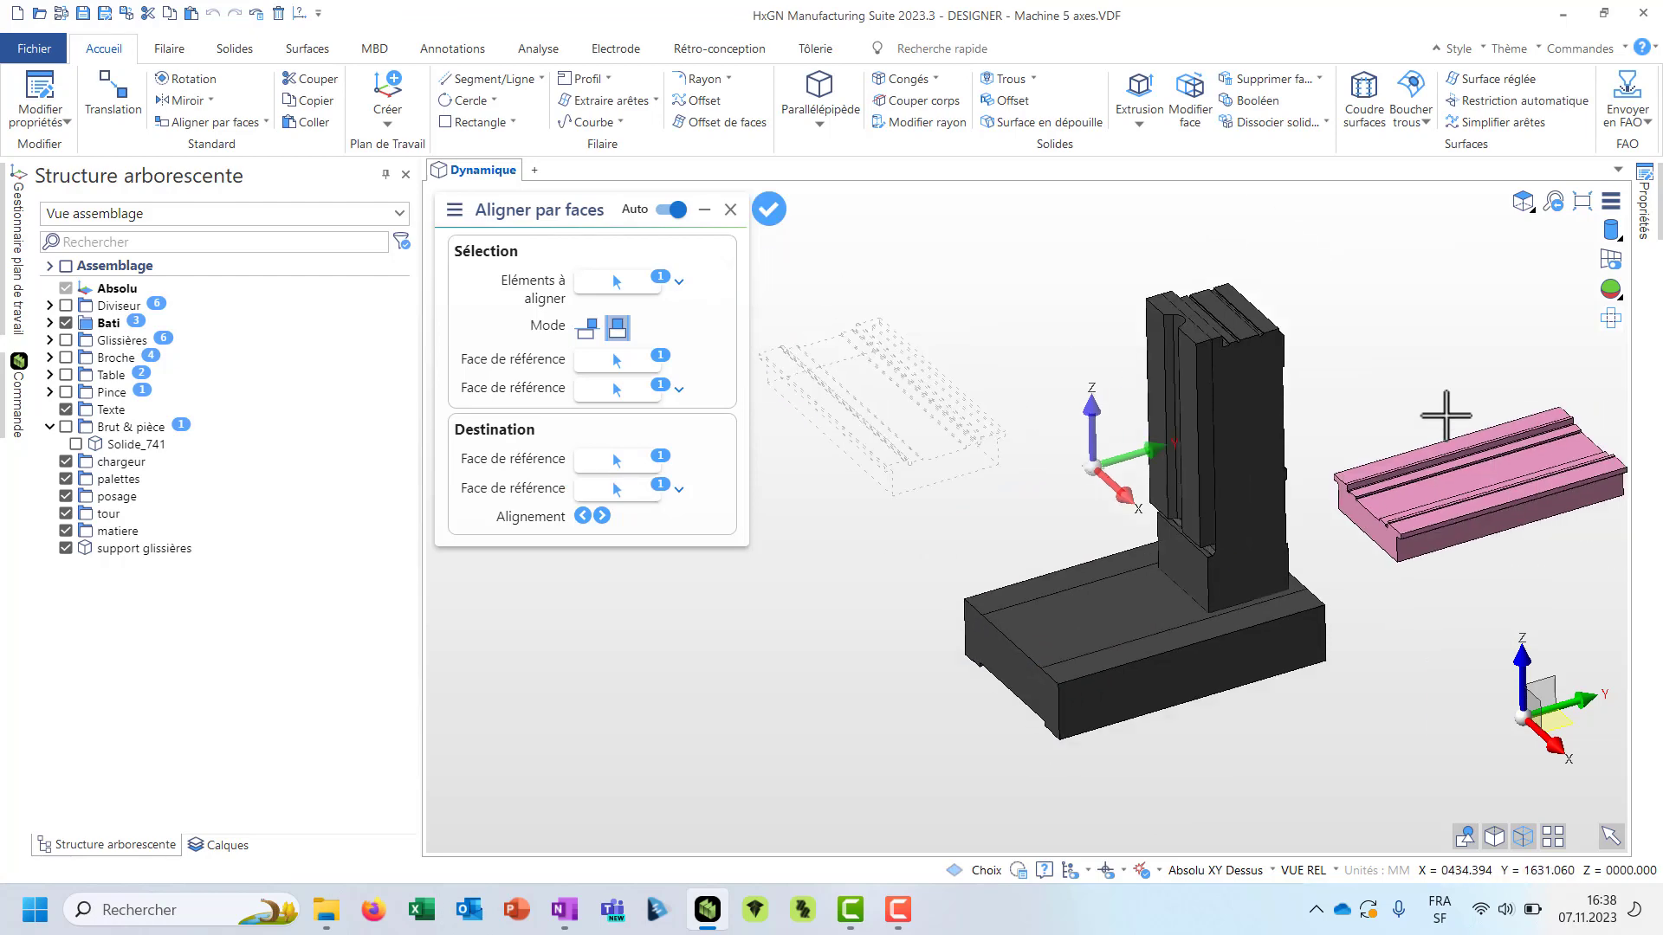
left_click(1020, 465)
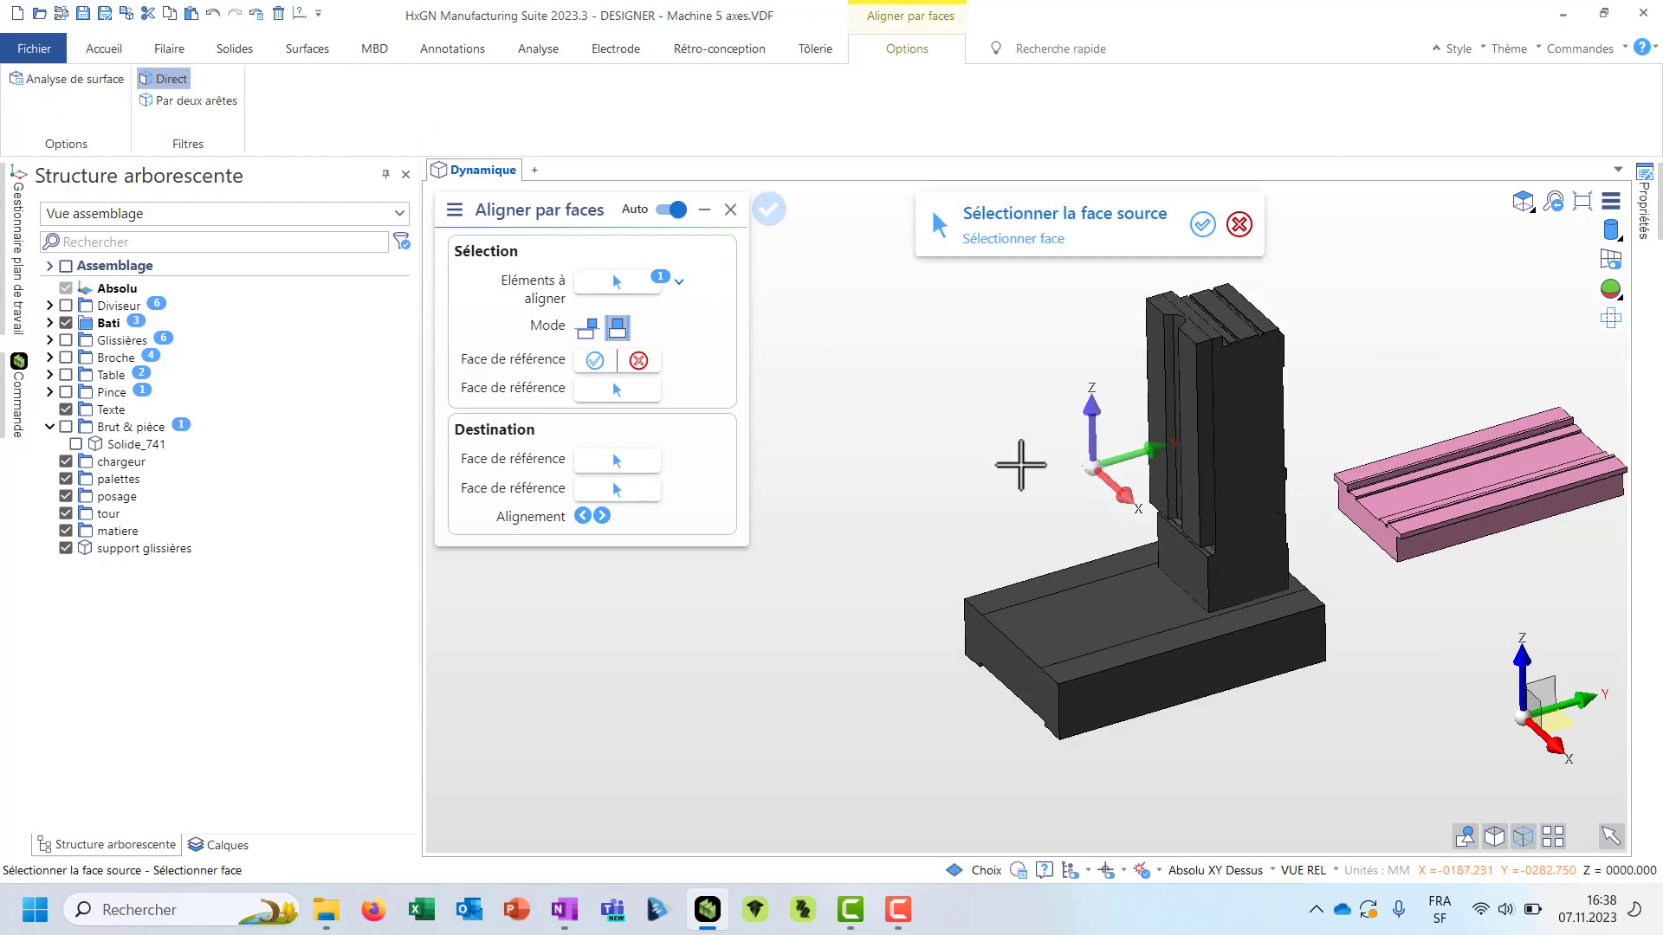
- Align the slide support's end face to the frame base's end face in single-face mode, seating the slide on the base
scroll(970, 435, "down", 1)
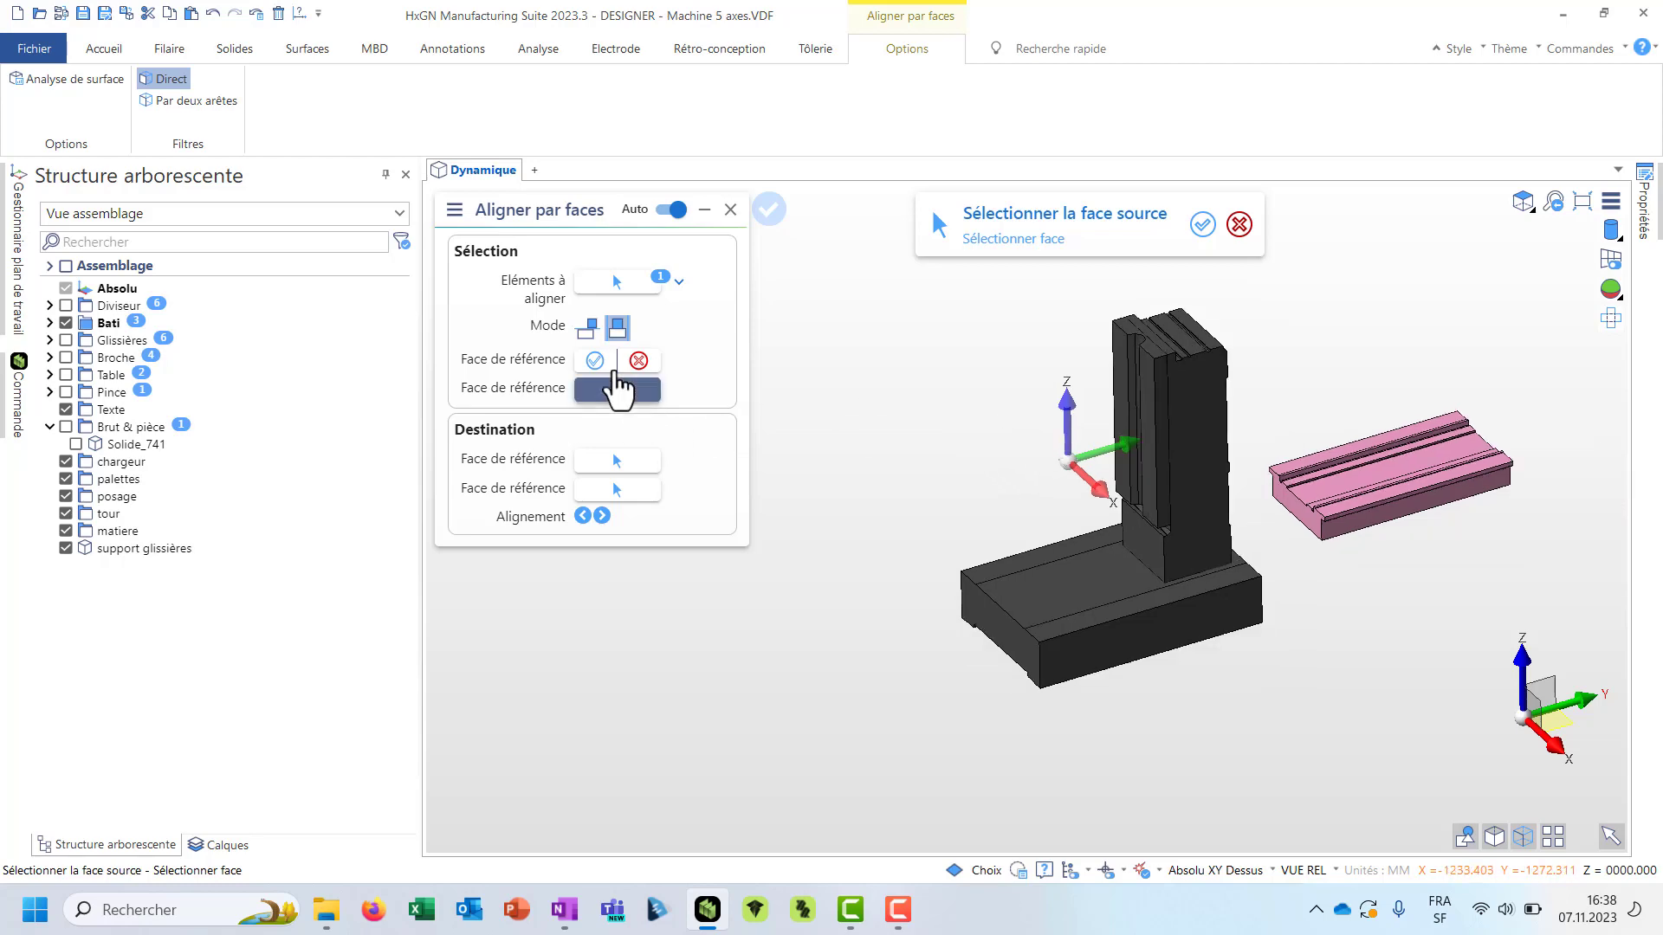
left_click(588, 328)
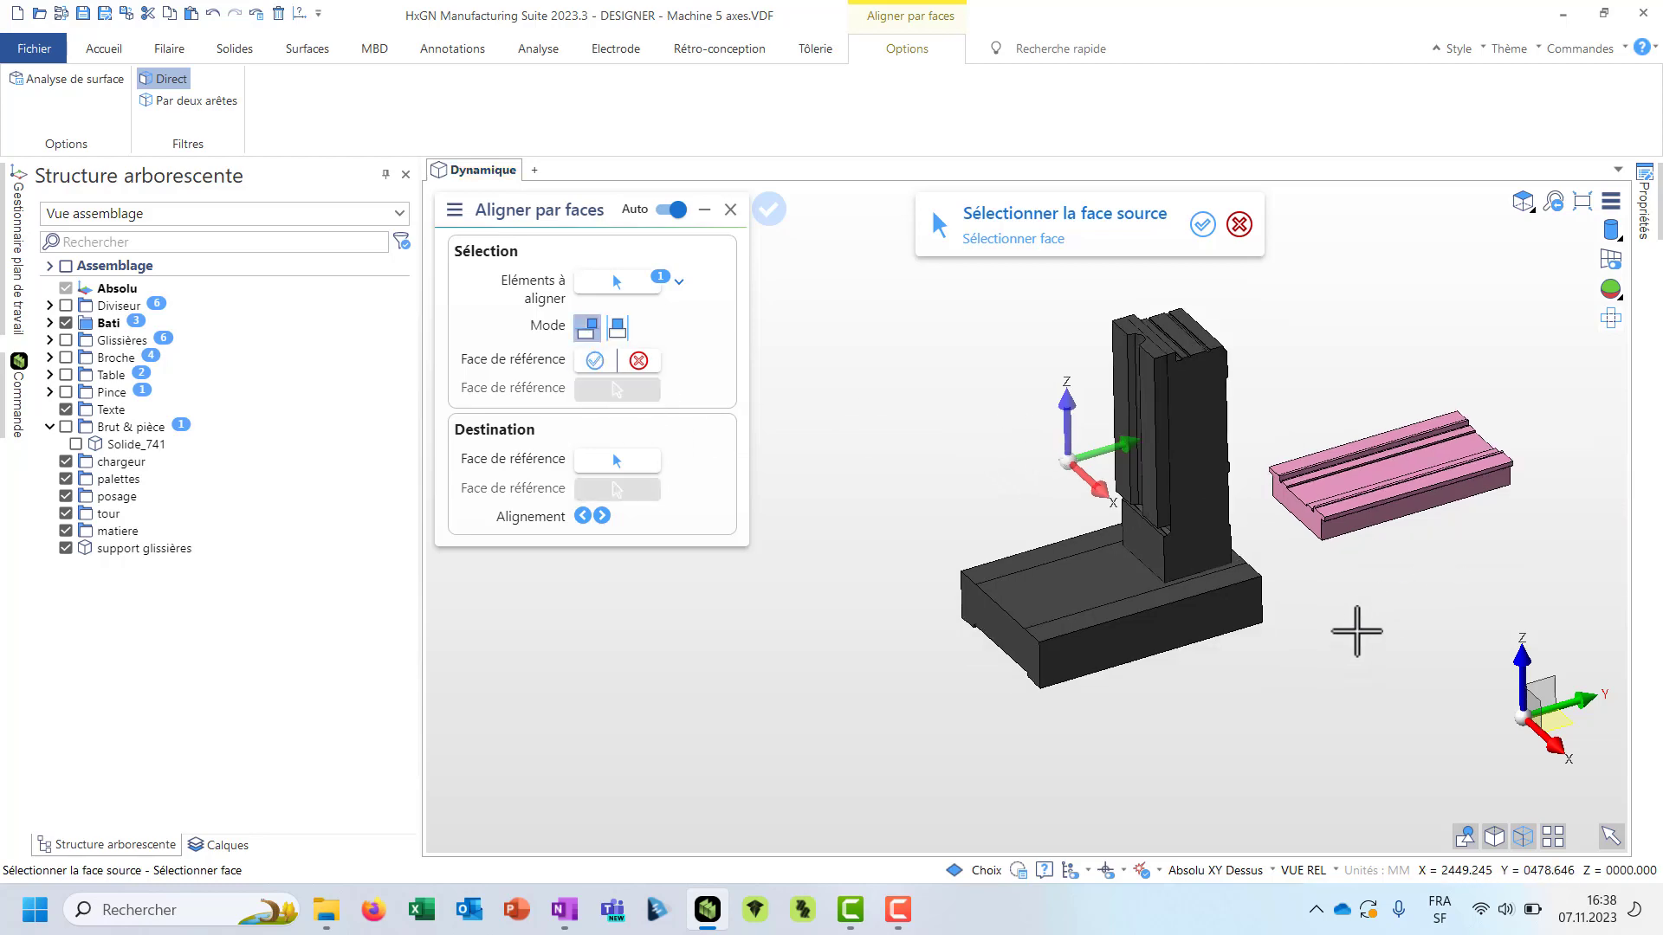
scroll(1292, 520, "up", 2)
left_click(1292, 520)
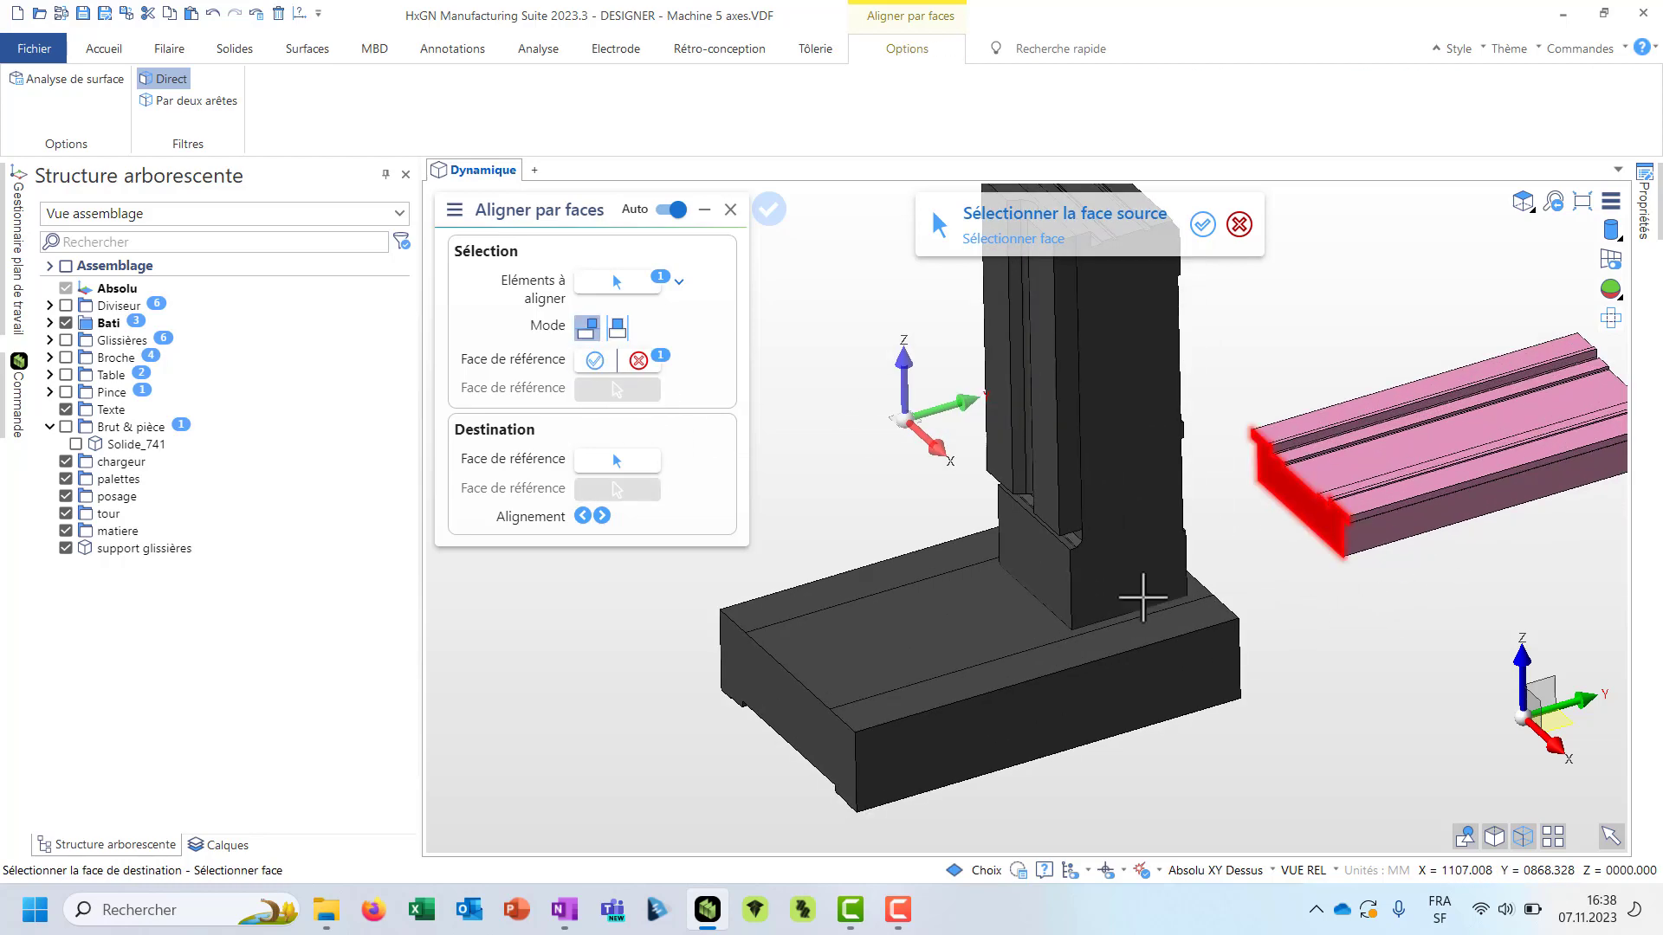
left_click(842, 755)
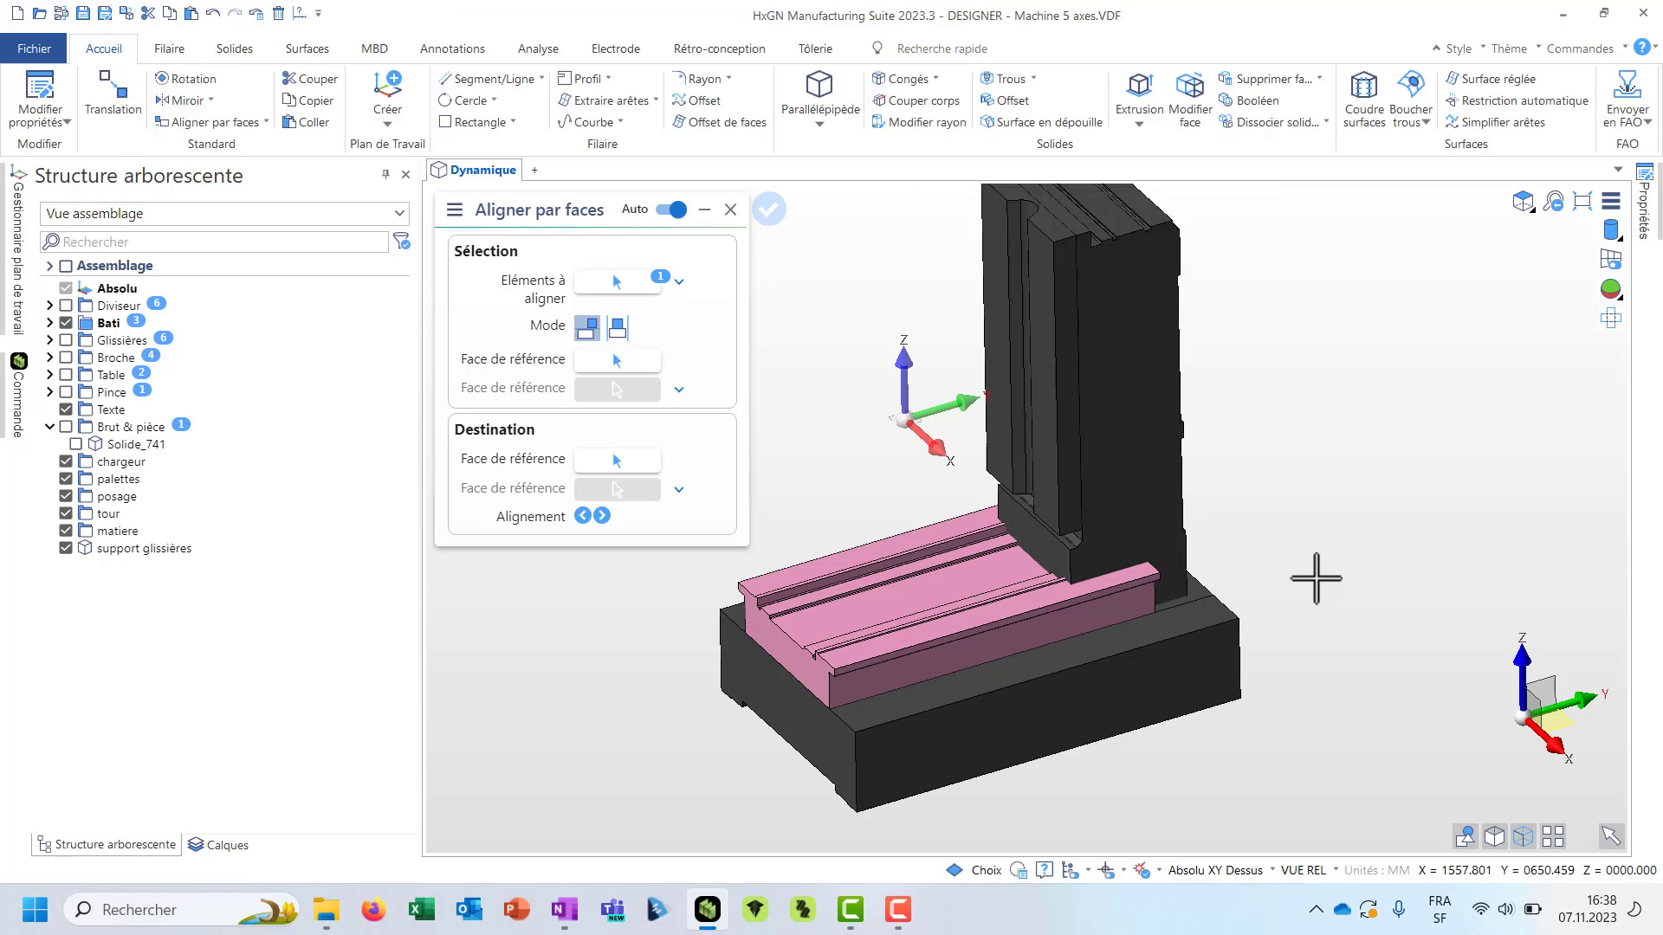
key("Escape")
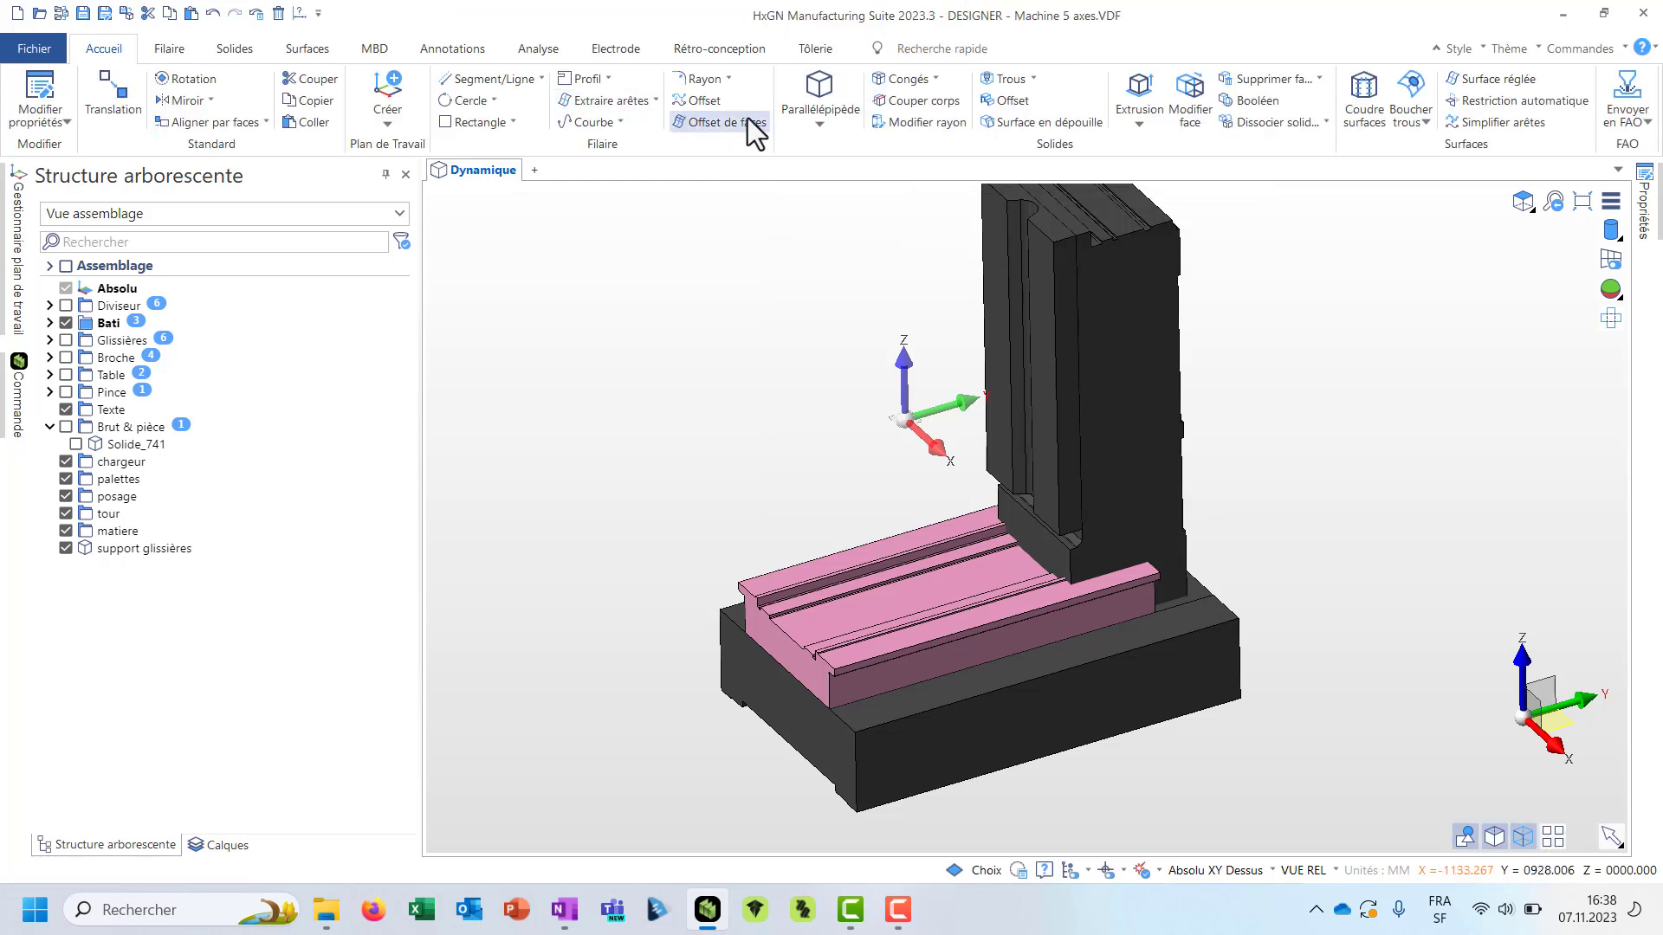
- Cut the pink slide support body in two along the column's vertical guide face, keeping both sides
left_click(921, 103)
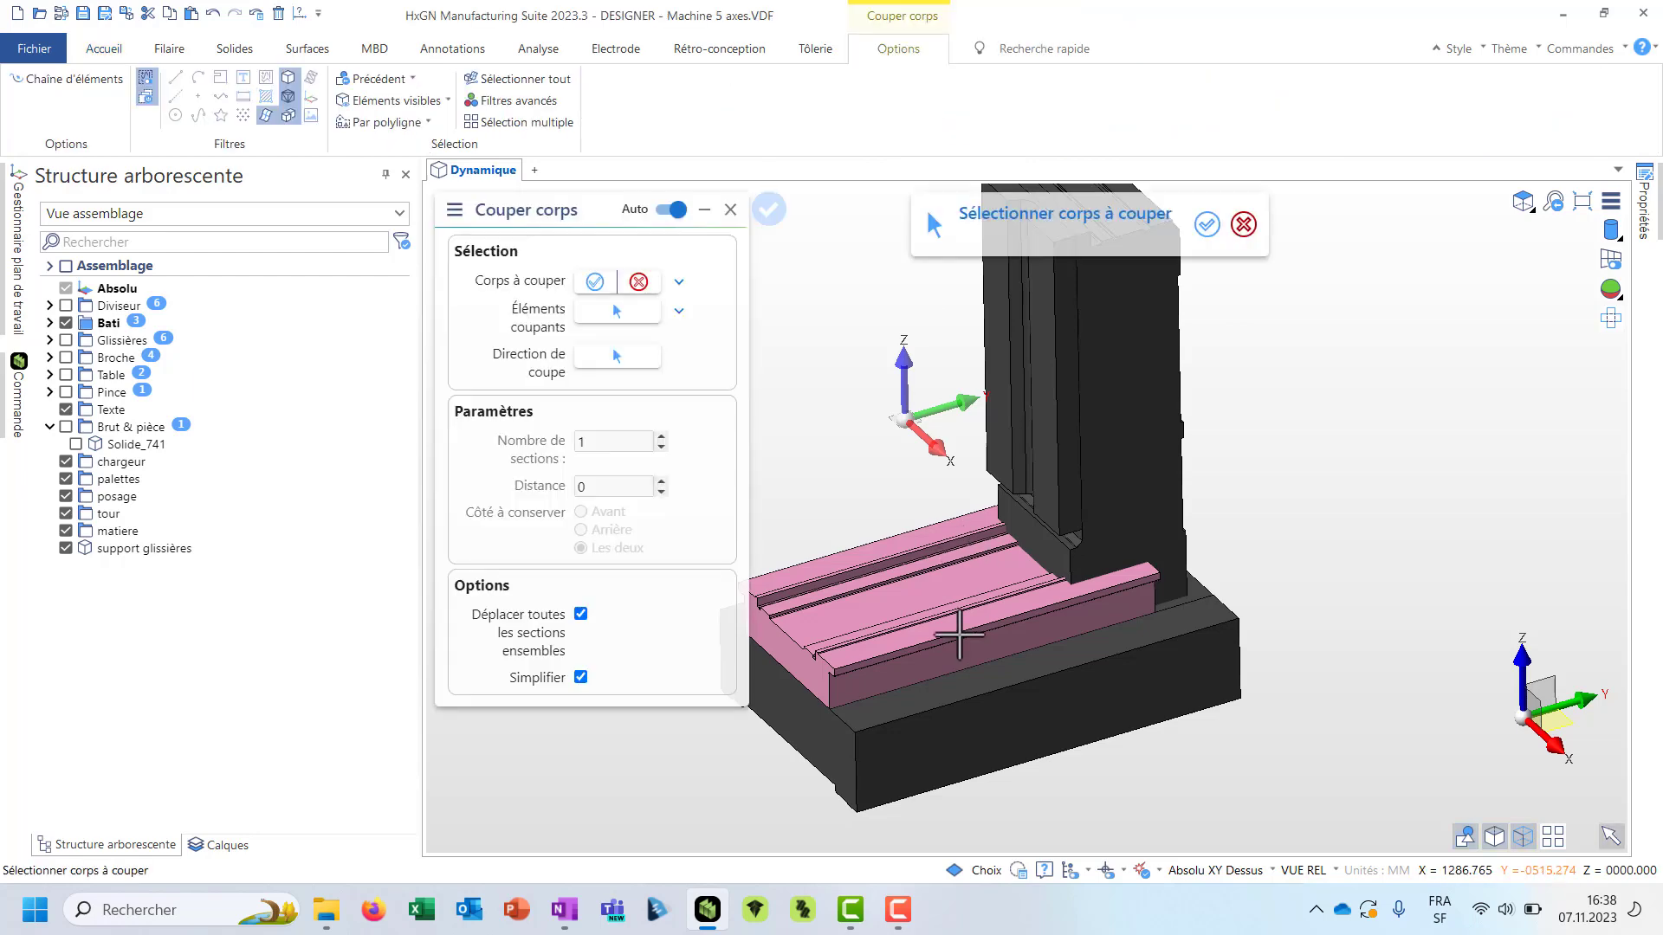
left_click(957, 611)
scroll(1031, 482, "up", 2)
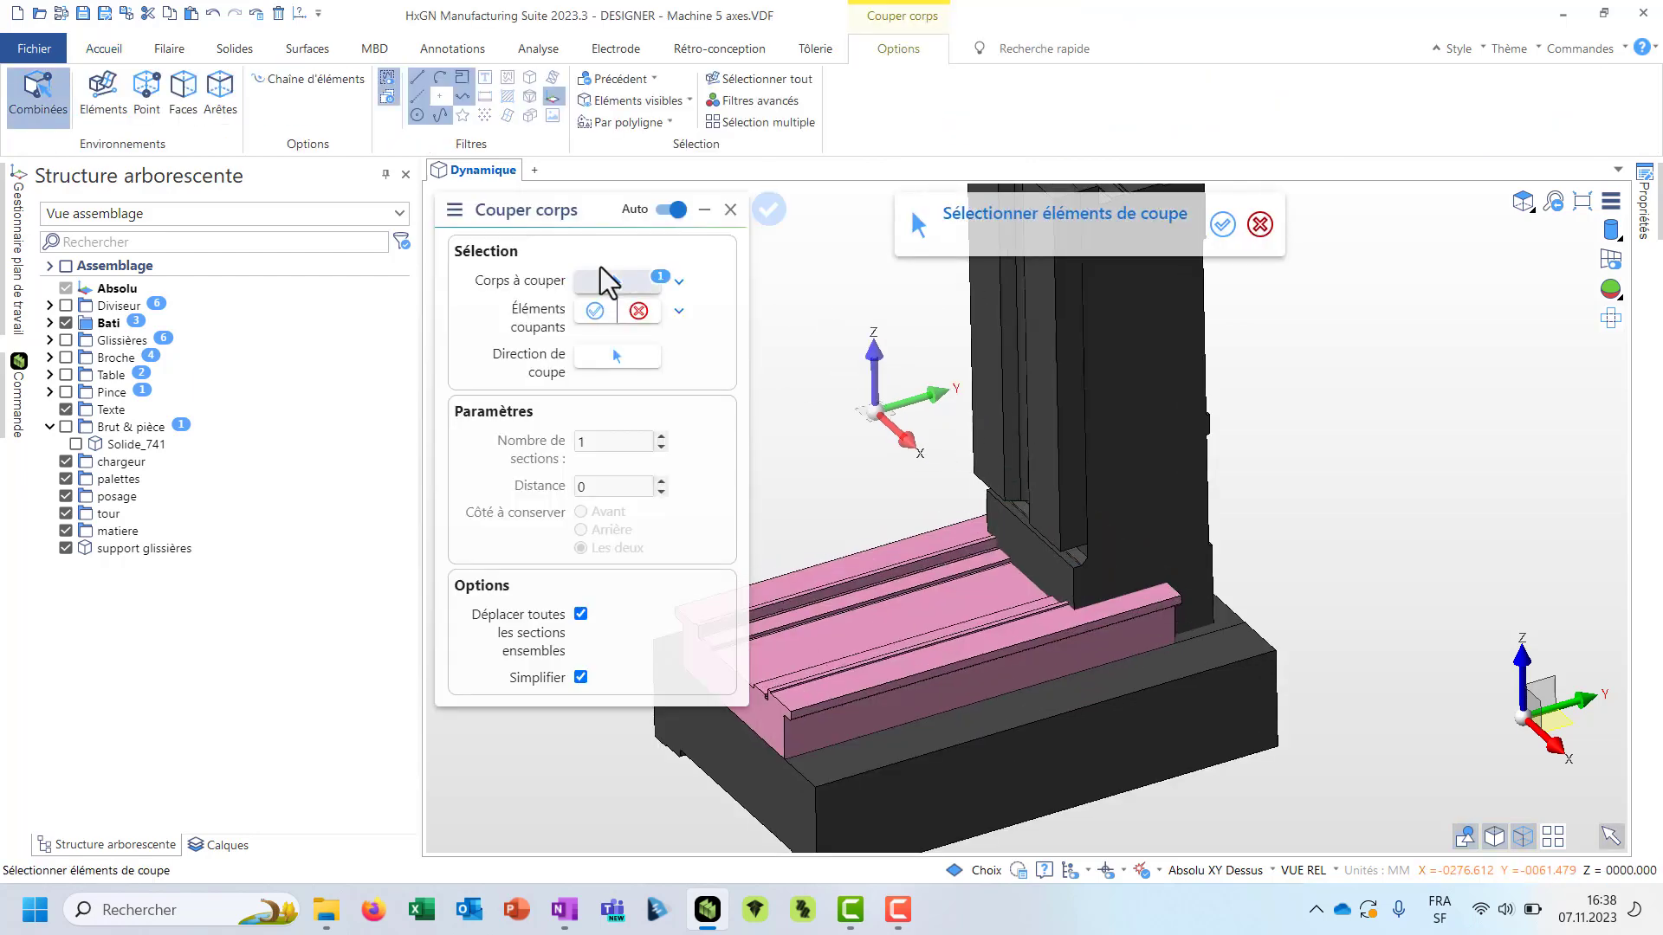
scroll(1128, 511, "up", 3)
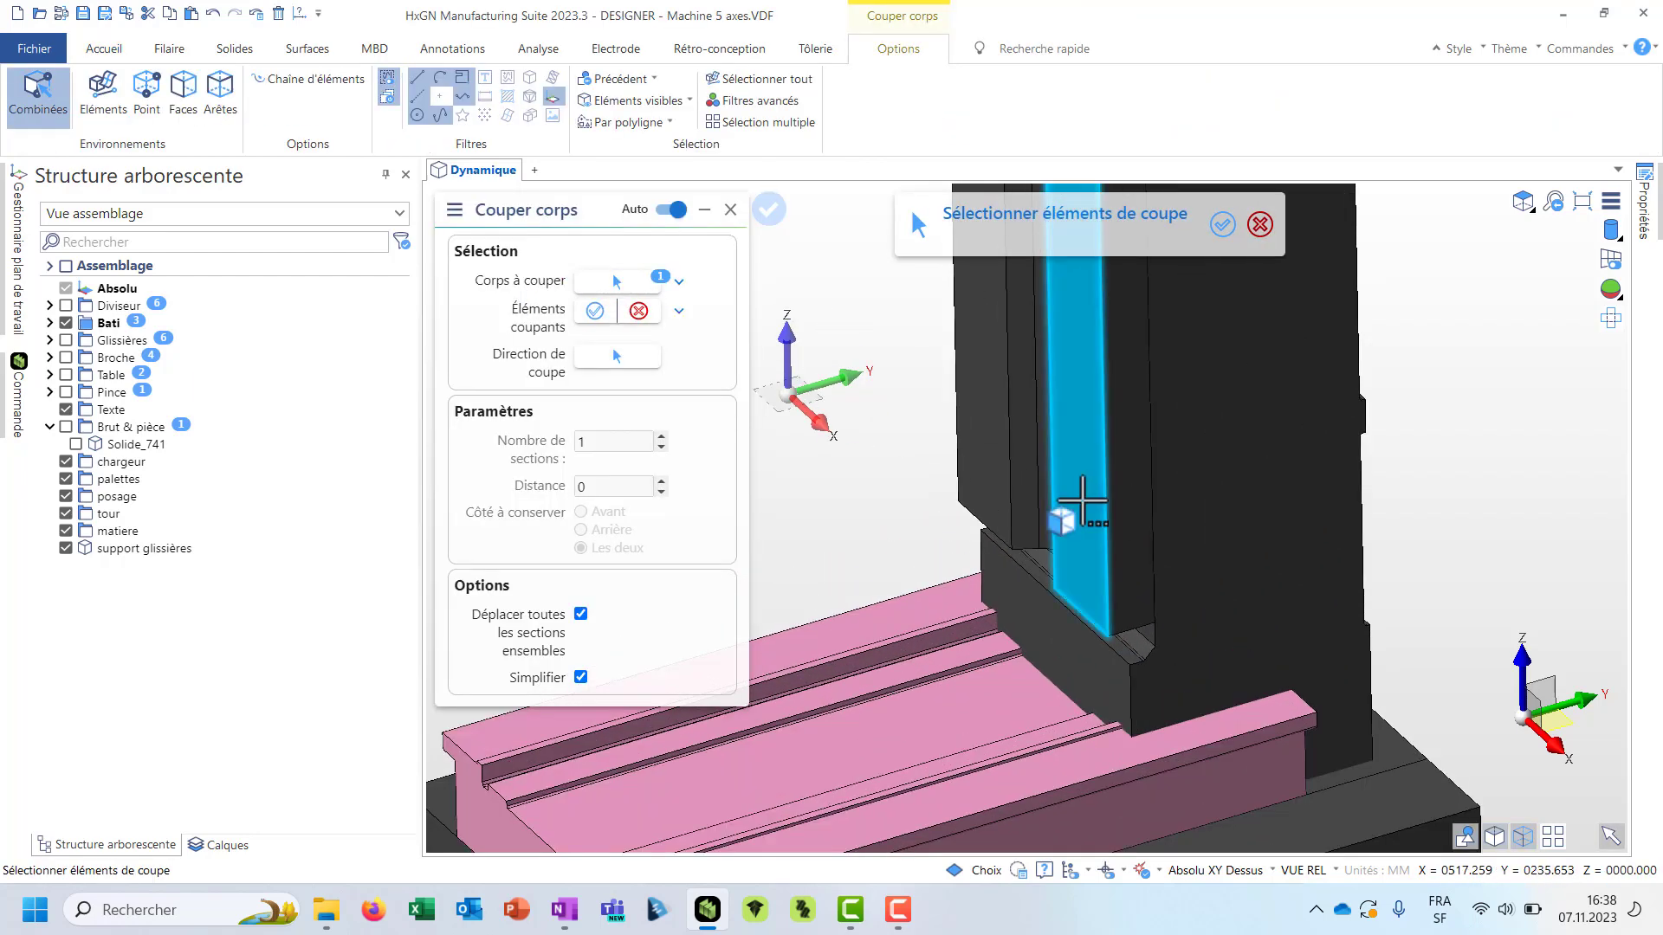
left_click(1076, 506)
key("Return")
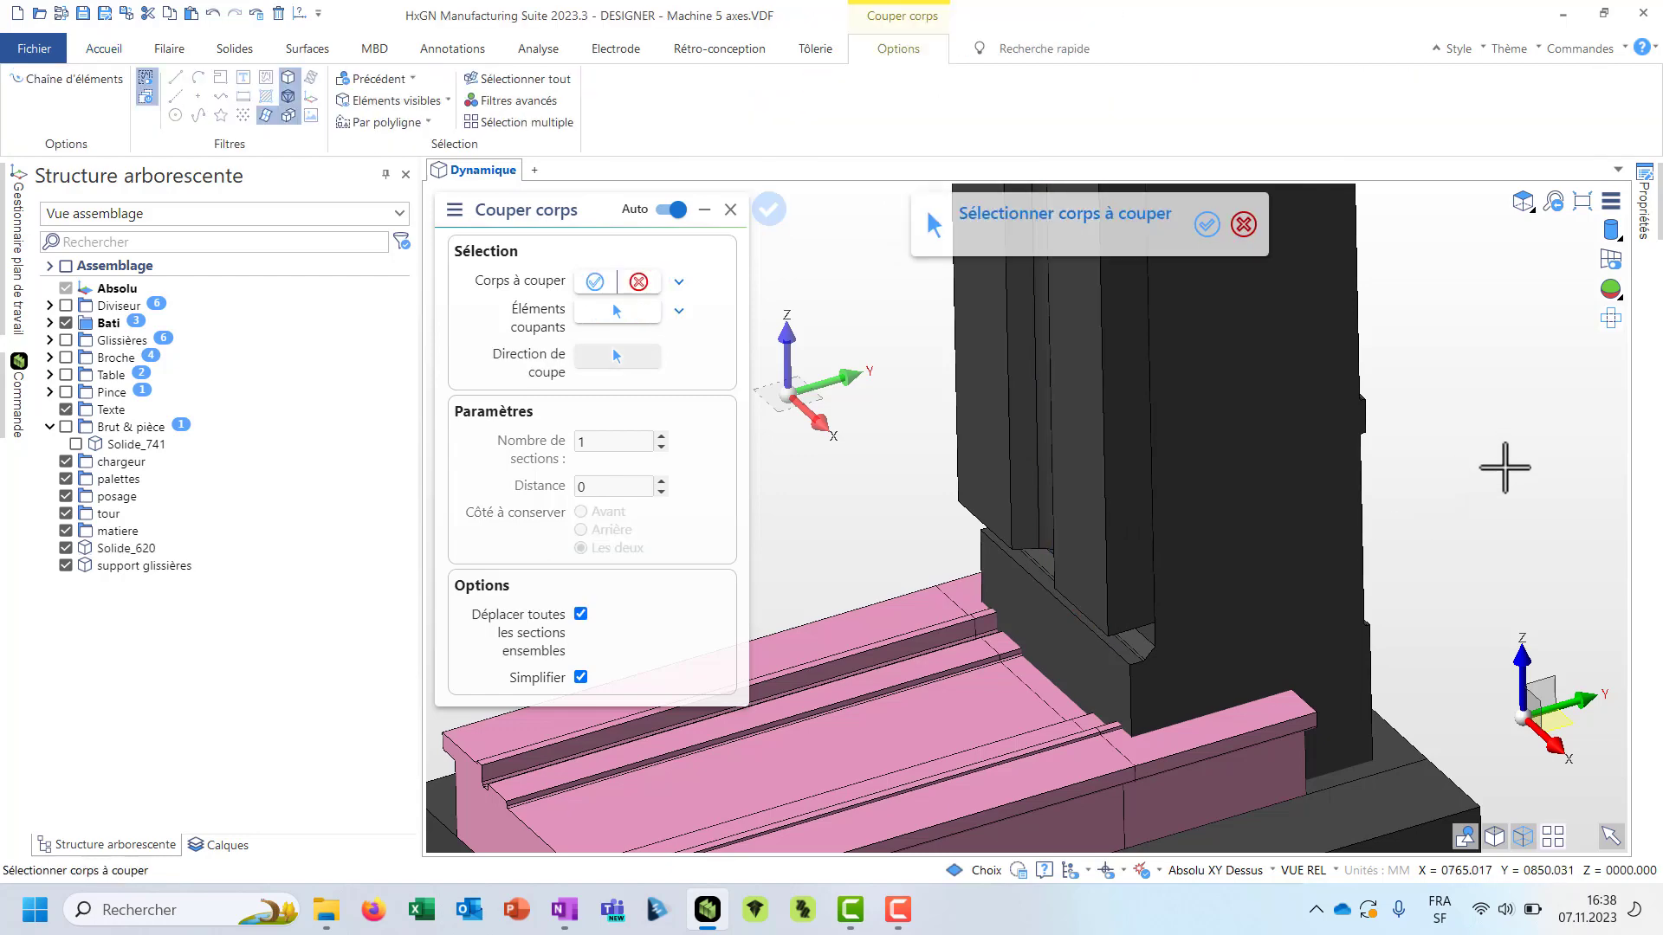
key("Escape")
- Delete the cut-off section of the slide support that overlaps the column
scroll(1503, 468, "down", 2)
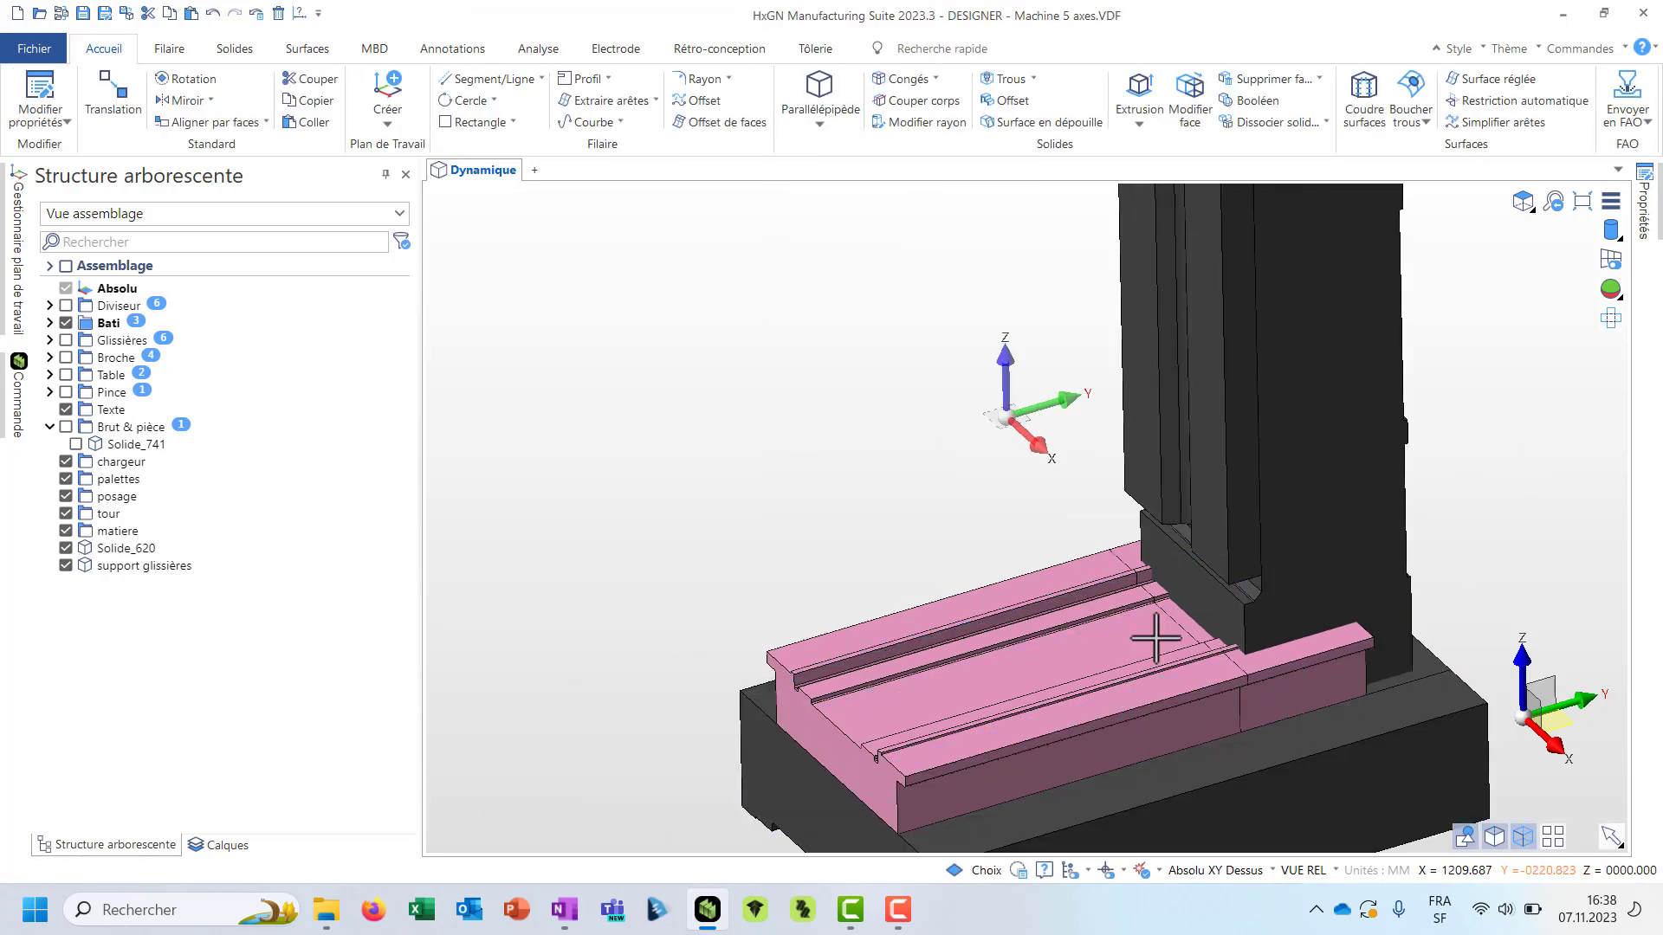
left_click(1331, 678)
key("Delete")
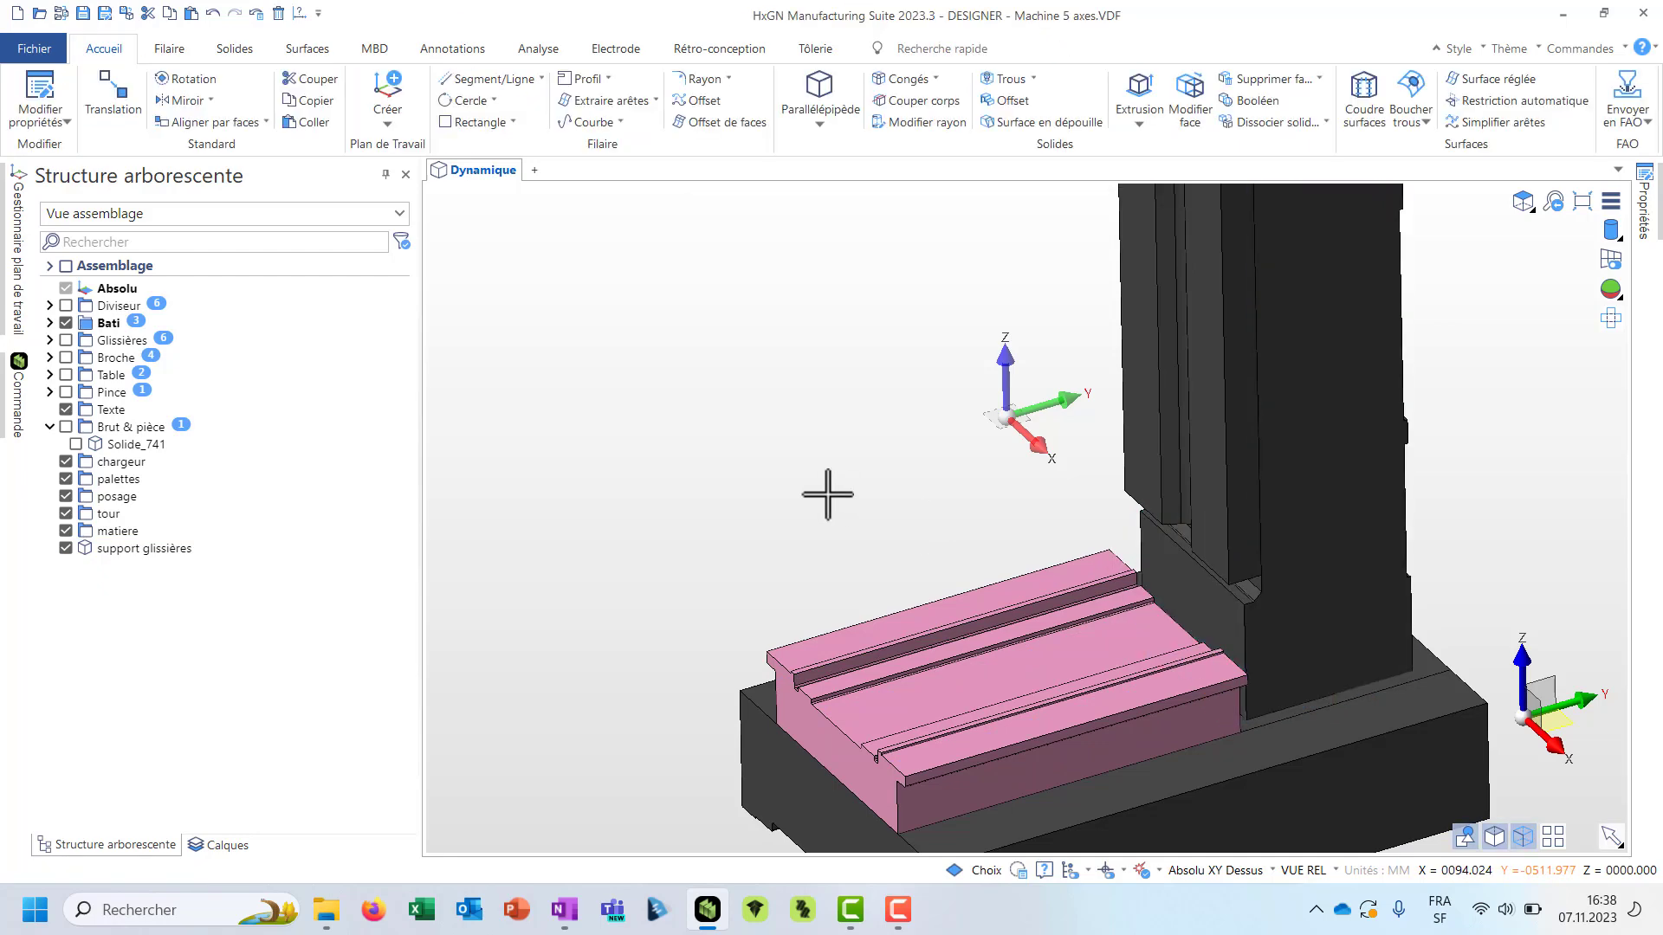
- Show all hidden components of the machine assembly again
scroll(826, 495, "down", 3)
right_click(741, 449)
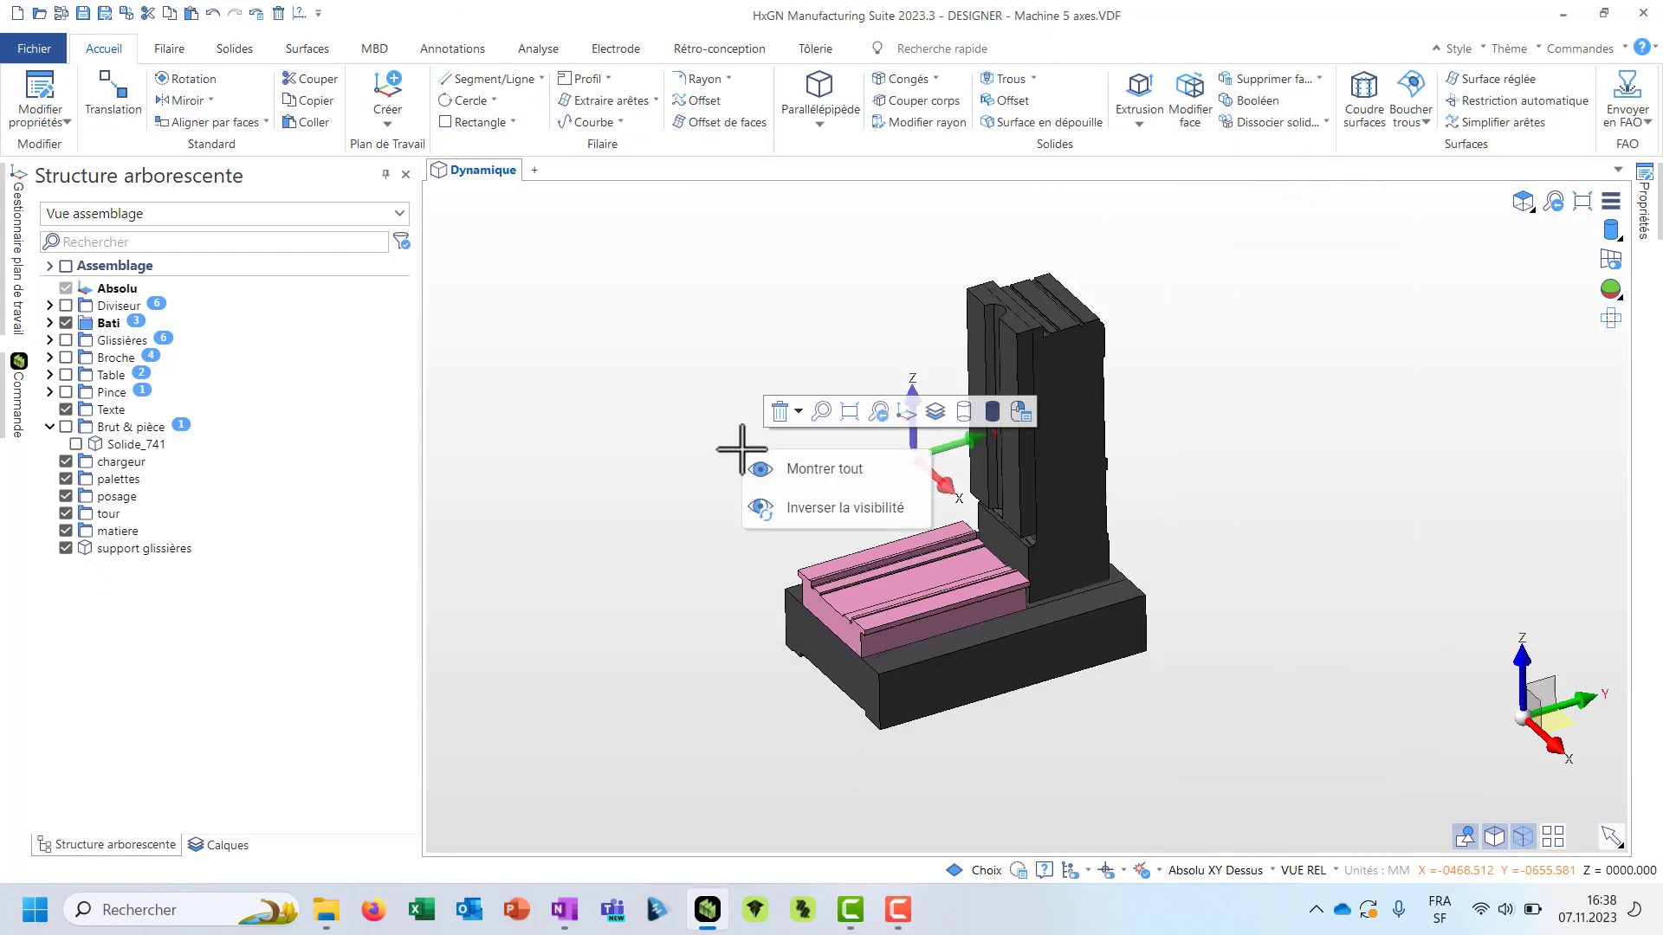
left_click(818, 471)
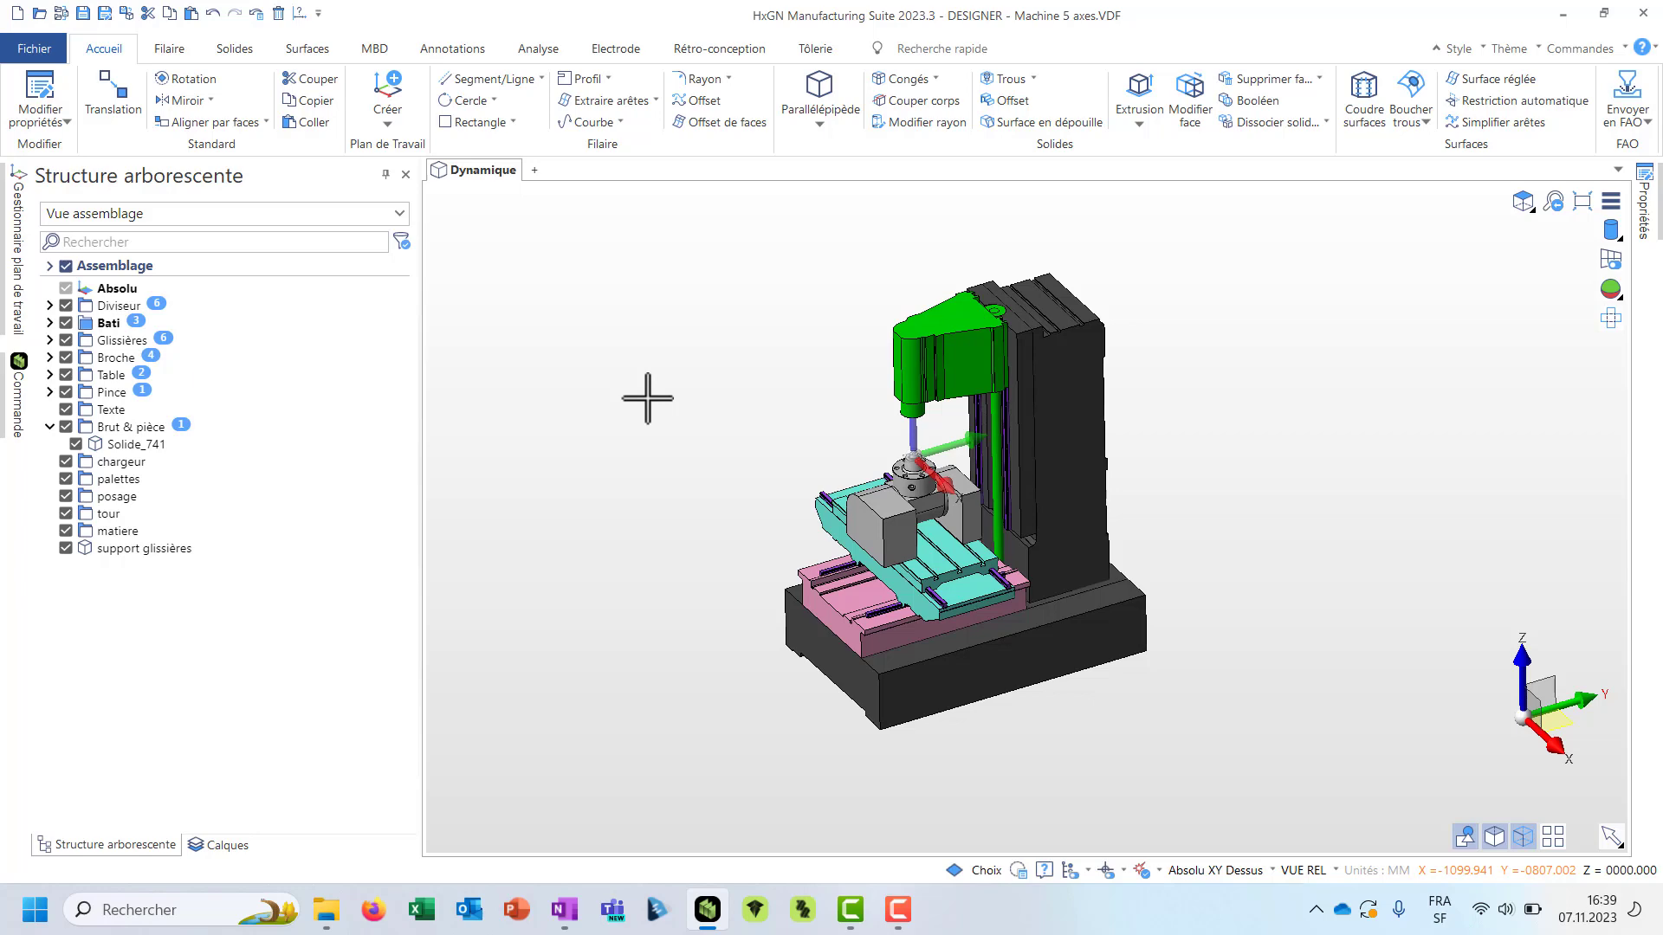
scroll(901, 371, "up", 5)
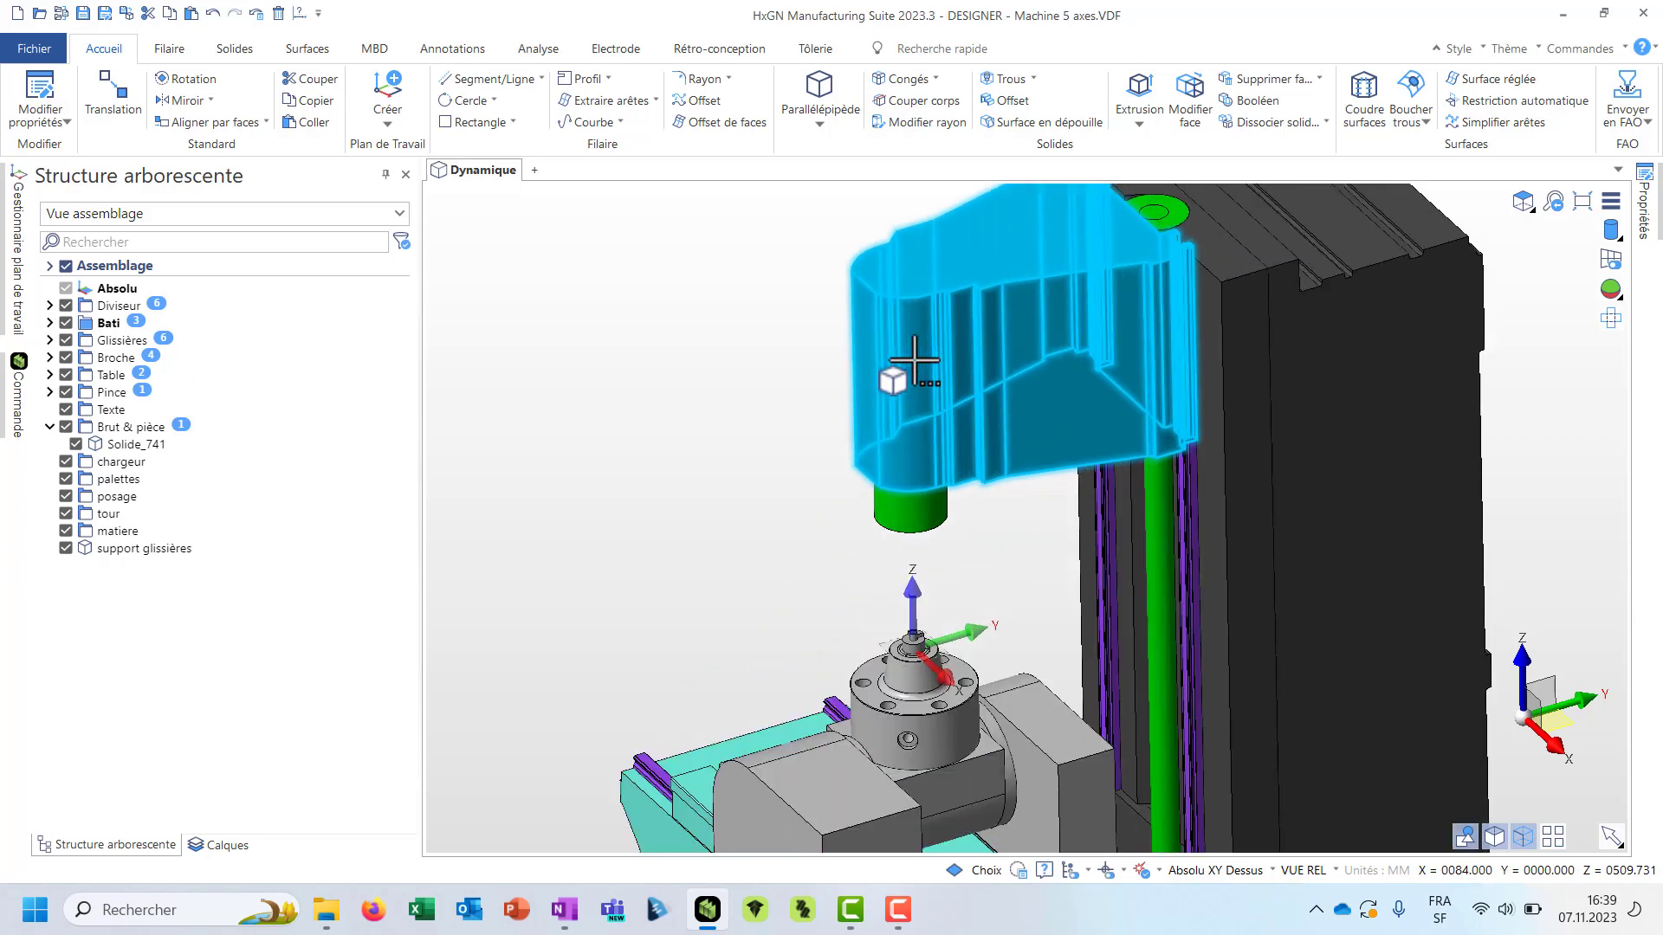
middle_click_drag(661, 582, 690, 531)
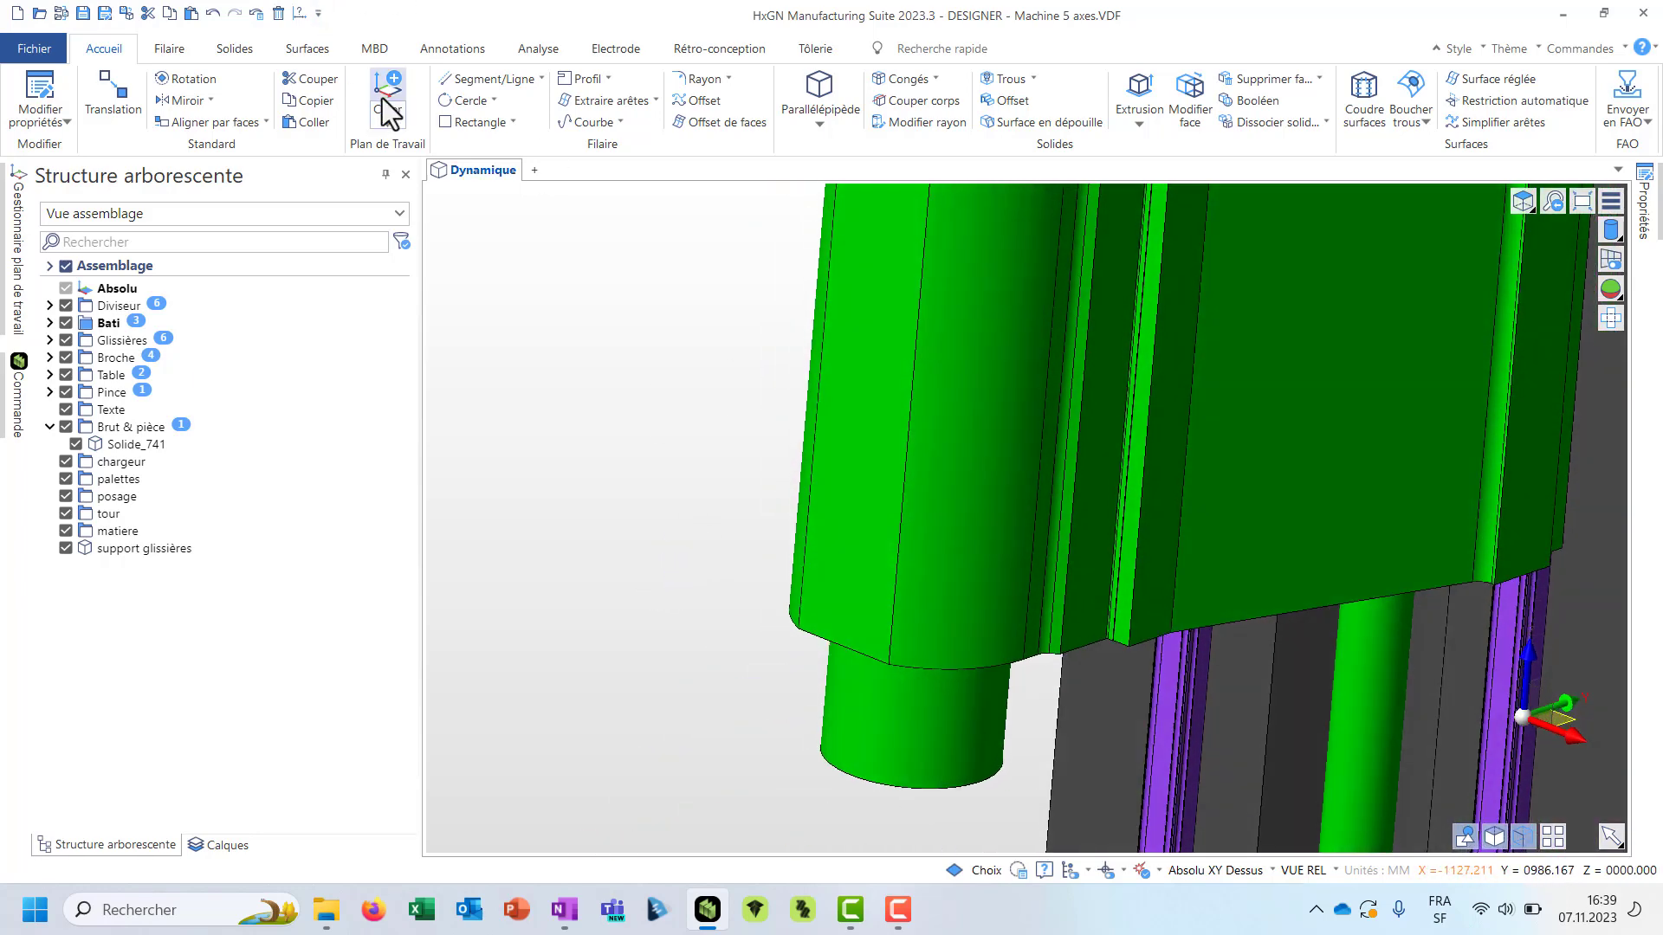
- Create a work plane by position on the spindle housing's flat face, with its origin at the middle of the lower edge
left_click(380, 50)
left_click(105, 52)
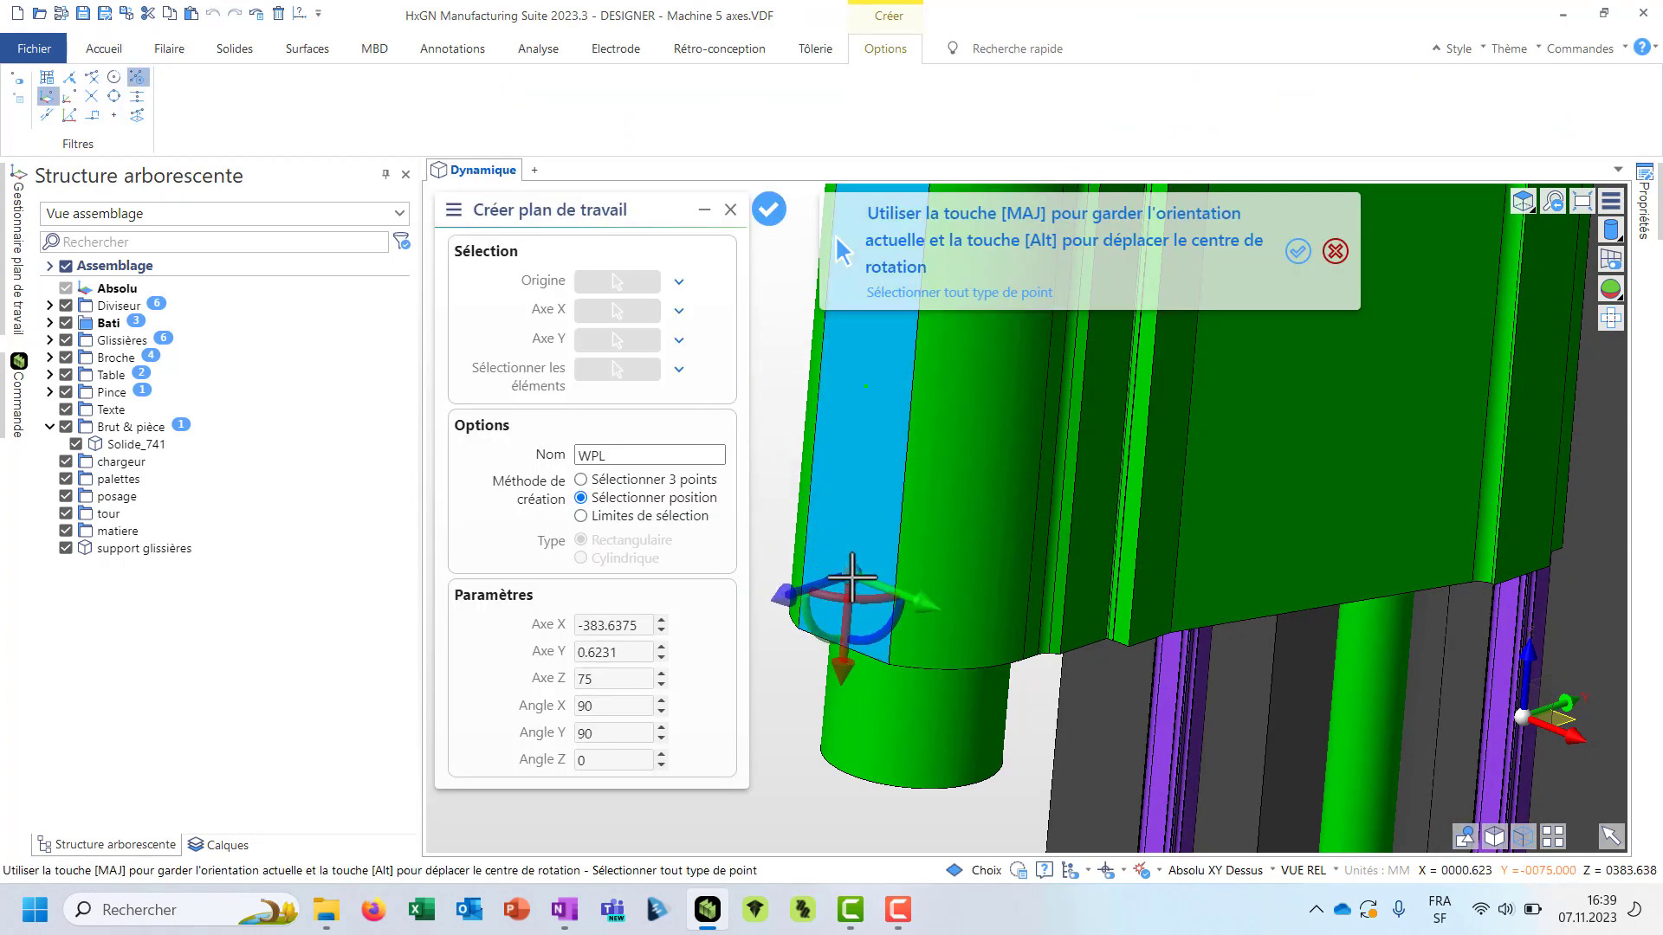
left_click(853, 627)
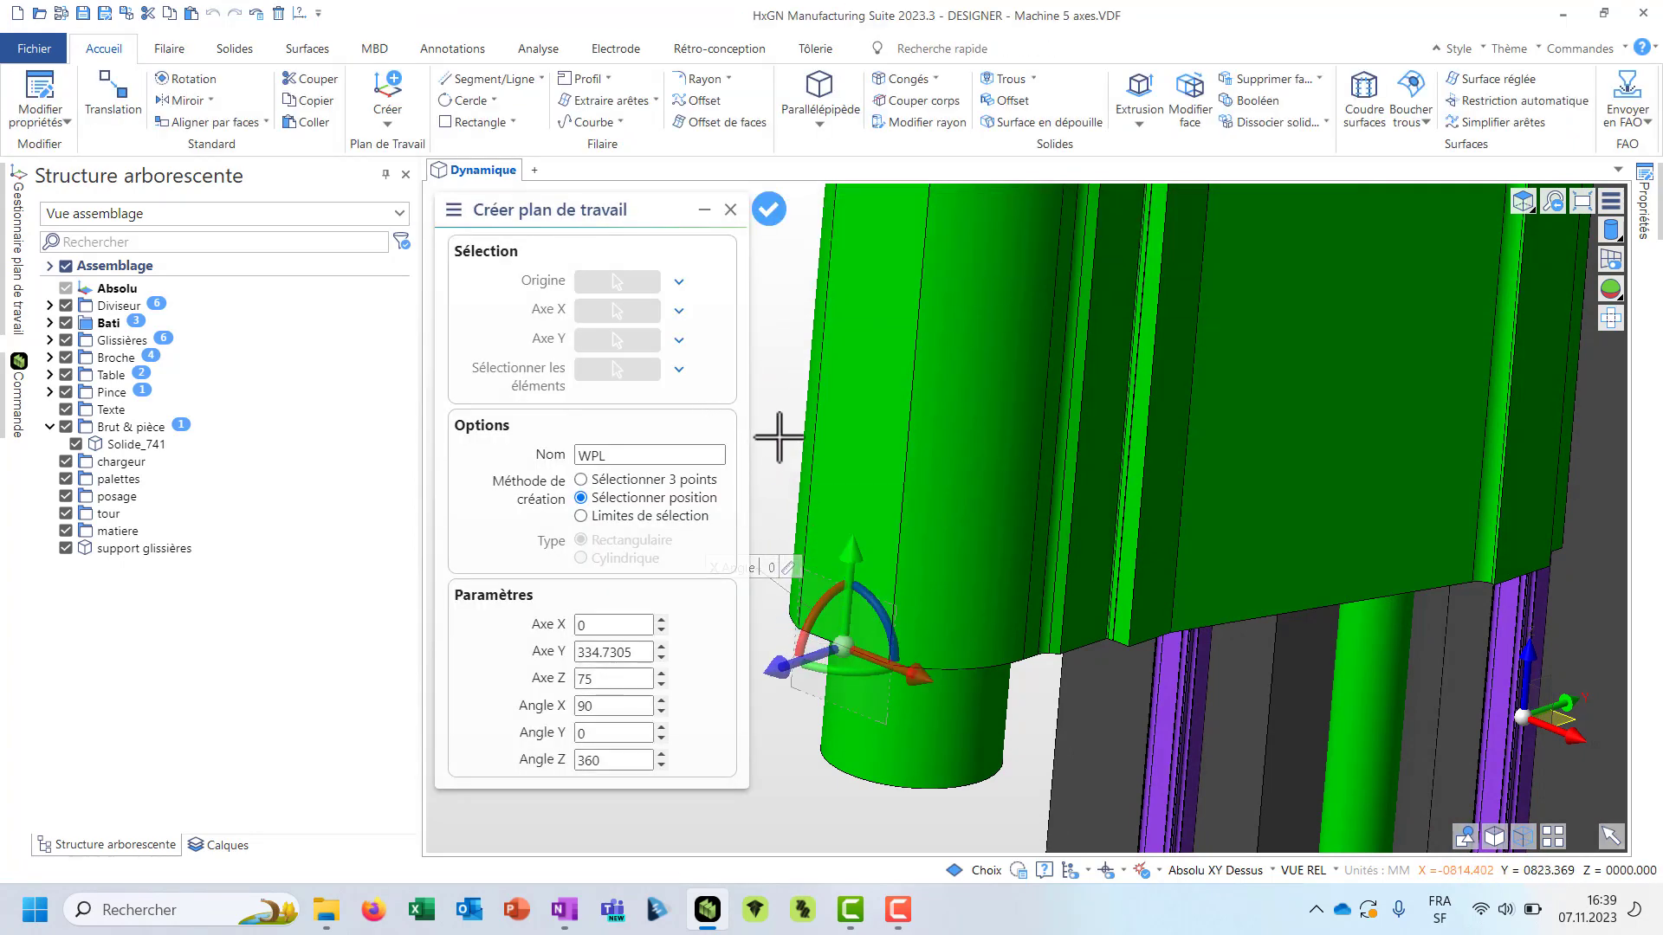
left_click(768, 209)
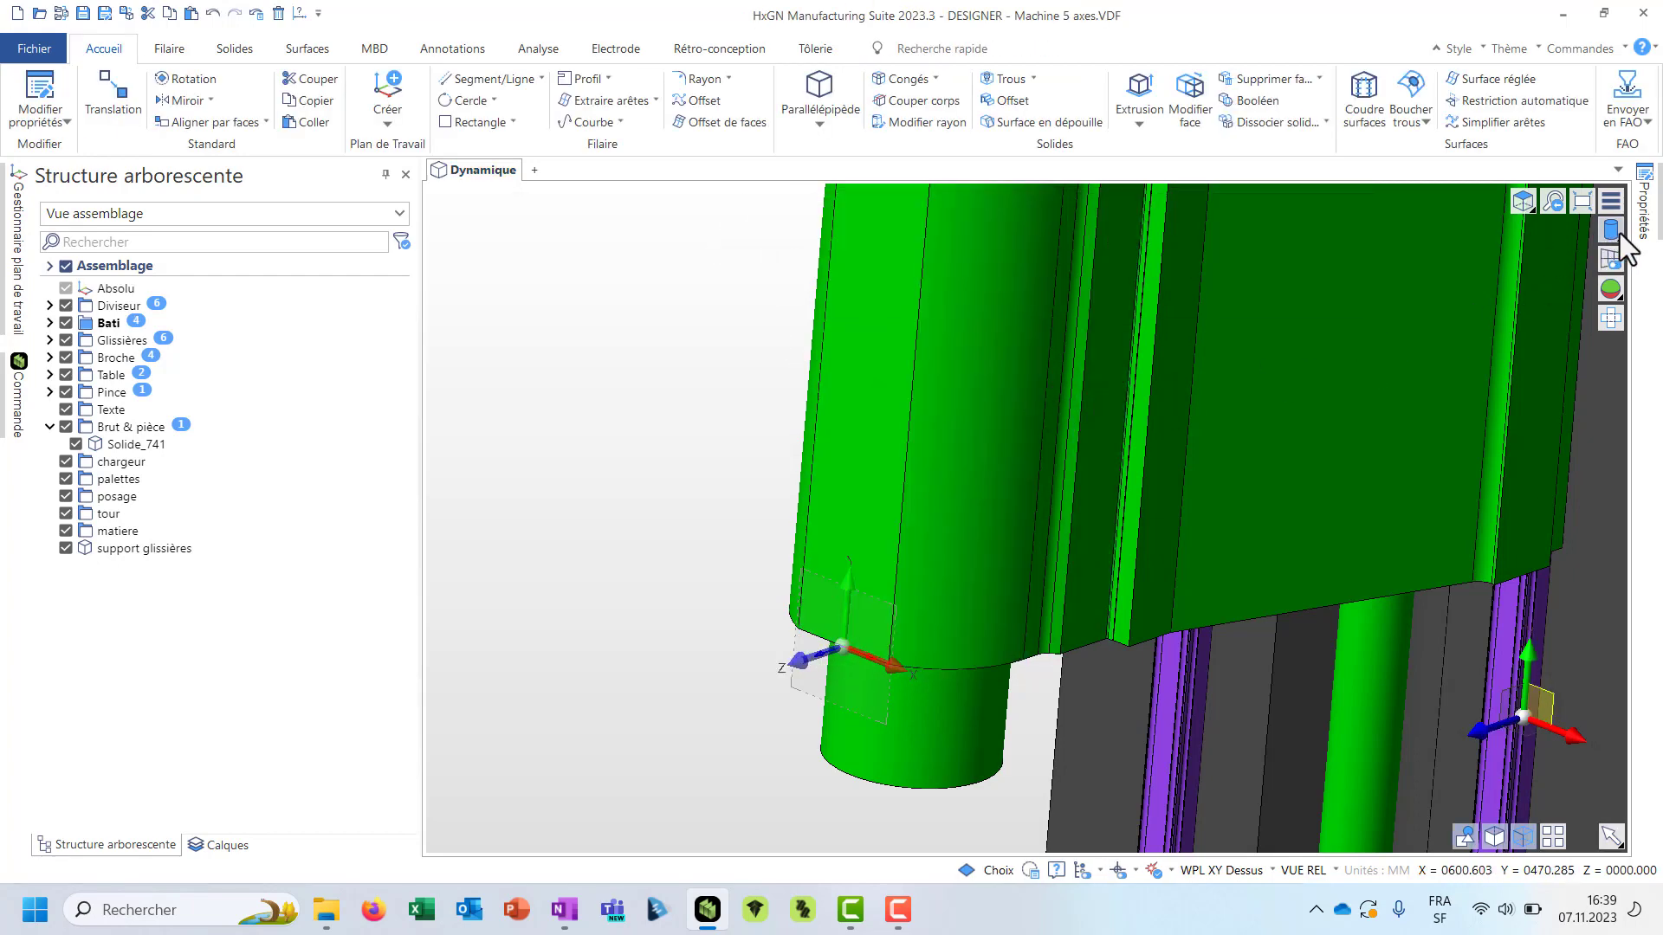
- Inspect the work plane's position on the spindle housing in wireframe display and return to the shaded display
mouse_move(1618, 236)
left_click(1520, 229)
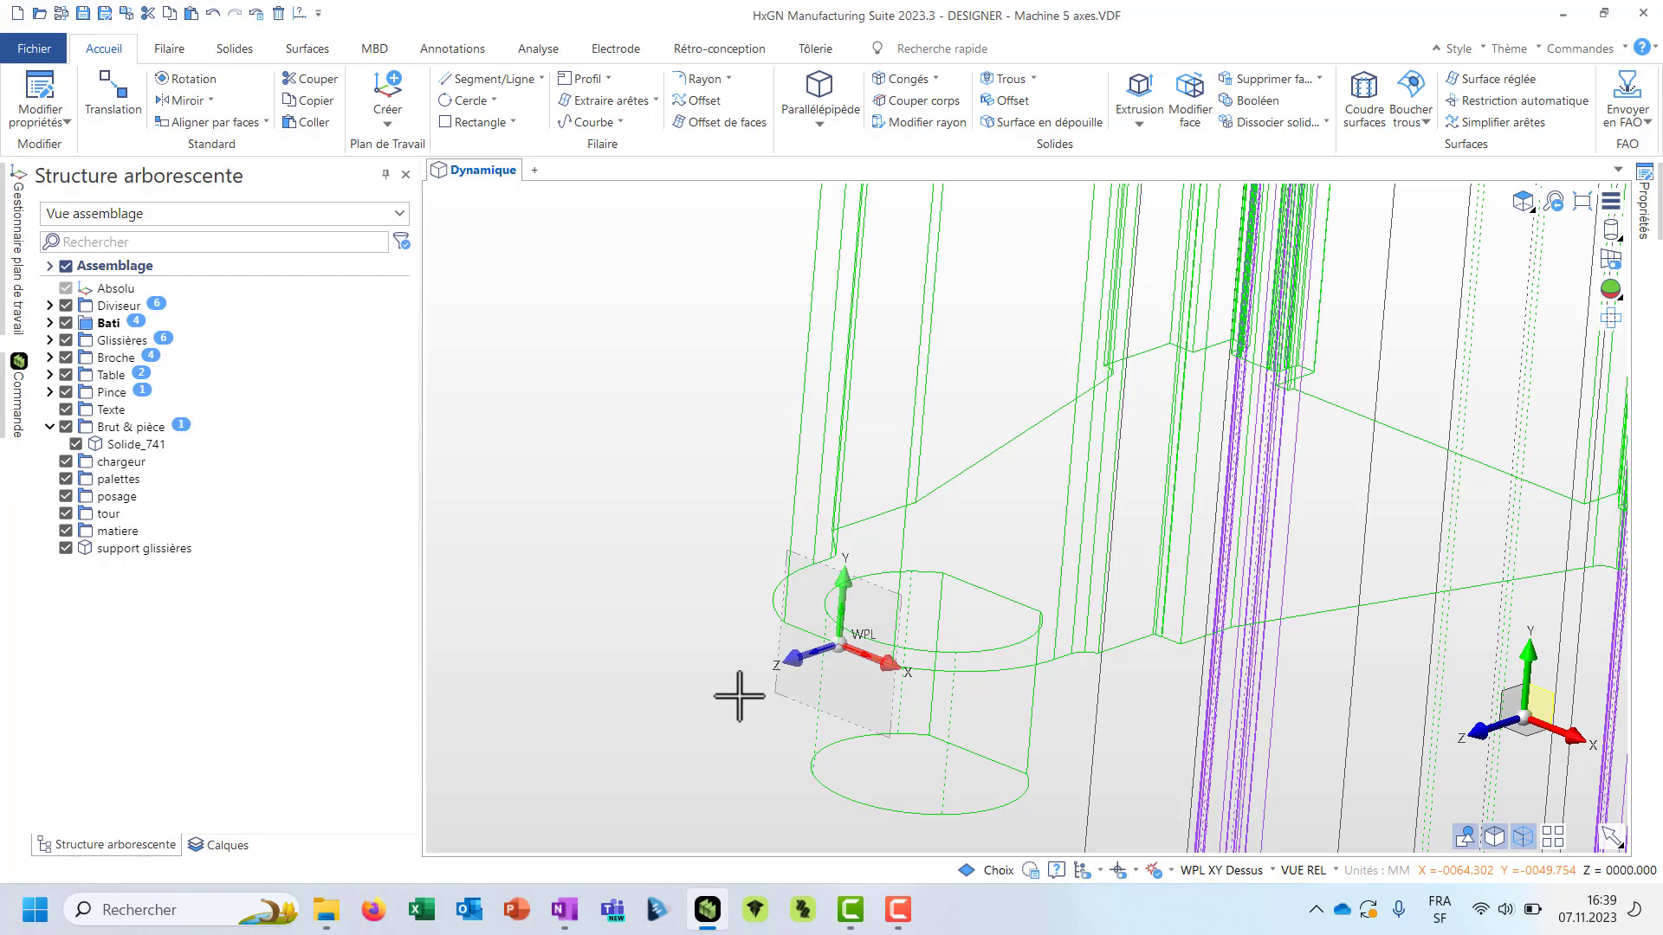
mouse_move(1611, 232)
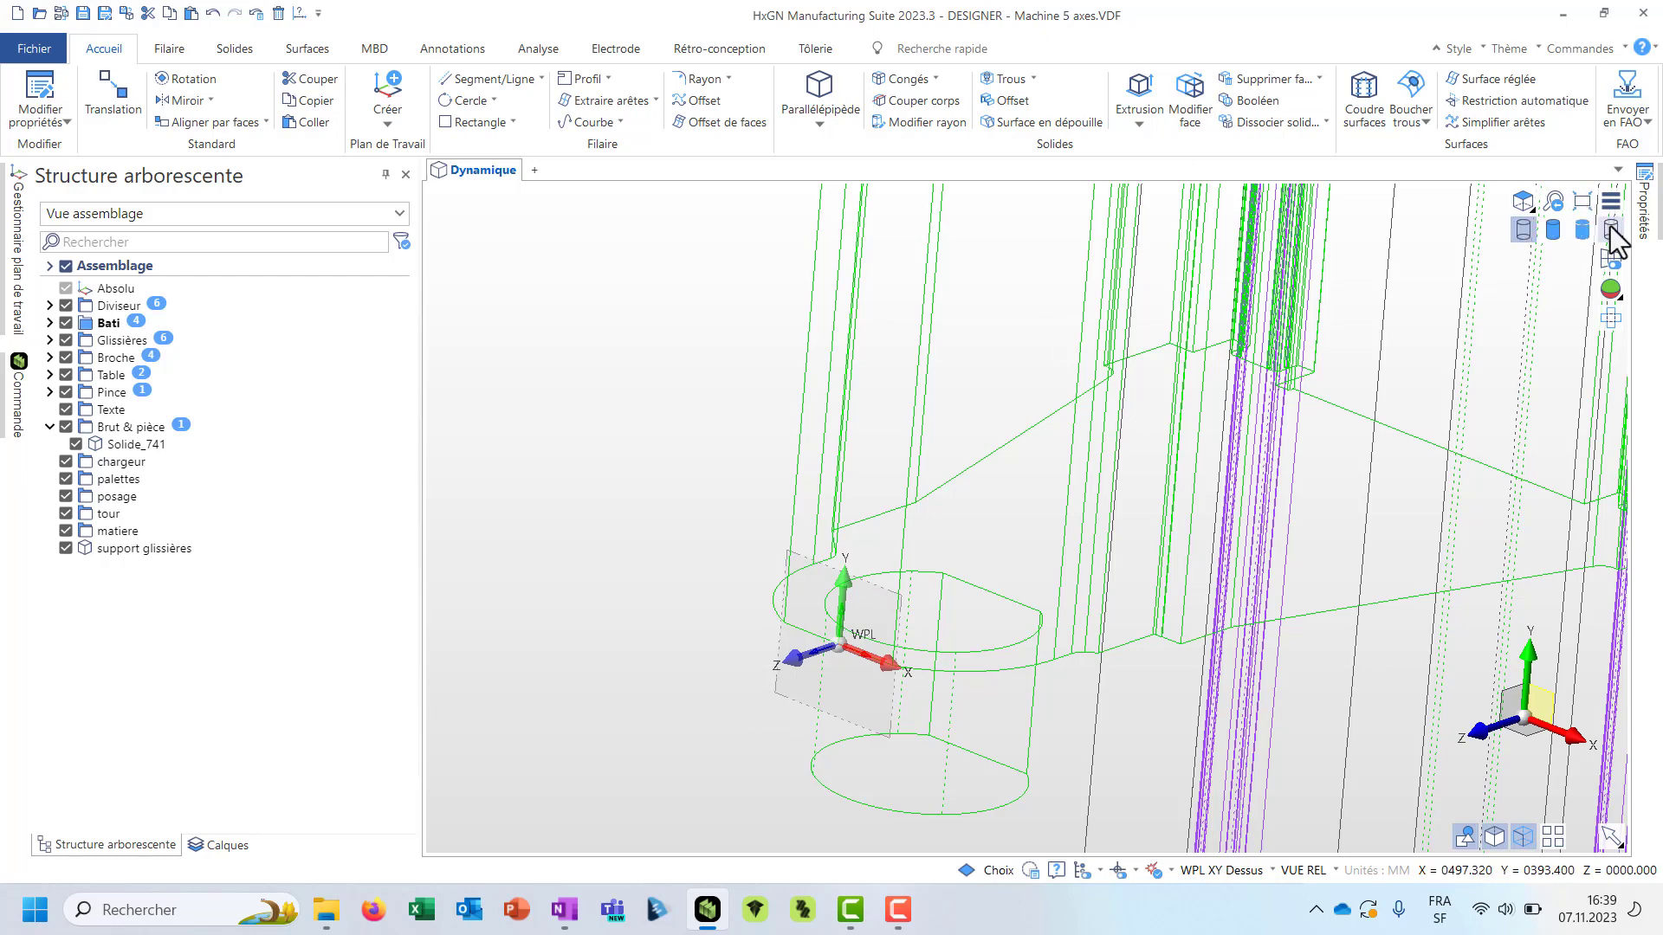
left_click(1553, 230)
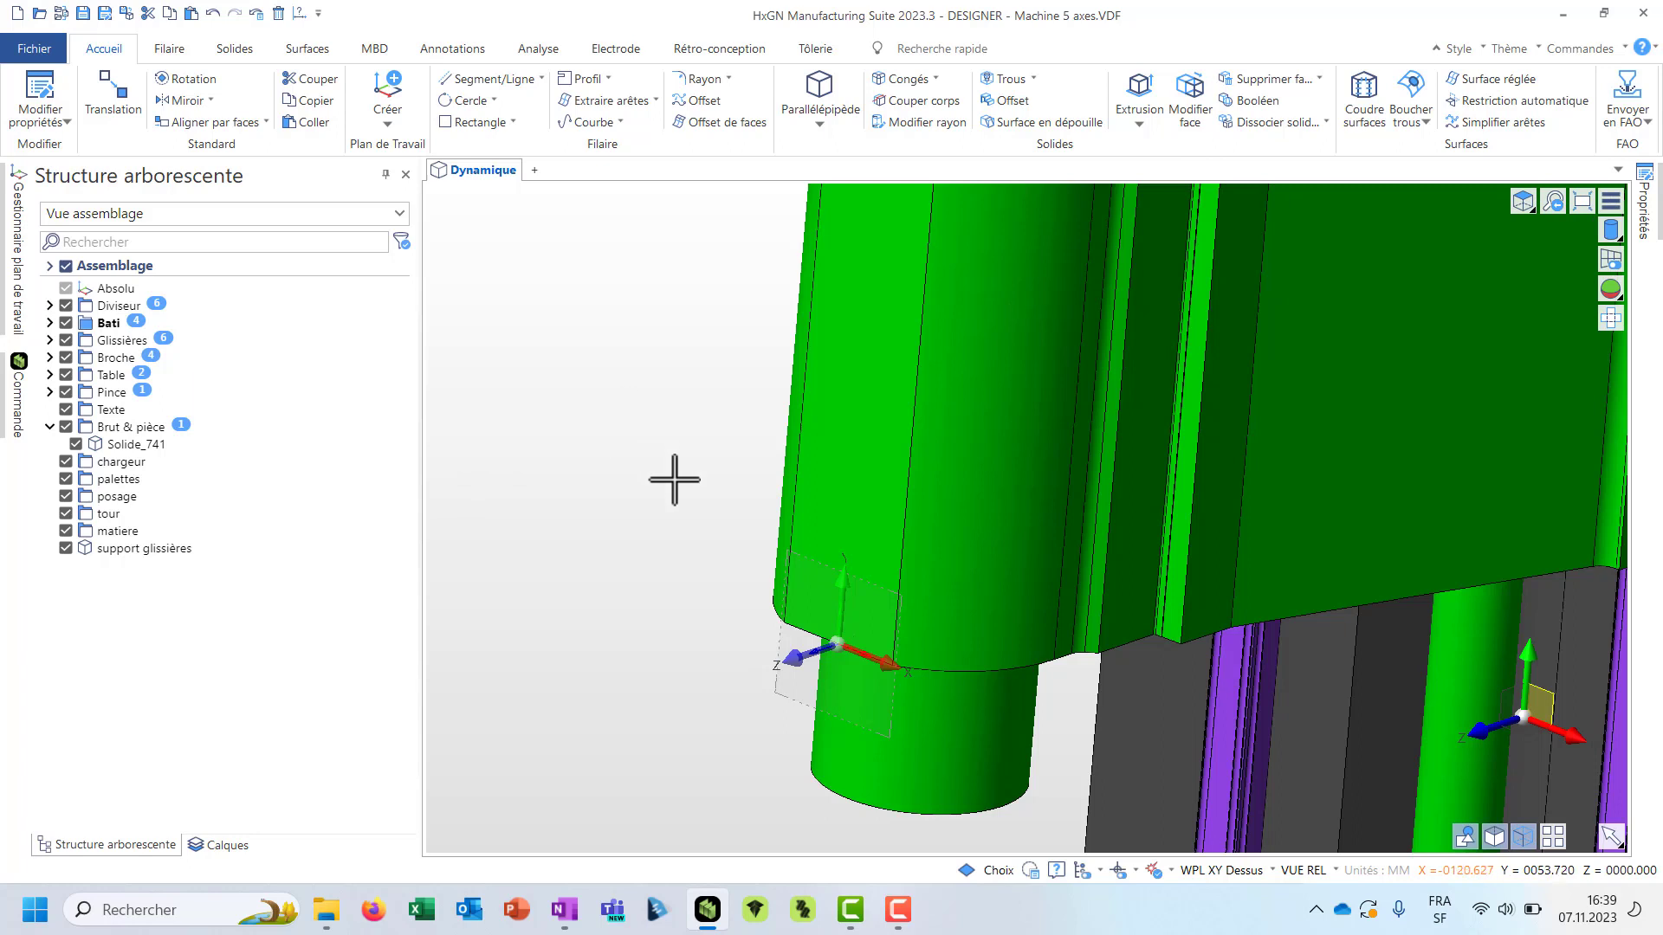
- Create the text "MW - 123" as profiles with height 10, offset -50 in Y from the work plane origin
left_click(461, 49)
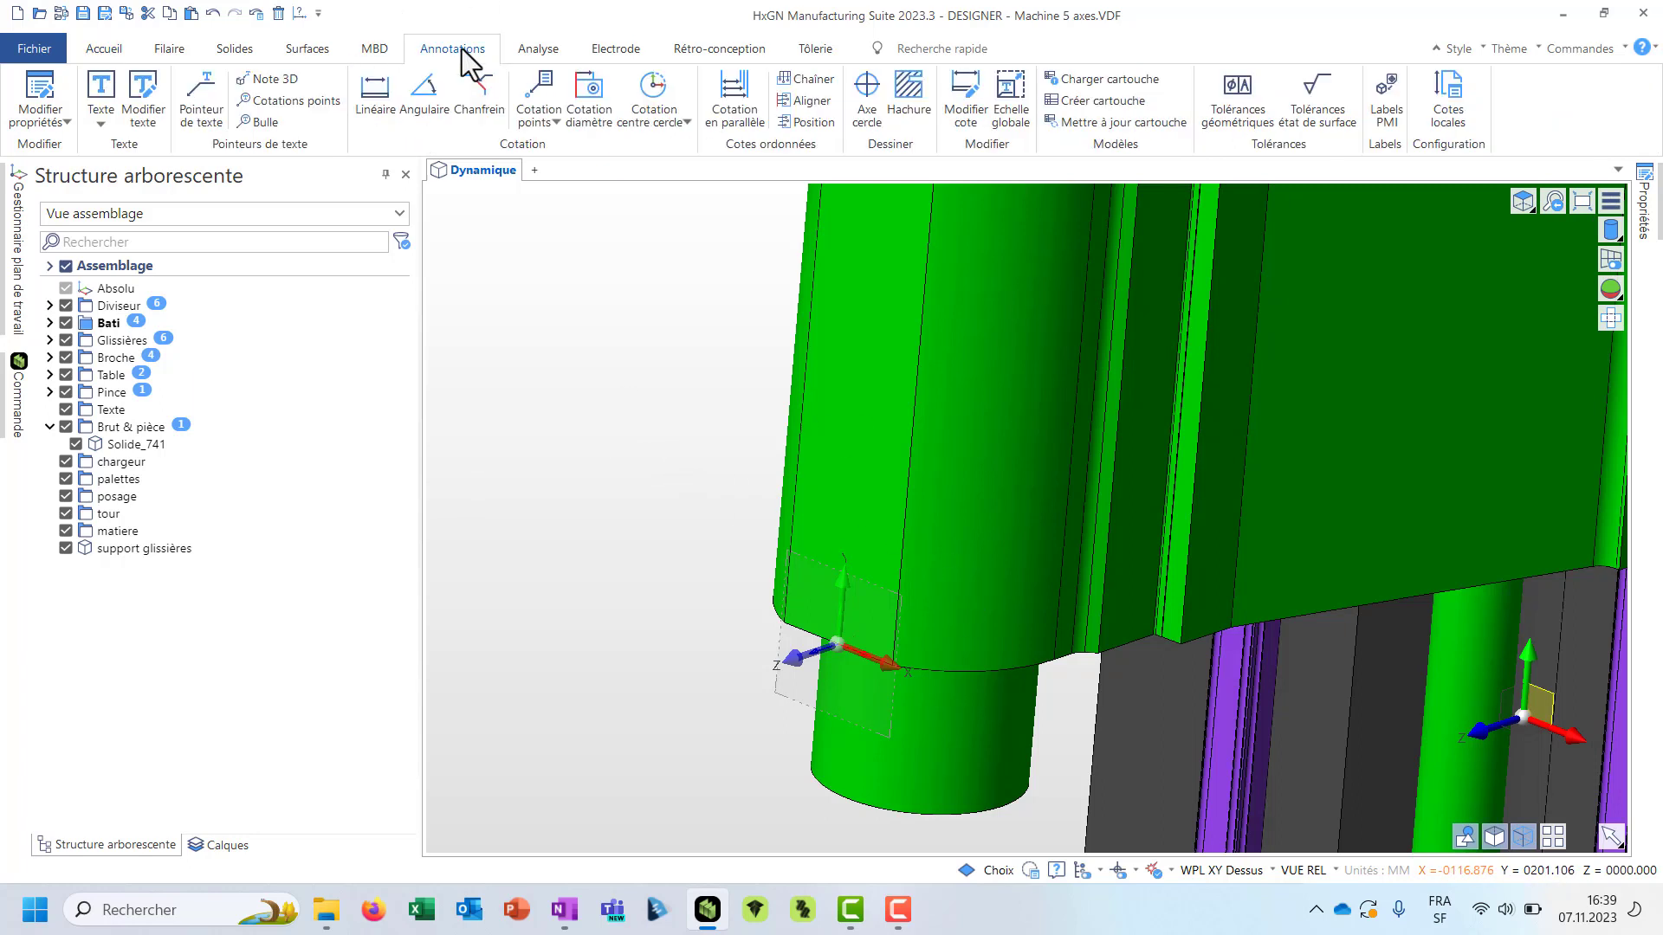
left_click(98, 88)
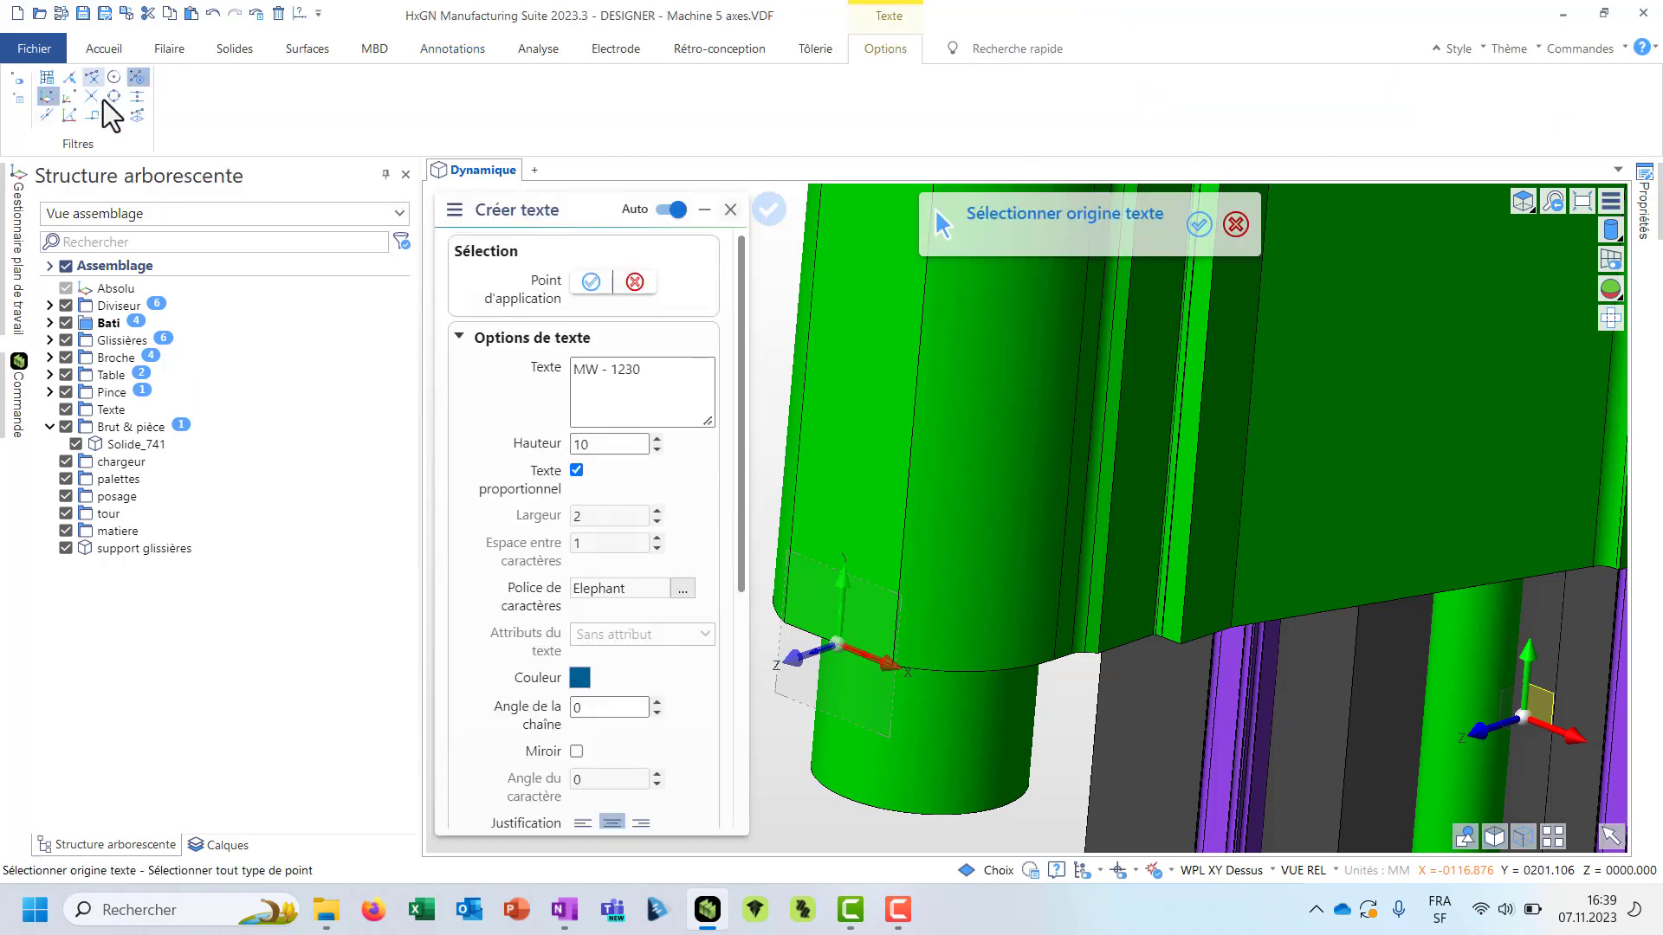
left_click(659, 370)
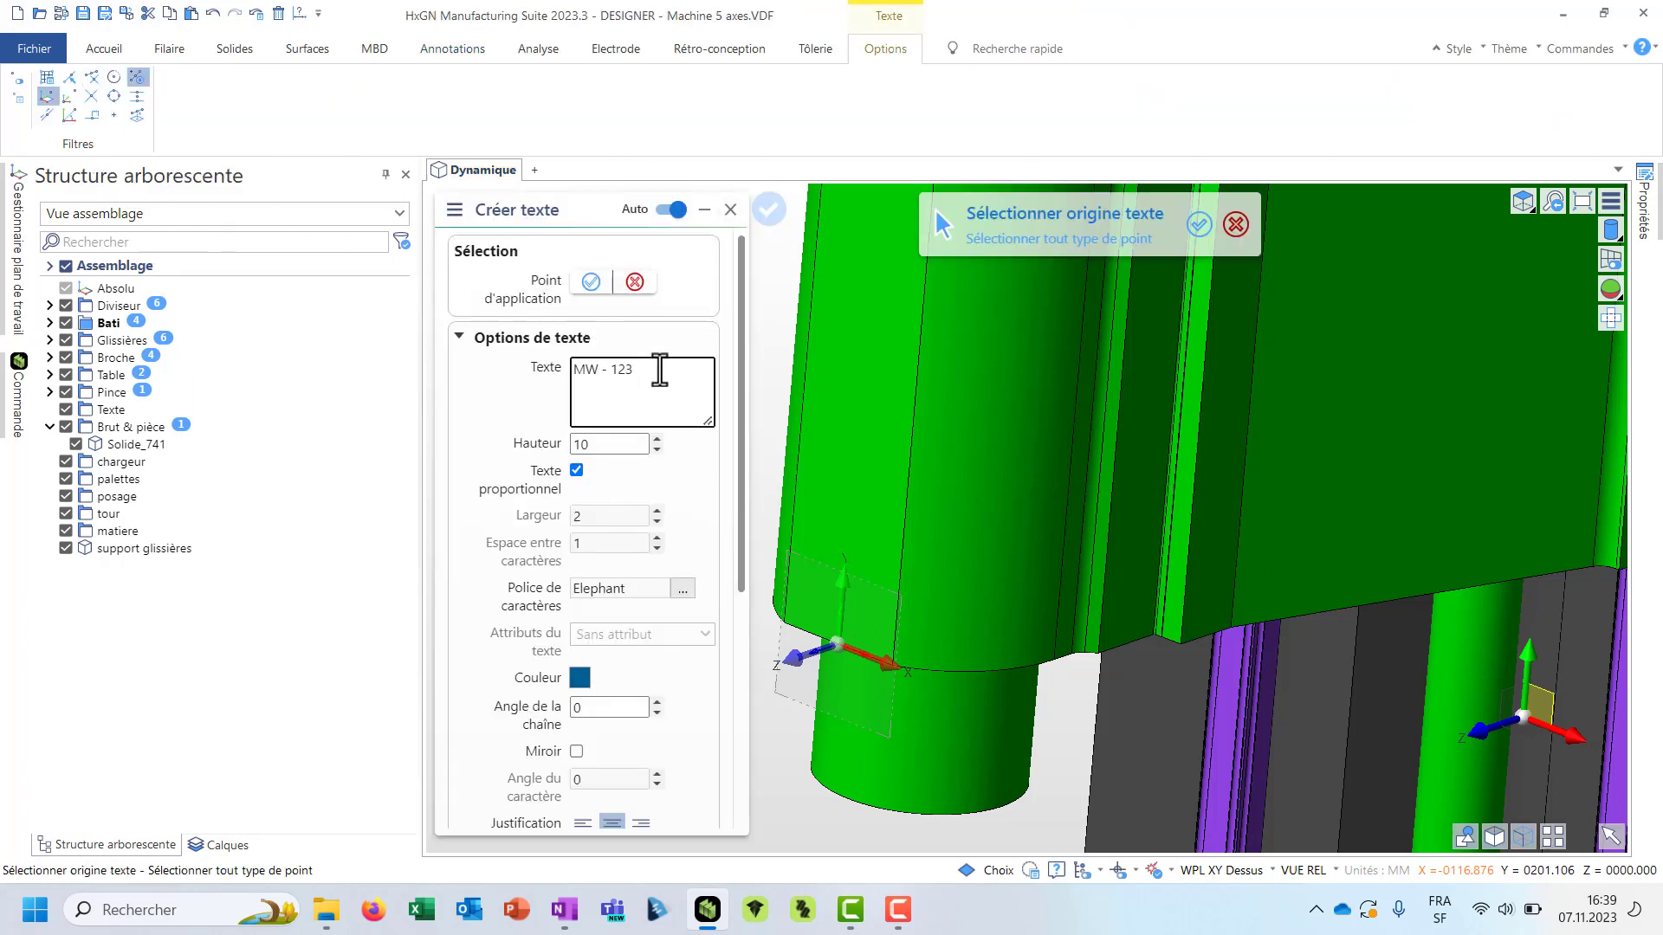
left_click(615, 447)
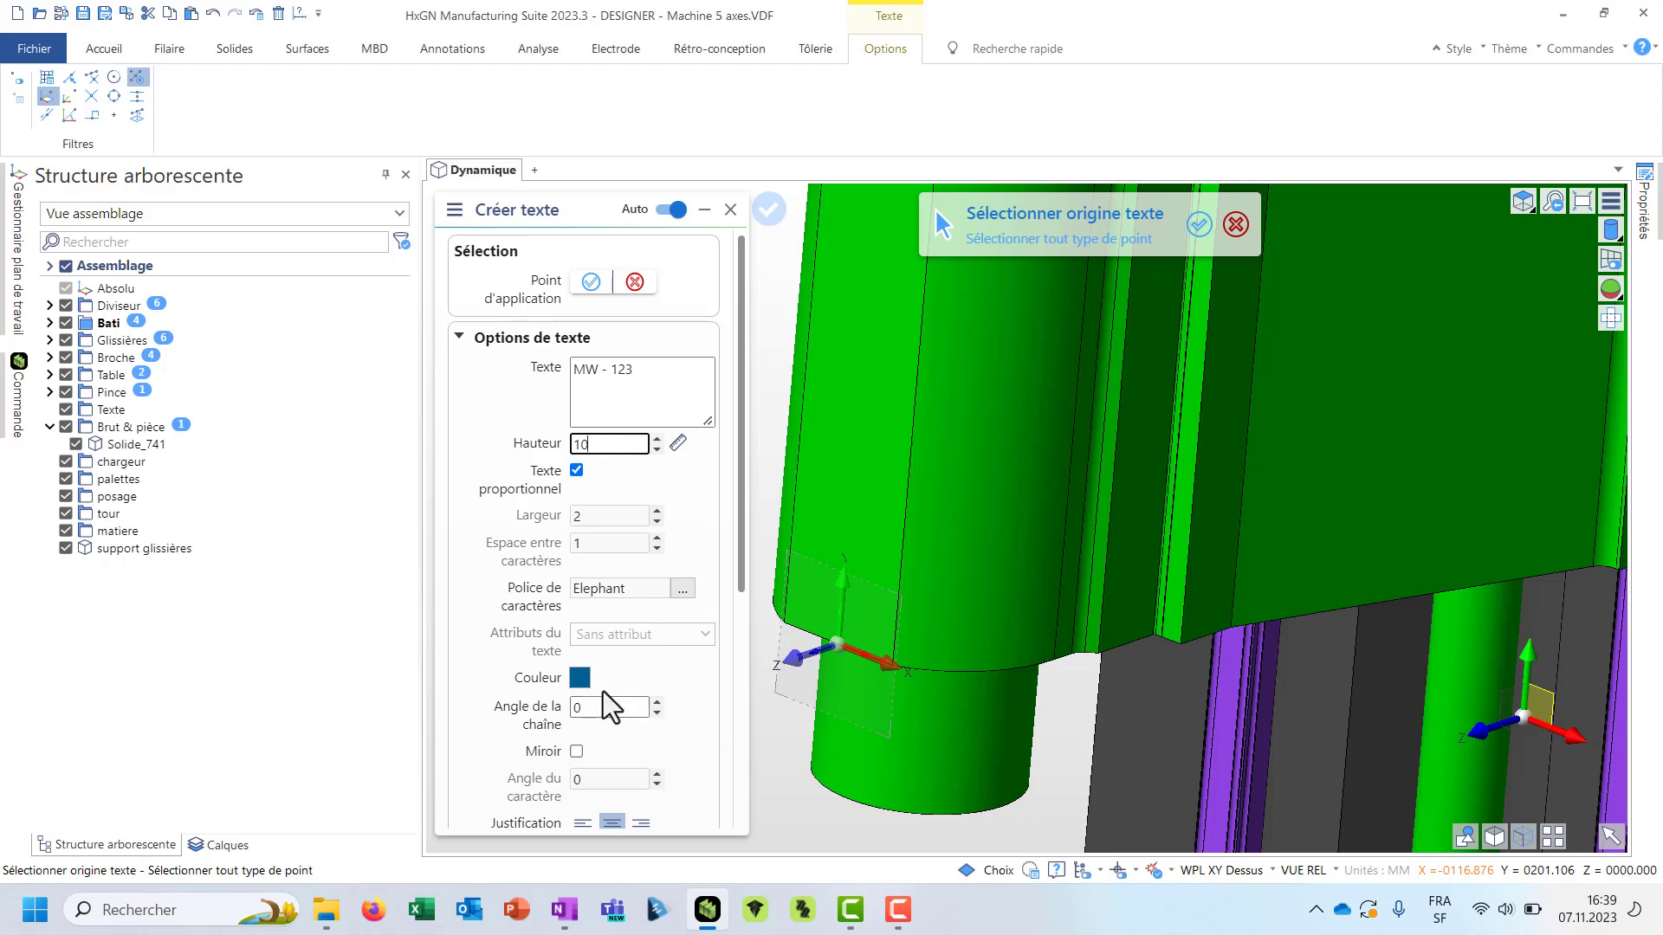
scroll(658, 680, "down", 3)
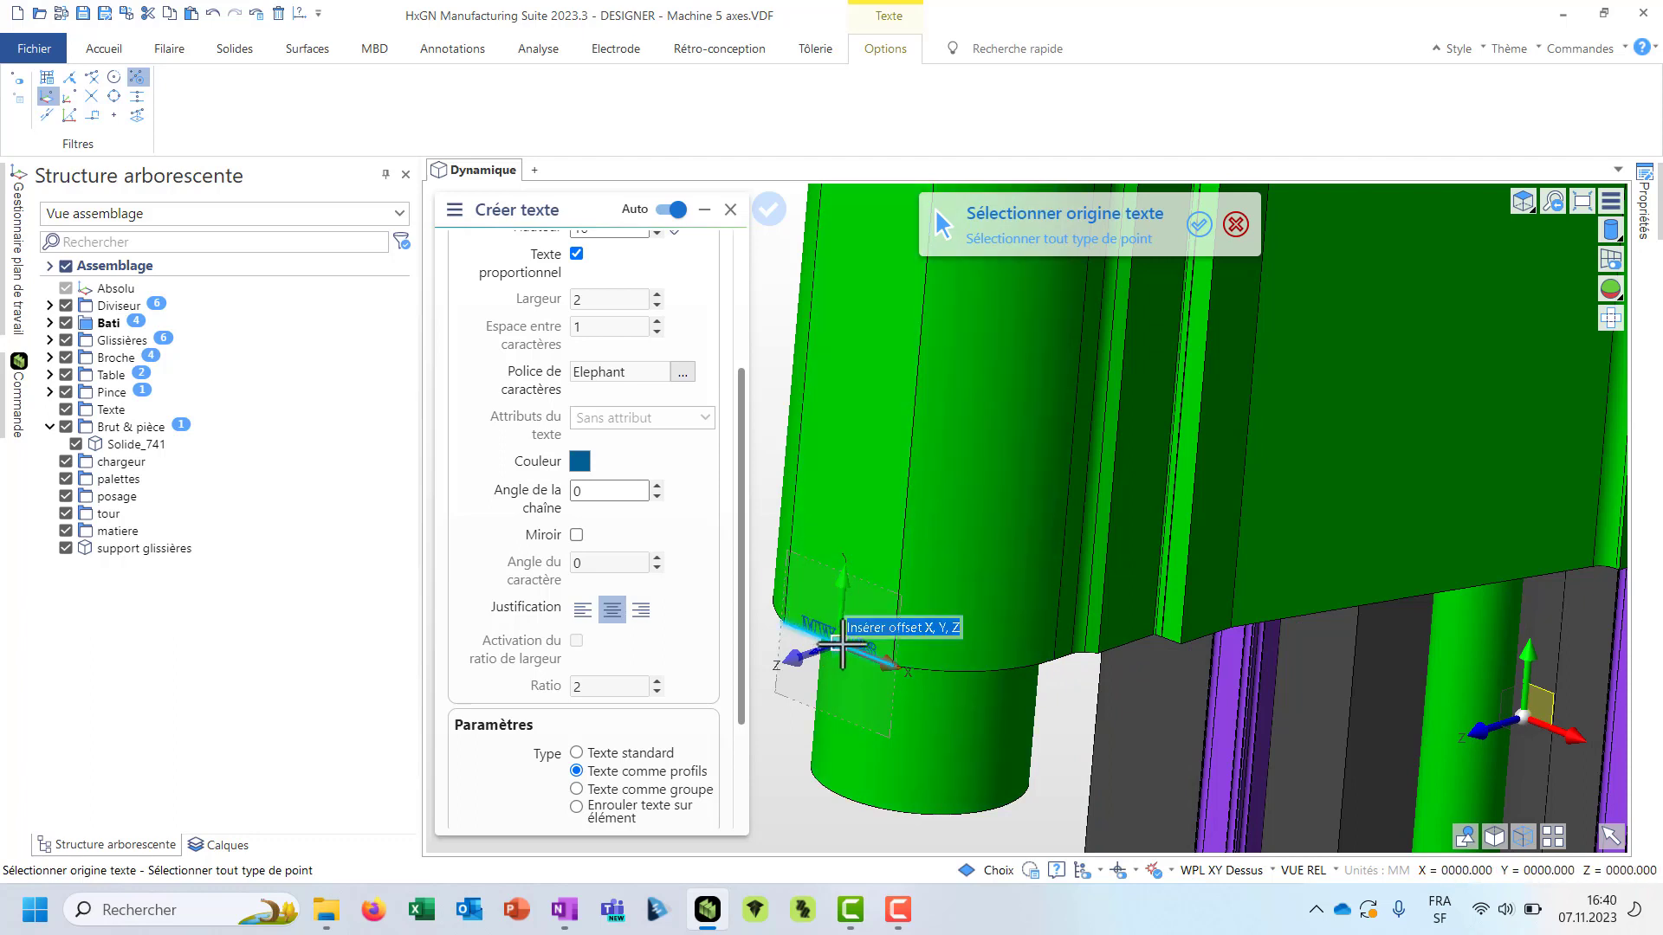
type("0")
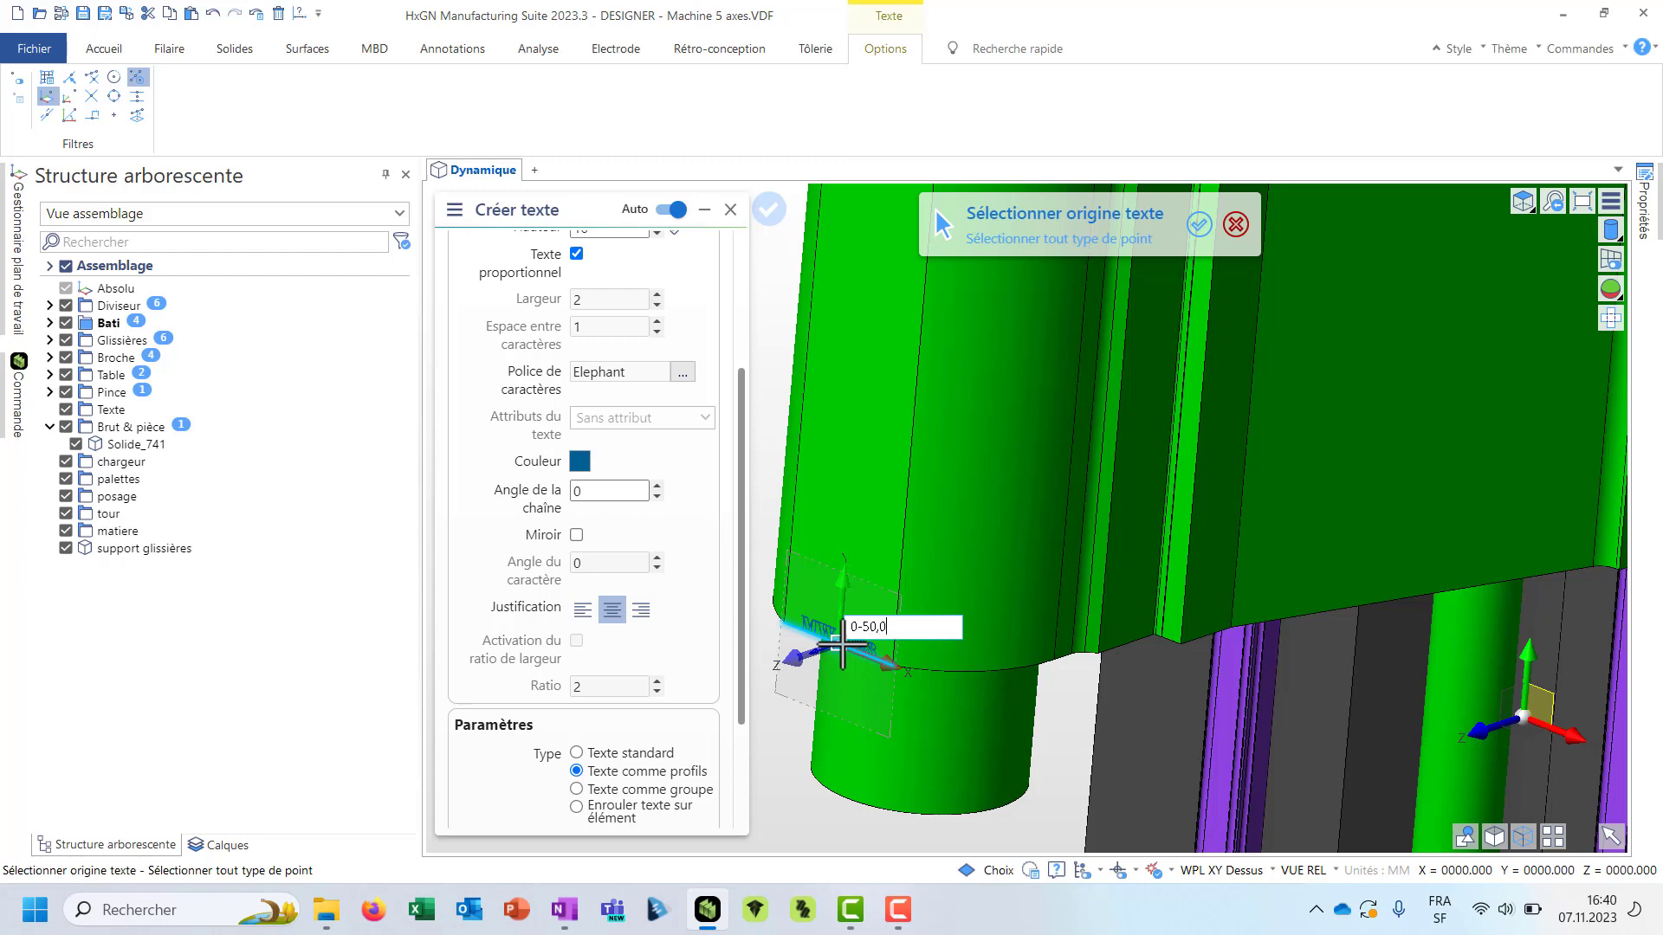
type("-50,0")
key("Return")
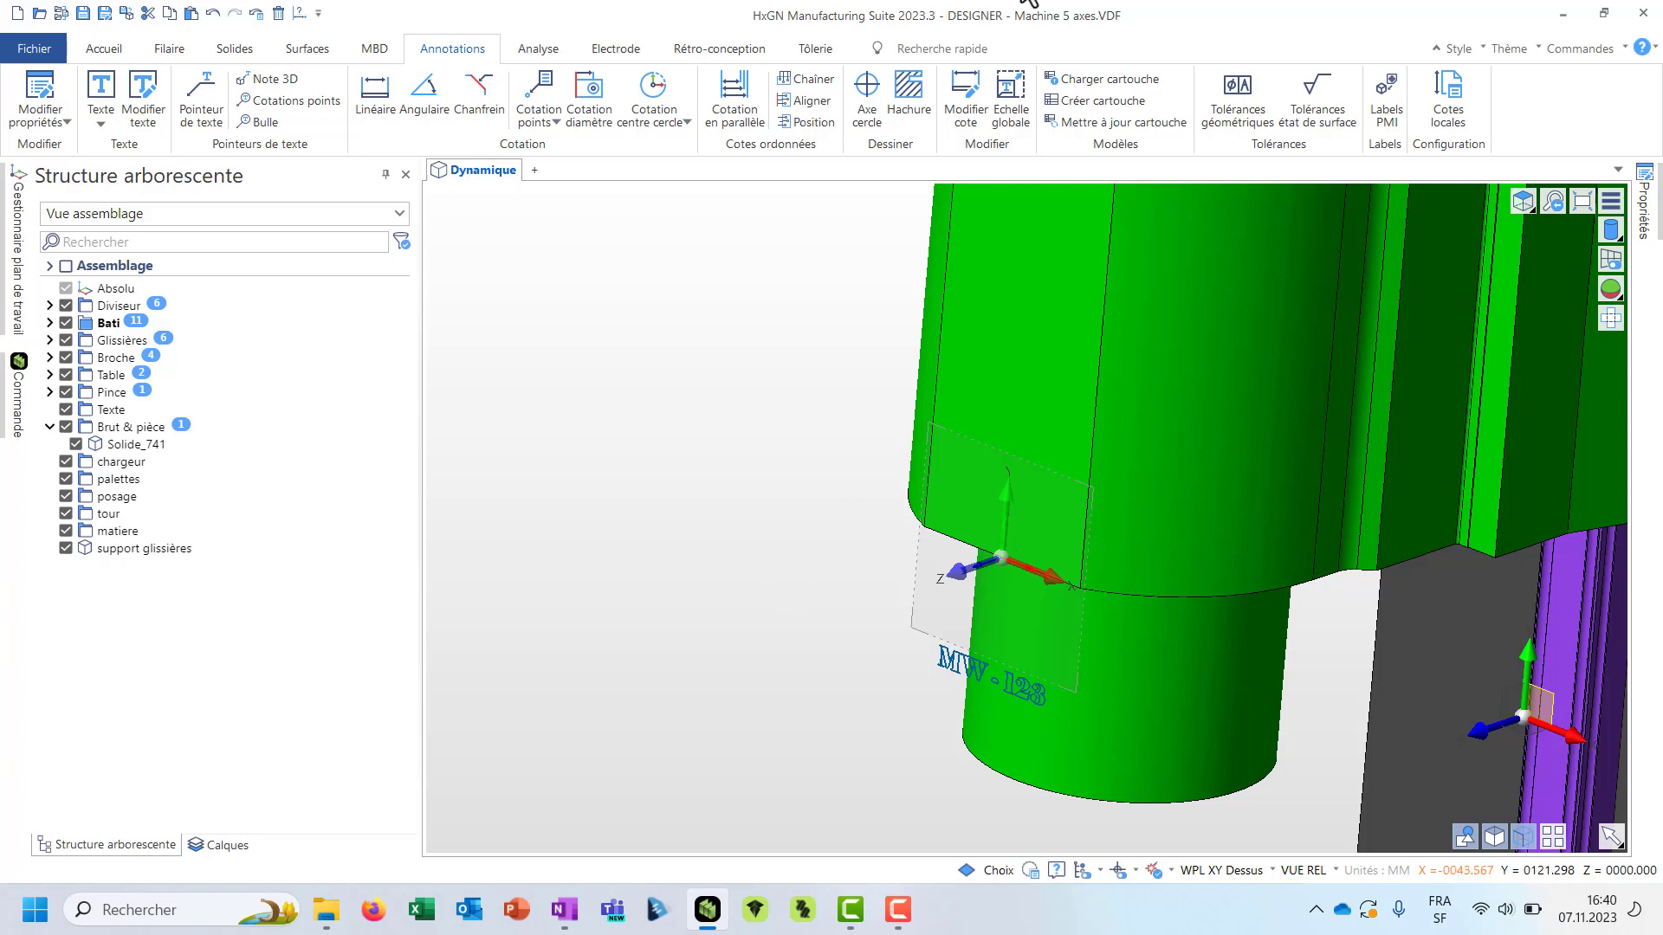
- Imprint the MW - 123 text profiles onto the cylindrical spindle nose with Projections, using the direction normal to the entity
left_click(905, 50)
type("projec")
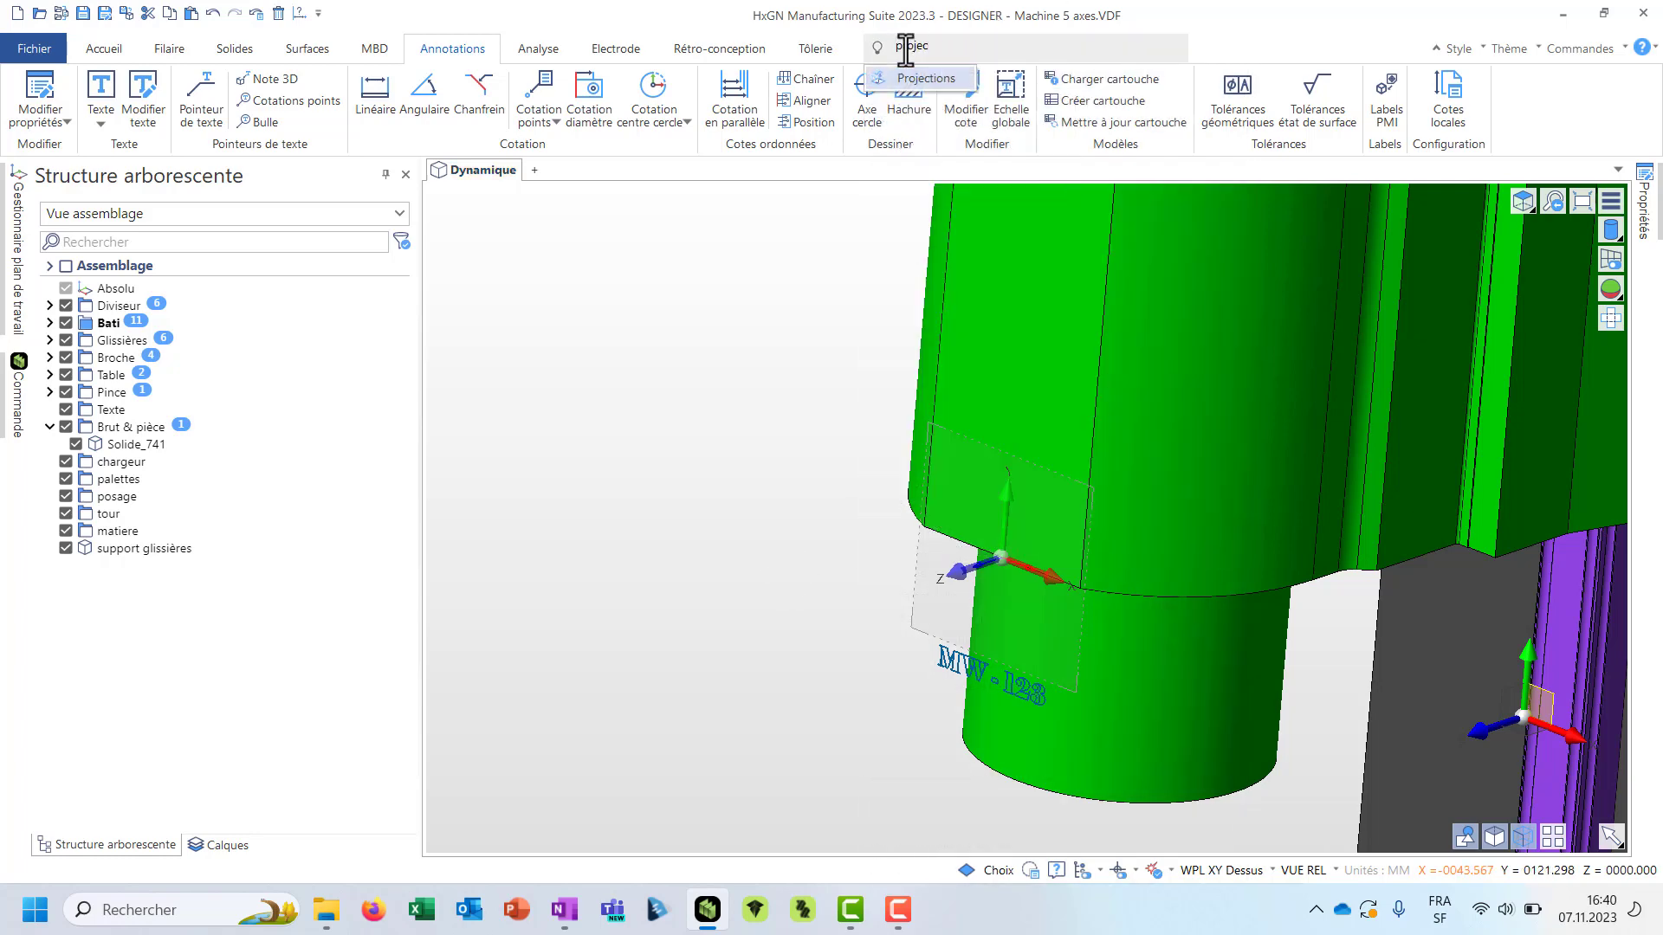
left_click(923, 79)
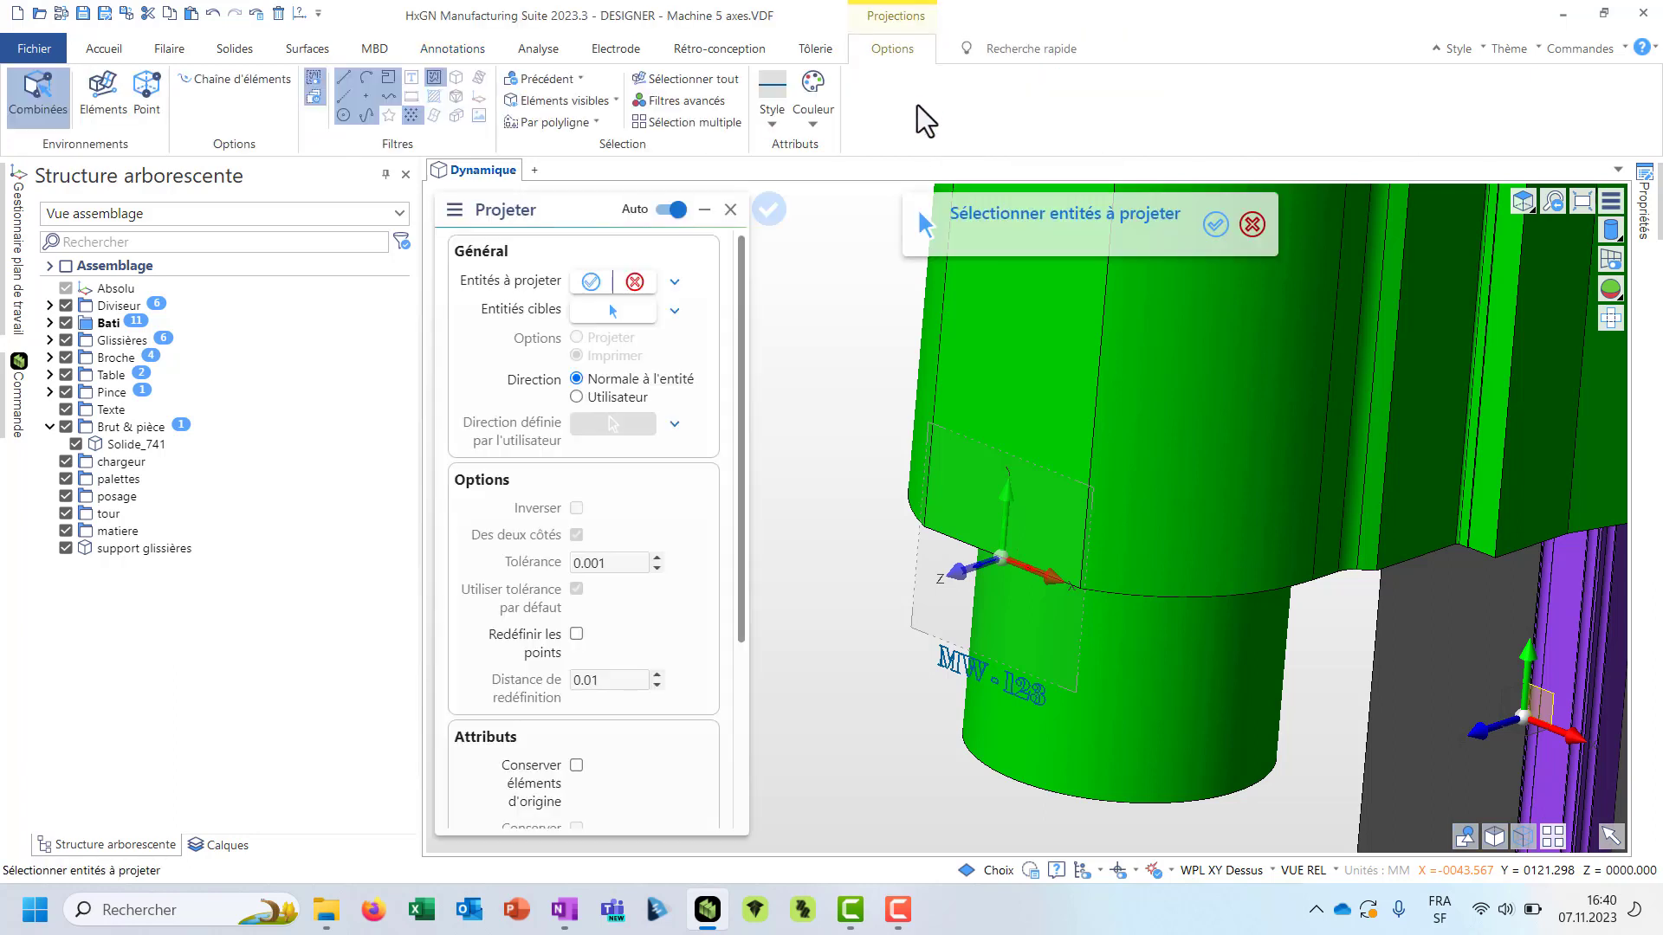
left_click_drag(872, 601, 1109, 742)
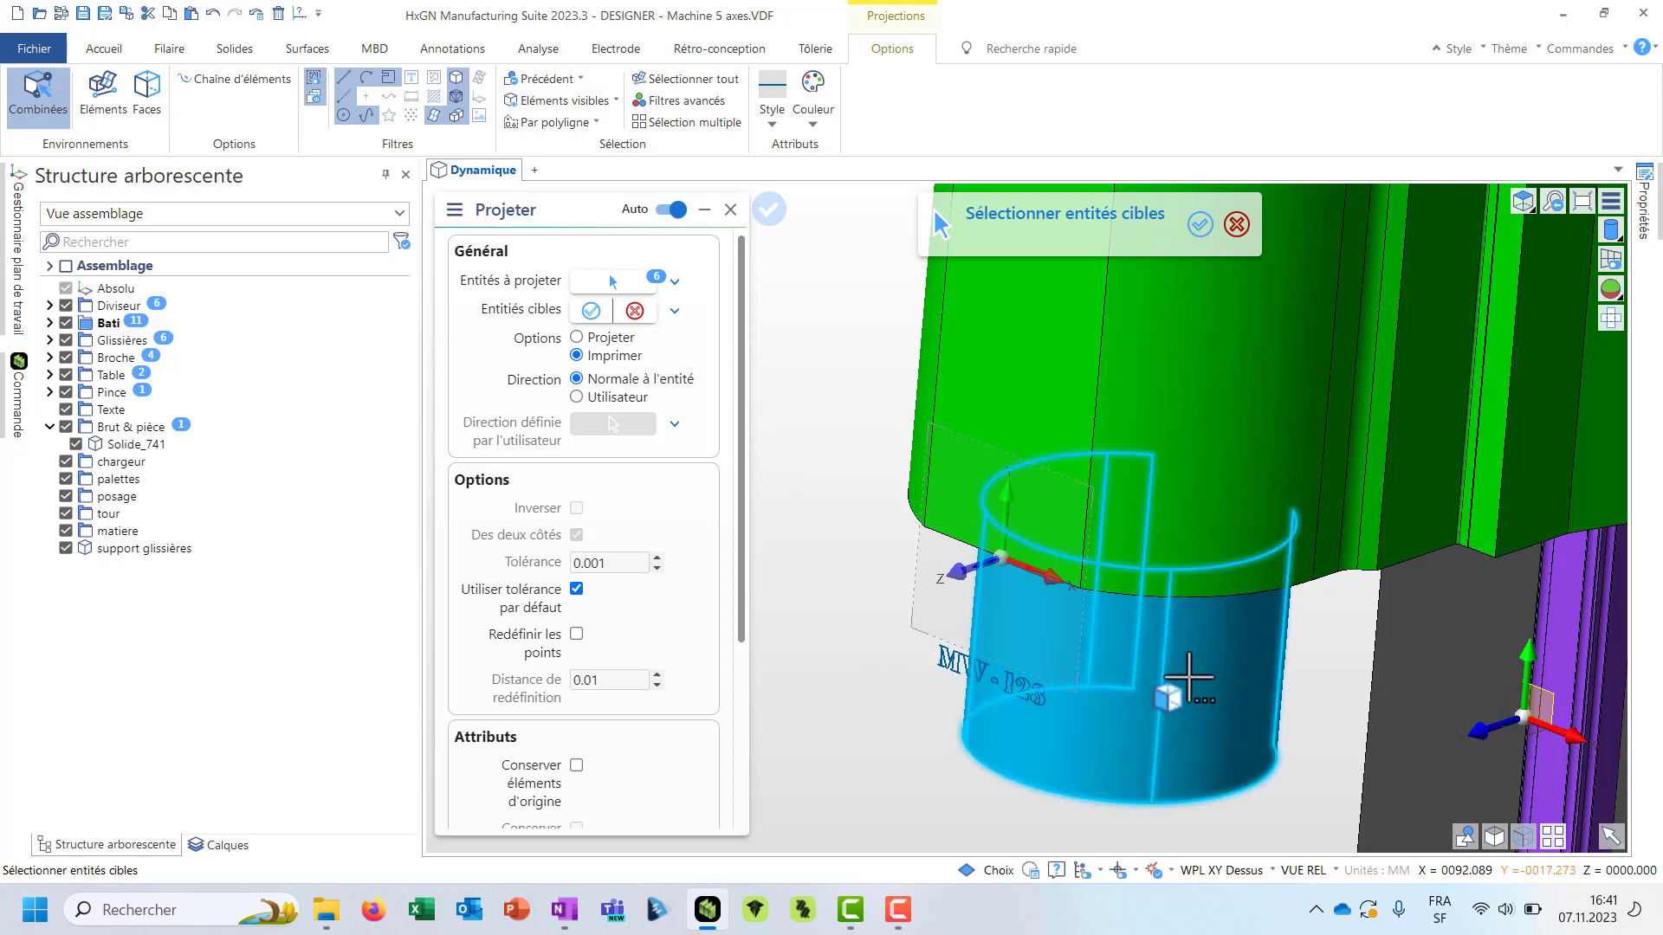
left_click(1180, 678)
right_click(901, 618)
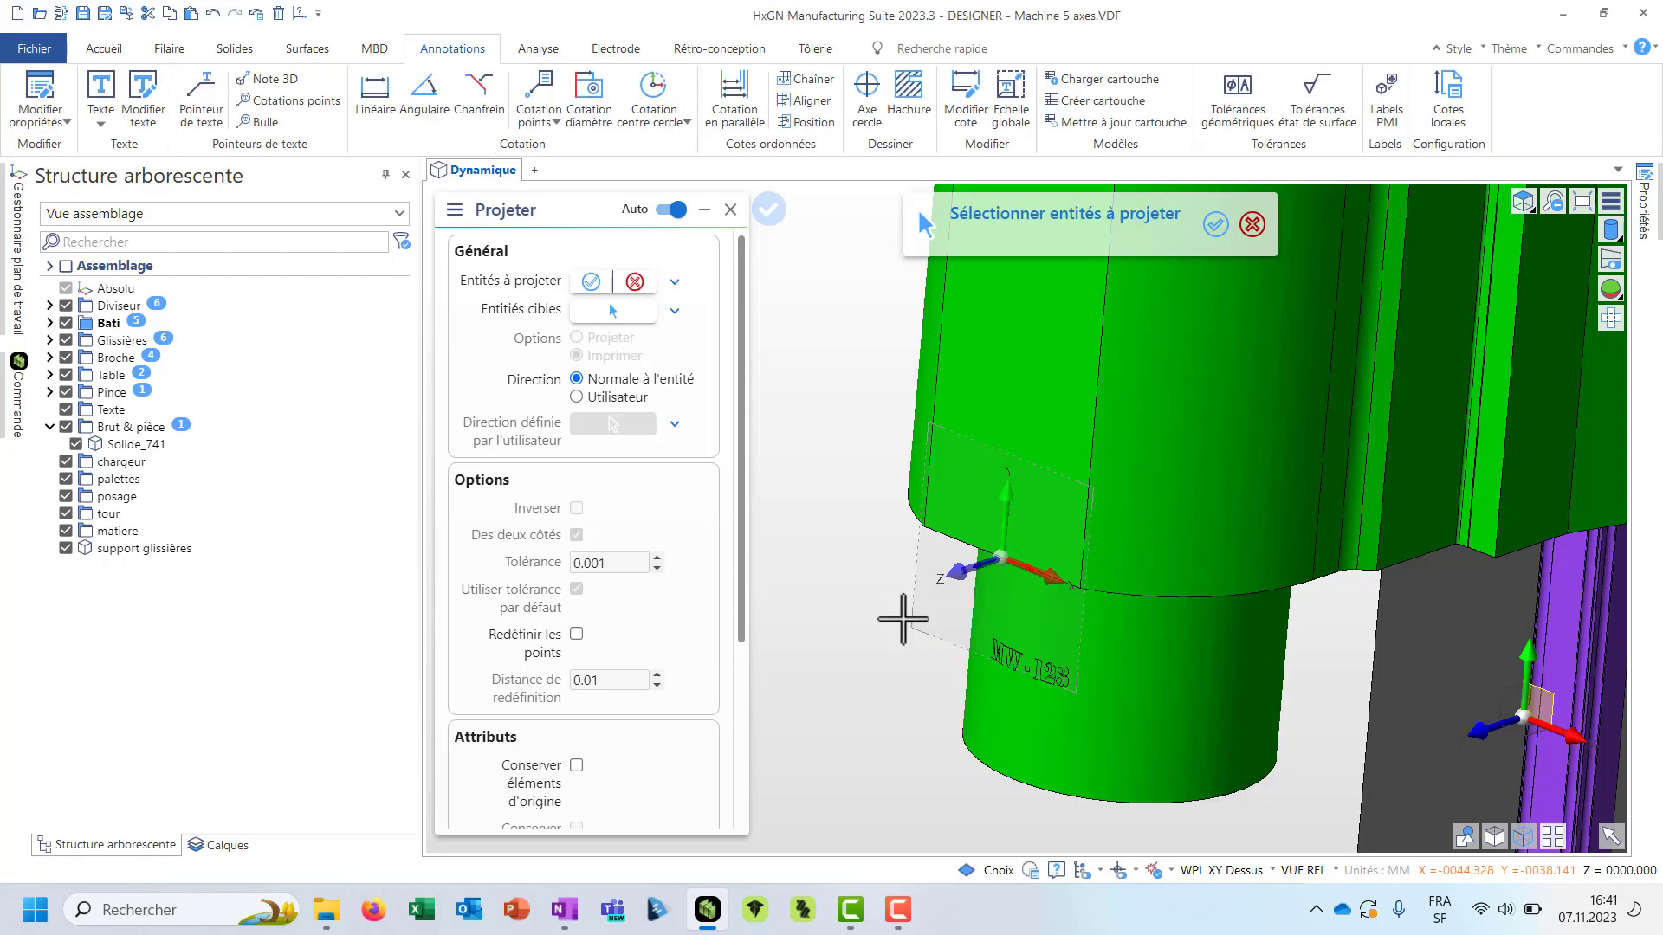
right_click(902, 620)
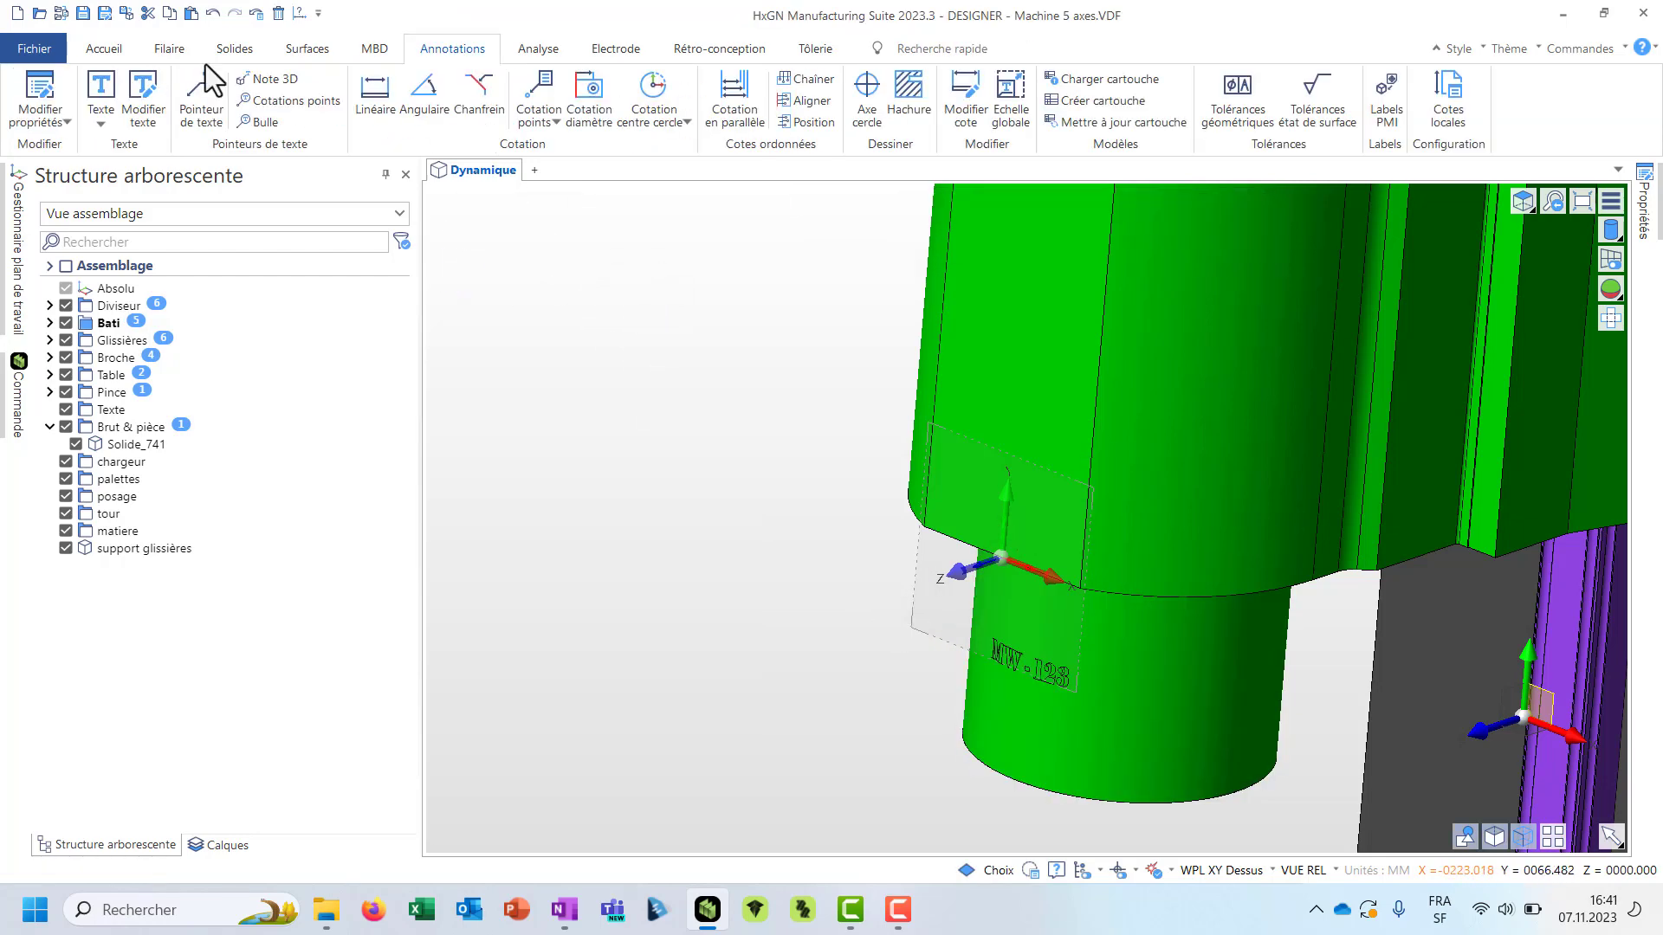
- Extrude the imprinted MW - 123 faces on the spindle nose by a distance of 1 with a Boolean operation
left_click(234, 50)
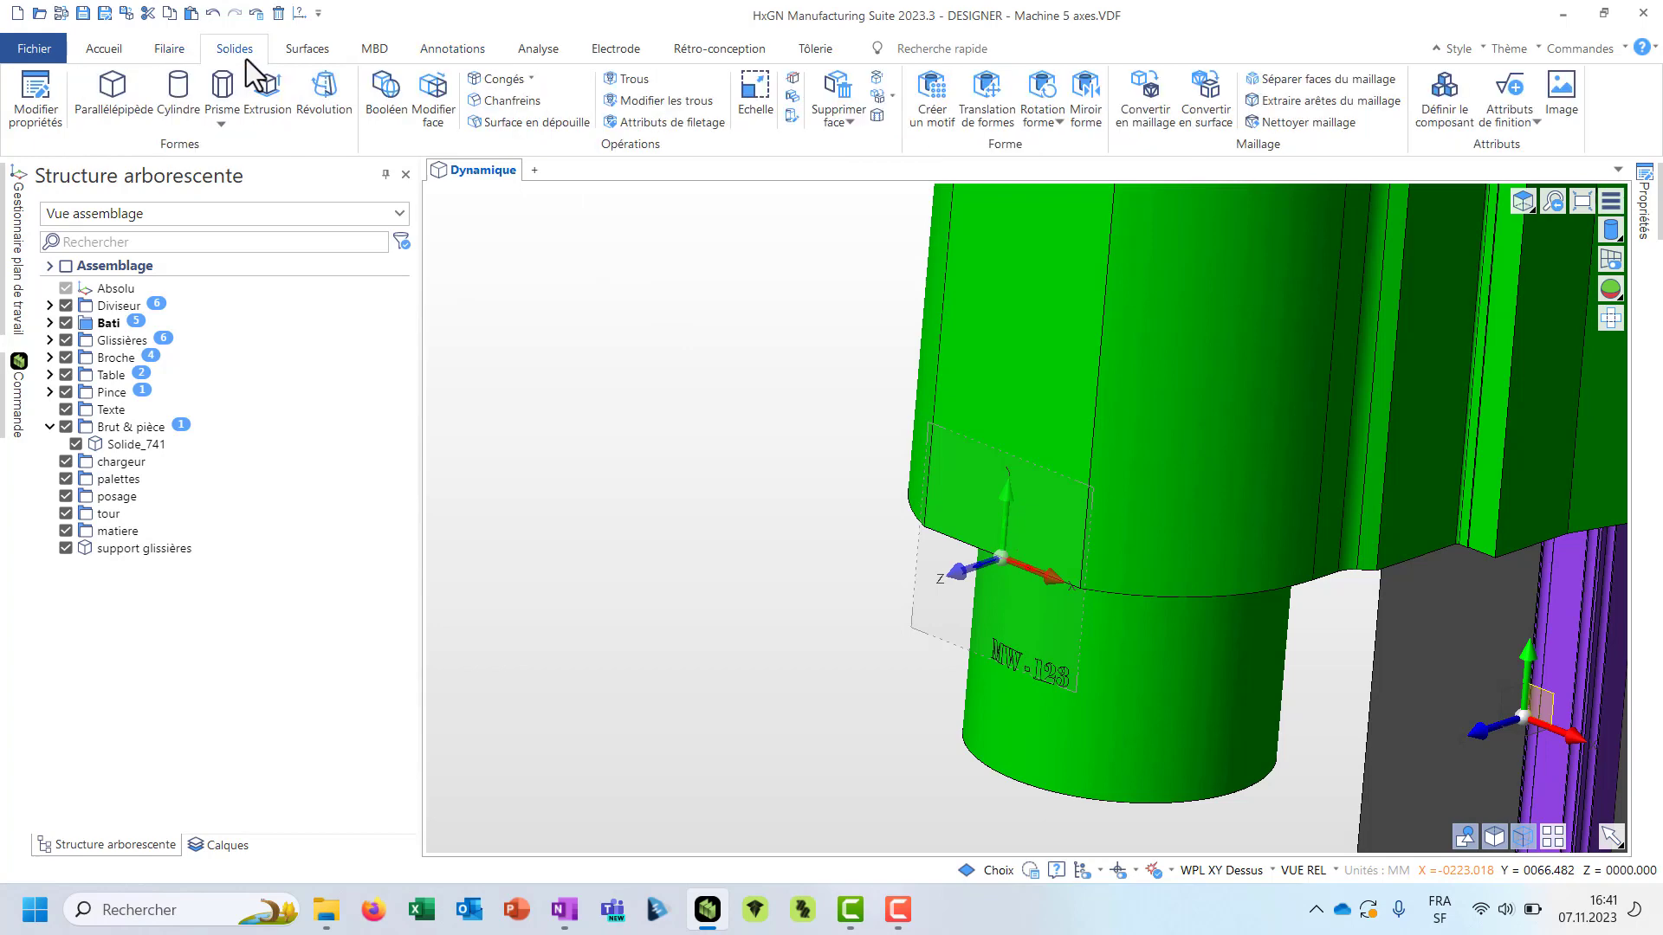
left_click(267, 97)
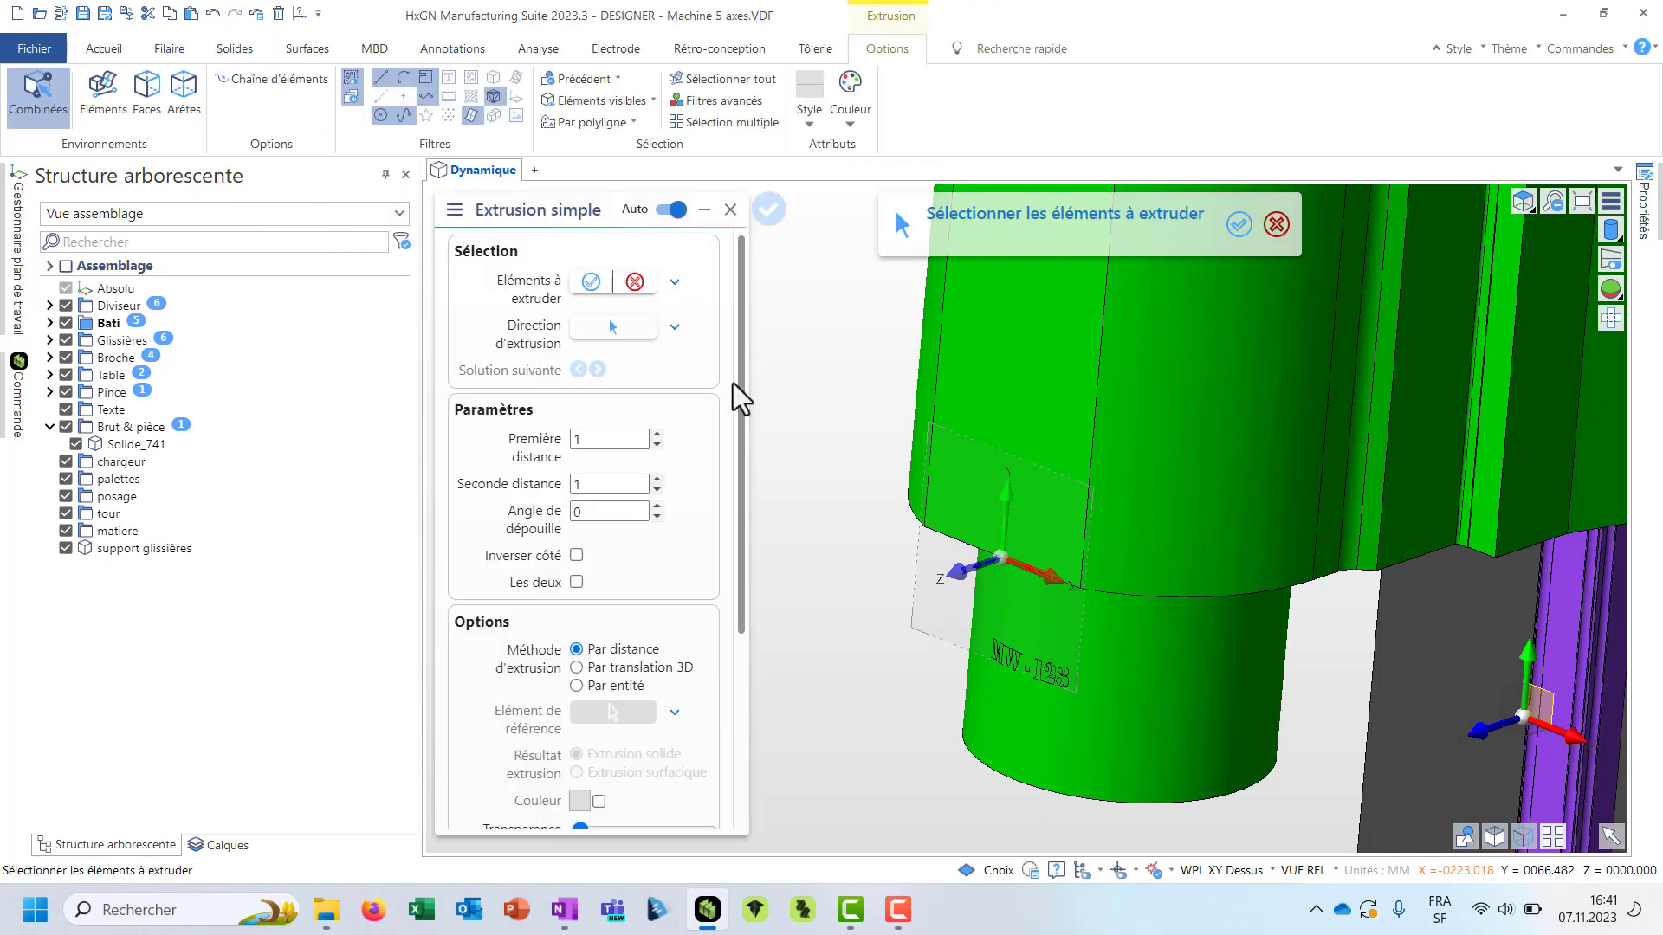
left_click(146, 96)
left_click(1064, 688)
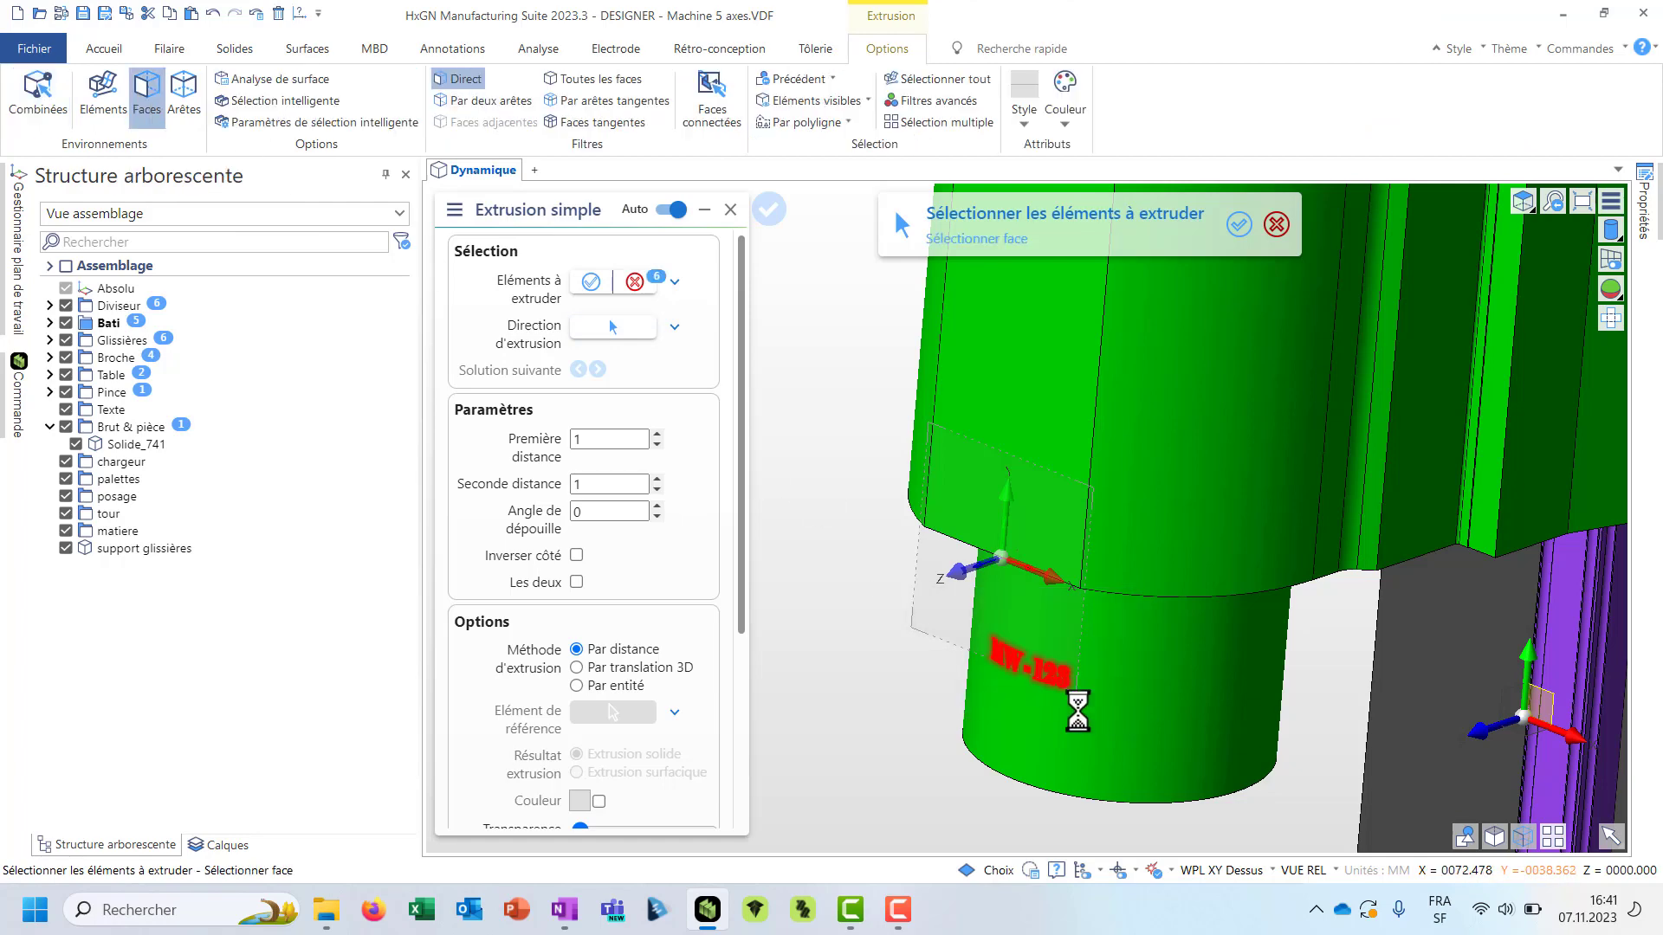
right_click(1042, 712)
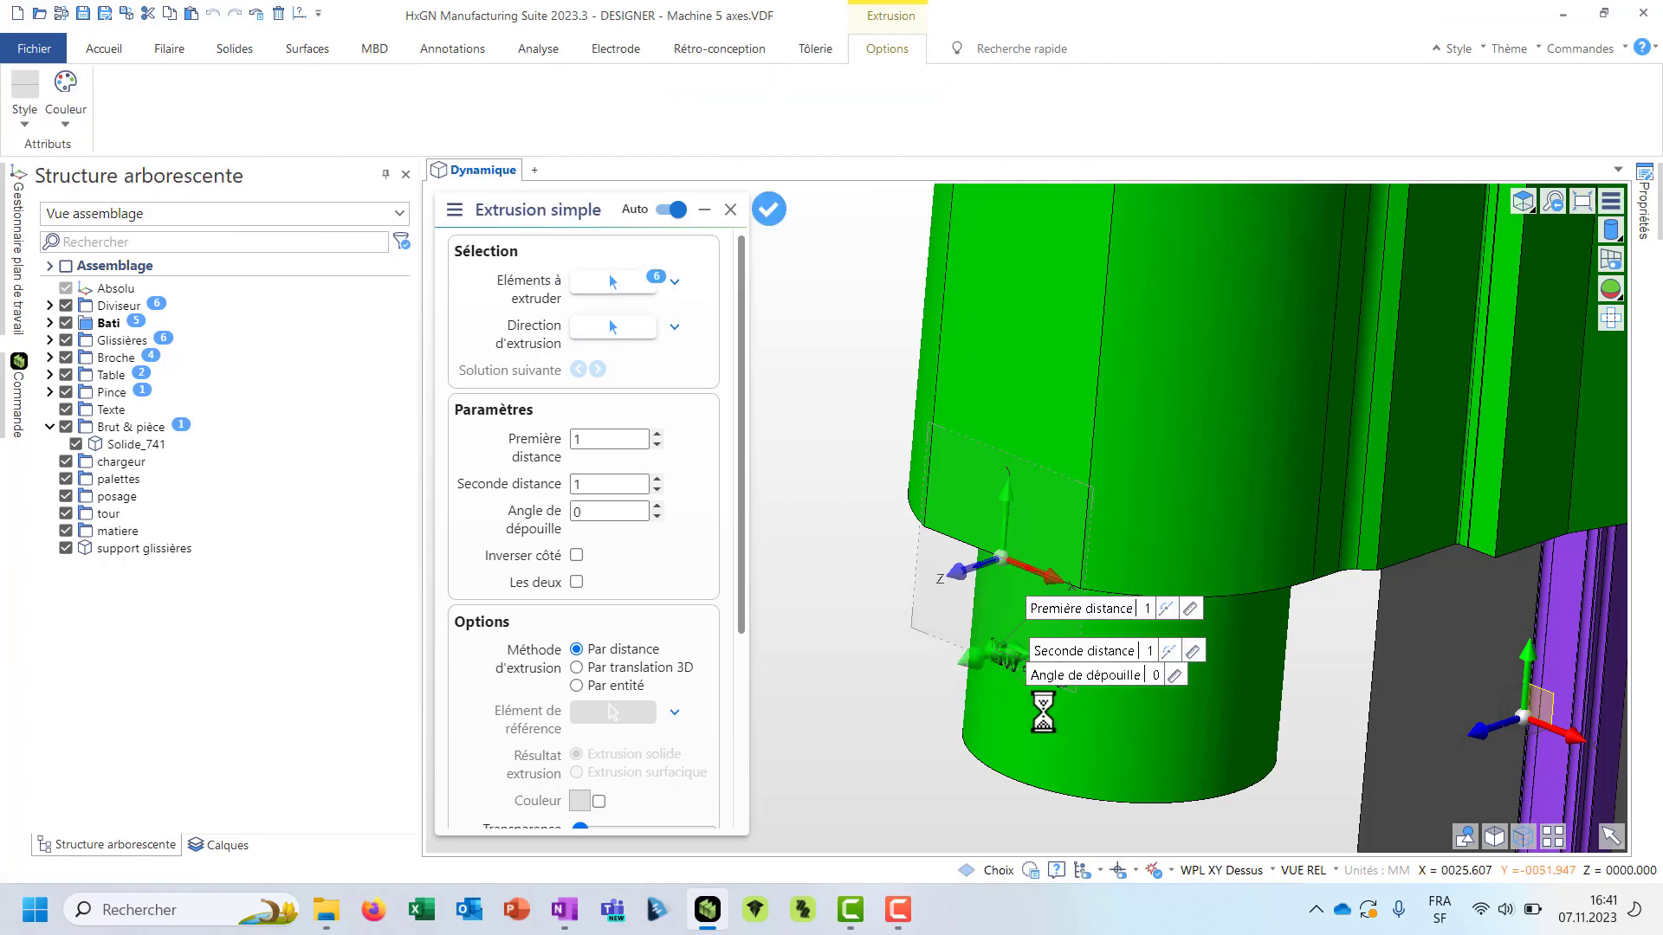
scroll(1043, 712, "up", 8)
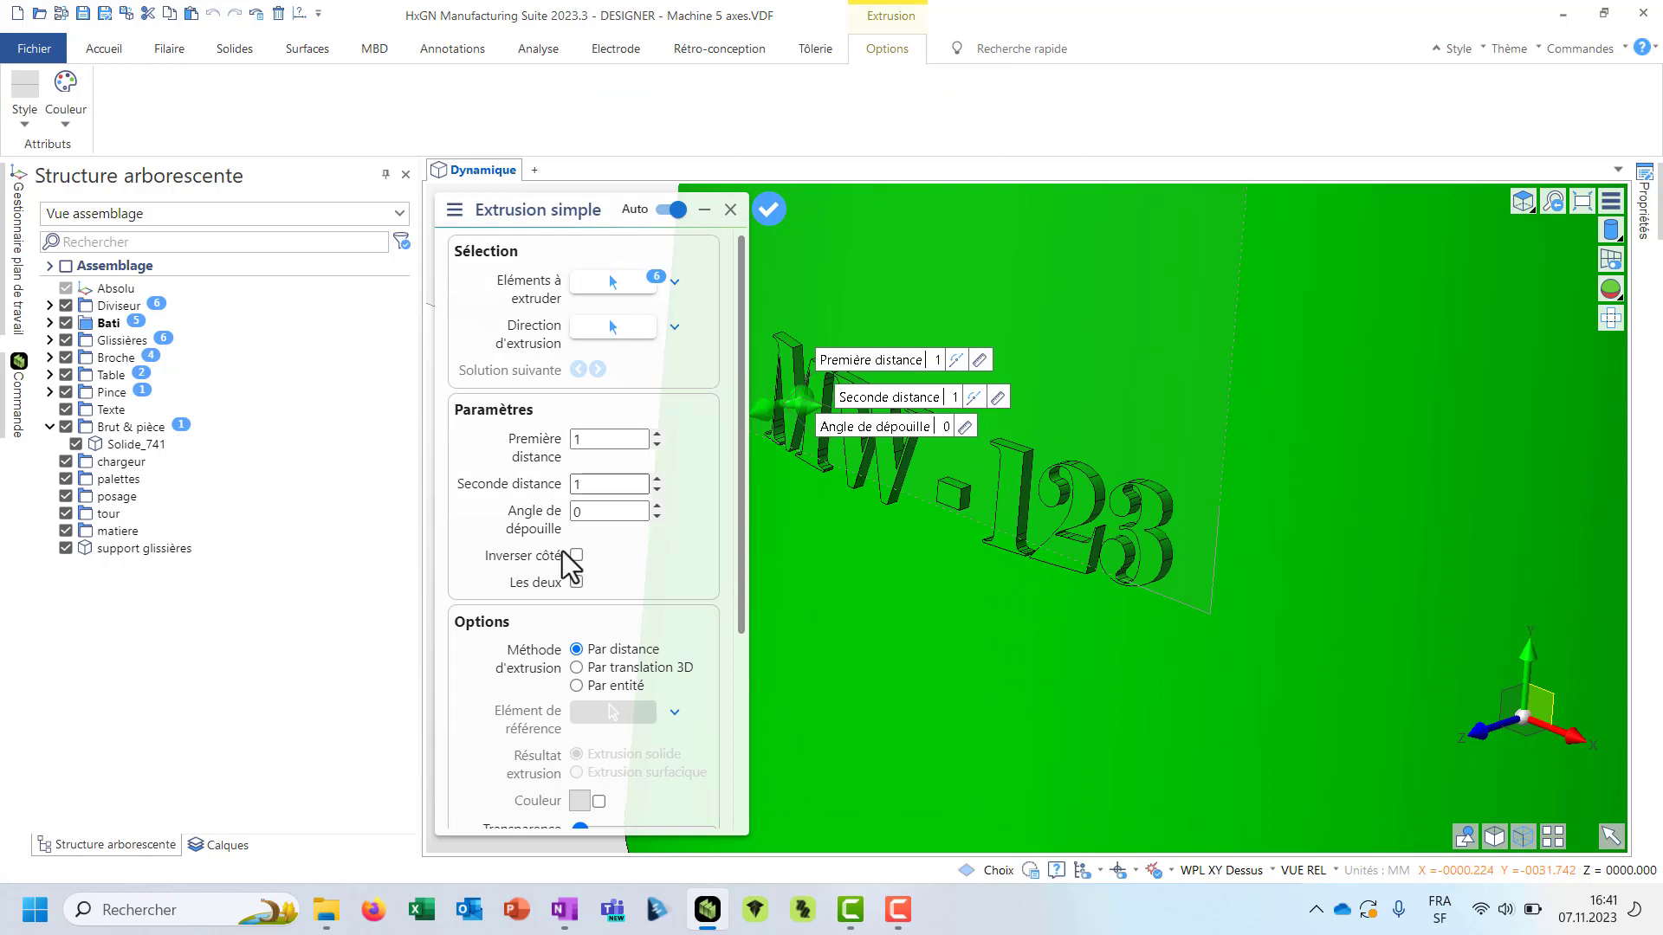
left_click_drag(743, 517, 735, 743)
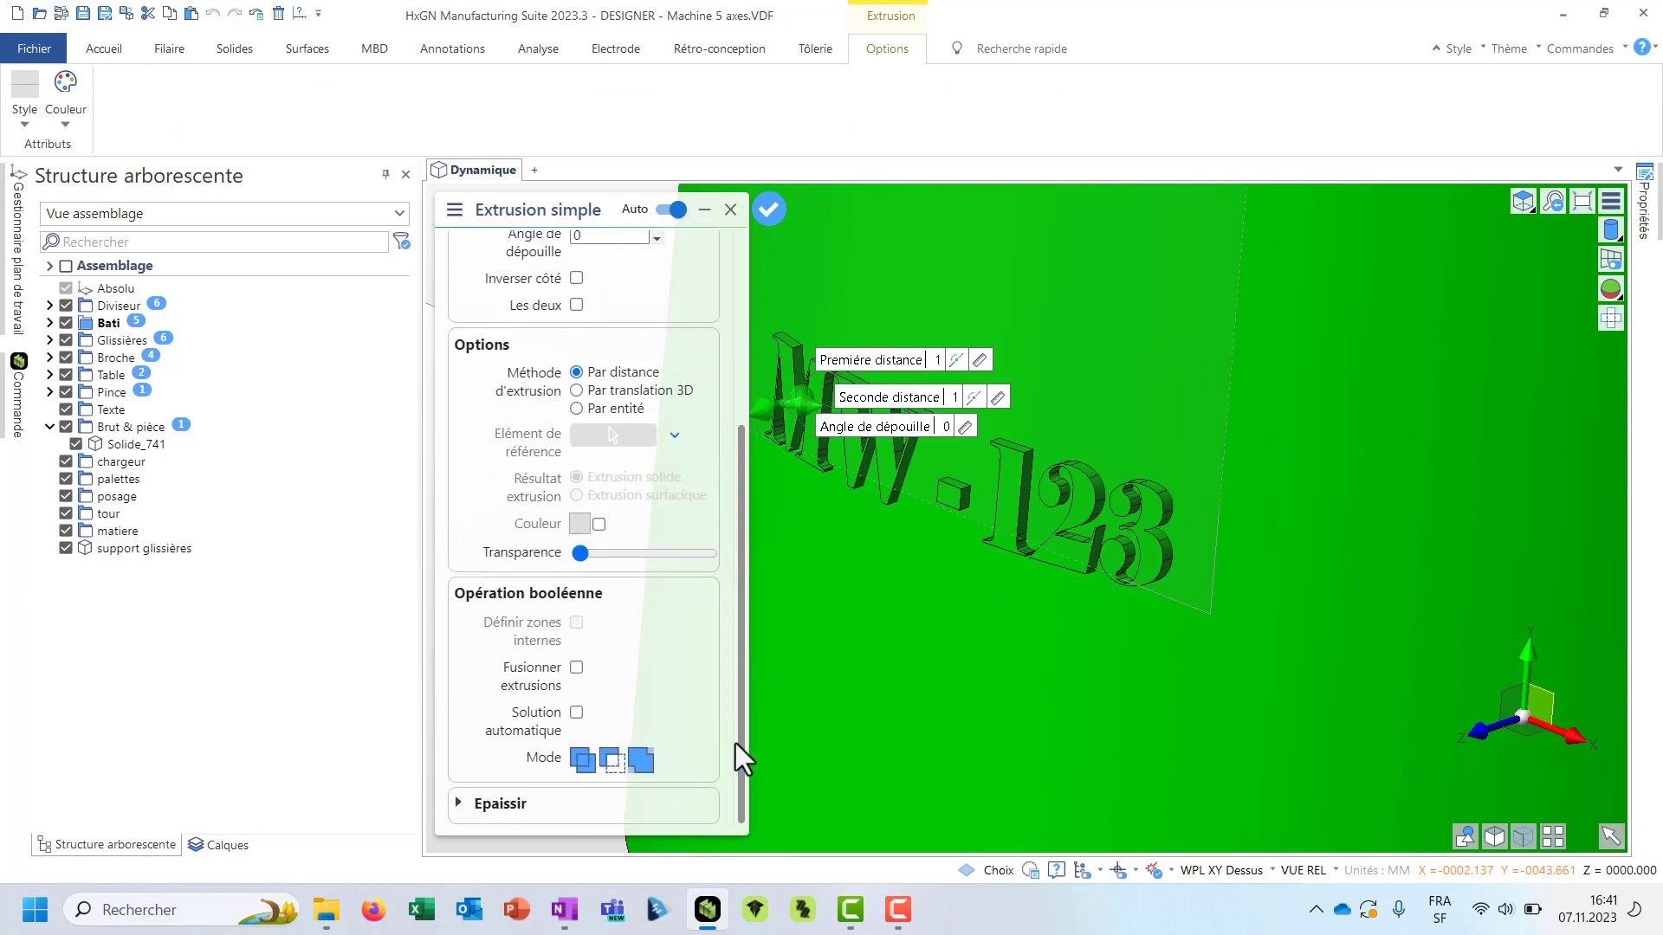
left_click(651, 763)
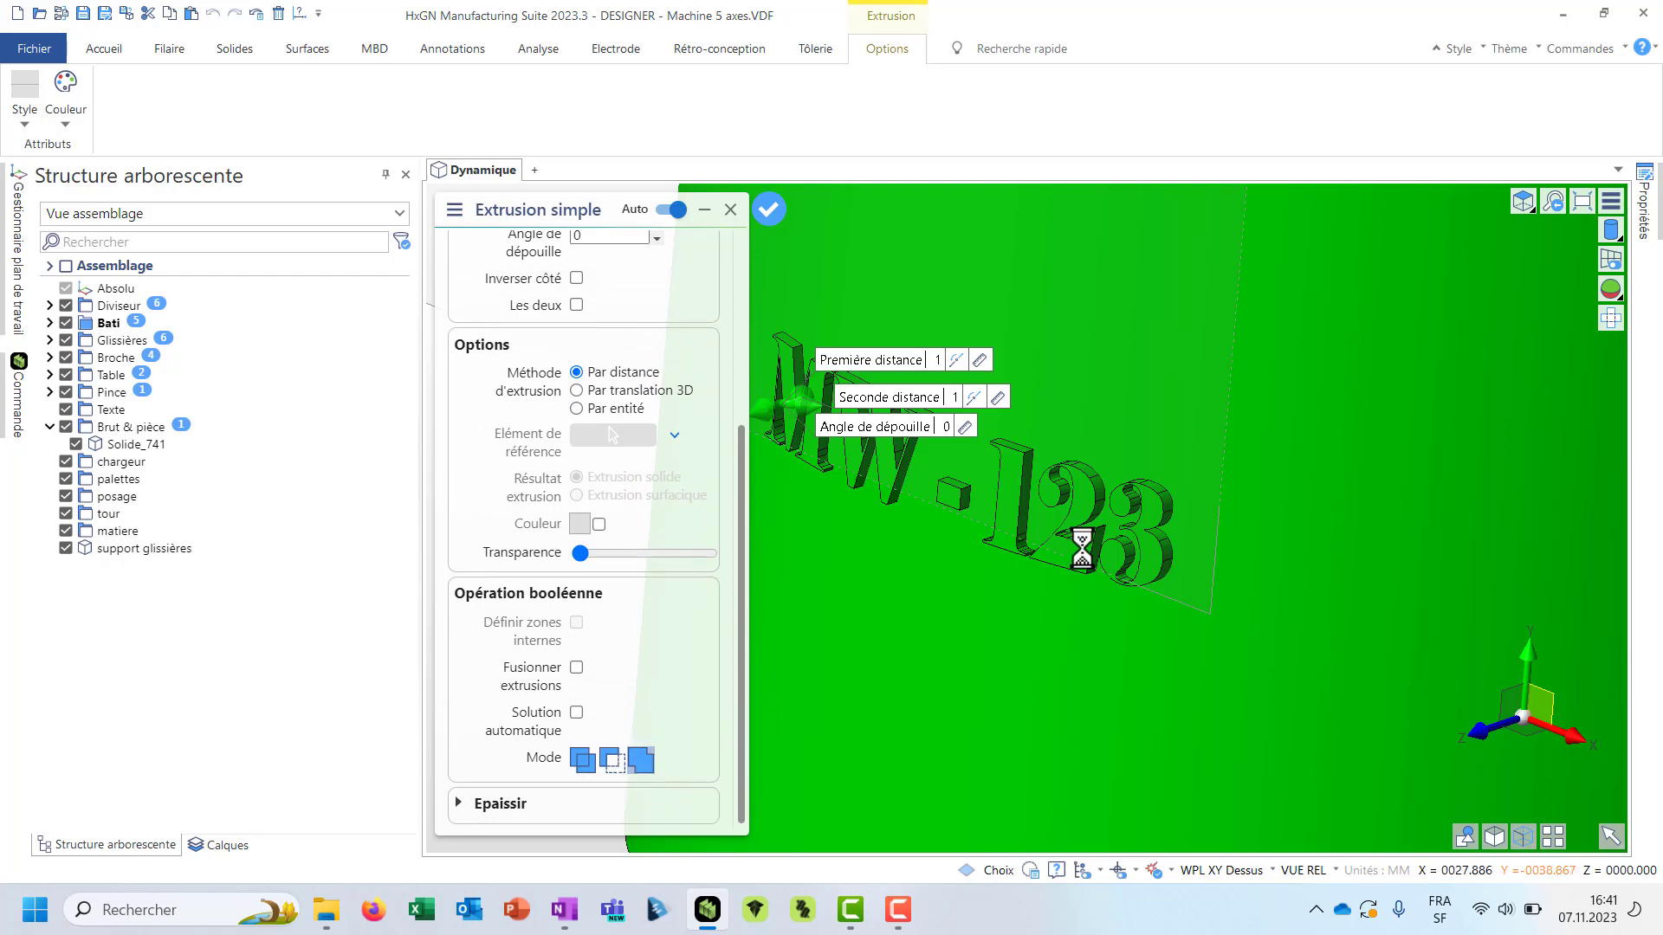
key("Escape")
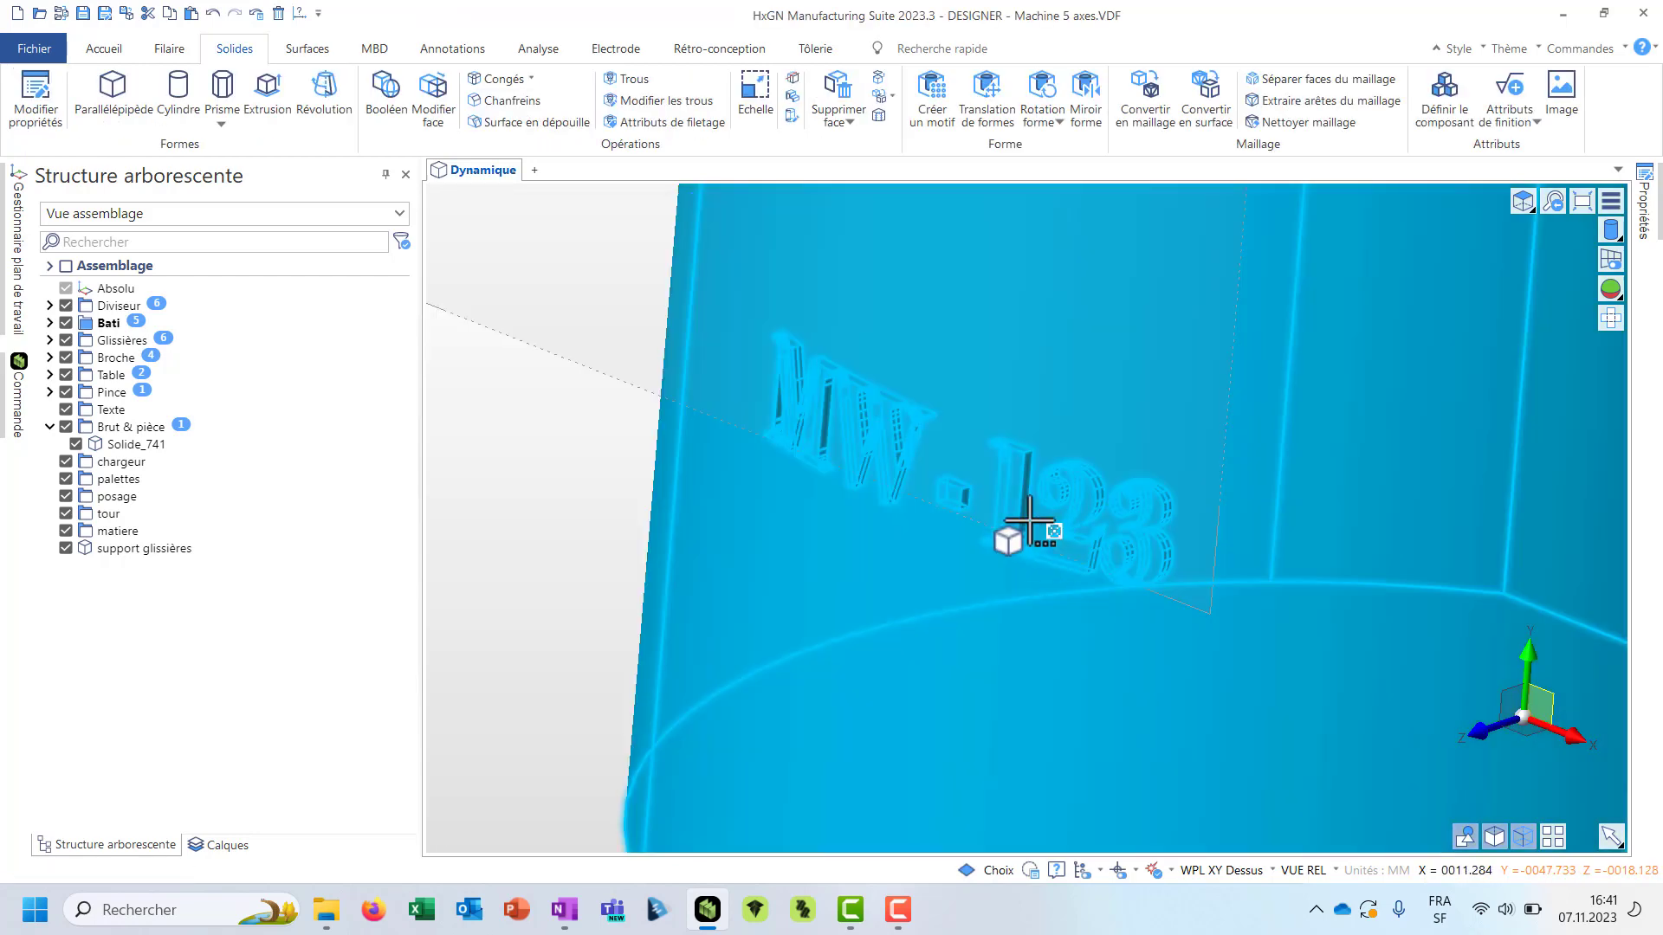
- Delete the flat front face of the spindle housing with the delete-and-repair operation (Supprimer et corriger)
scroll(842, 554, "down", 7)
scroll(842, 554, "down", 3)
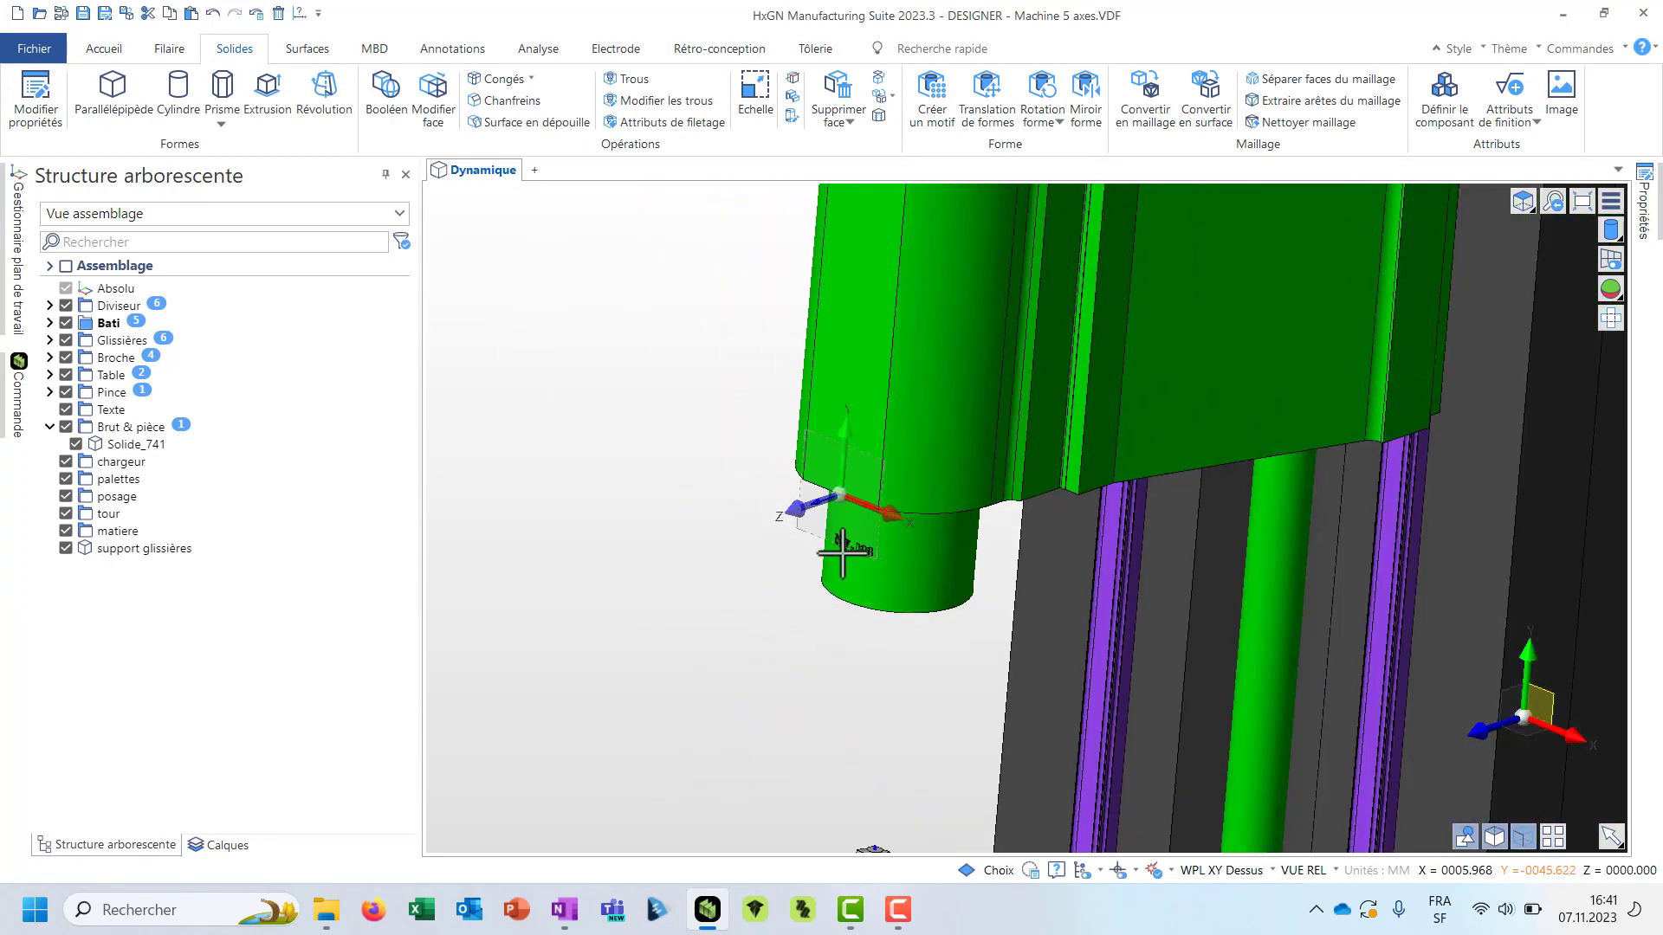
right_click(843, 317)
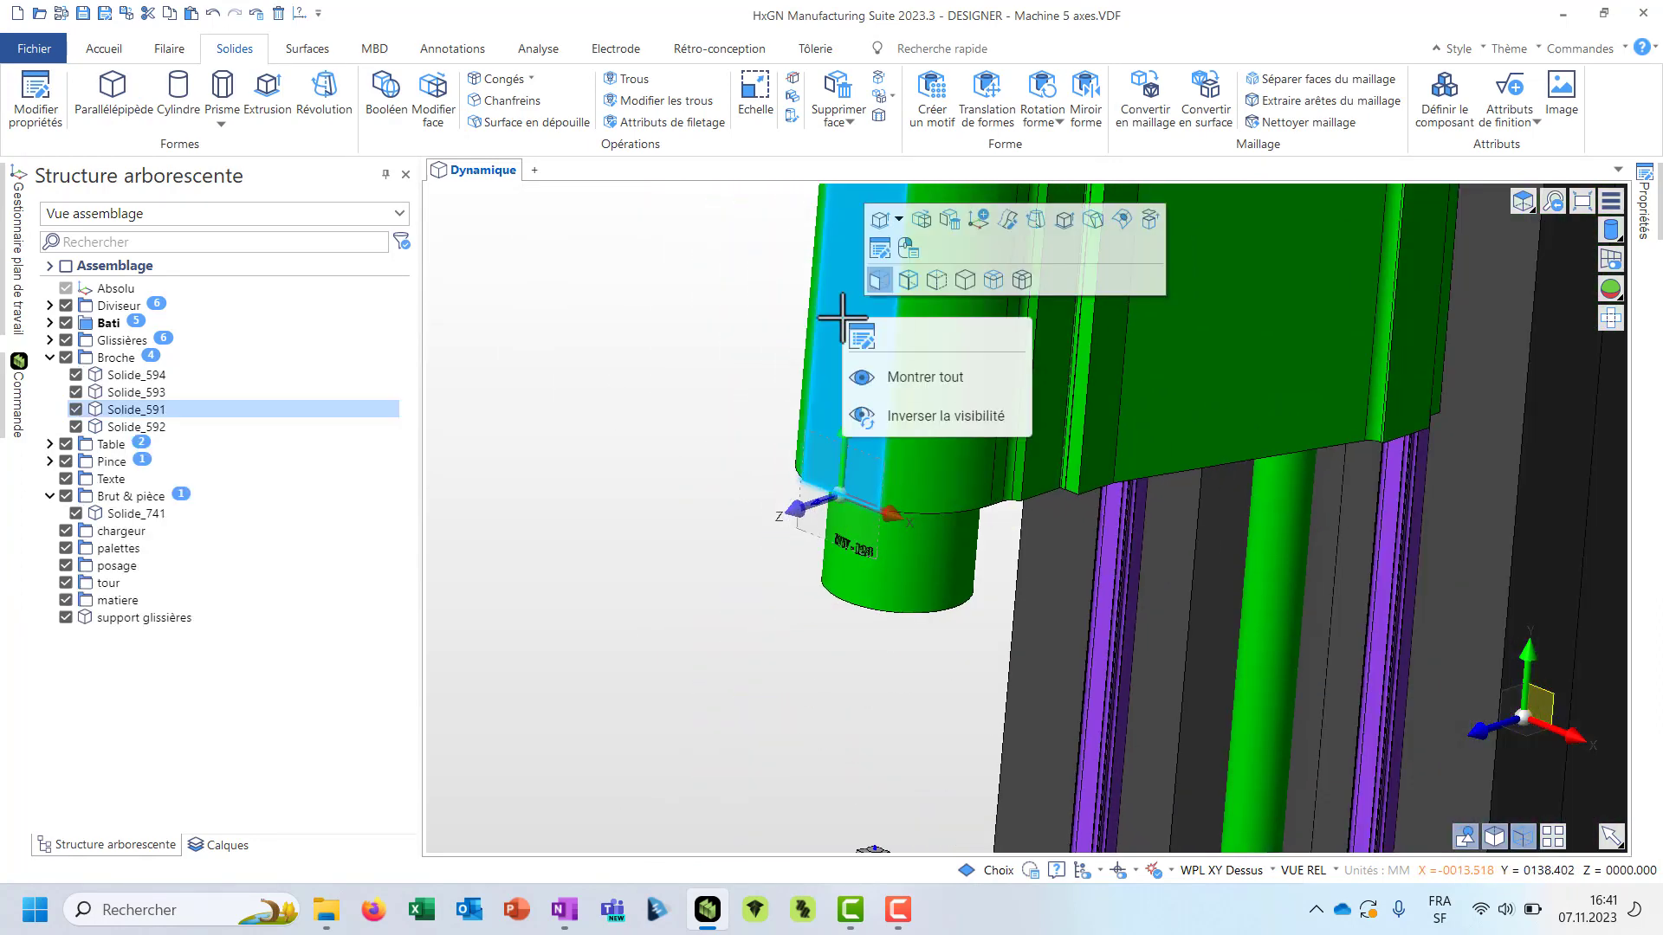
left_click(948, 221)
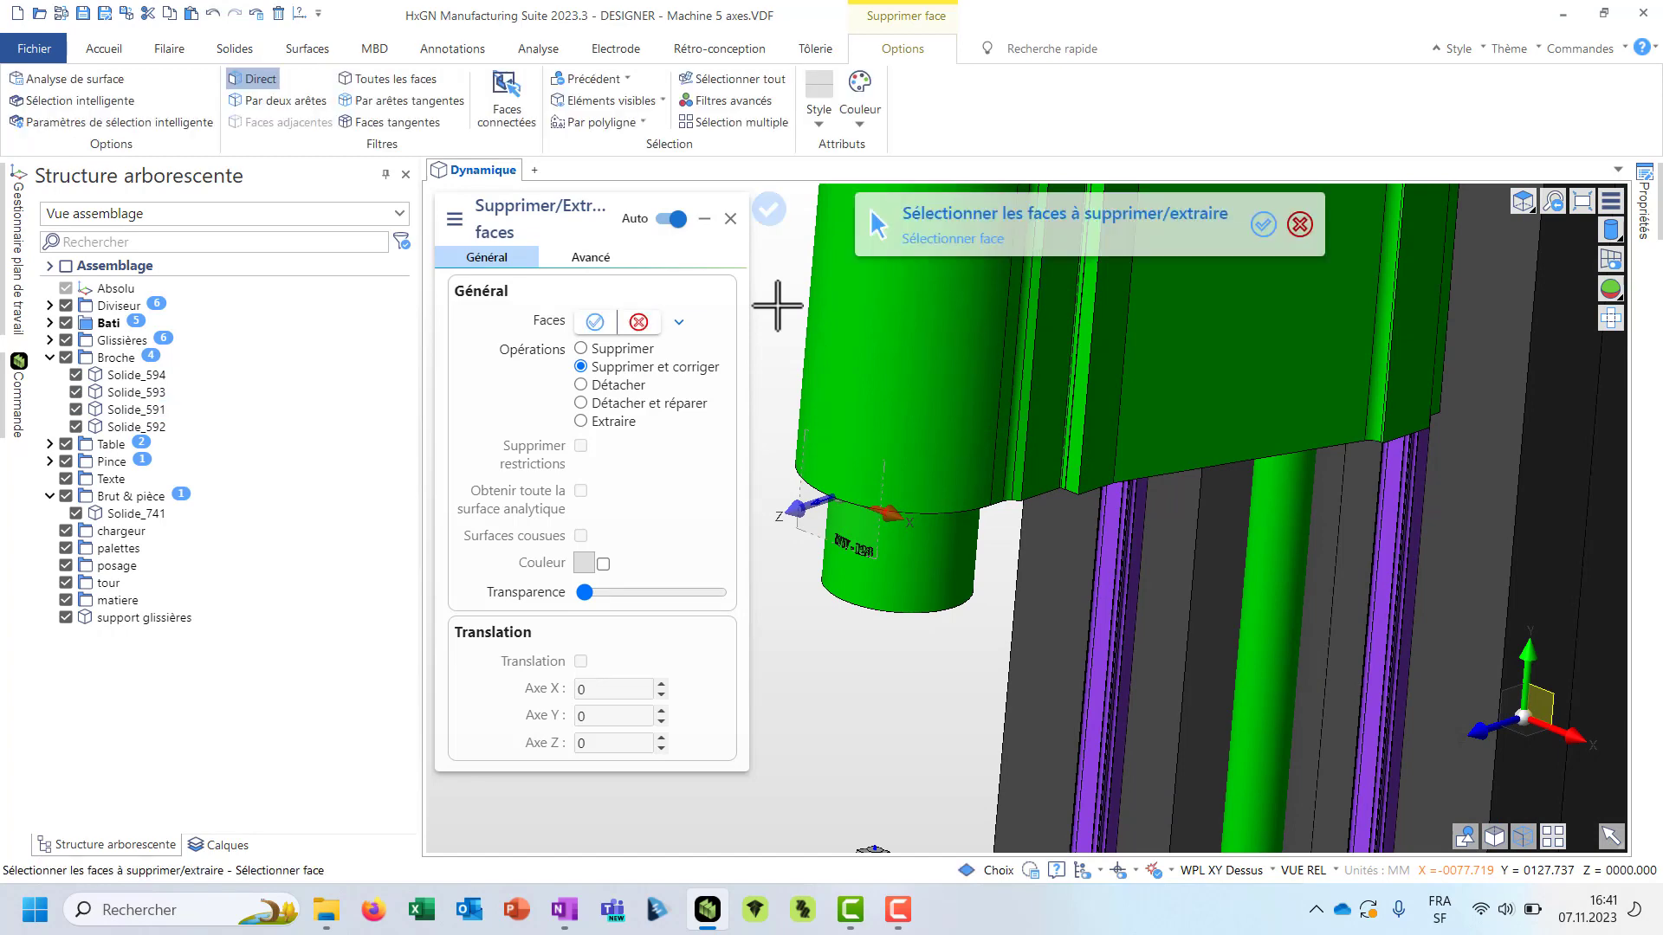
key("Escape")
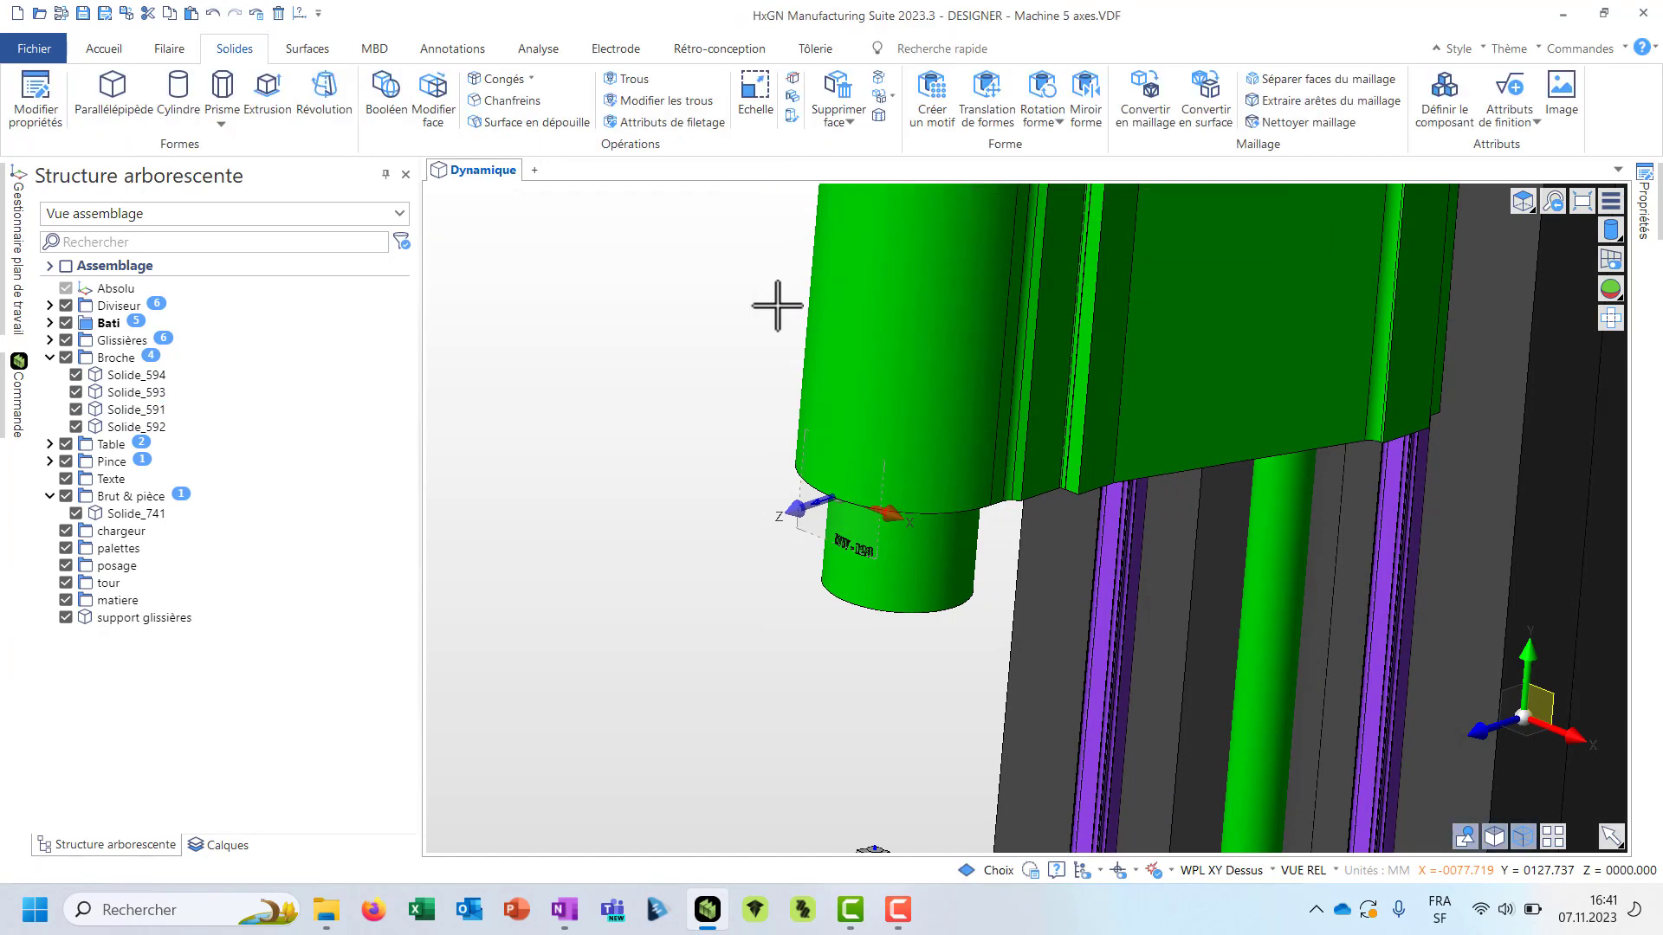
left_click(103, 49)
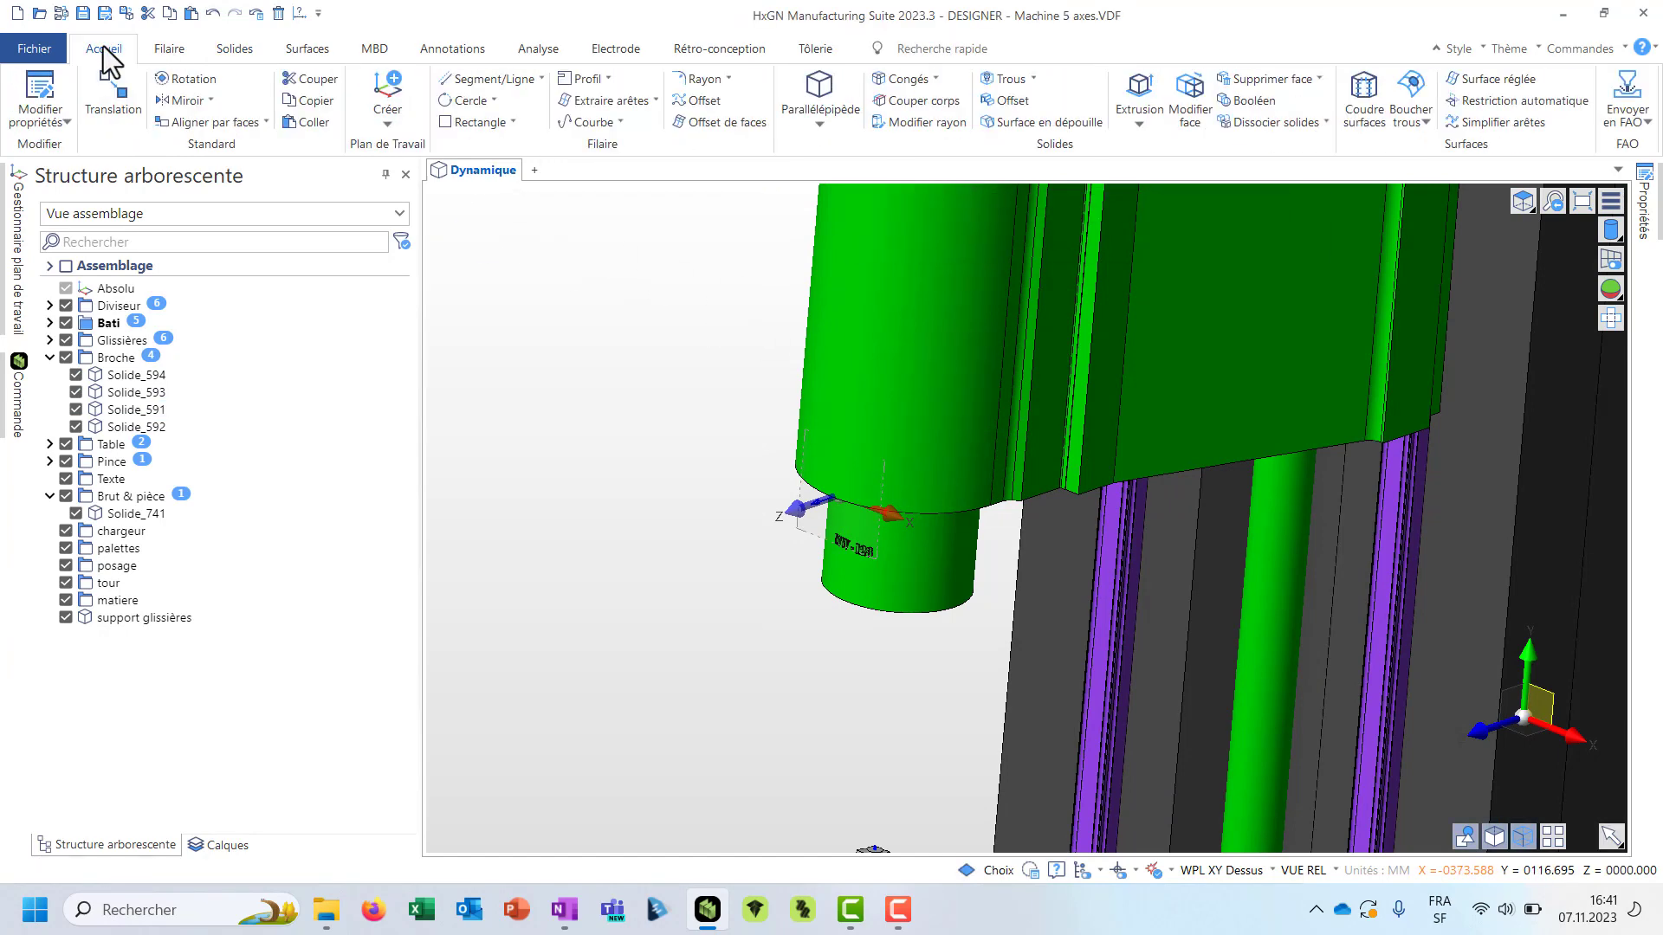
left_click(389, 86)
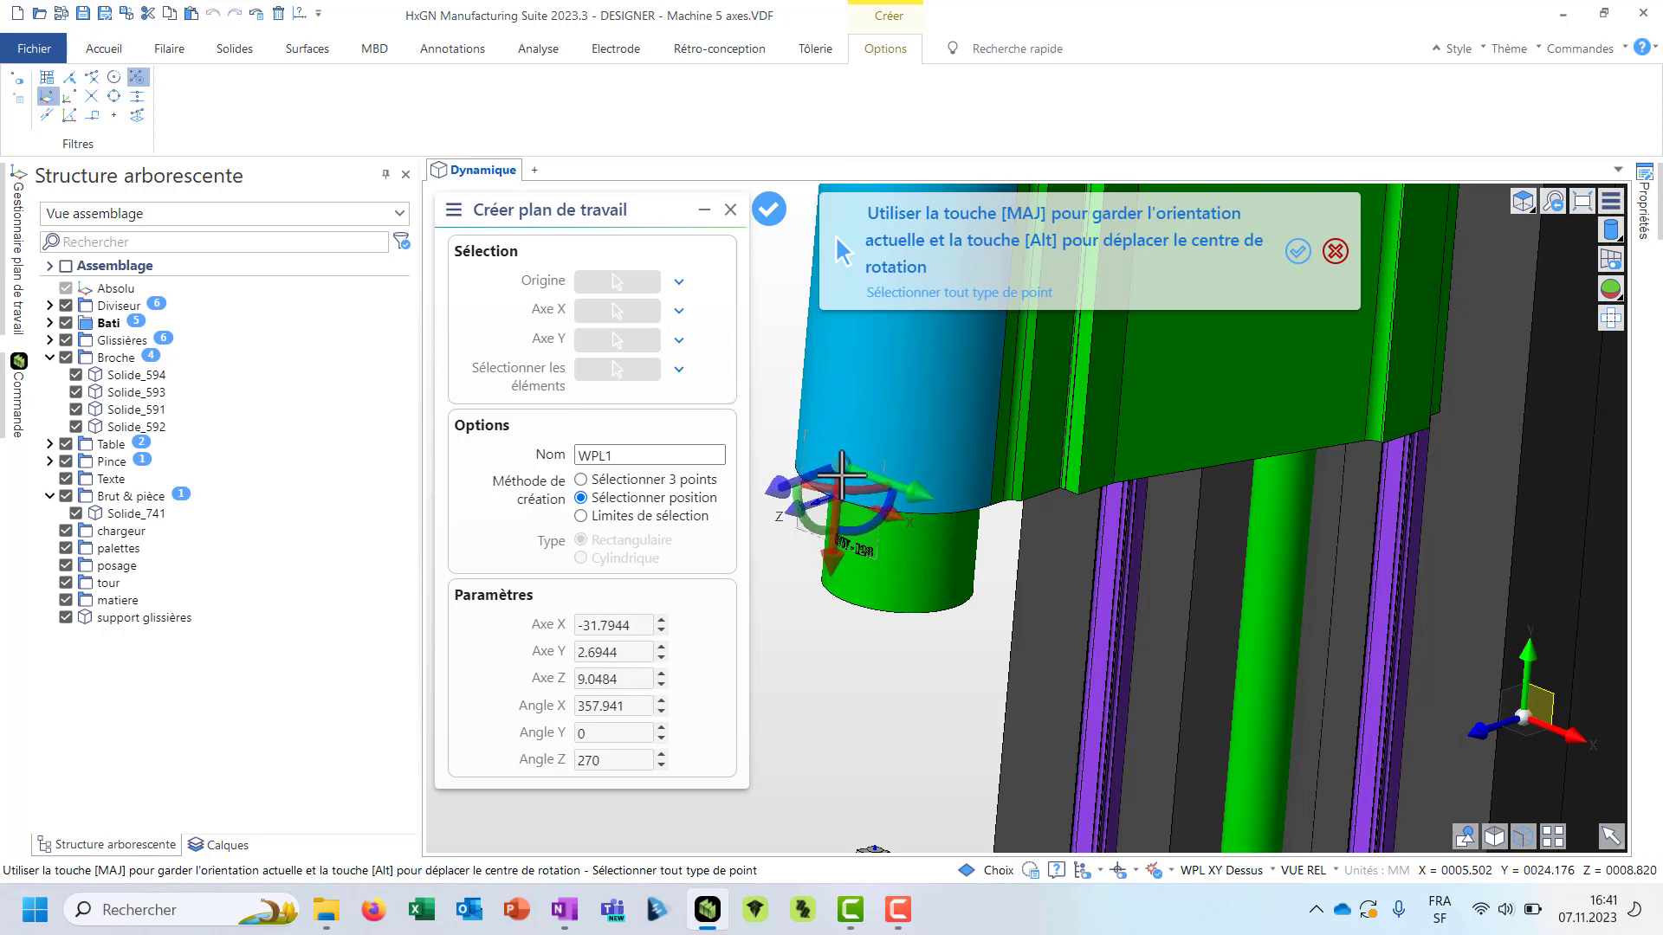
left_click(837, 496)
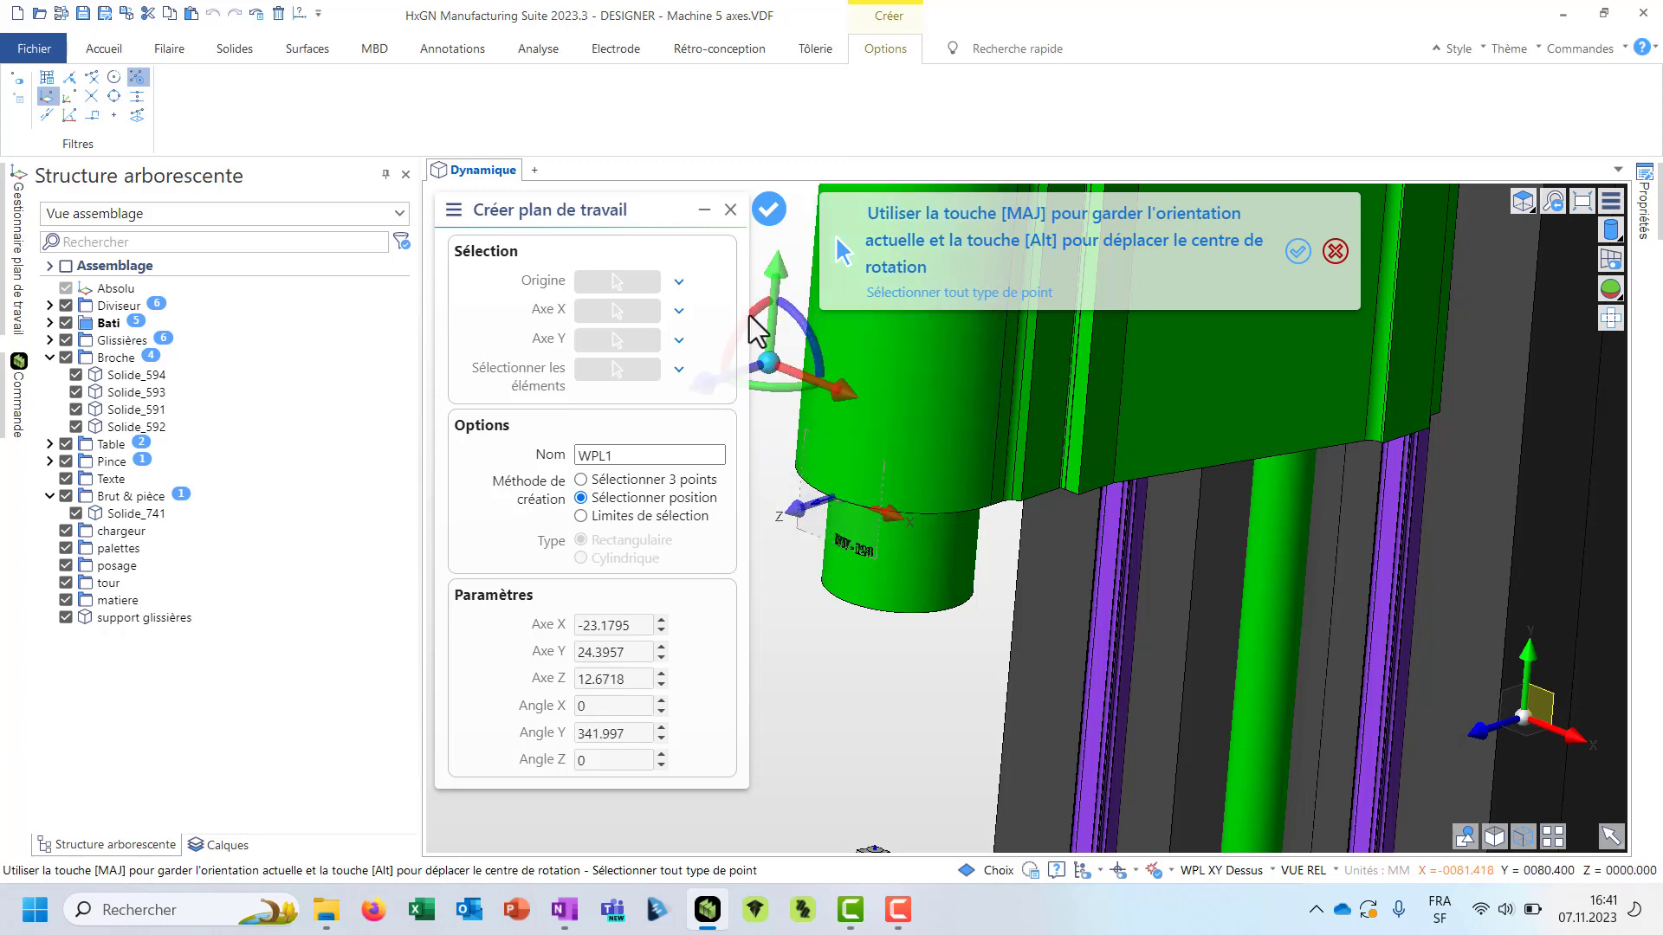
- Hide the Diviseur component group on the machine table
scroll(771, 271, "down", 5)
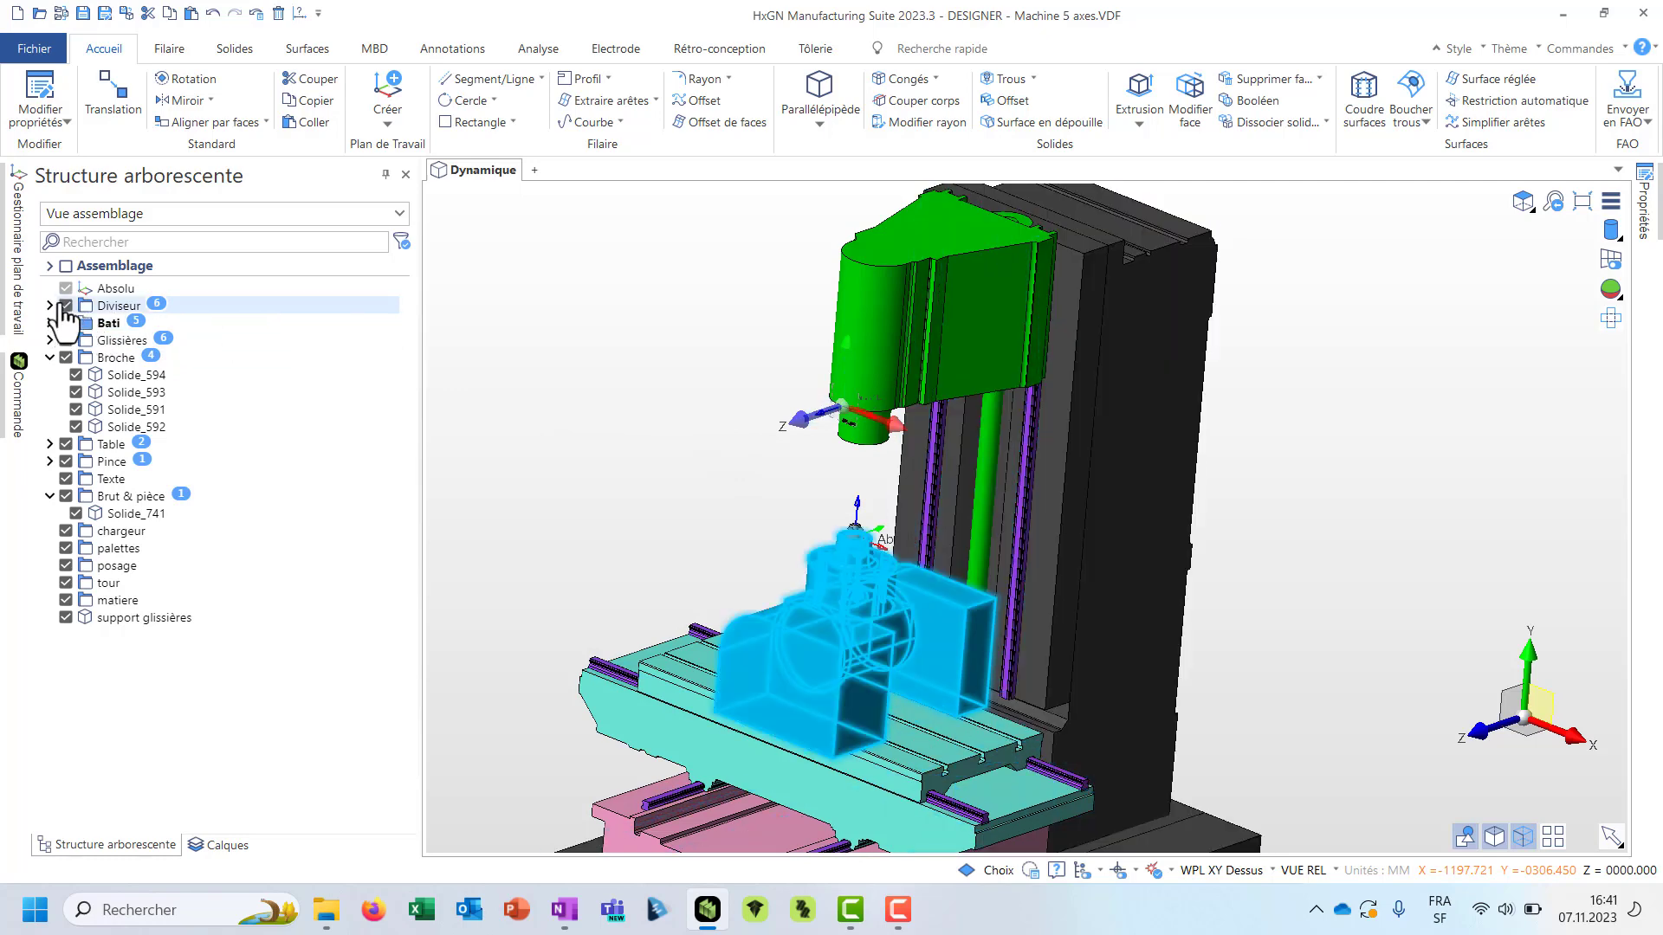
left_click(65, 305)
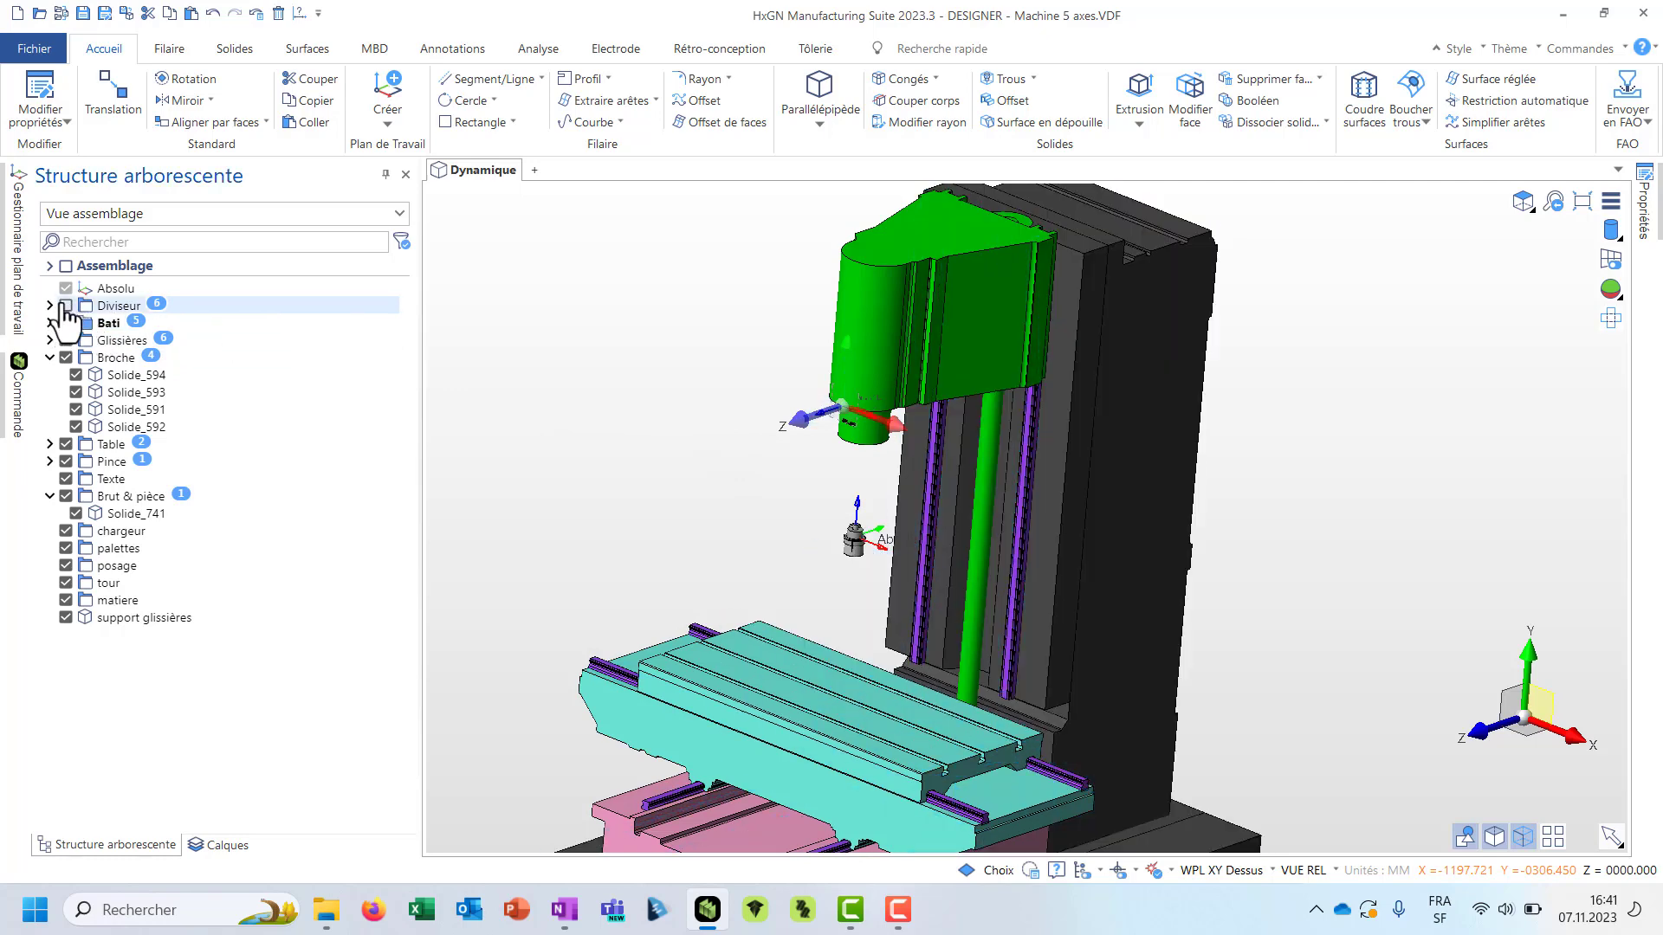
- Hide the Brut & pièce and Pince component groups
left_click(67, 498)
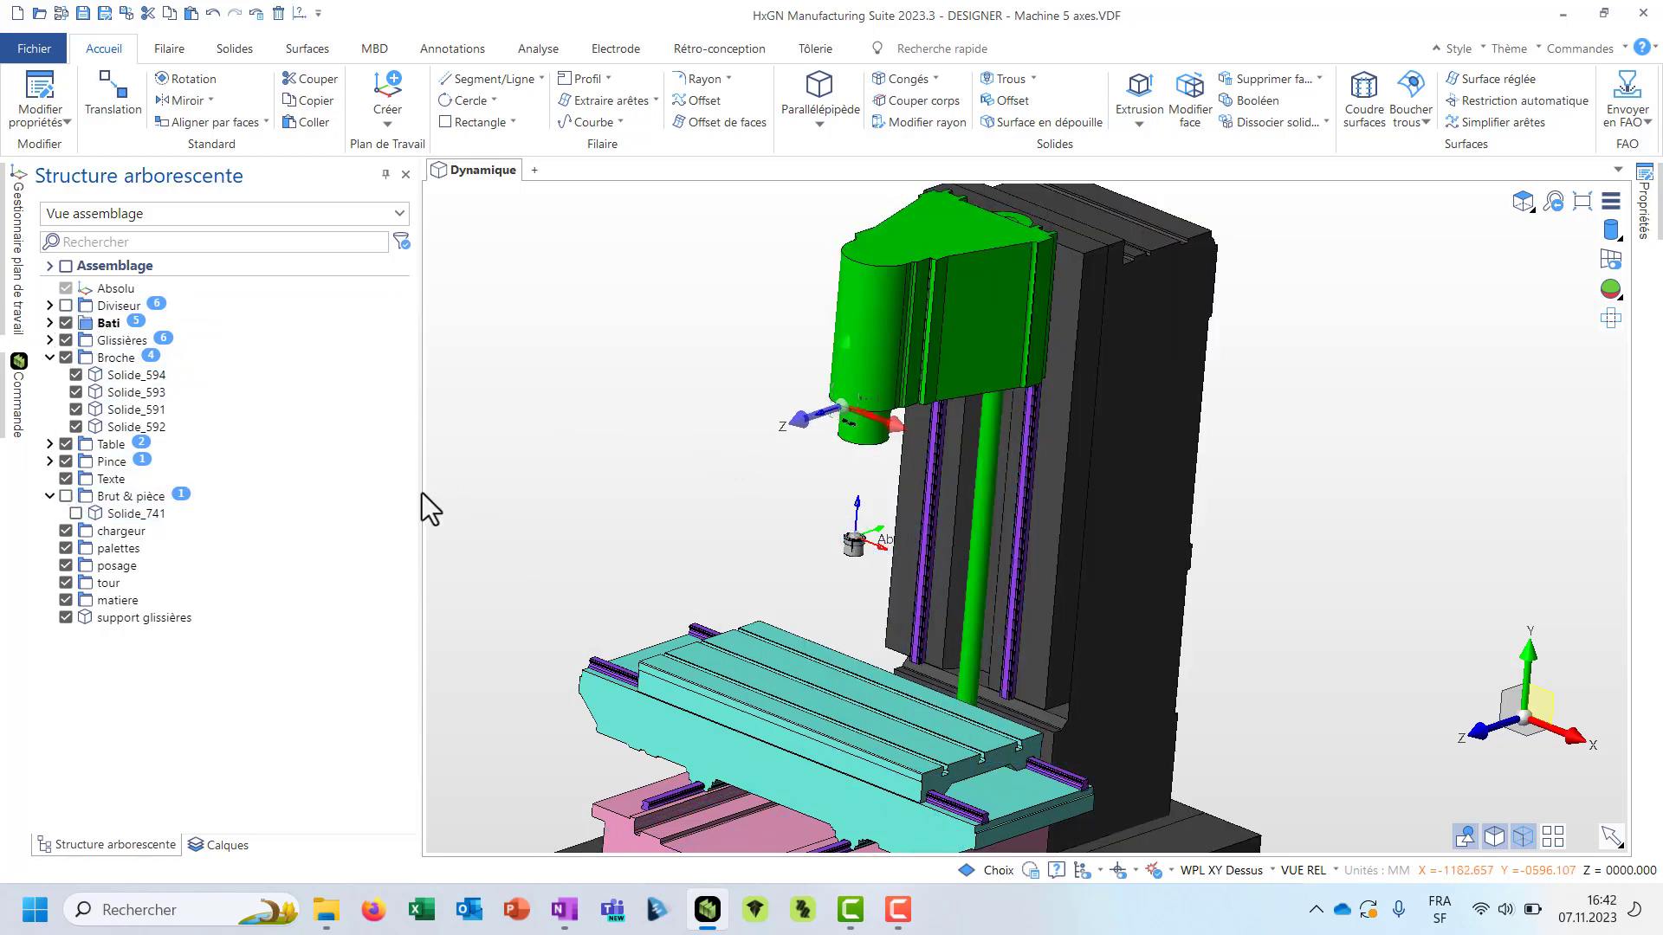
left_click(66, 461)
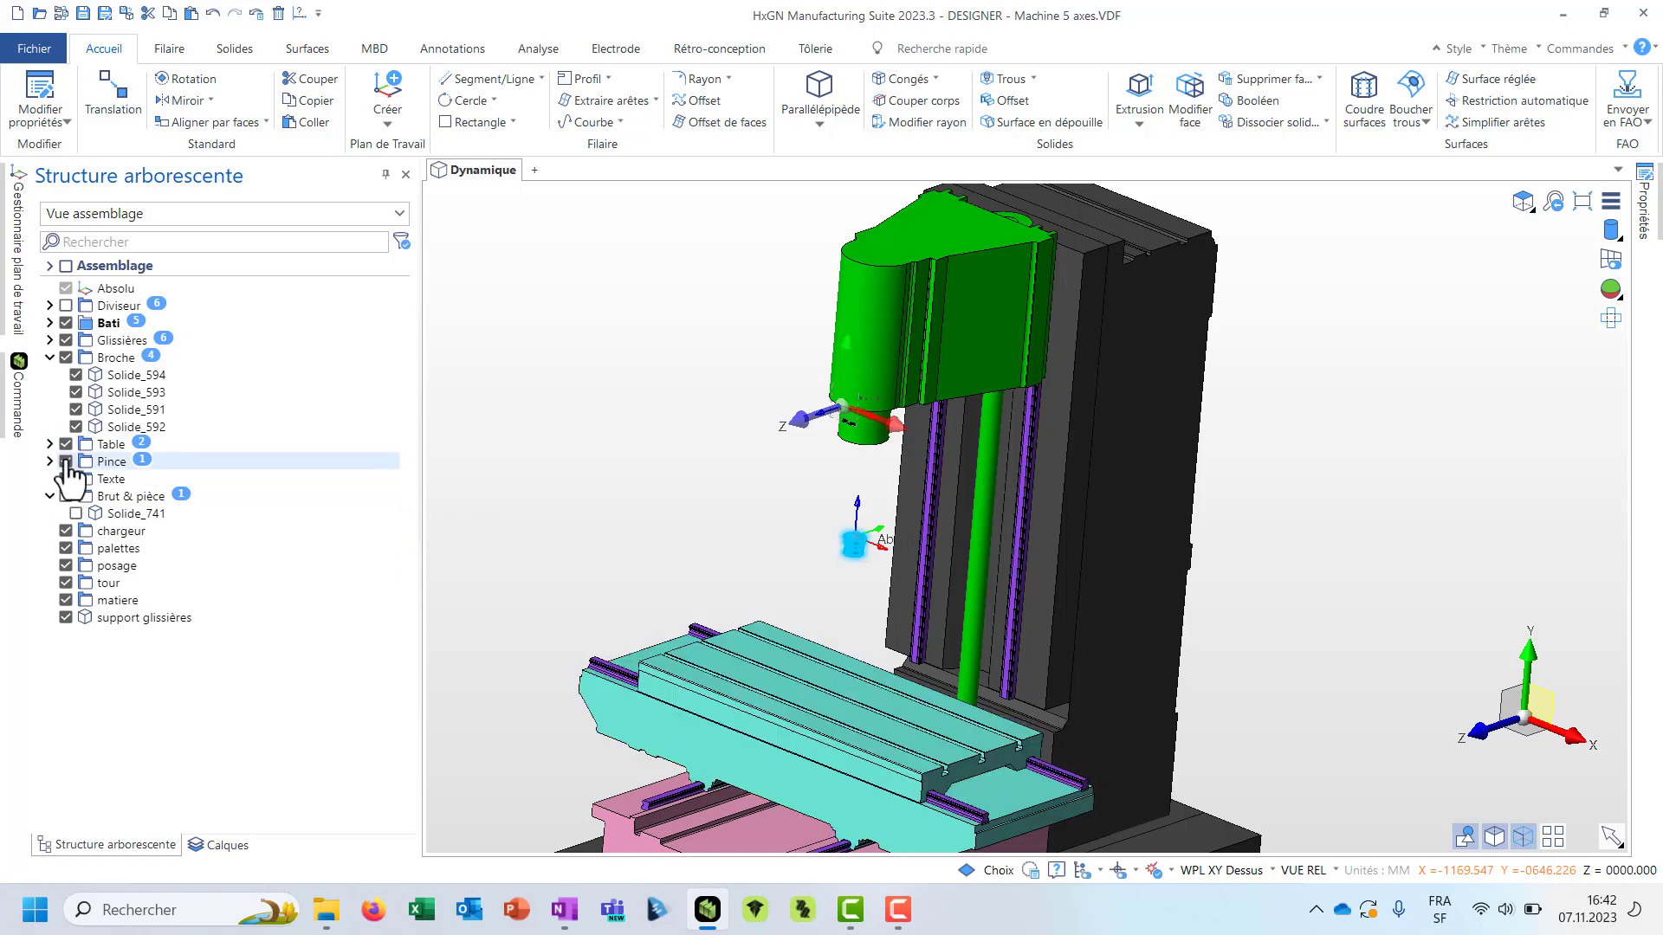
- Place a cylinder in subtractive Boolean mode on the raised table strip's top face, offset 10,9,0 from its corner
scroll(684, 762, "up", 5)
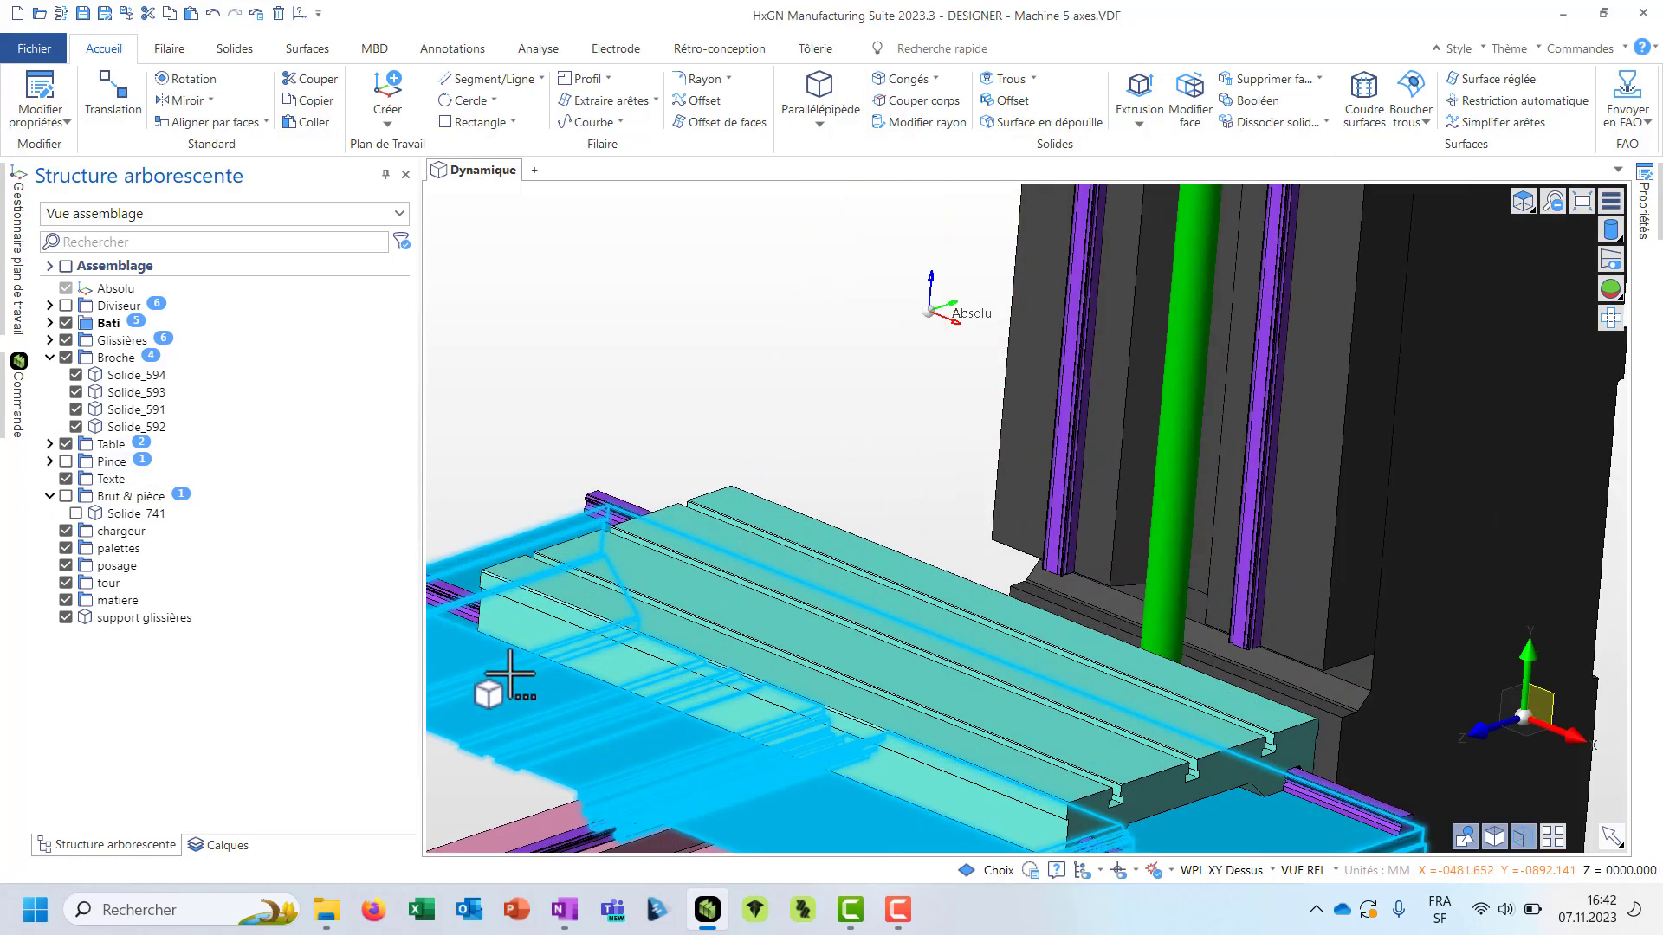
scroll(524, 534, "up", 5)
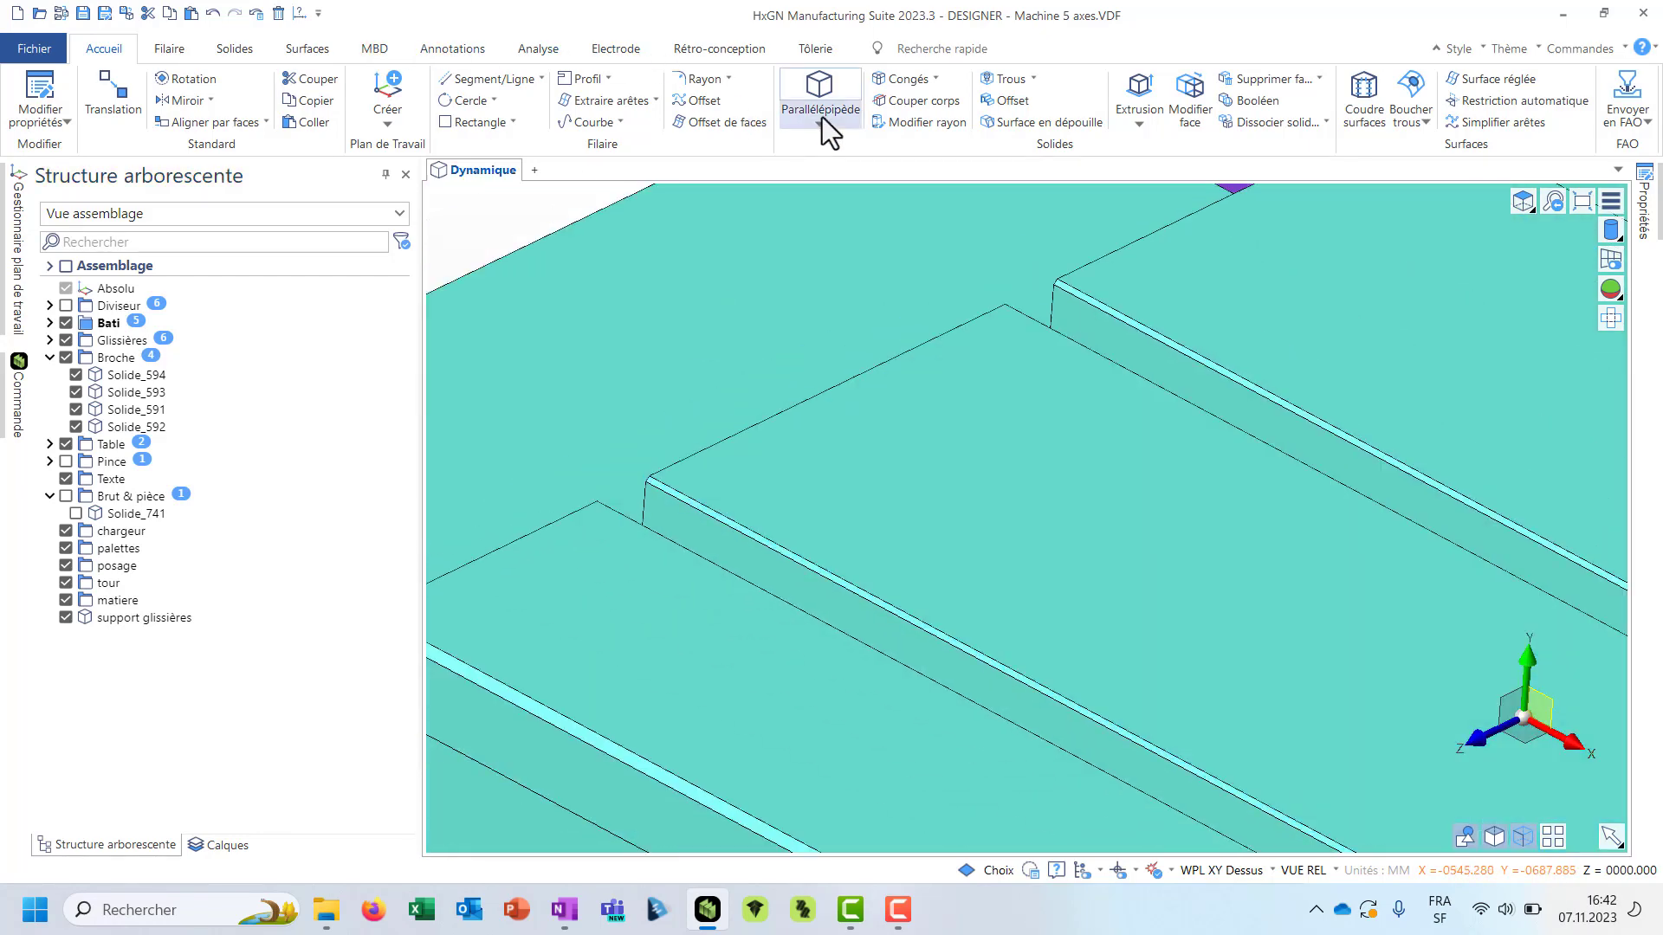
left_click(823, 123)
left_click(829, 147)
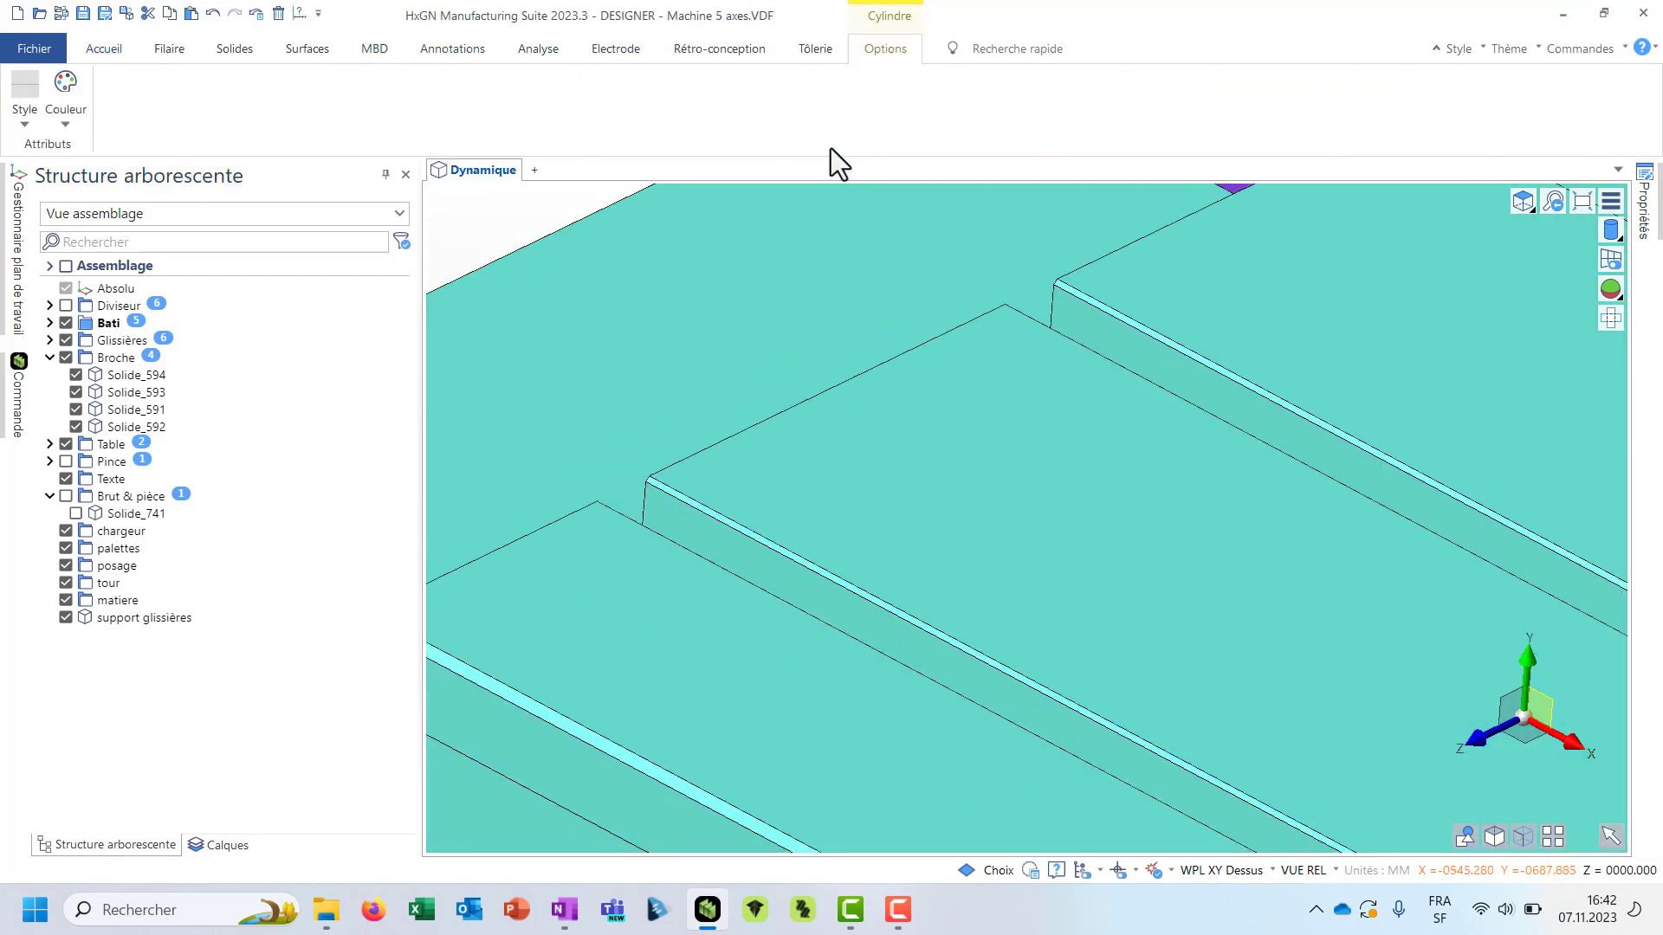
scroll(1123, 338, "down", 3)
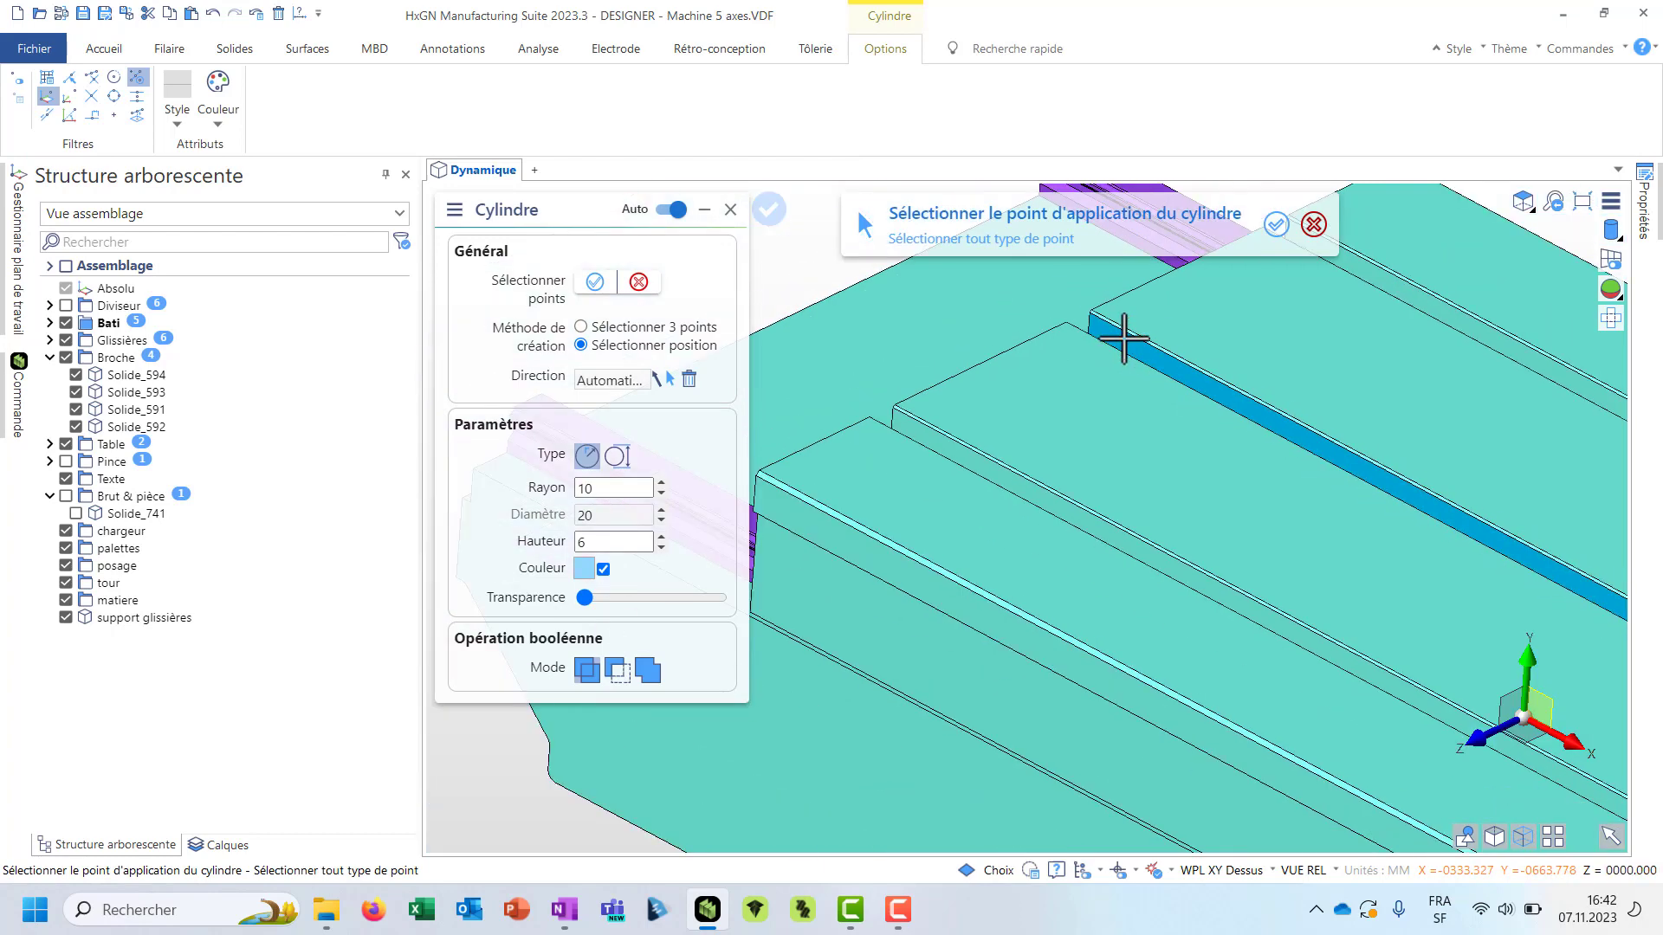
scroll(920, 618, "up", 3)
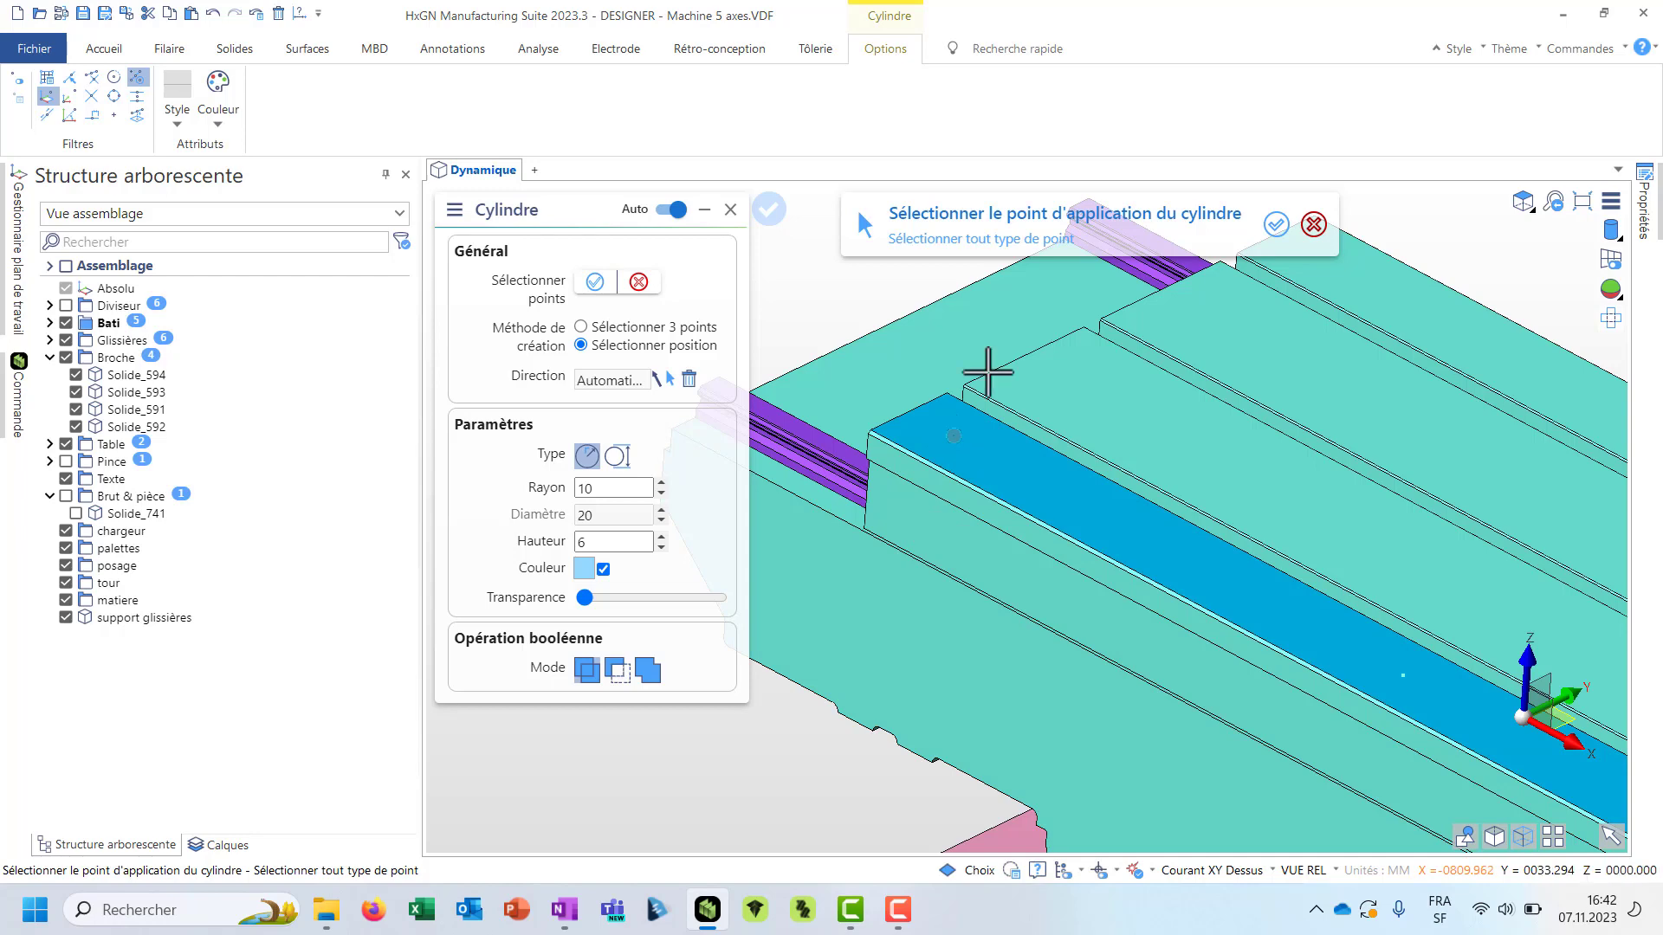
scroll(983, 371, "up", 4)
scroll(904, 449, "up", 2)
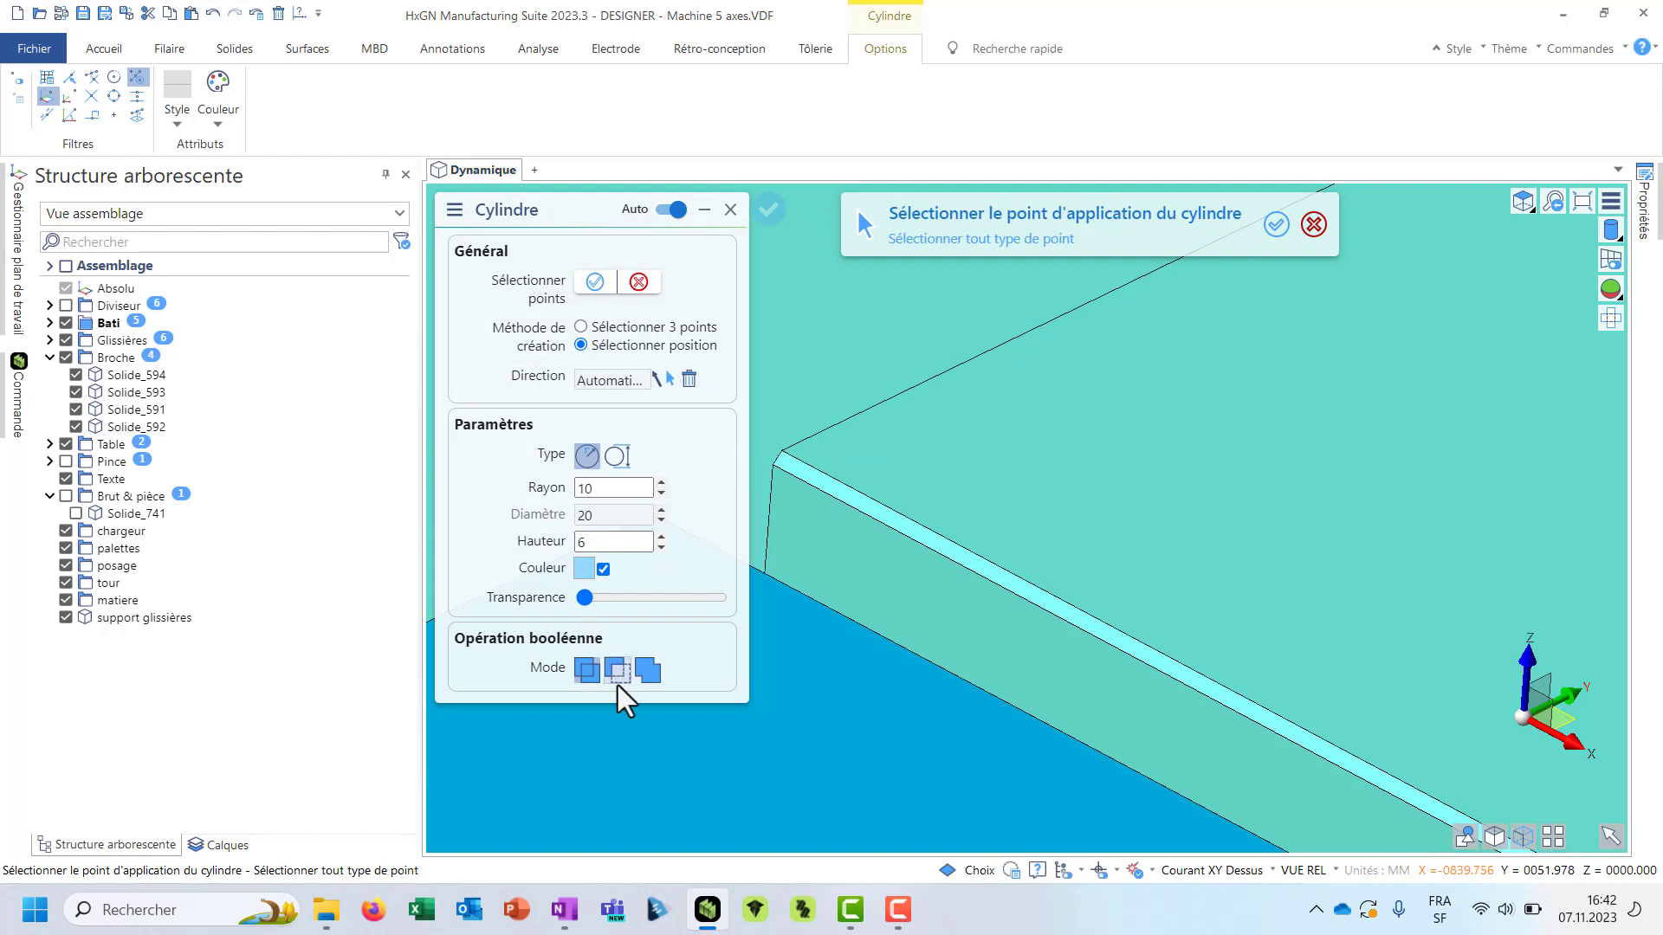
left_click(617, 670)
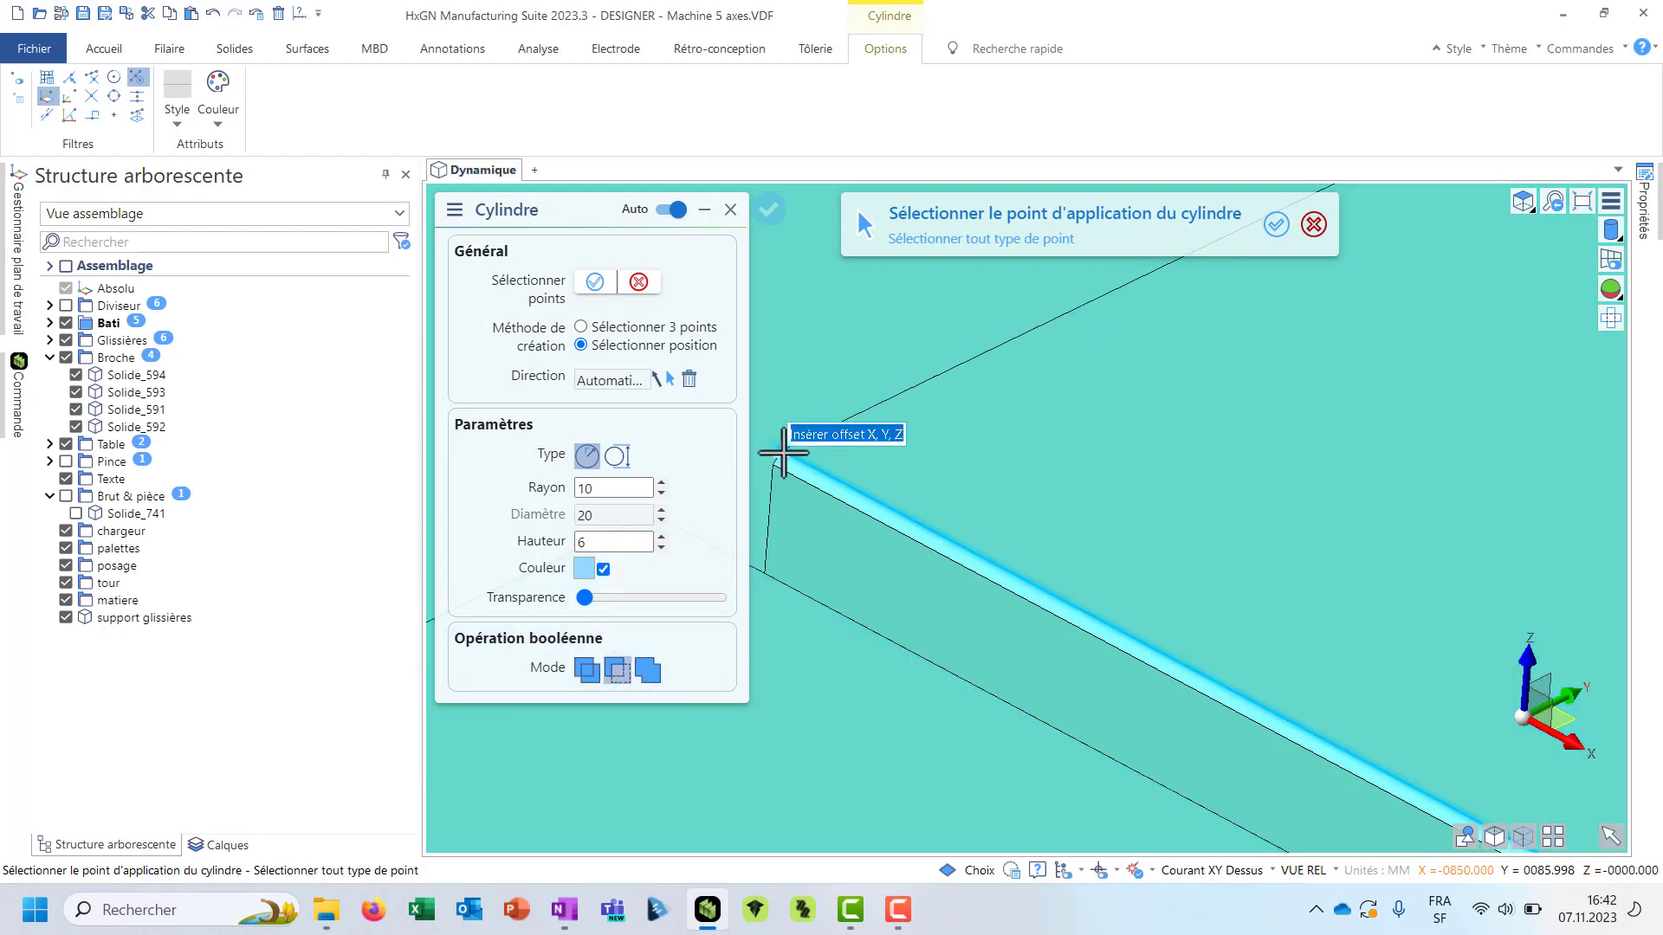
type("10")
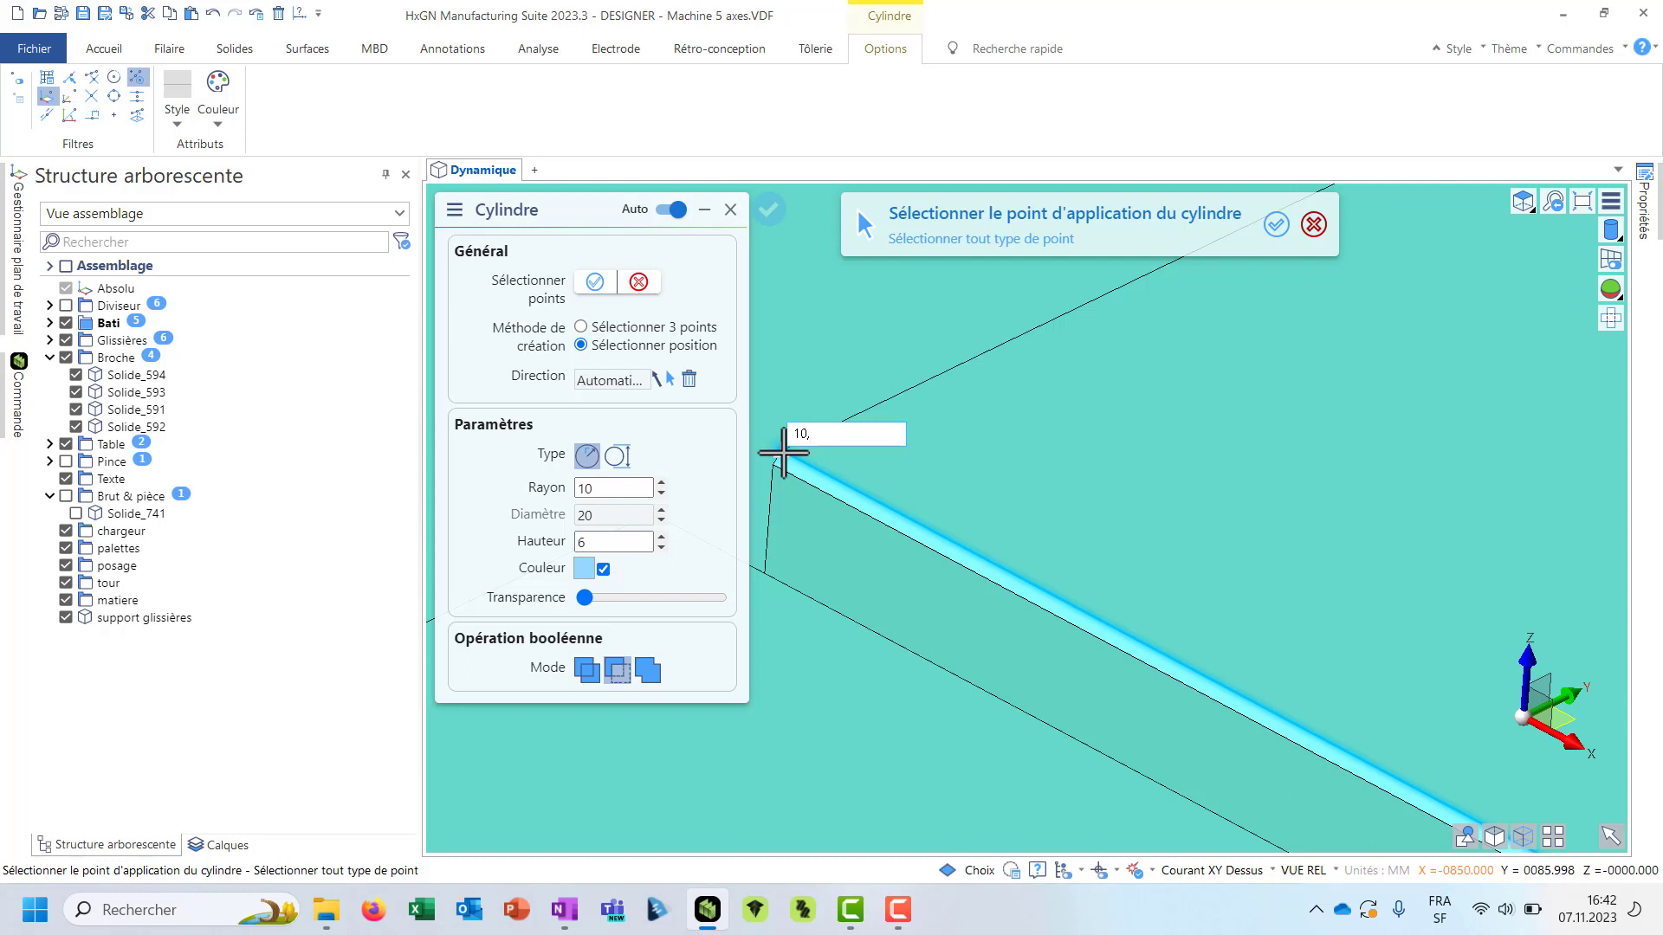
type(",9,0")
key("Return")
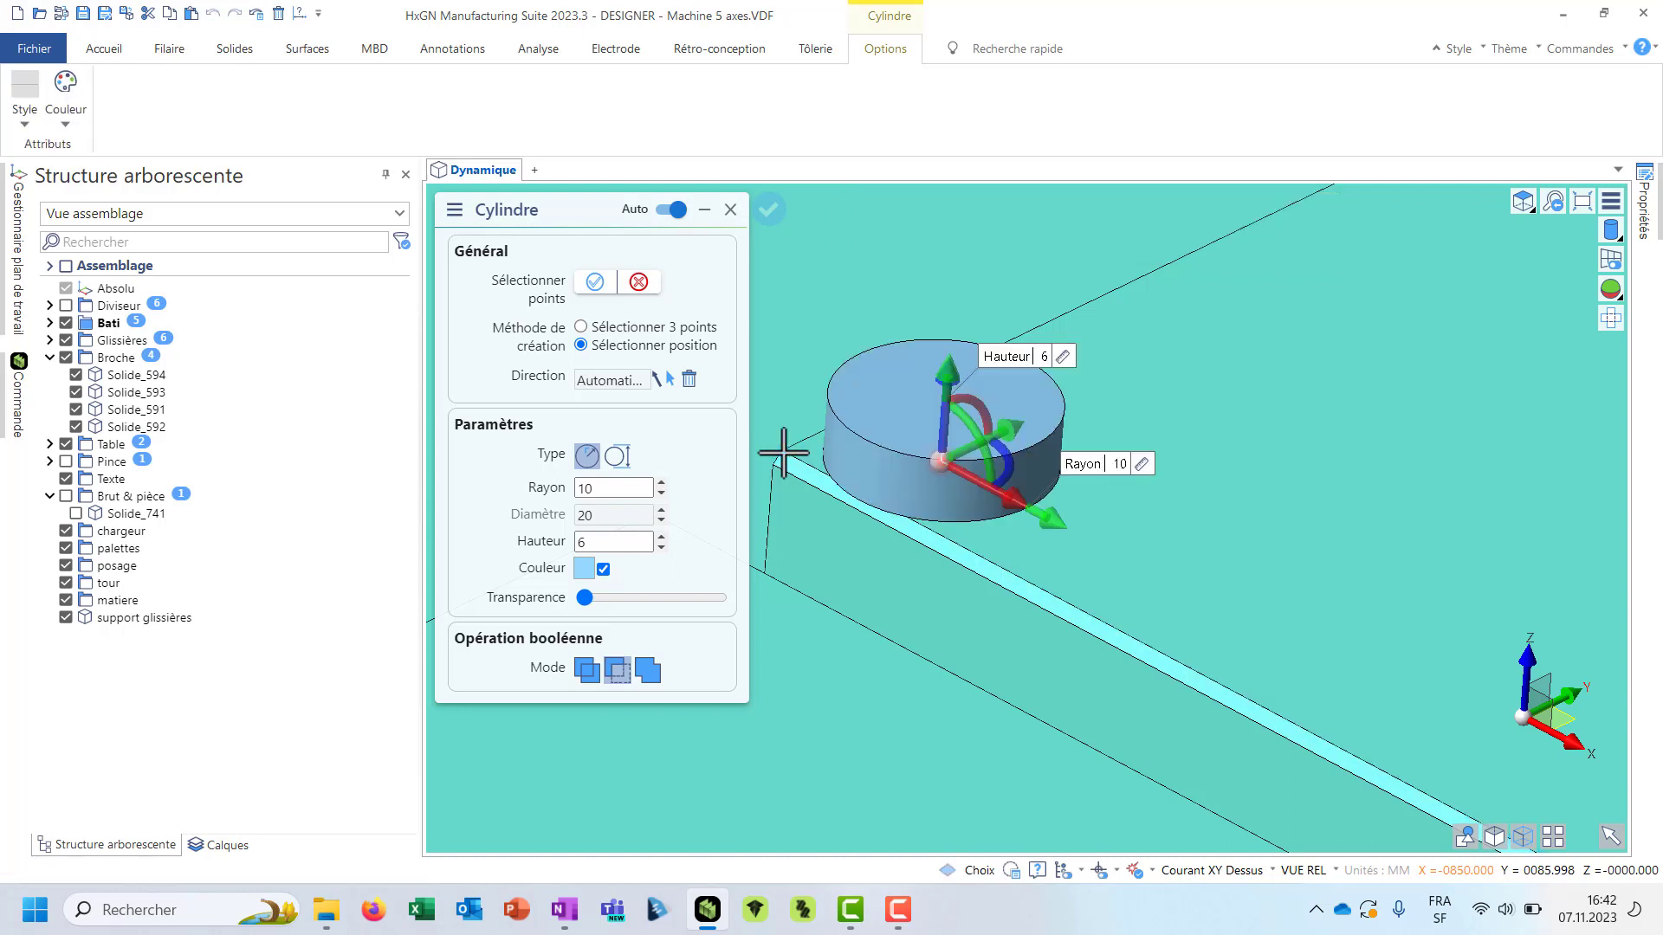
- Set the cylinder's radius to 3 and height to -6, and cut it out of the table
left_click(617, 490)
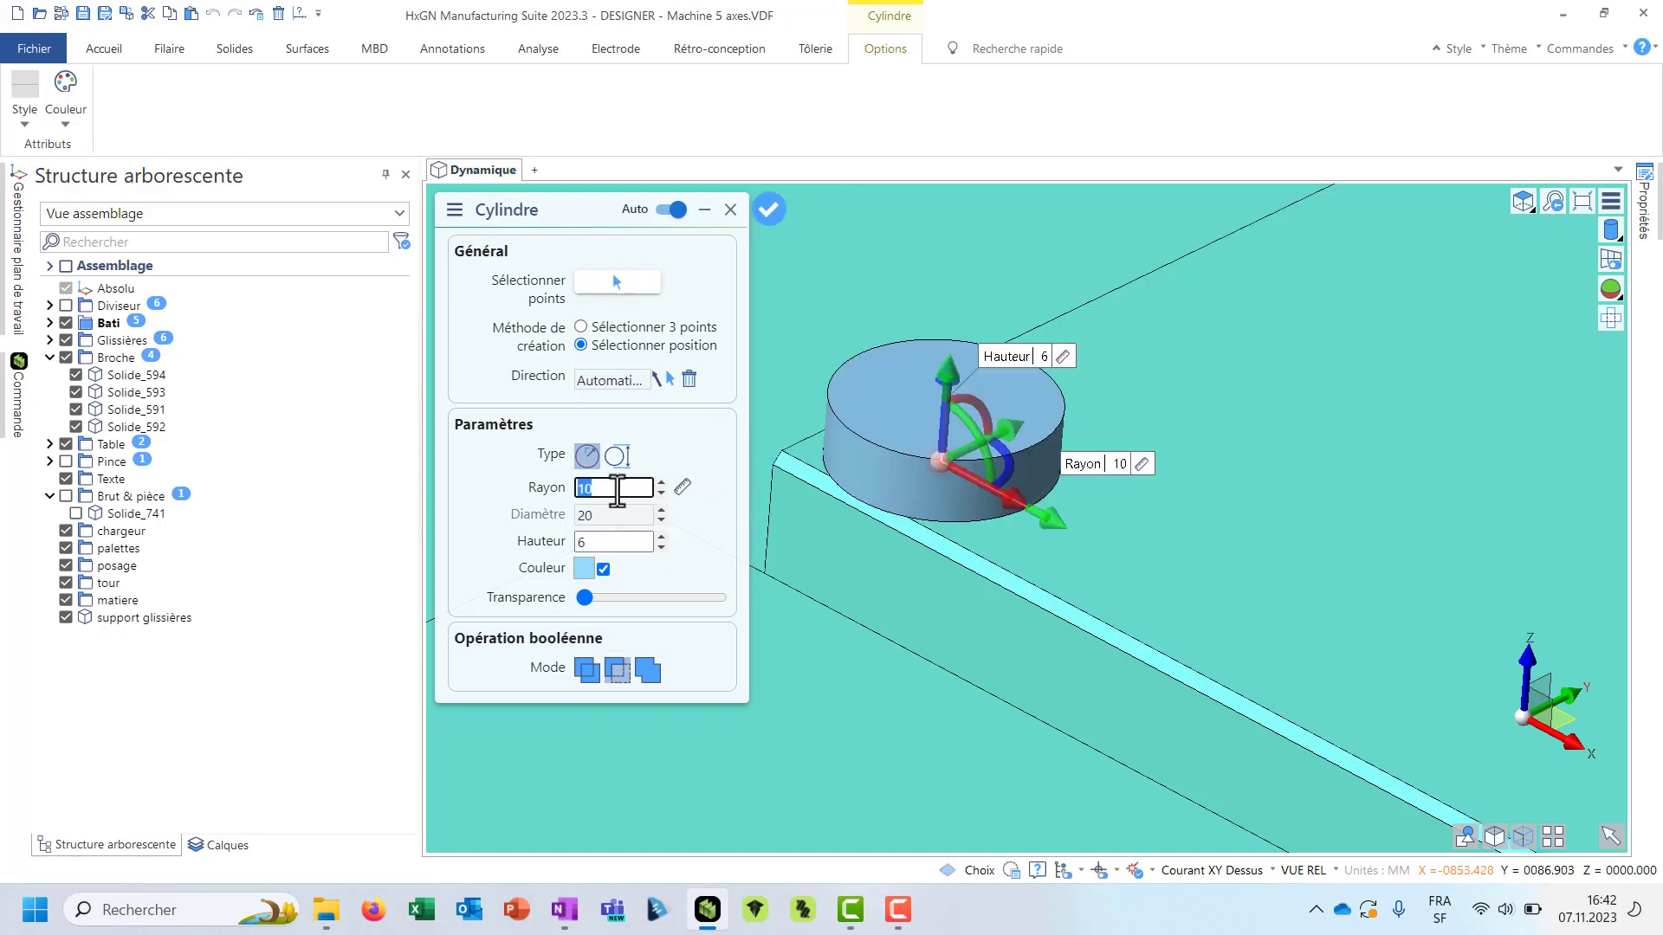
type("3")
key("Tab")
type("-")
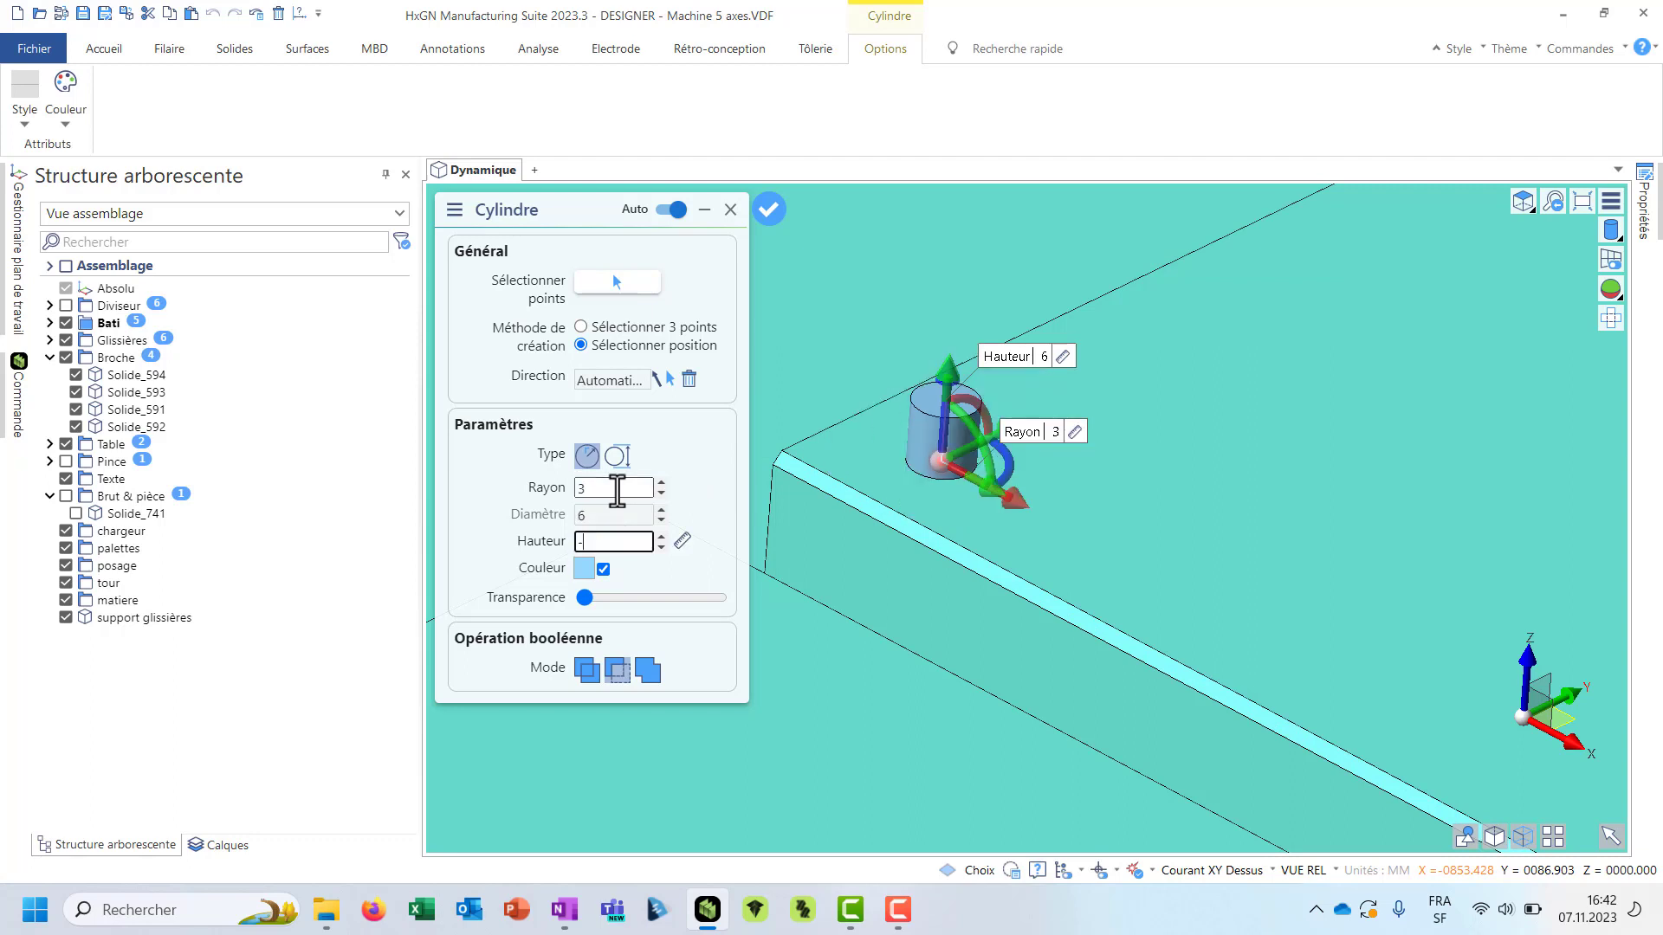
type("6")
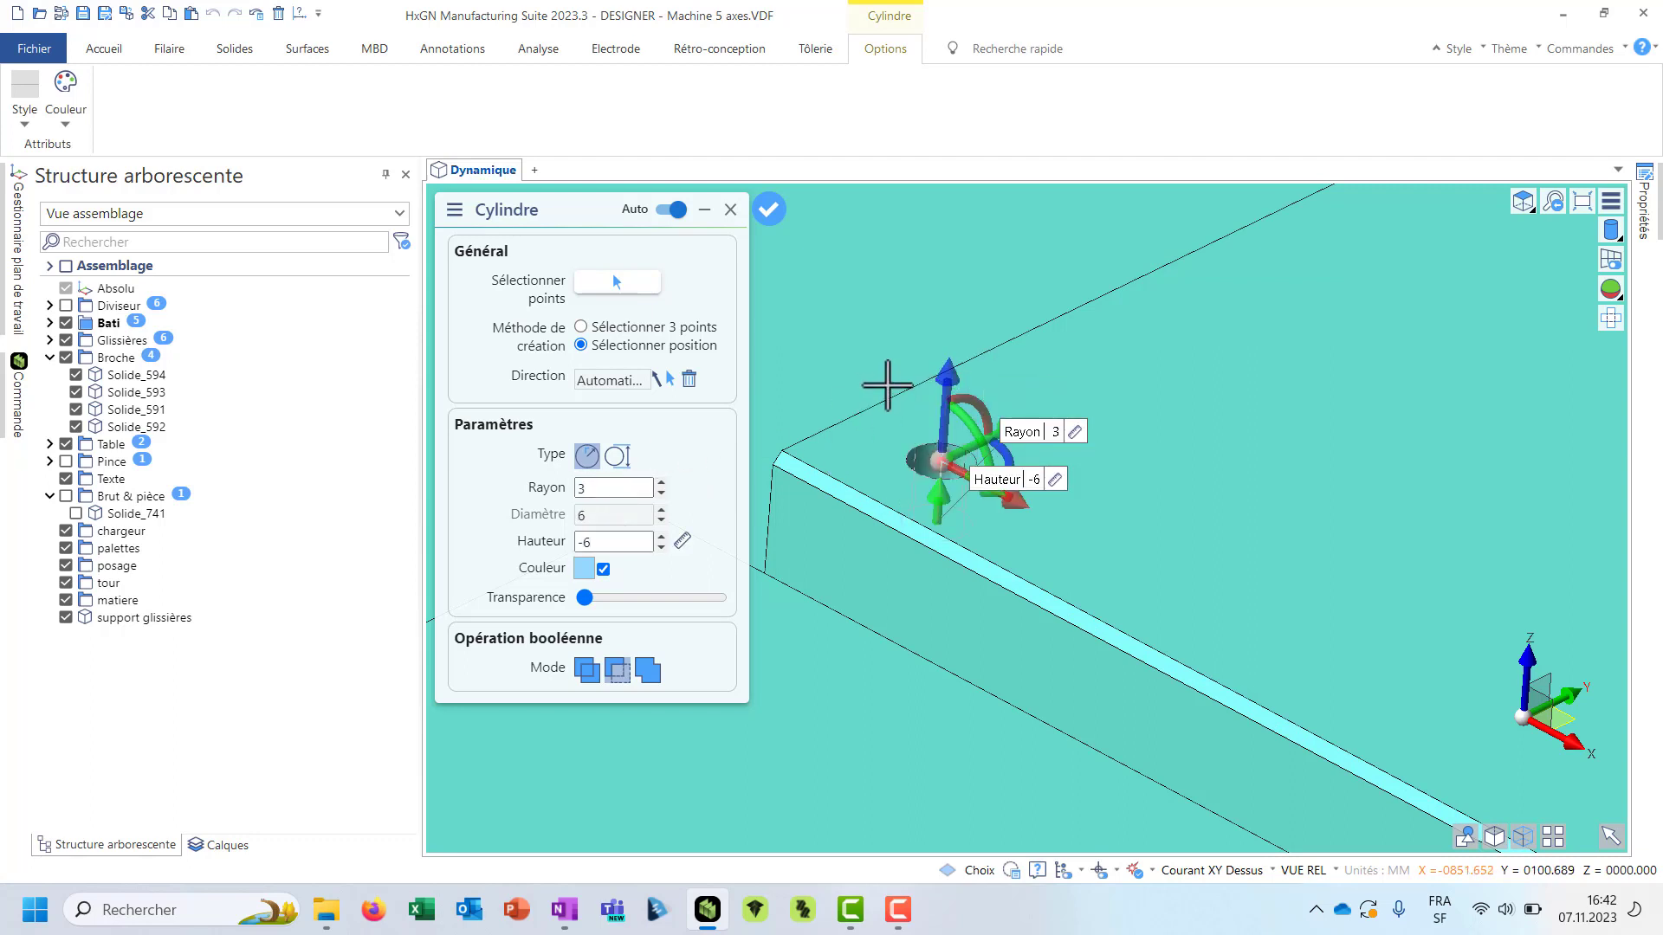
key("Return")
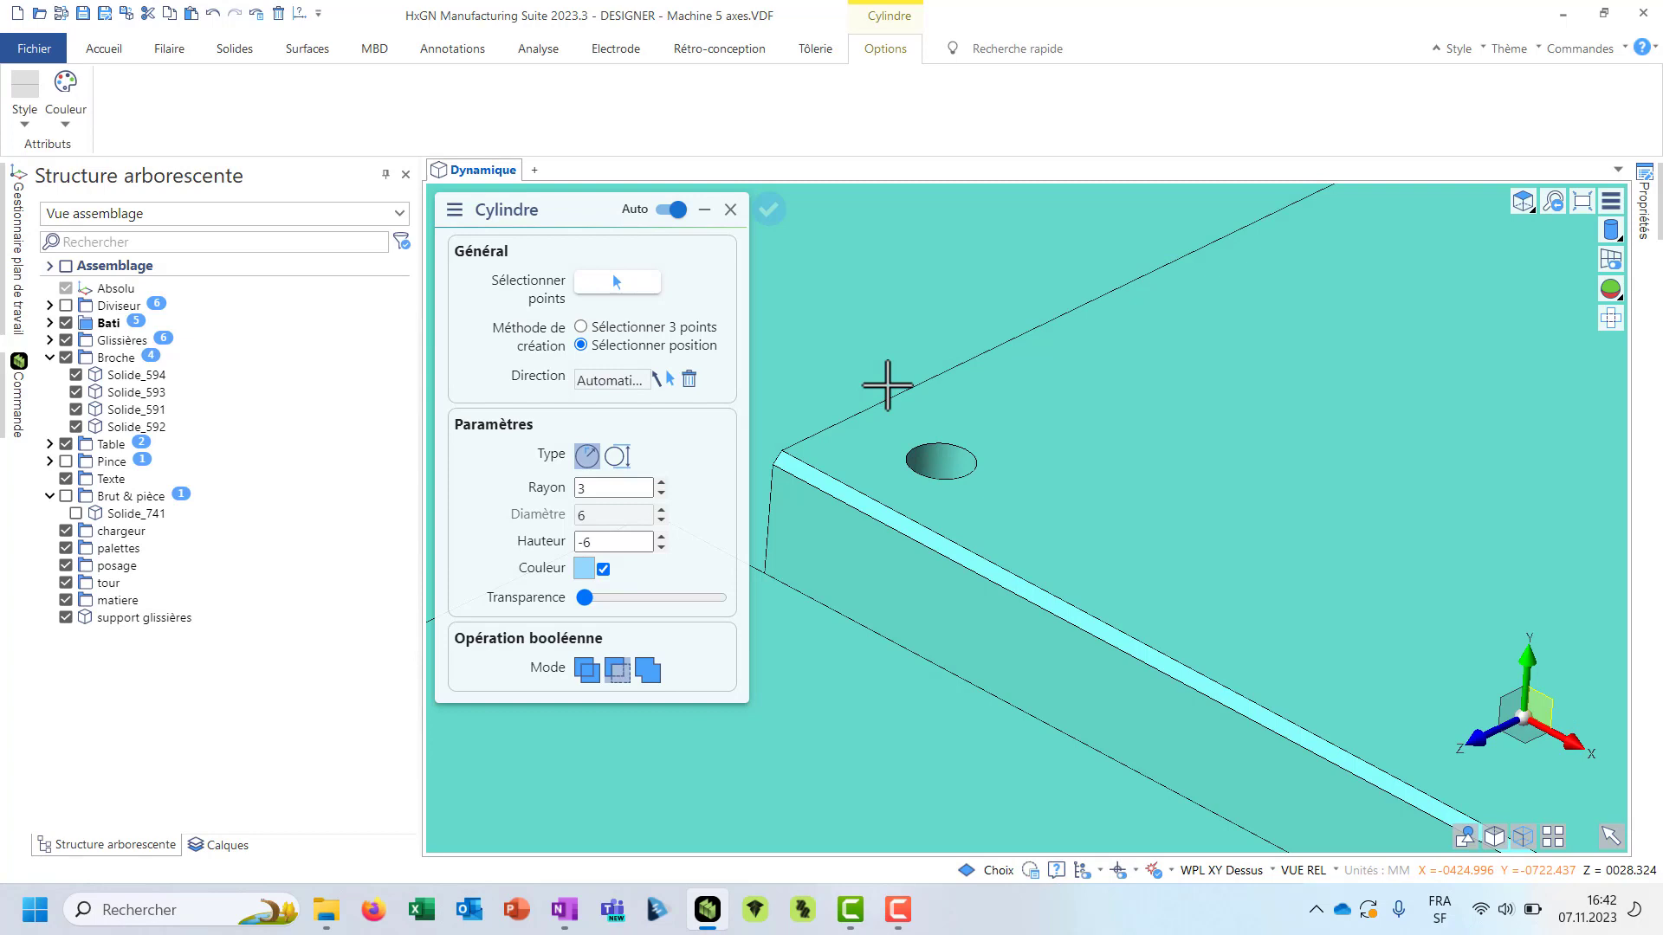
key("Escape")
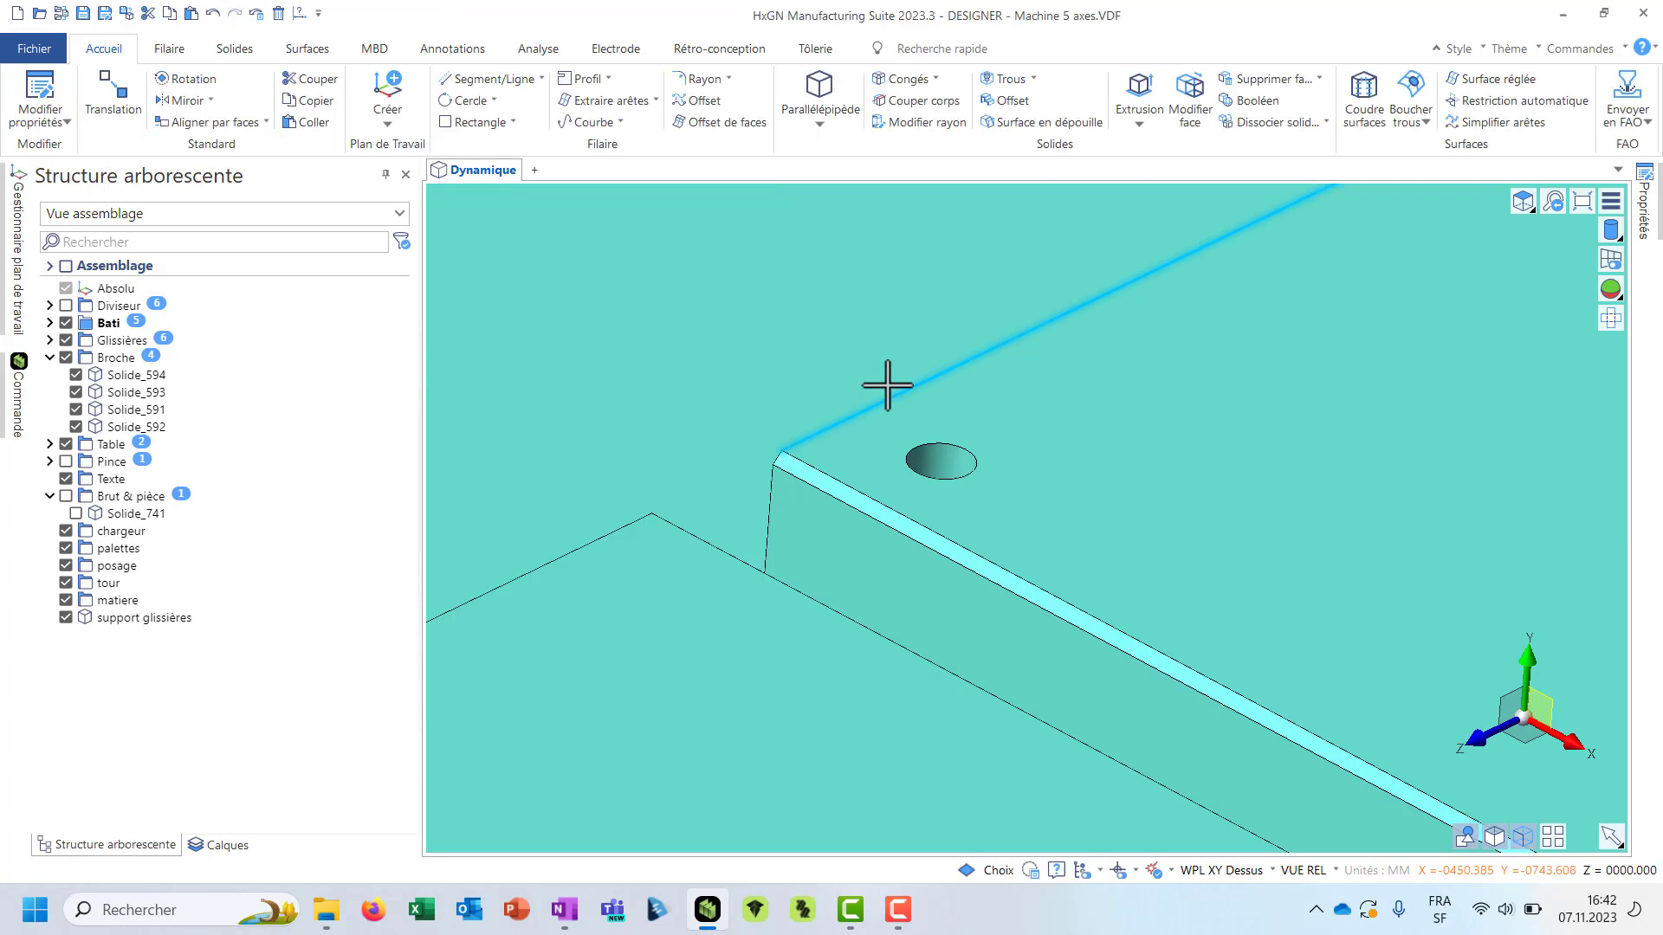
- Pattern the table hole with 20 instances over 830 and 4 instances over 70.9988, with the second direction along the strip's short edge
left_click(223, 52)
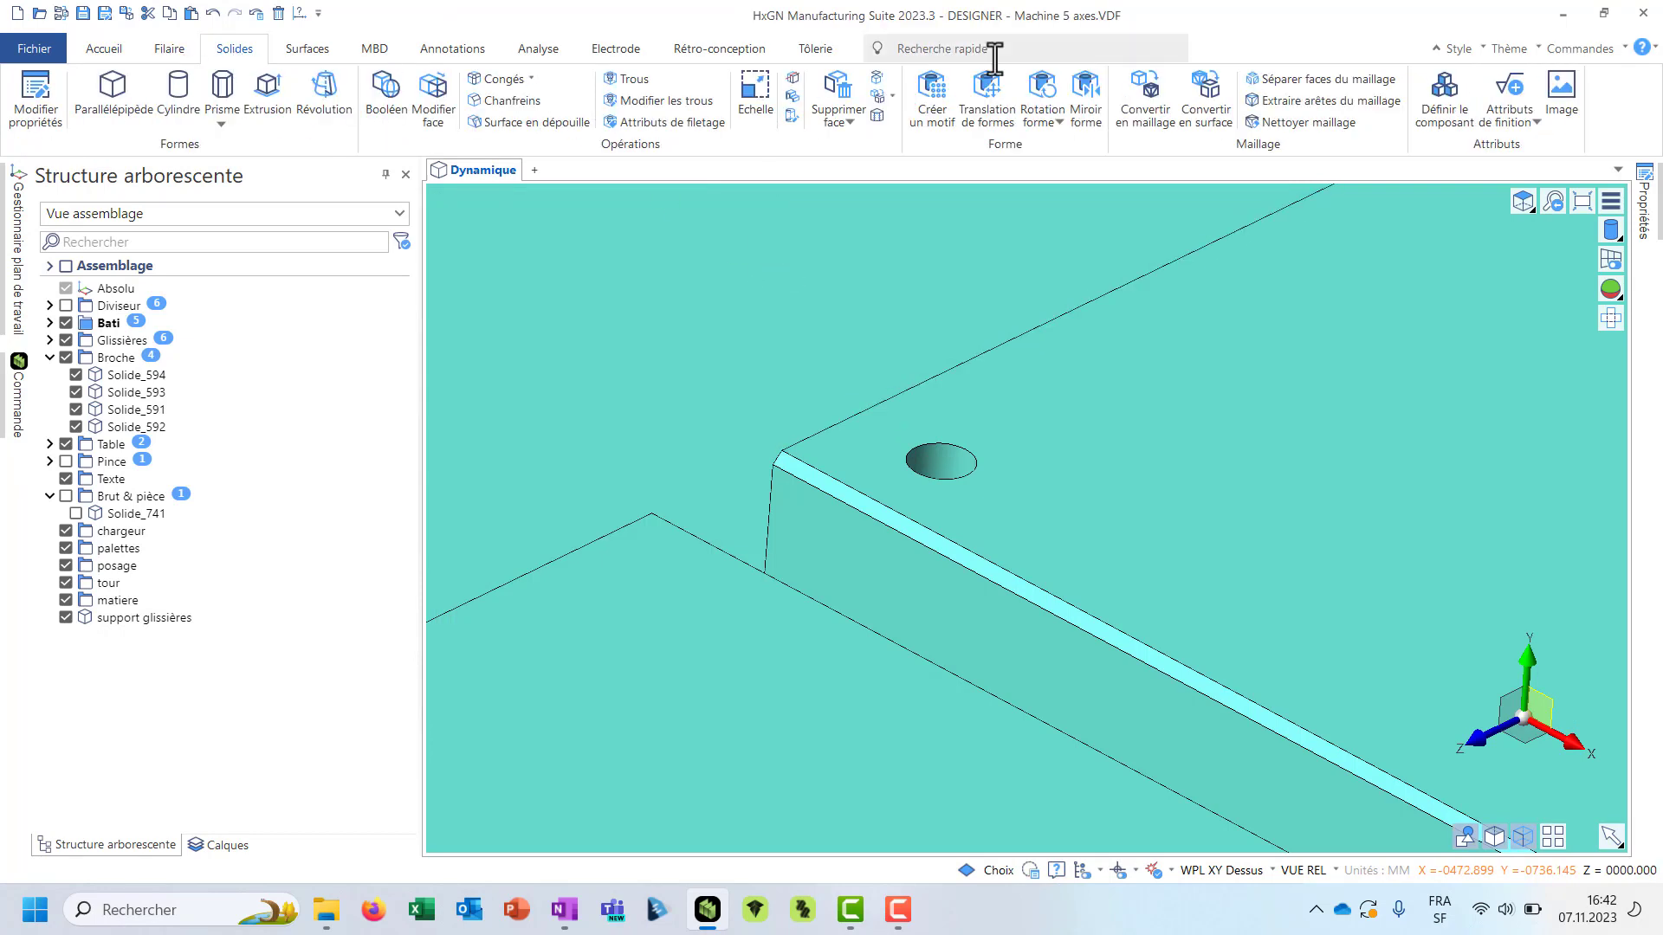
left_click(934, 94)
left_click(940, 485)
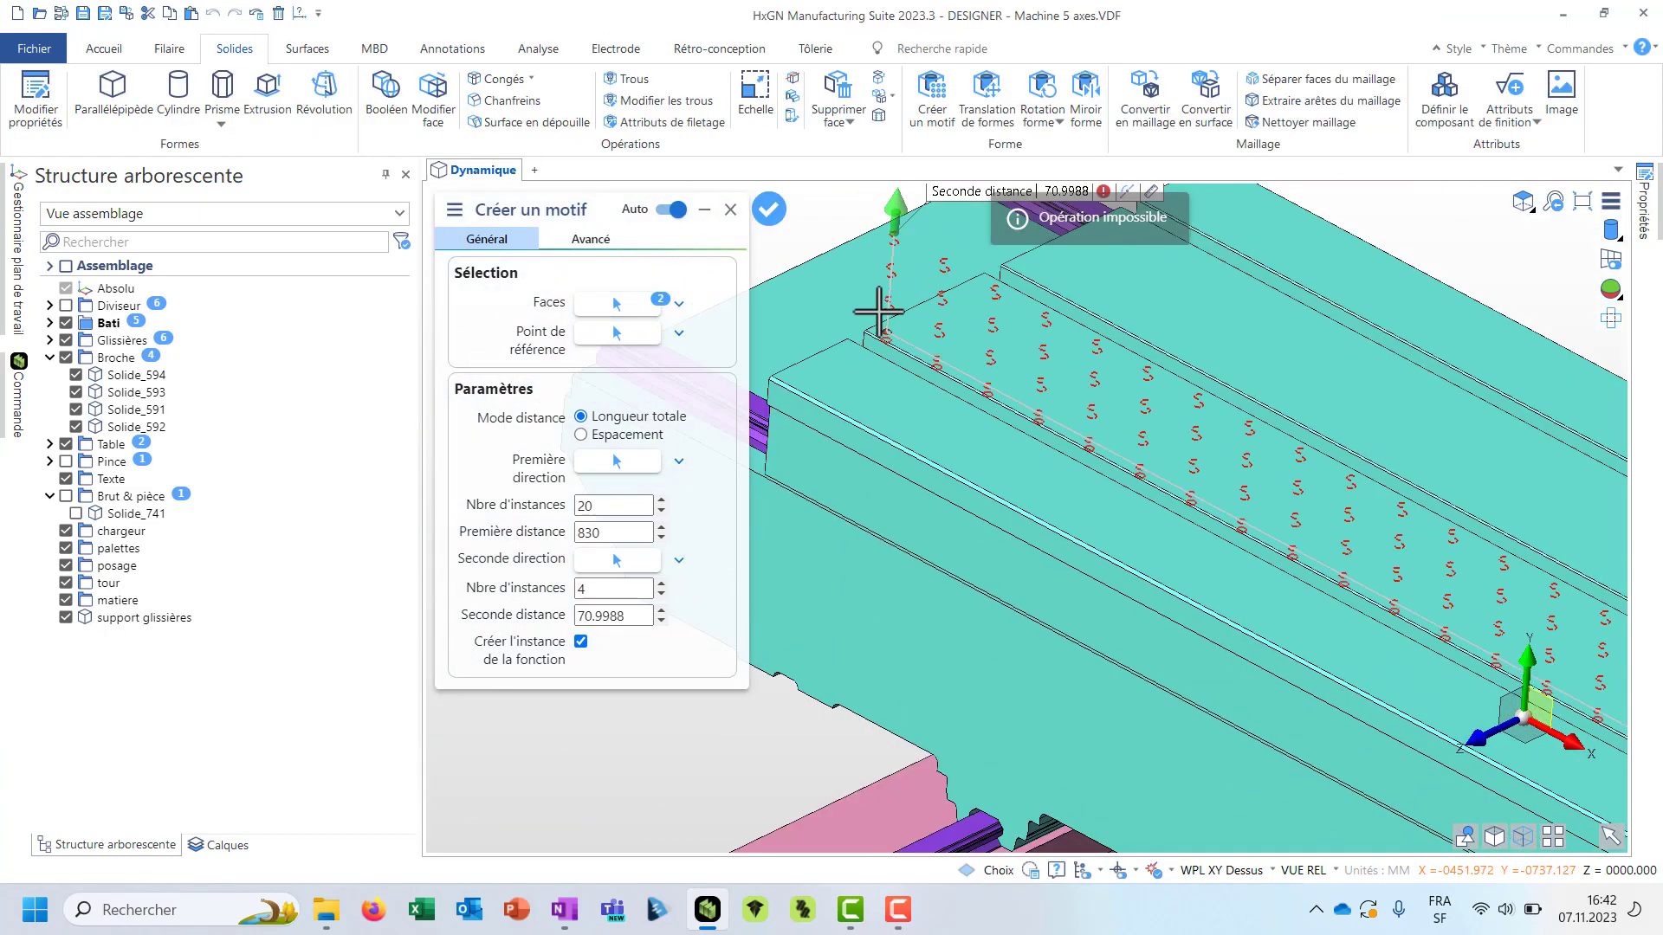
scroll(879, 310, "down", 2)
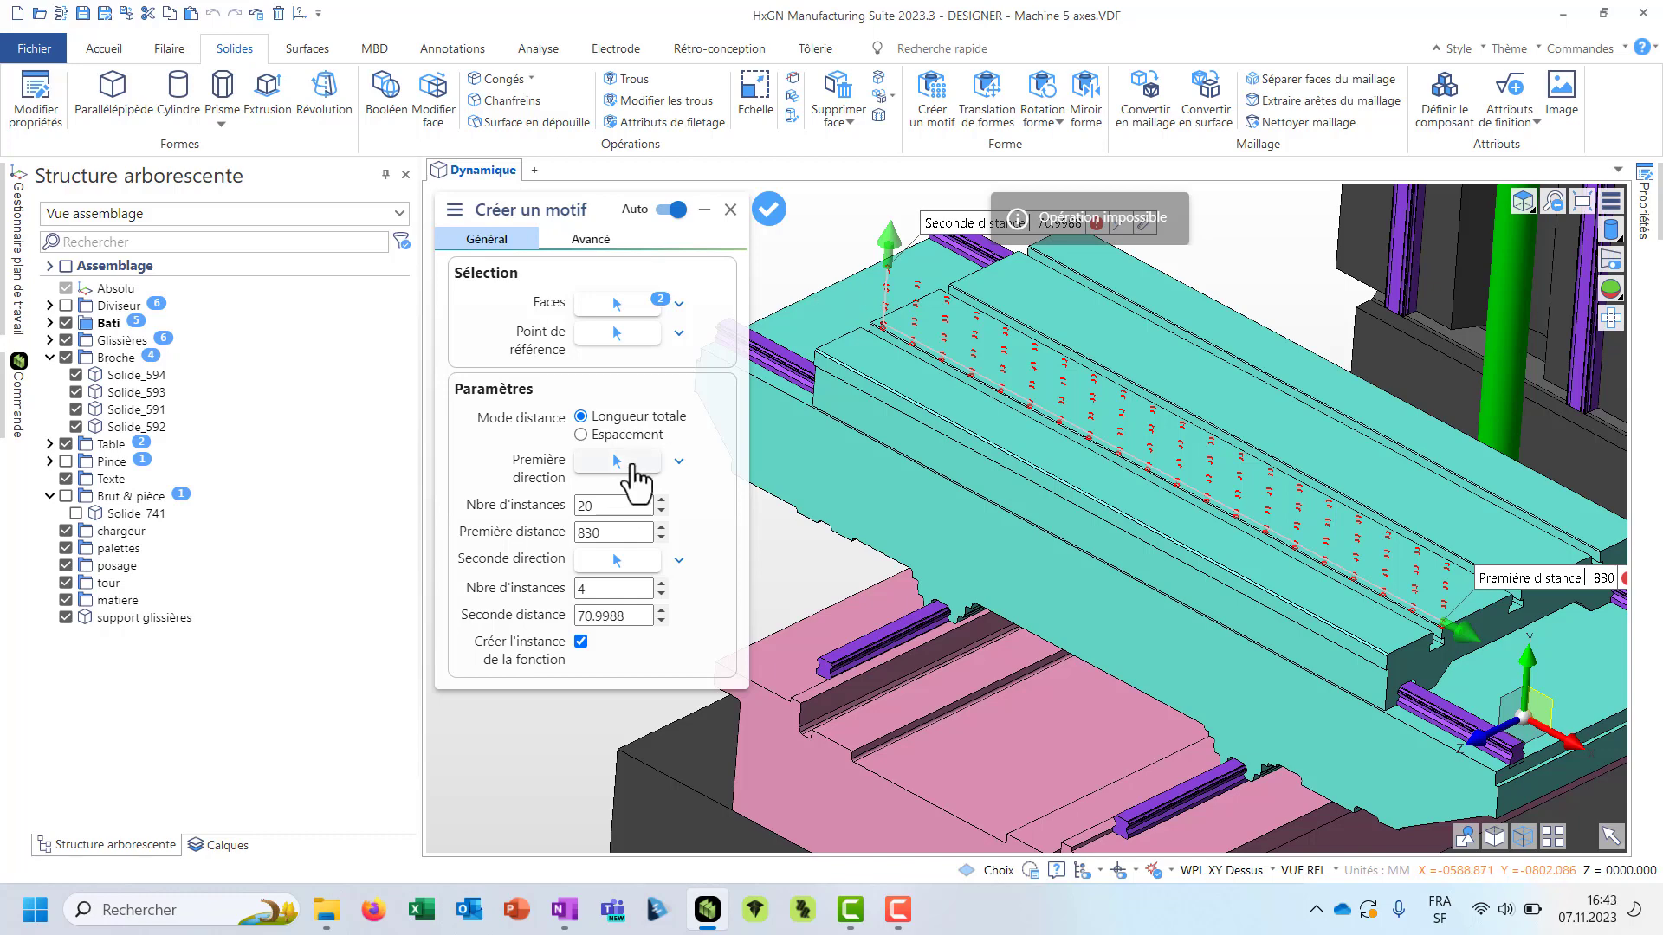
left_click(613, 561)
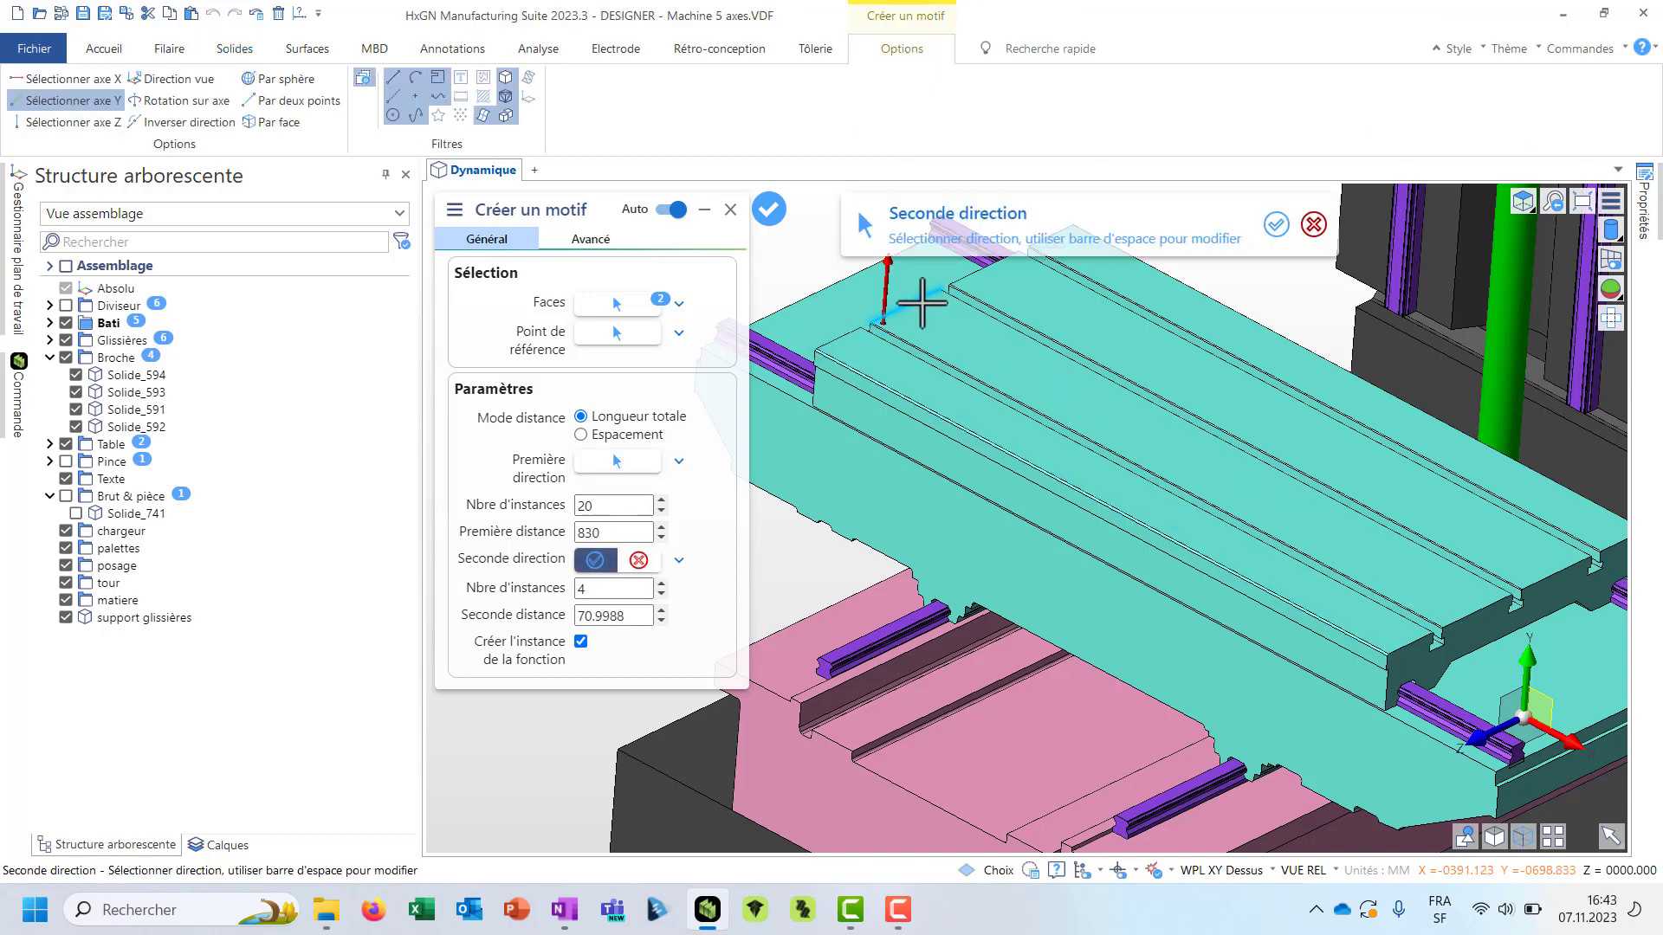
left_click(925, 305)
scroll(928, 316, "up", 5)
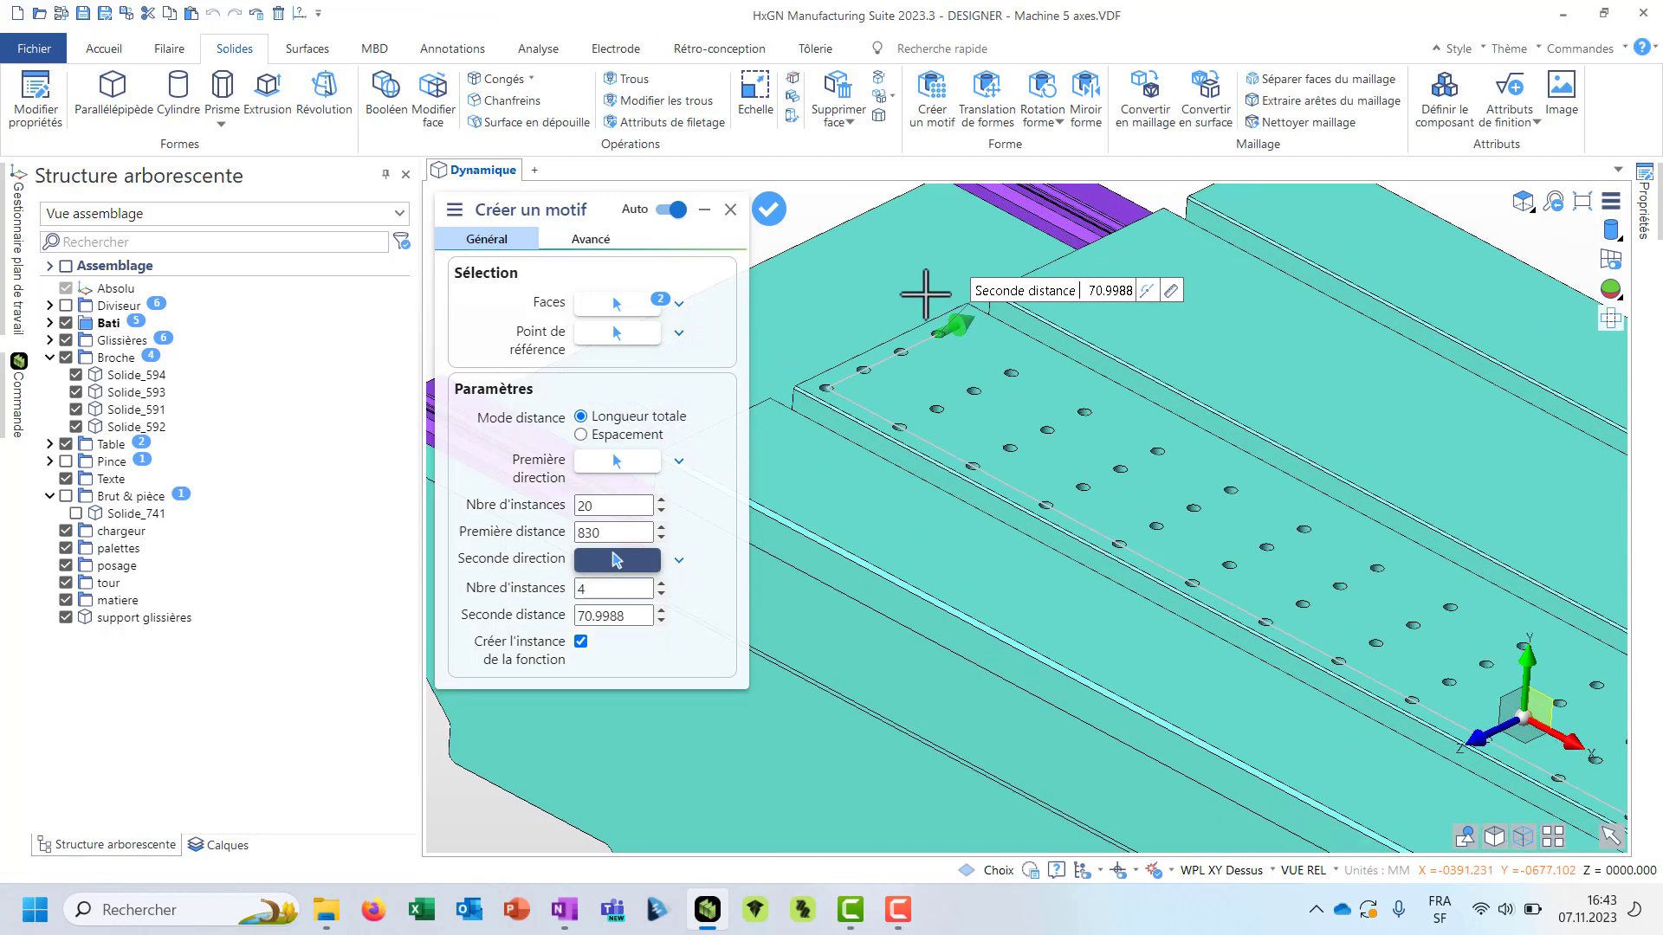
- Extend the pattern's second distance to 90.0004 using a ruled dimension to the strip's far long edge, and finish the pattern
left_click(1185, 318)
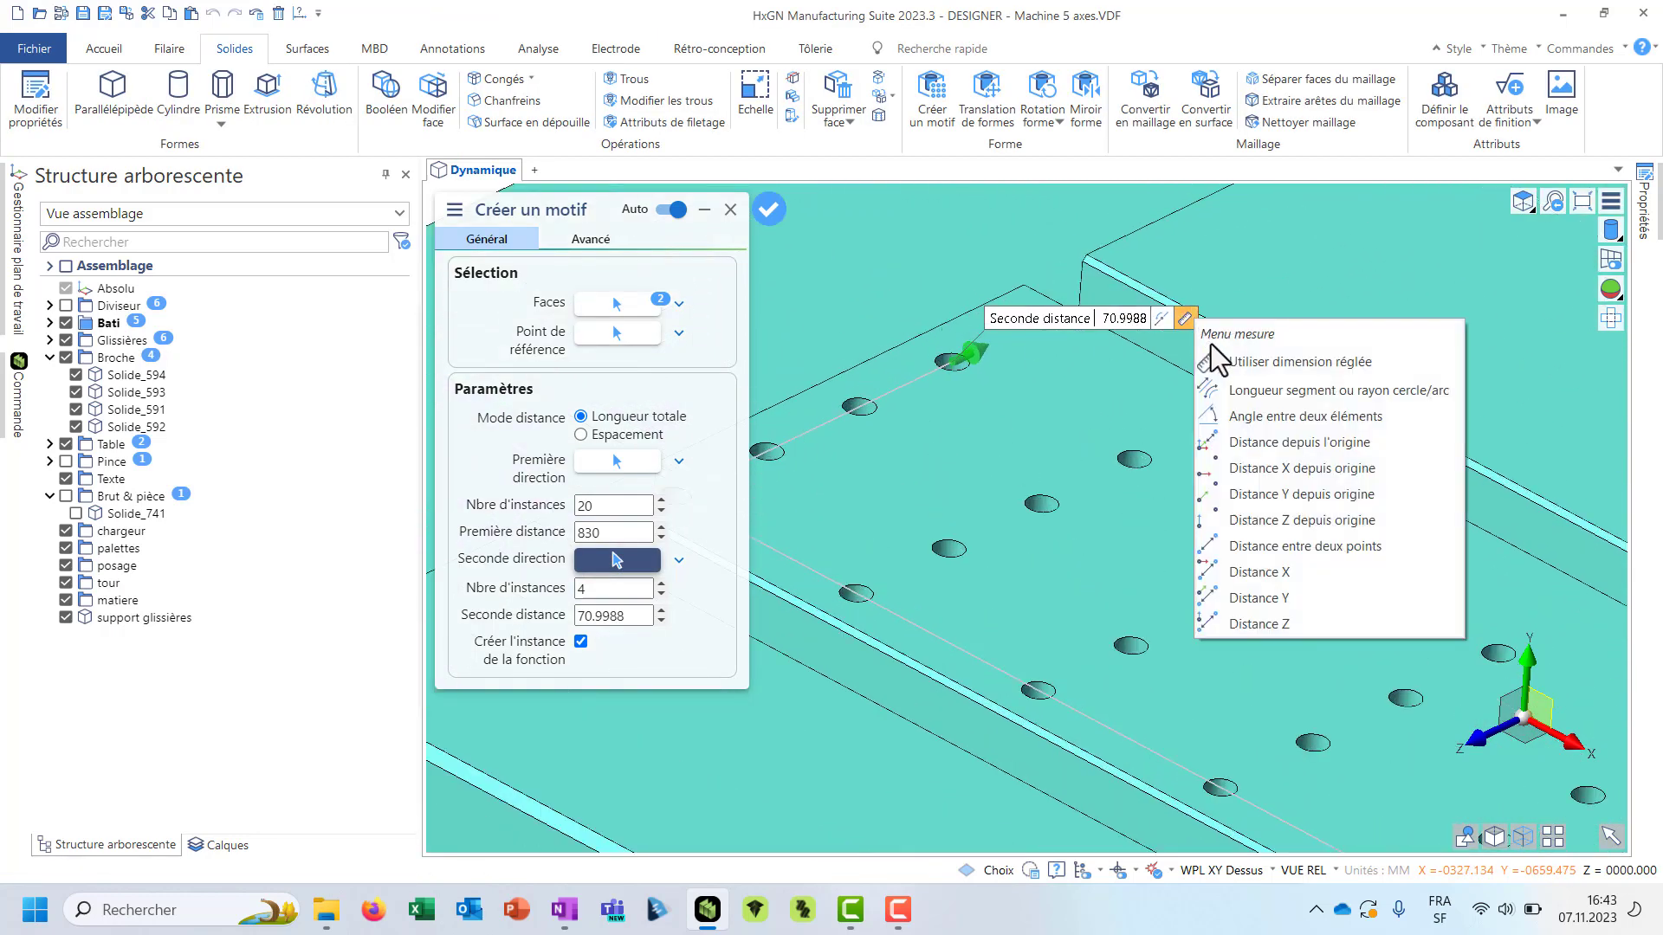
left_click(1238, 361)
left_click(1163, 358)
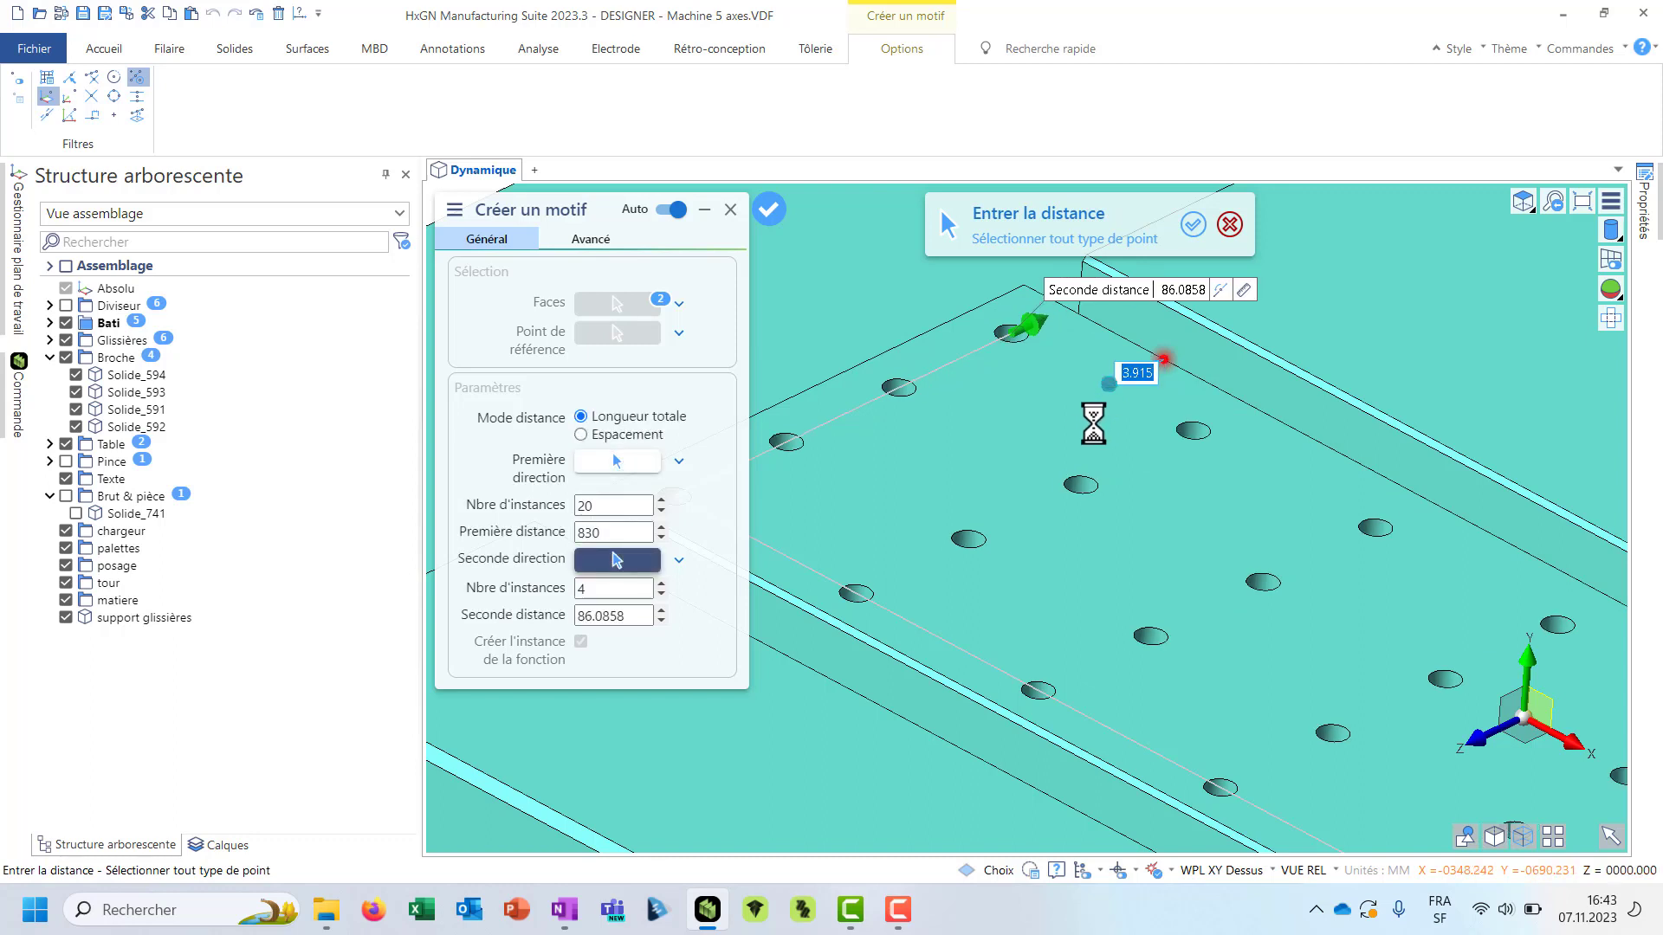
key("Return")
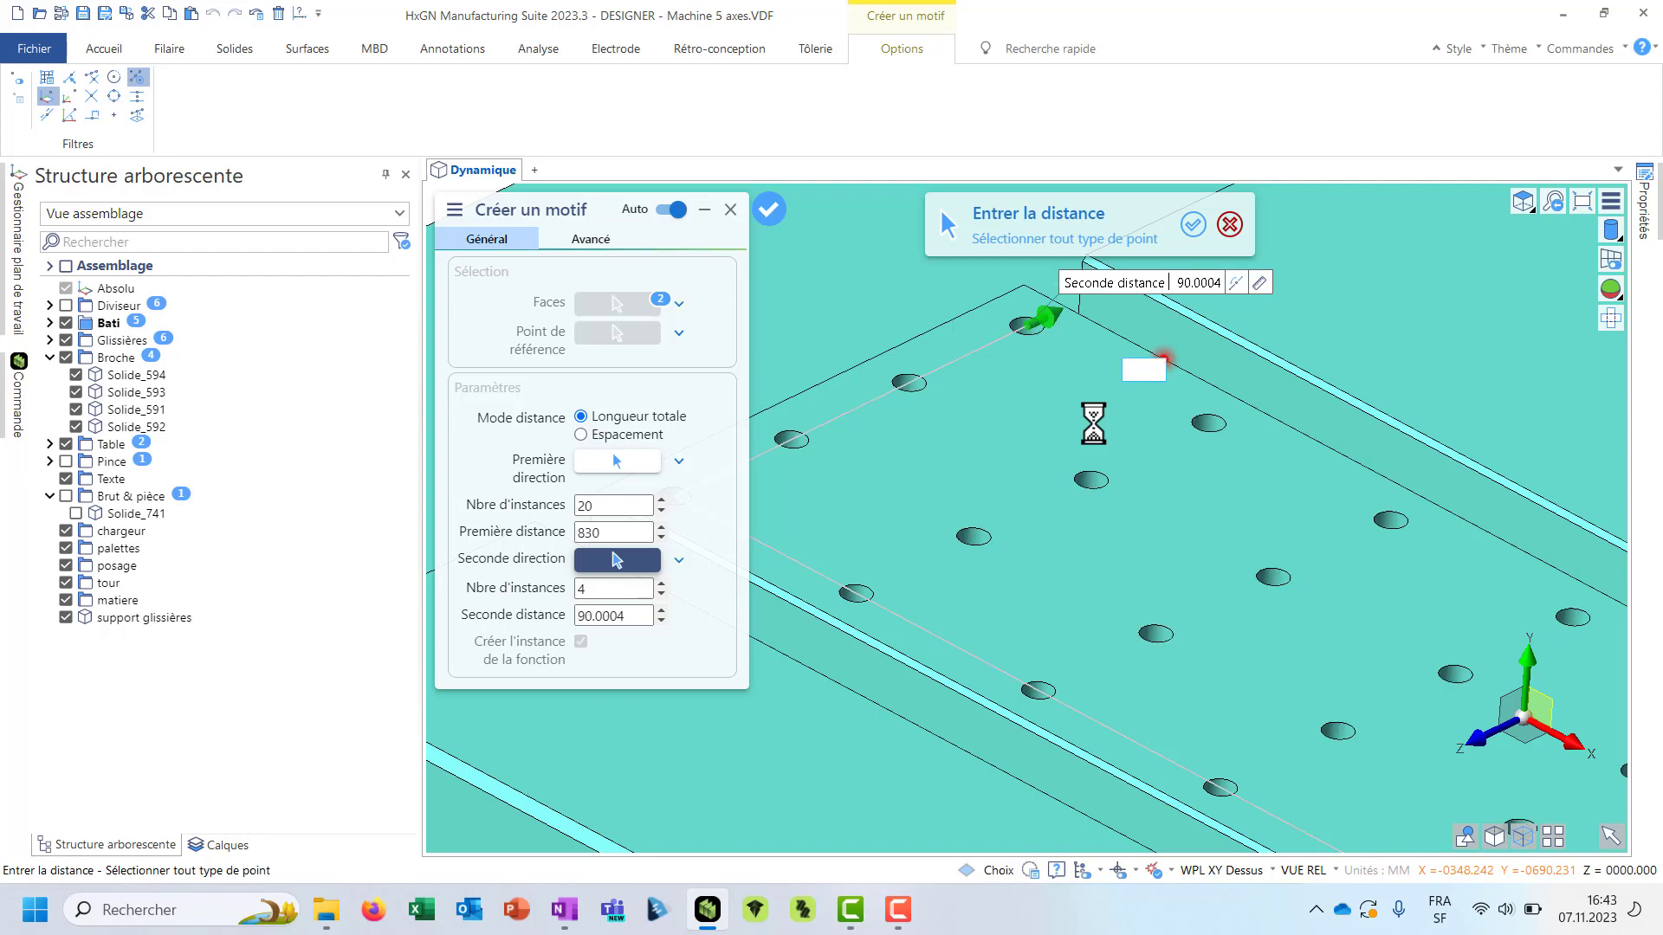
key("Escape")
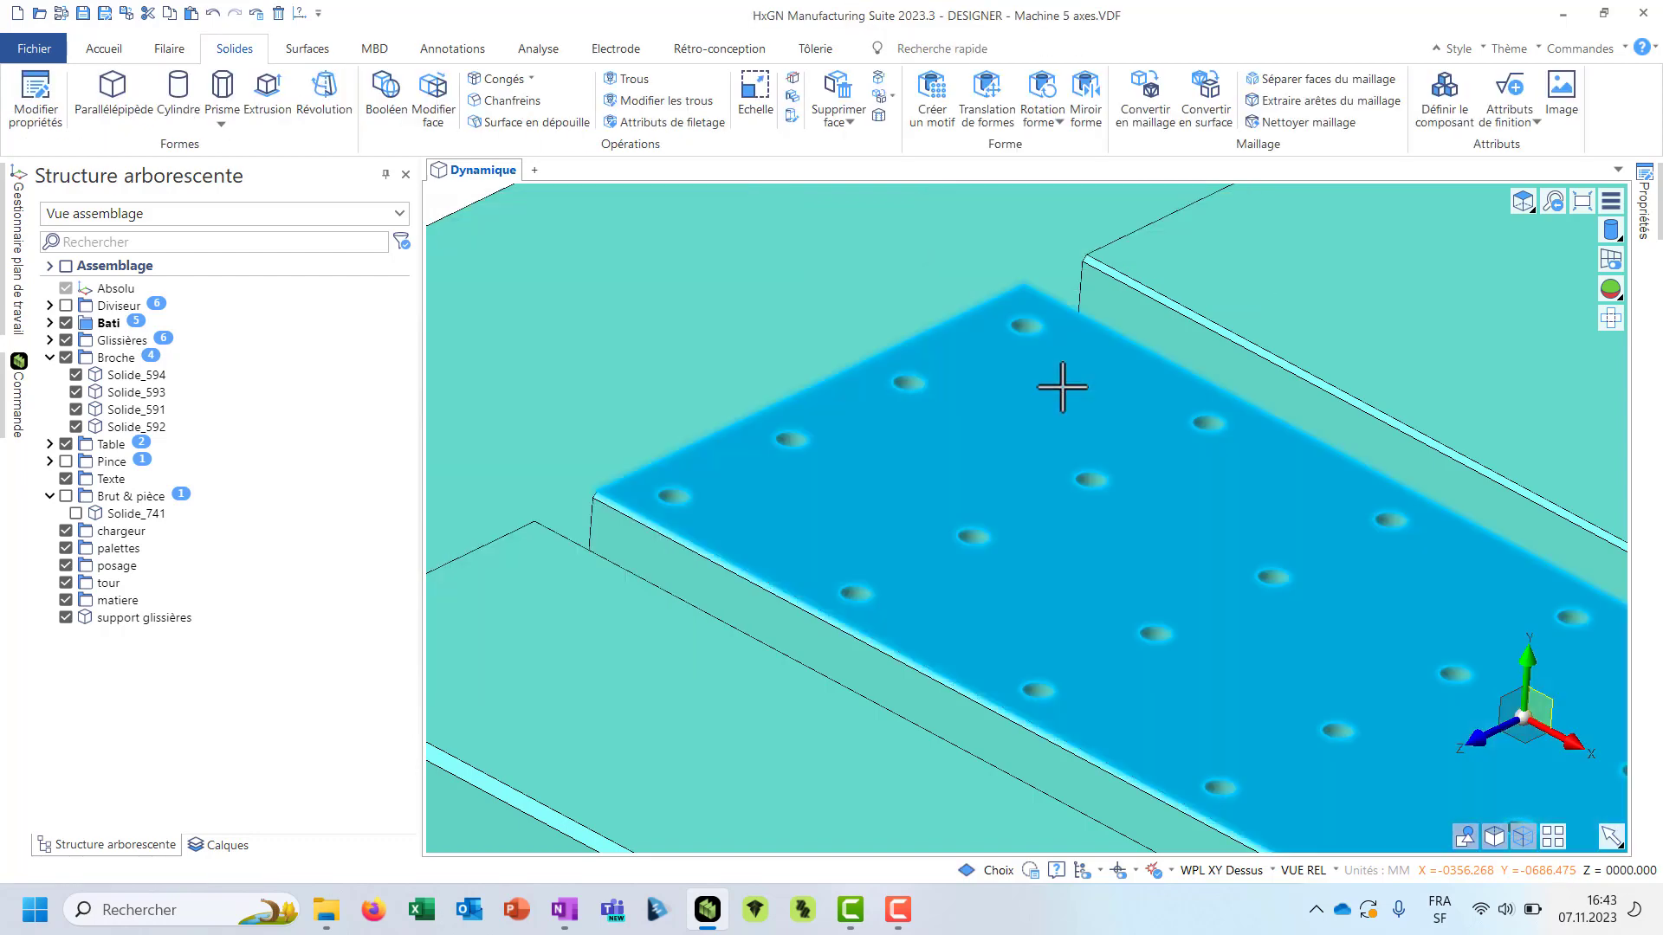
- Set the patterned holes' radius to 5 by editing the hole at the corner of the table strip
scroll(667, 502, "up", 5)
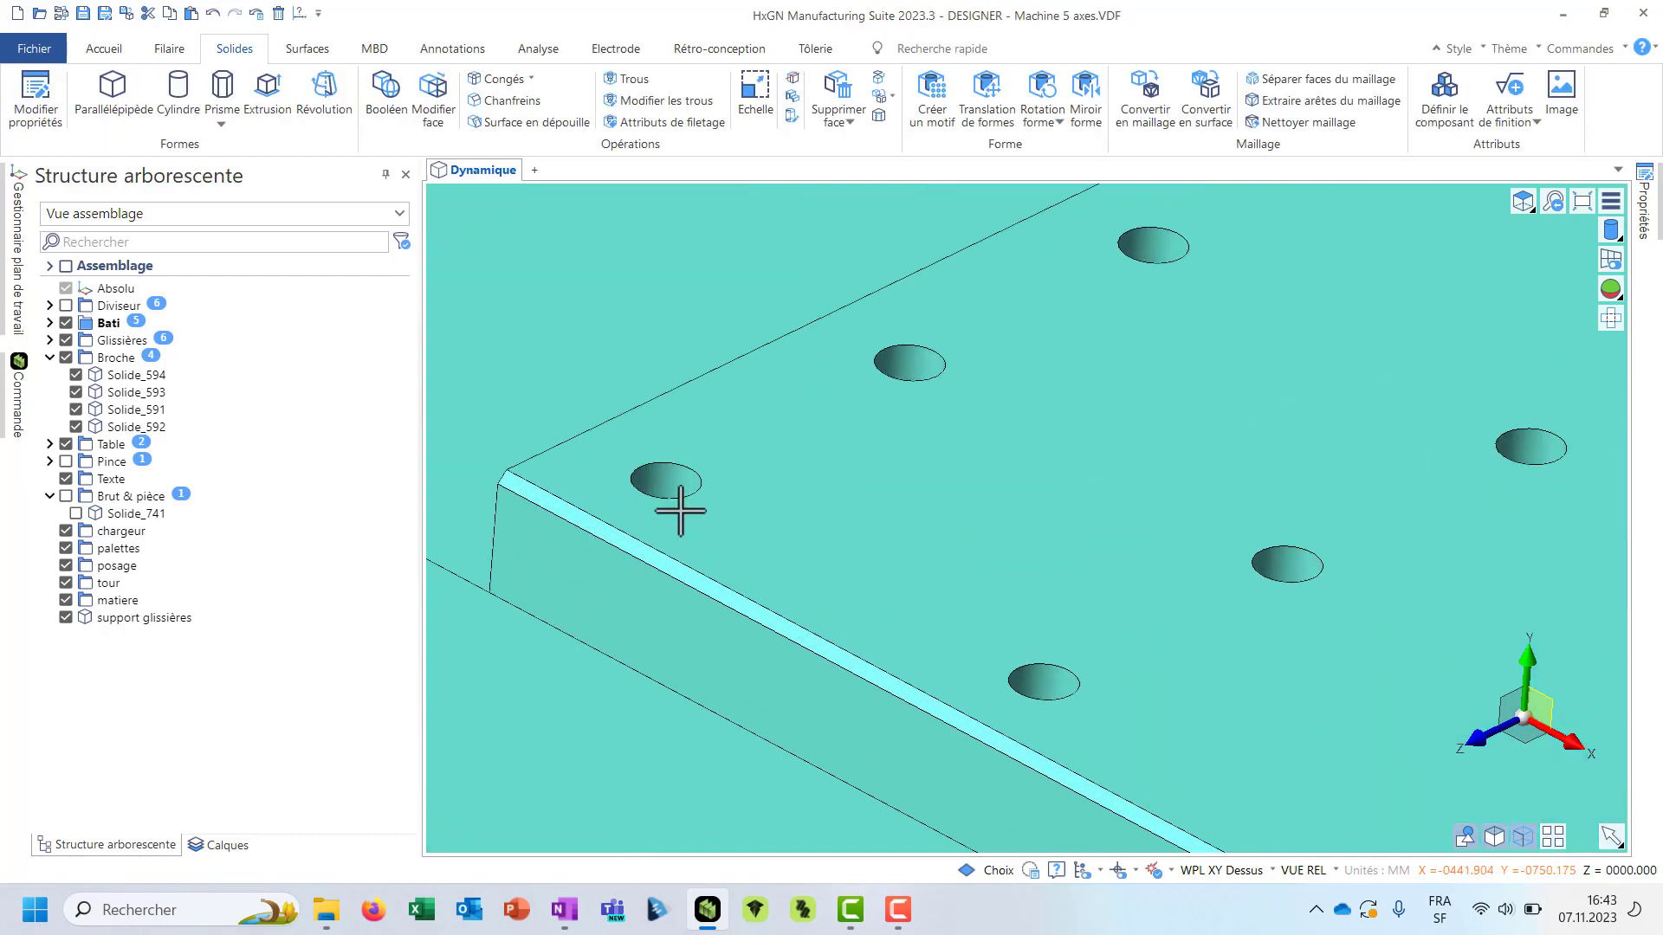
right_click(662, 467)
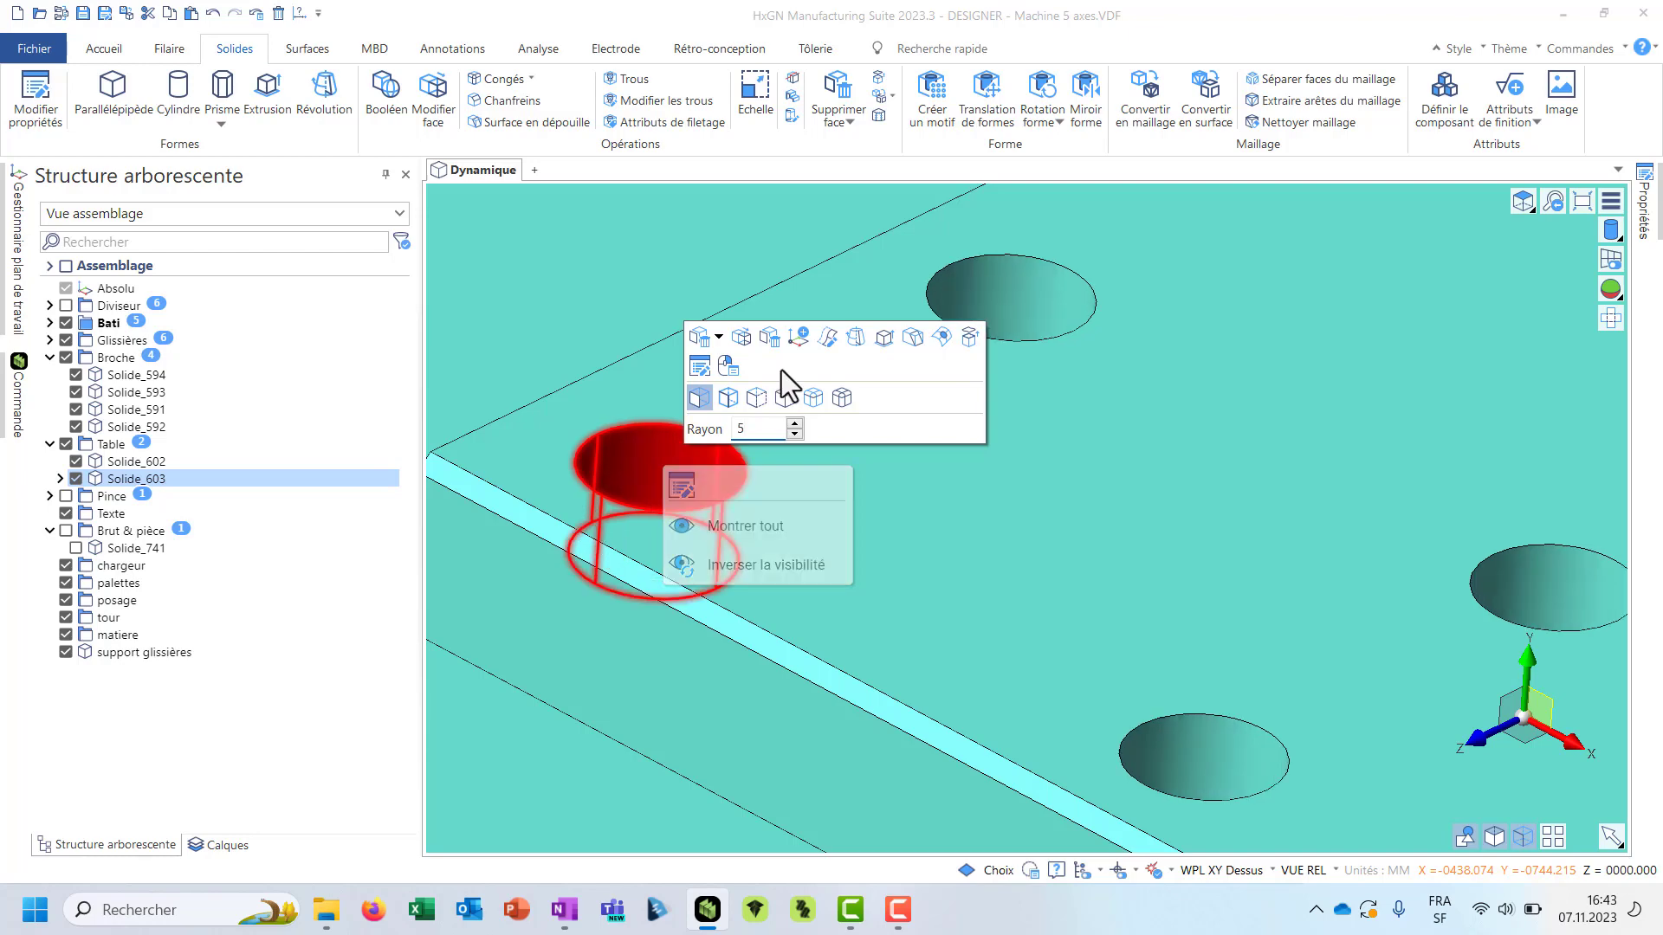
scroll(771, 543, "down", 3)
scroll(771, 543, "down", 5)
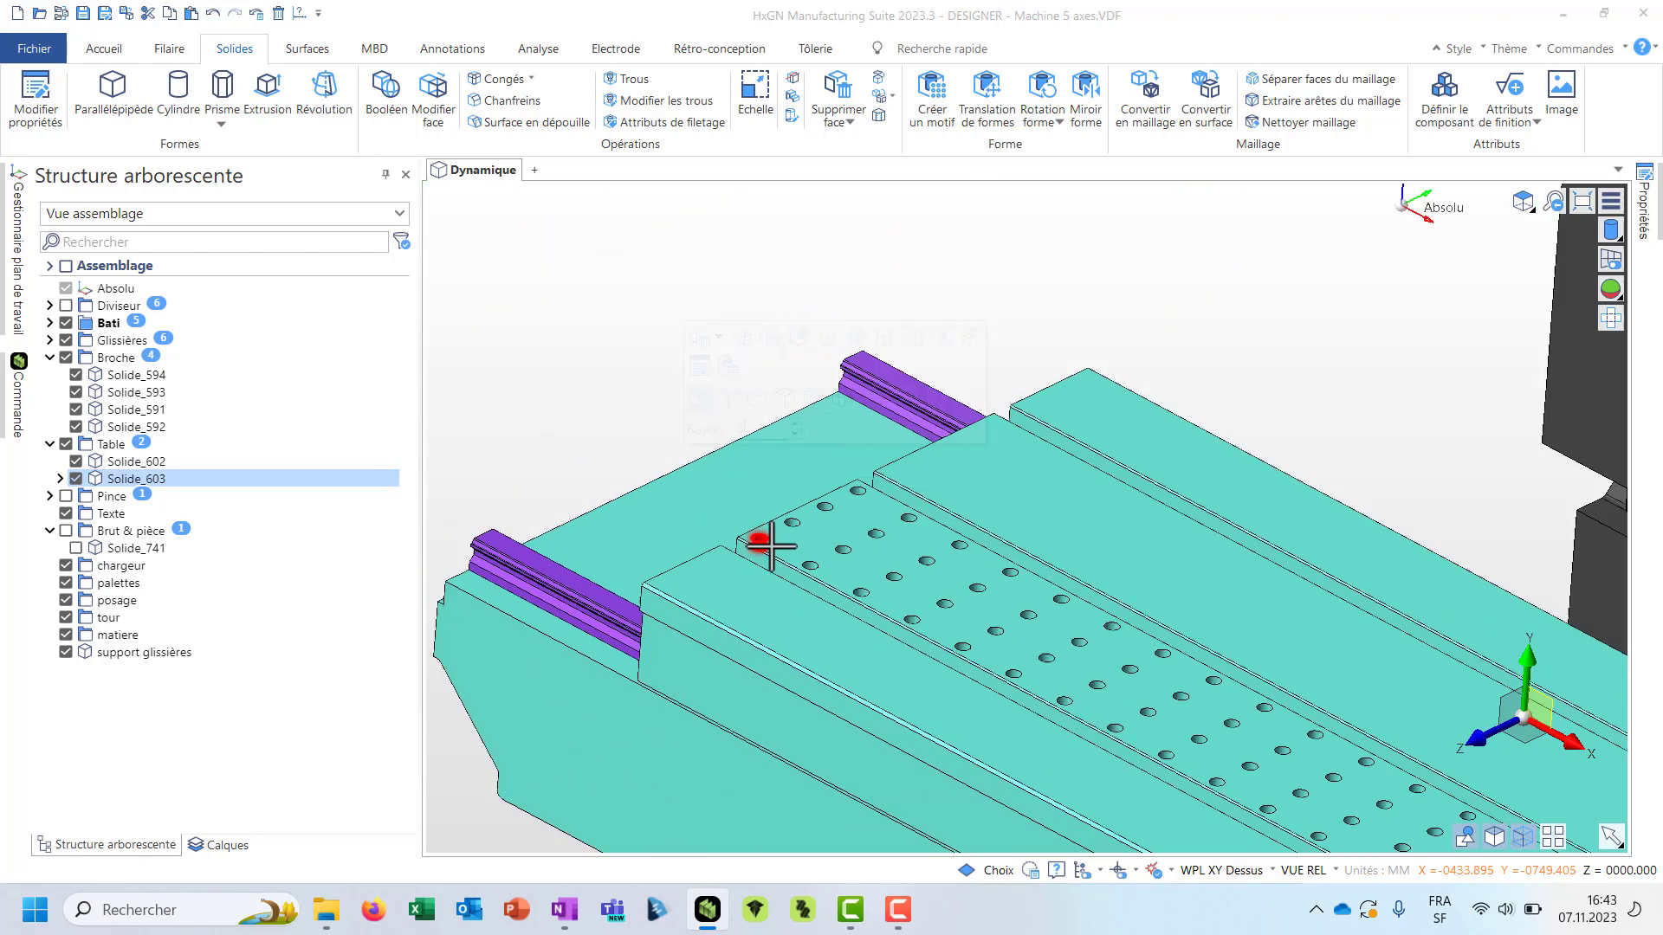
left_click(529, 428)
- Position a standalone cylinder, without Boolean merging, on the spindle housing's top face, offset -20,0 from the long side edge's end at the groove
scroll(529, 428, "down", 5)
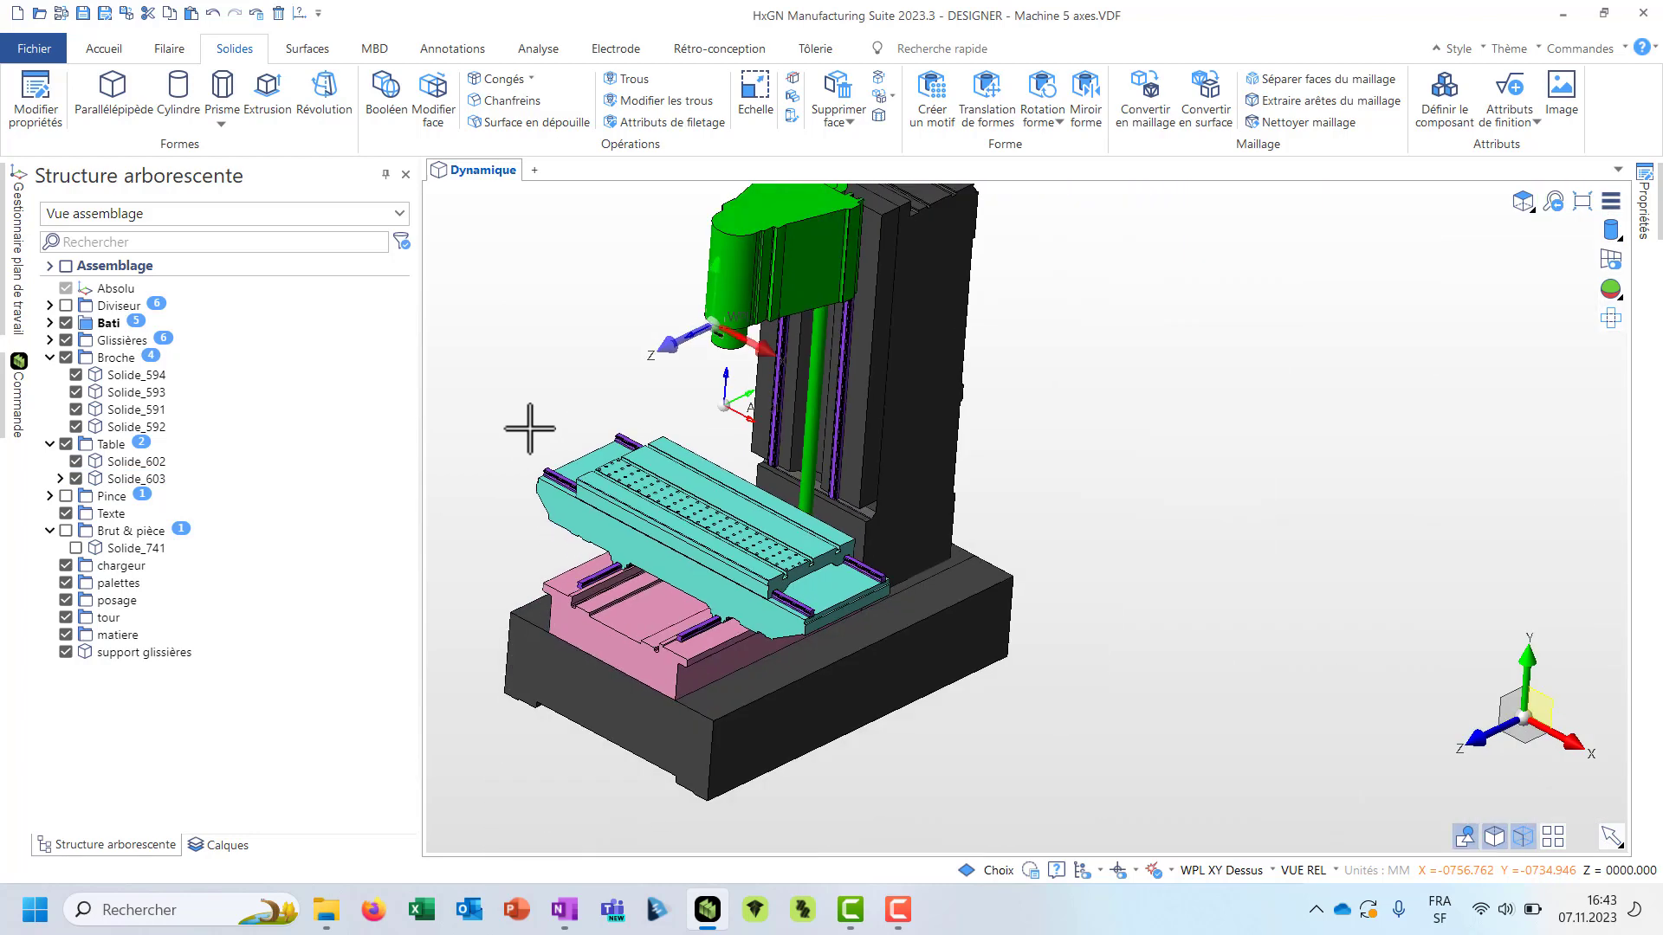
scroll(846, 675, "down", 1)
scroll(788, 286, "up", 5)
scroll(788, 286, "up", 5)
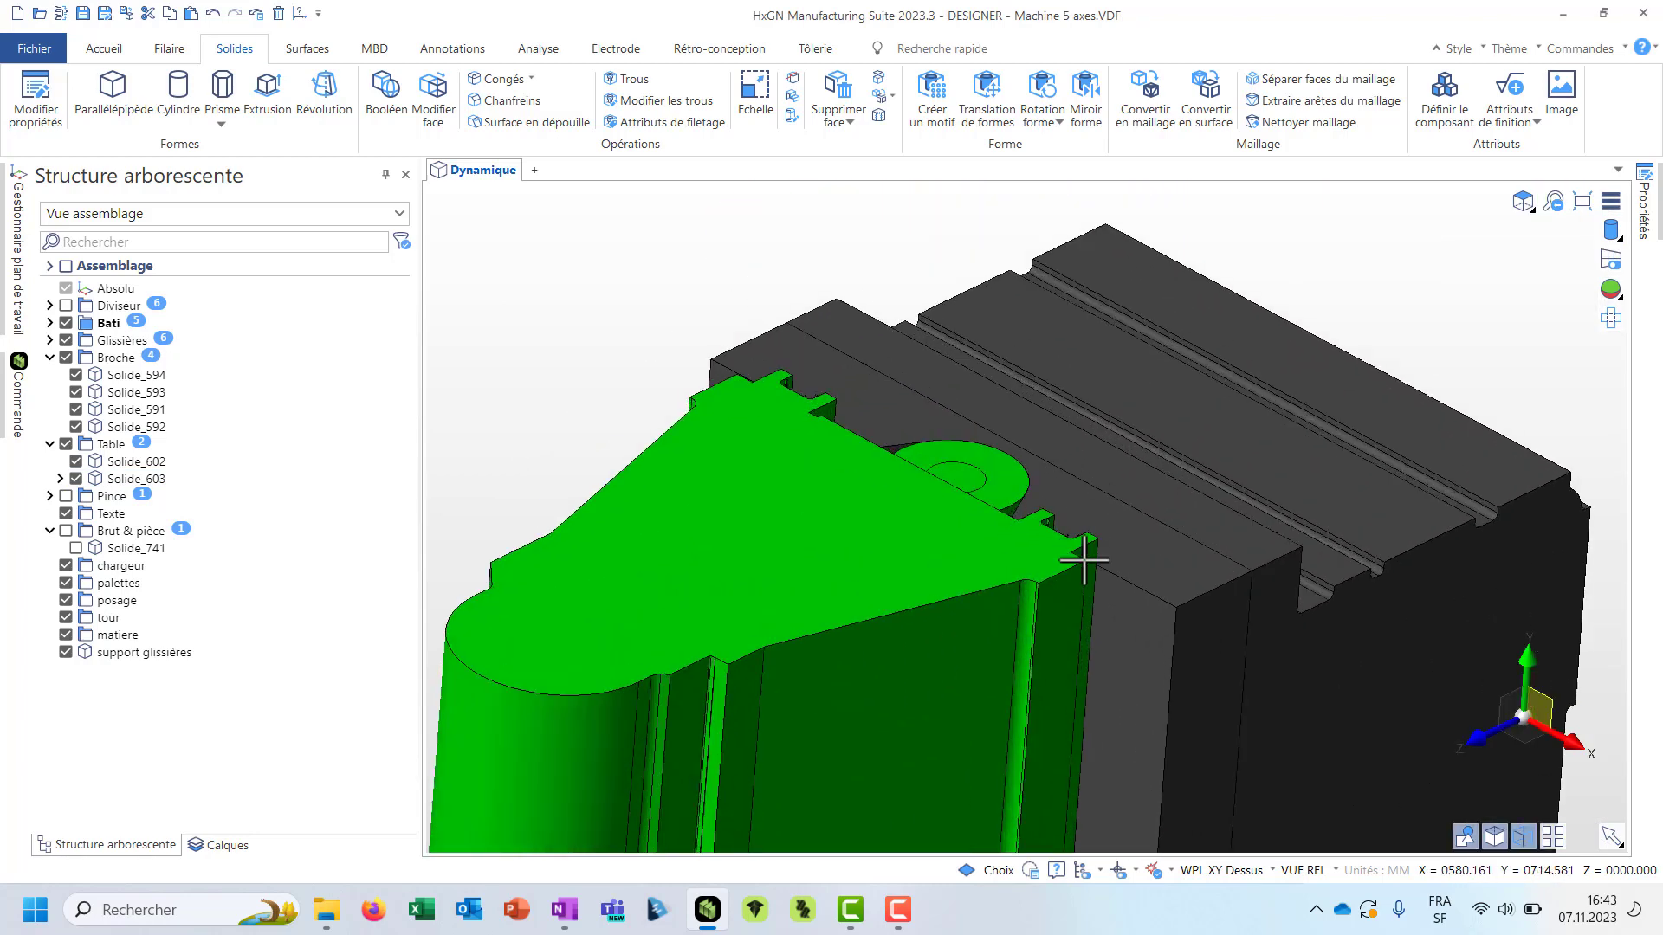
scroll(531, 326, "up", 1)
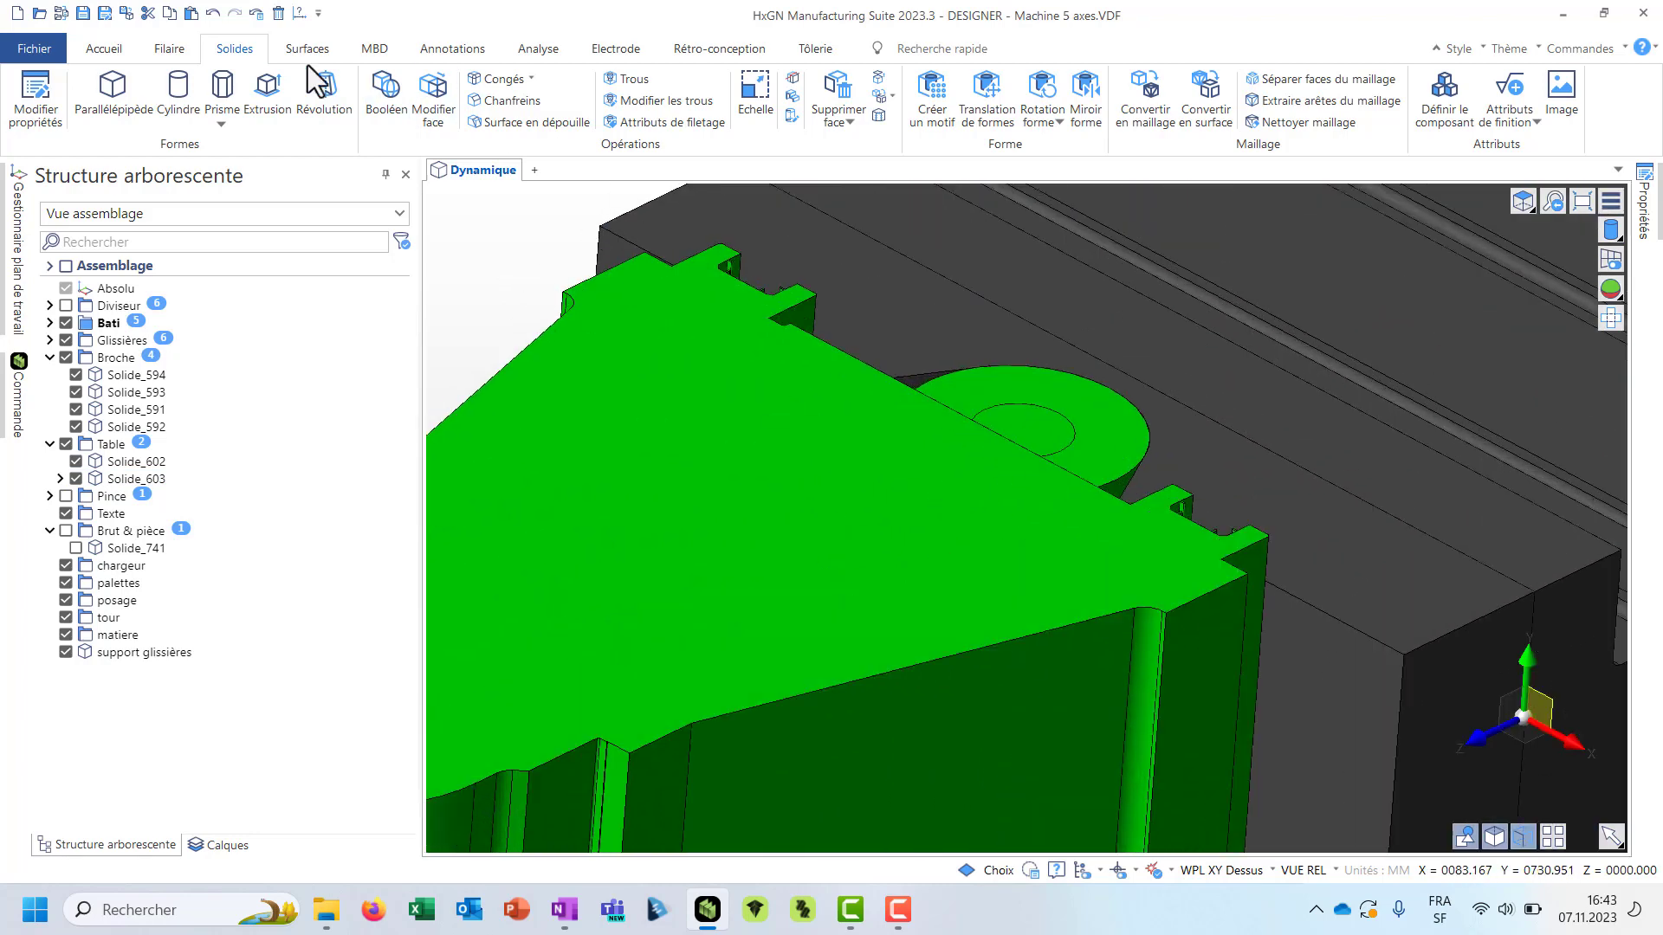
left_click(179, 84)
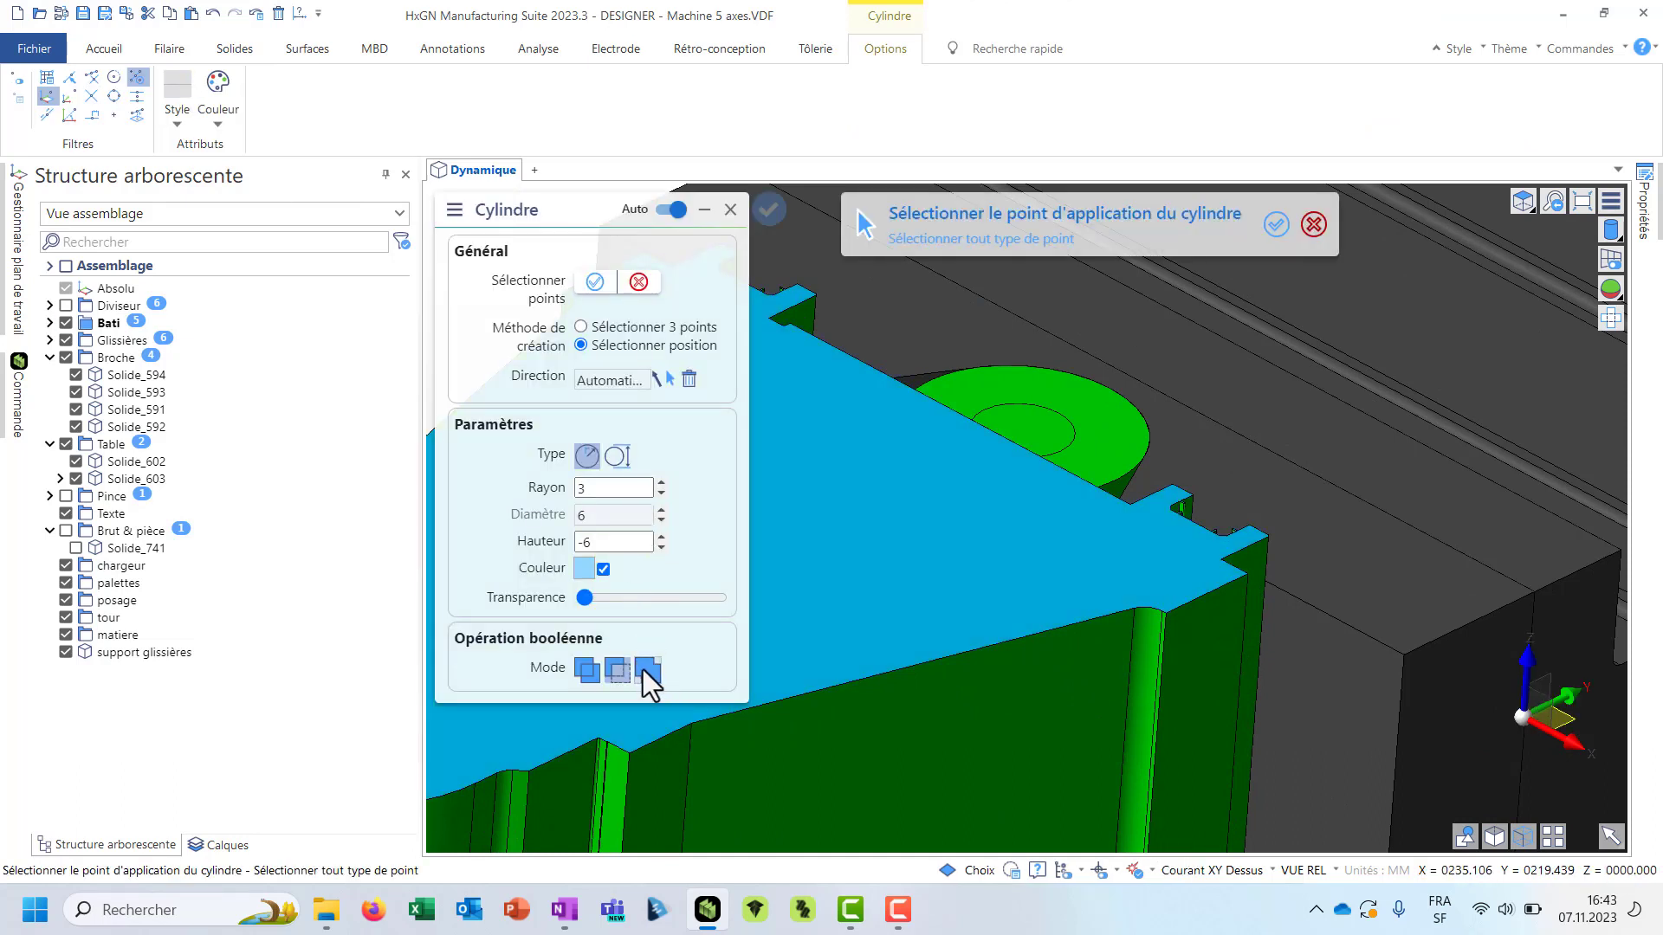
left_click(585, 670)
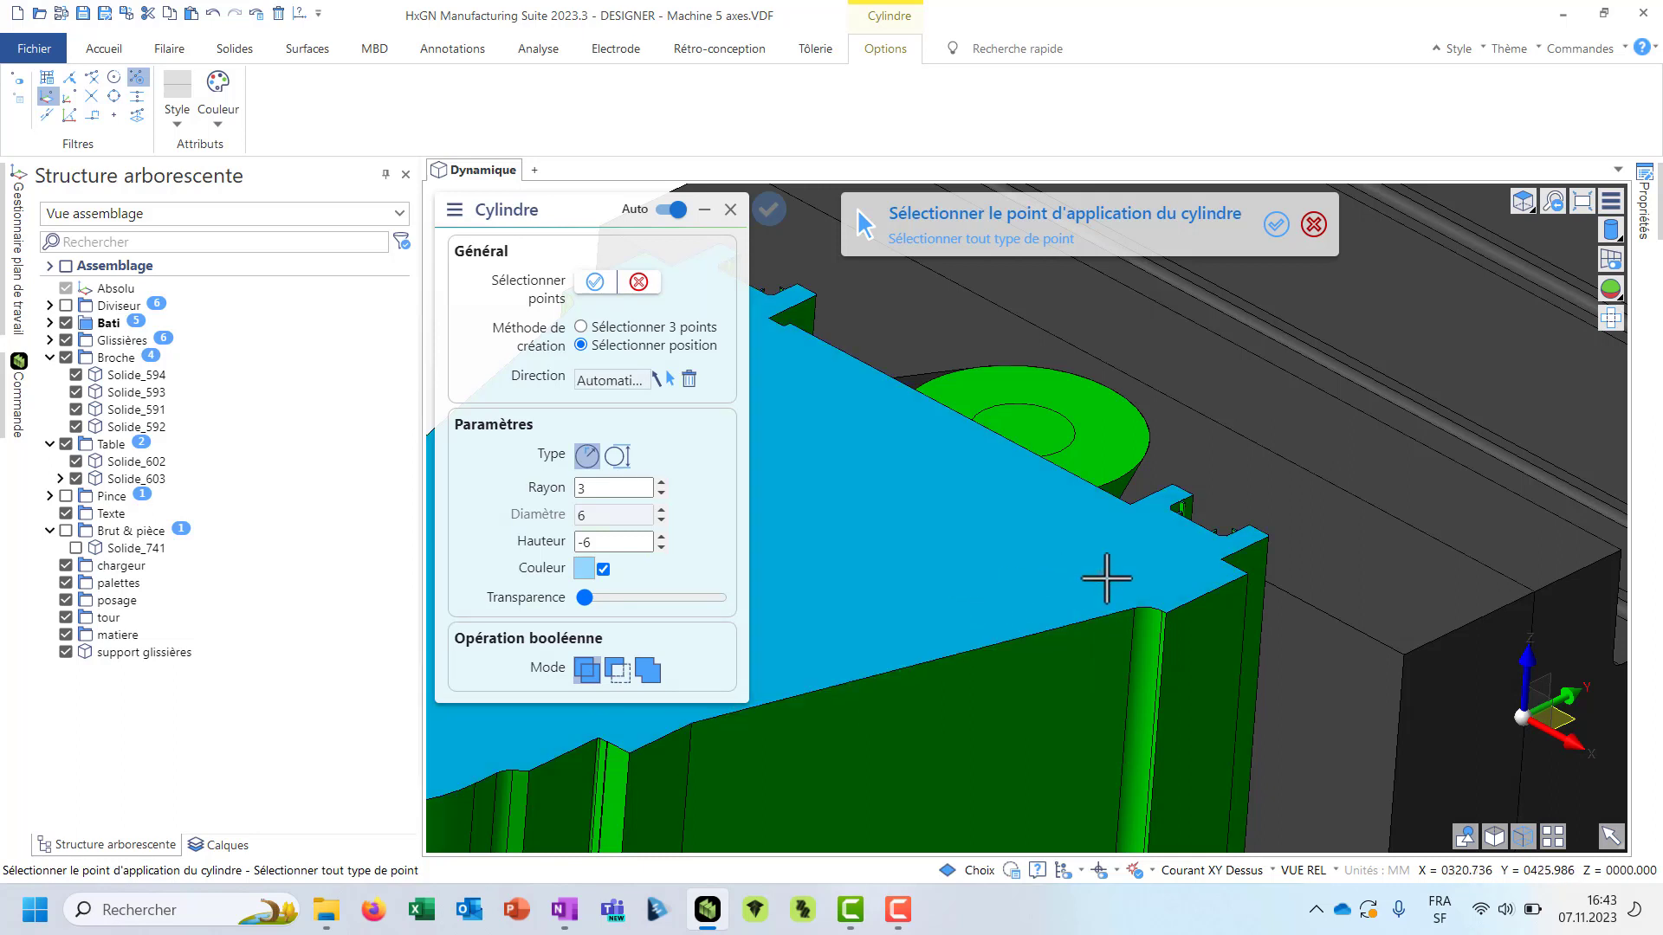
scroll(1117, 589, "up", 2)
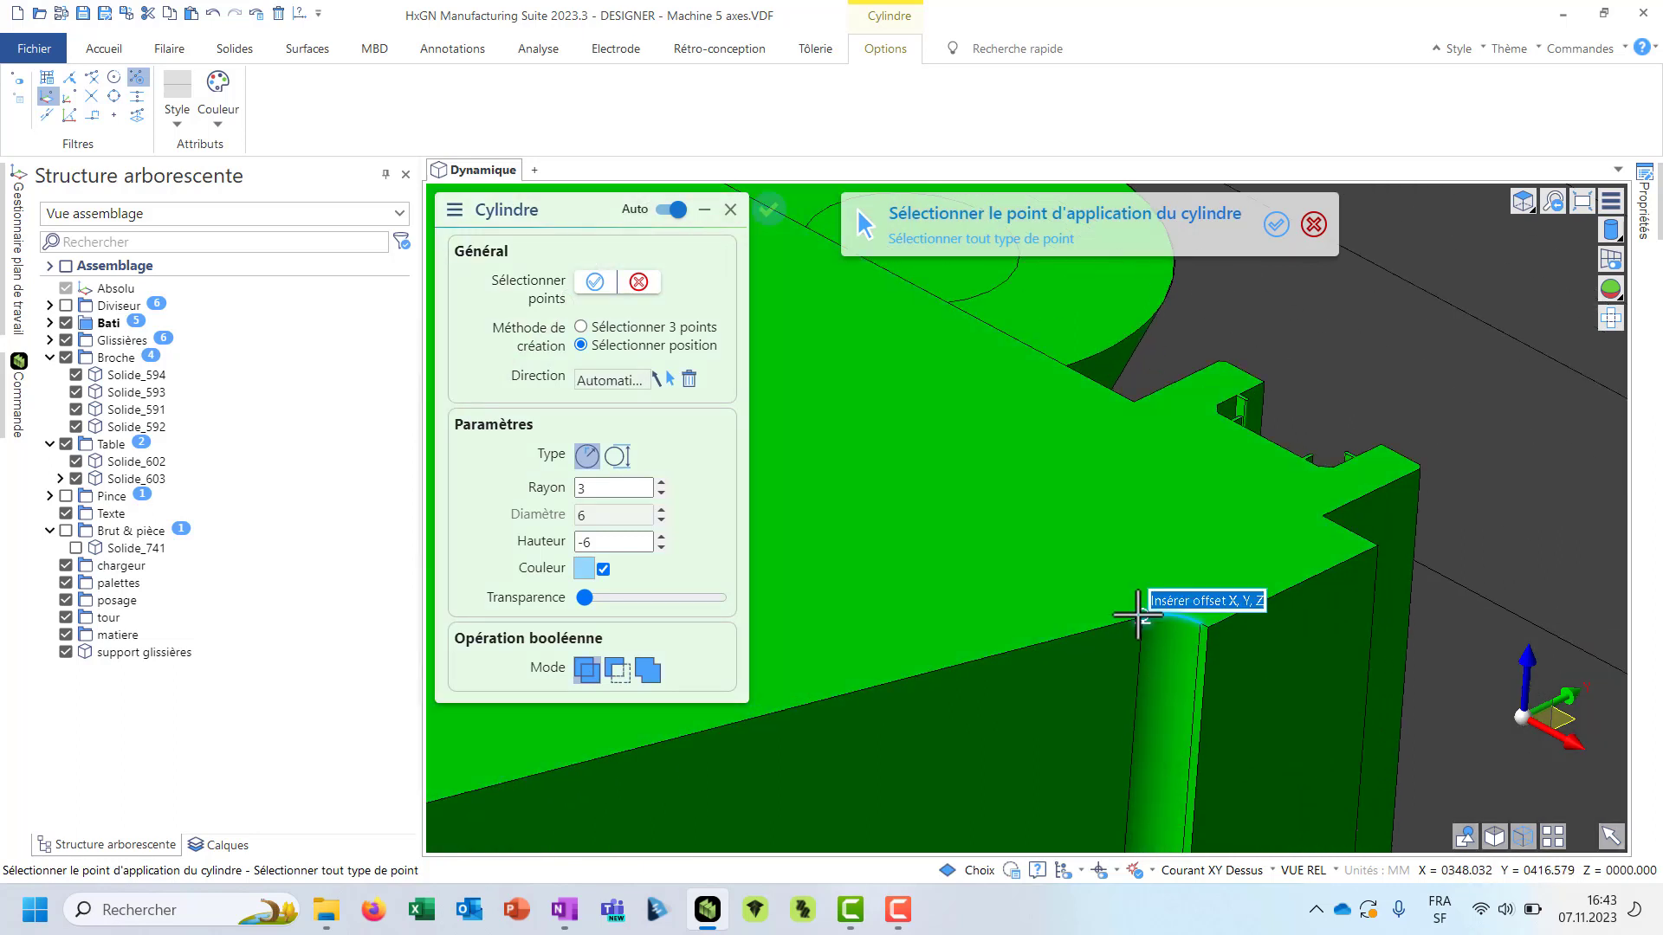
type("-20,0,")
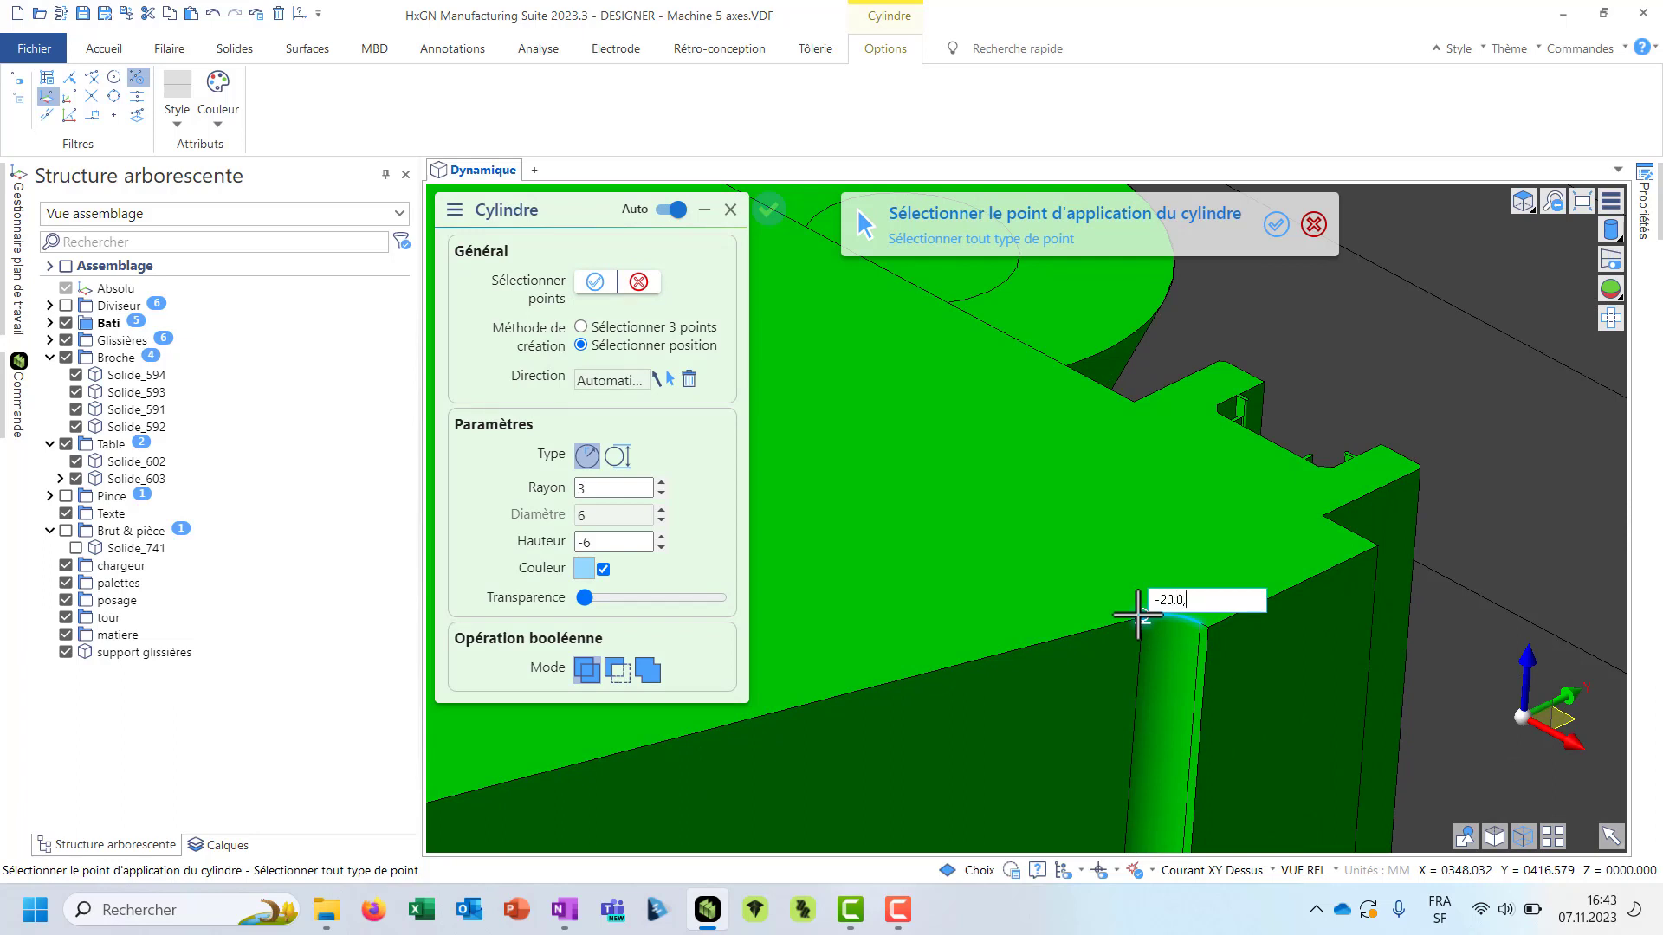
key("Return")
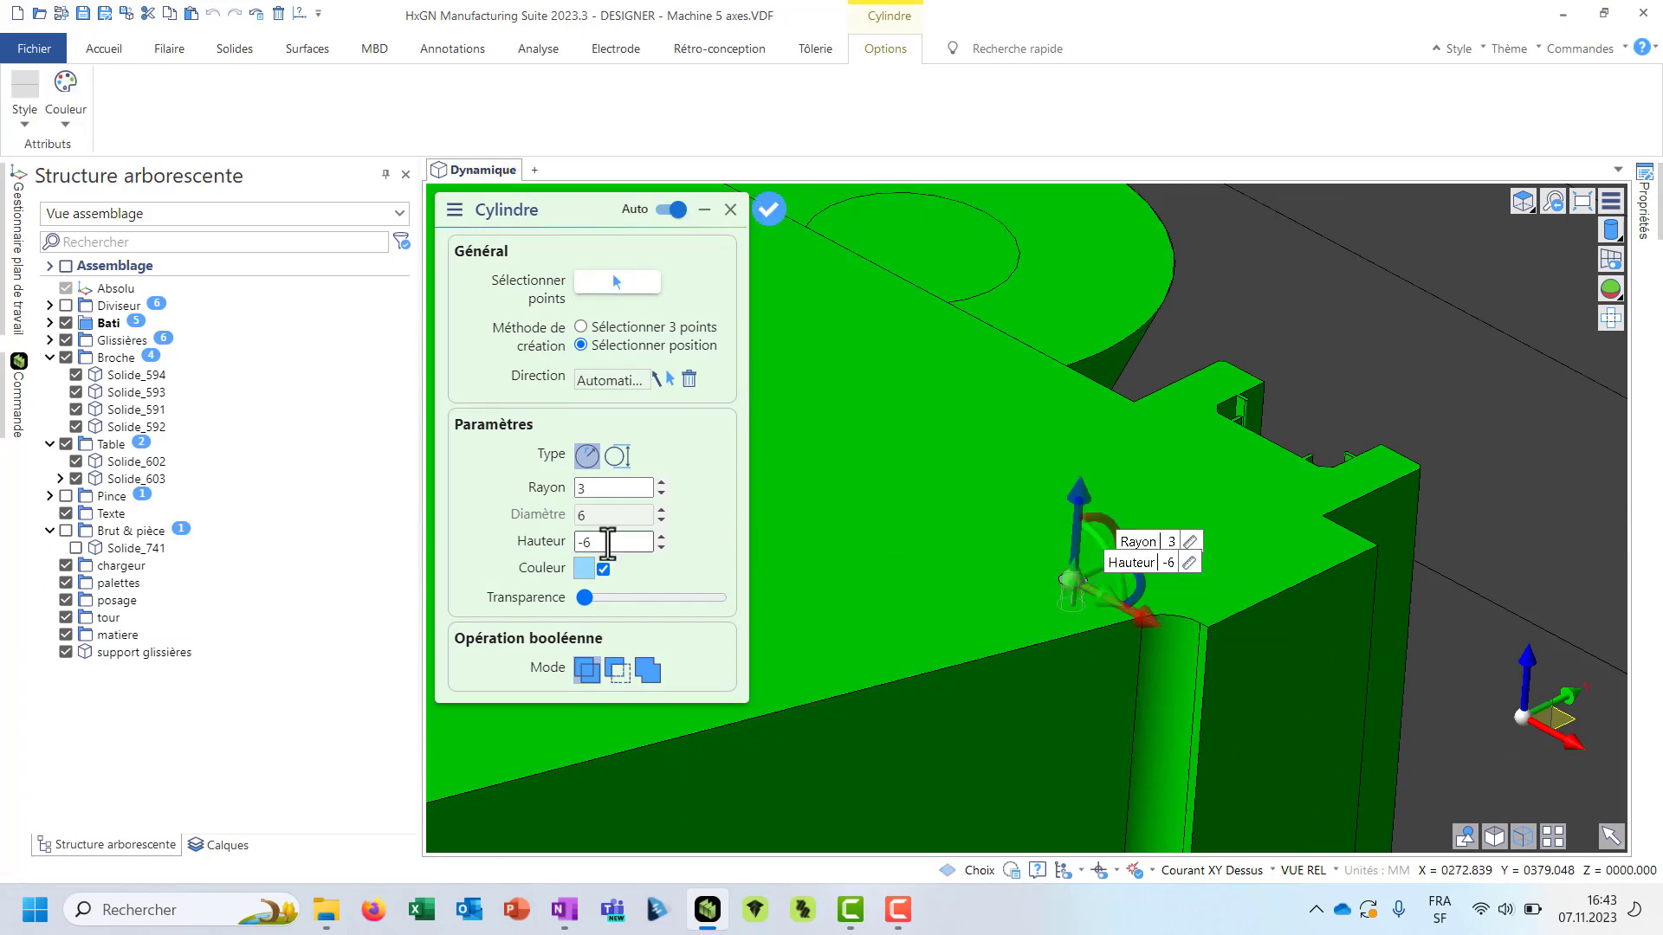
- Set the cylinder's height to 10 and radius to 15, and finish the cylinder
double_click(608, 544)
type("10")
double_click(586, 487)
type("15")
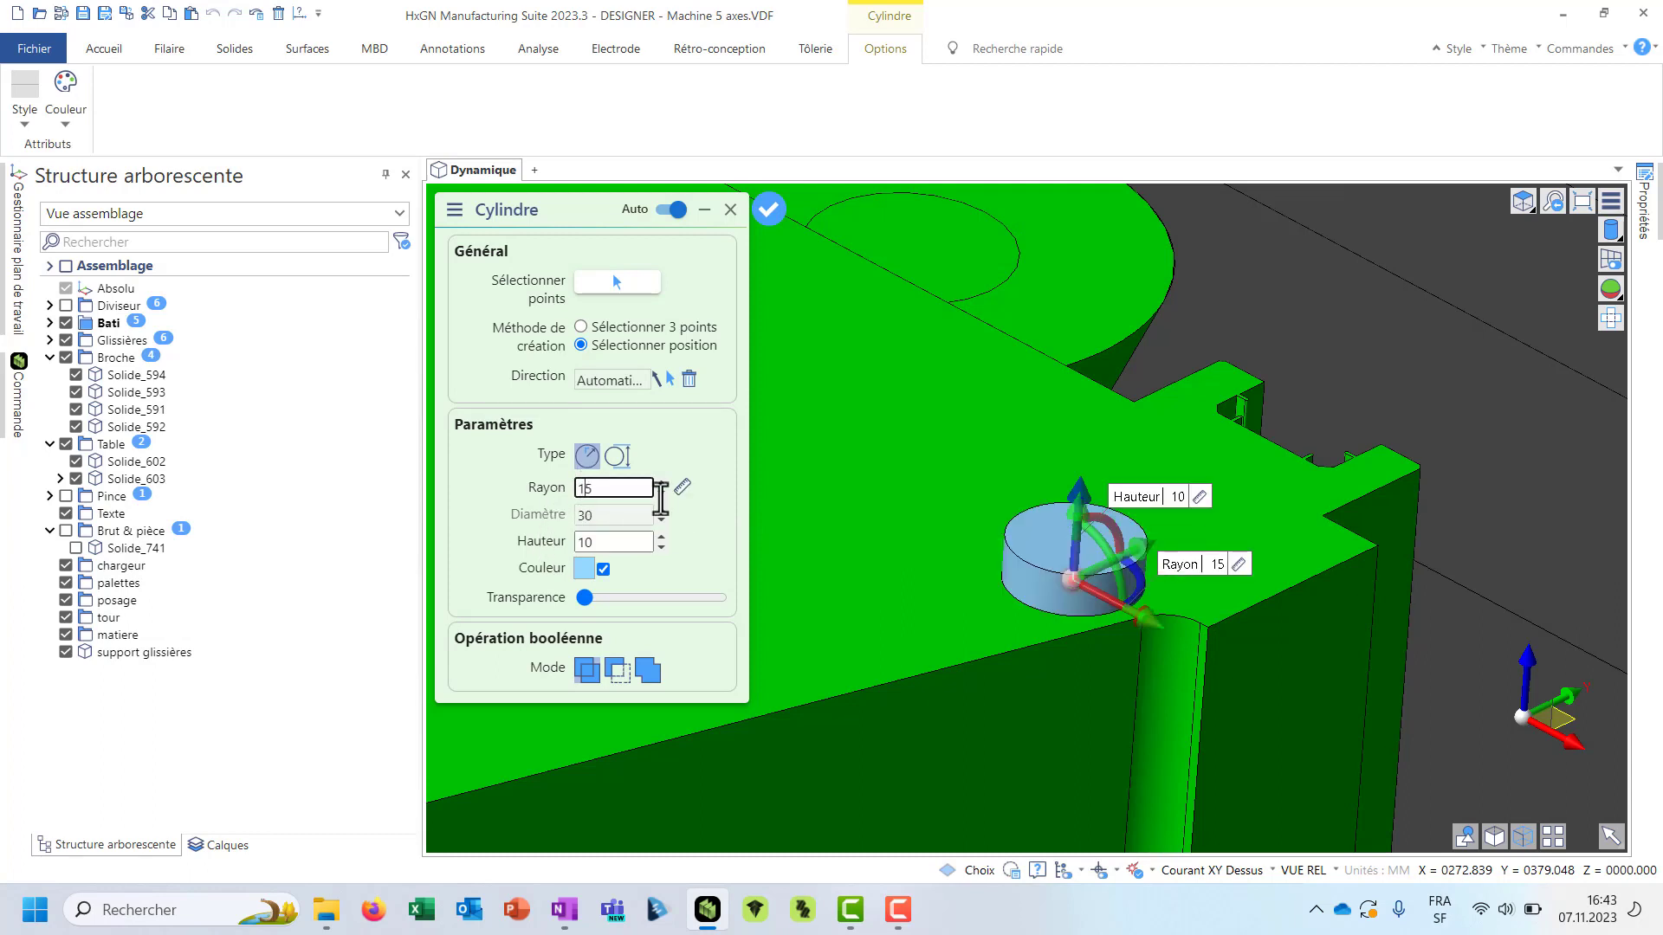
left_click(861, 440)
right_click(876, 433)
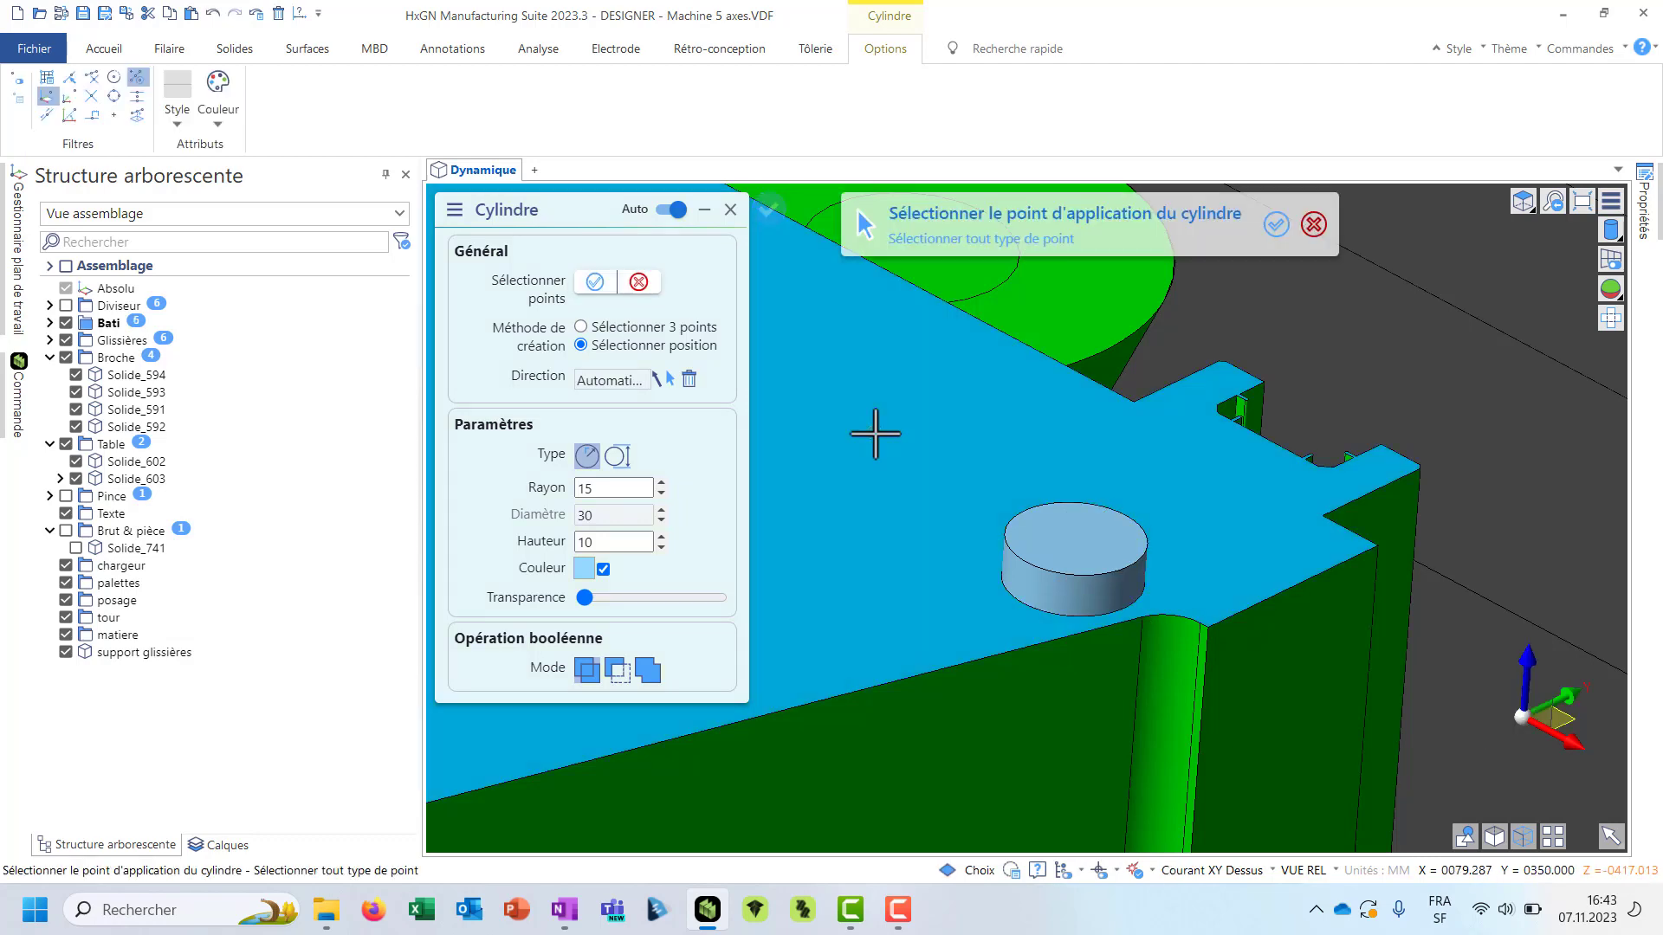
right_click(875, 434)
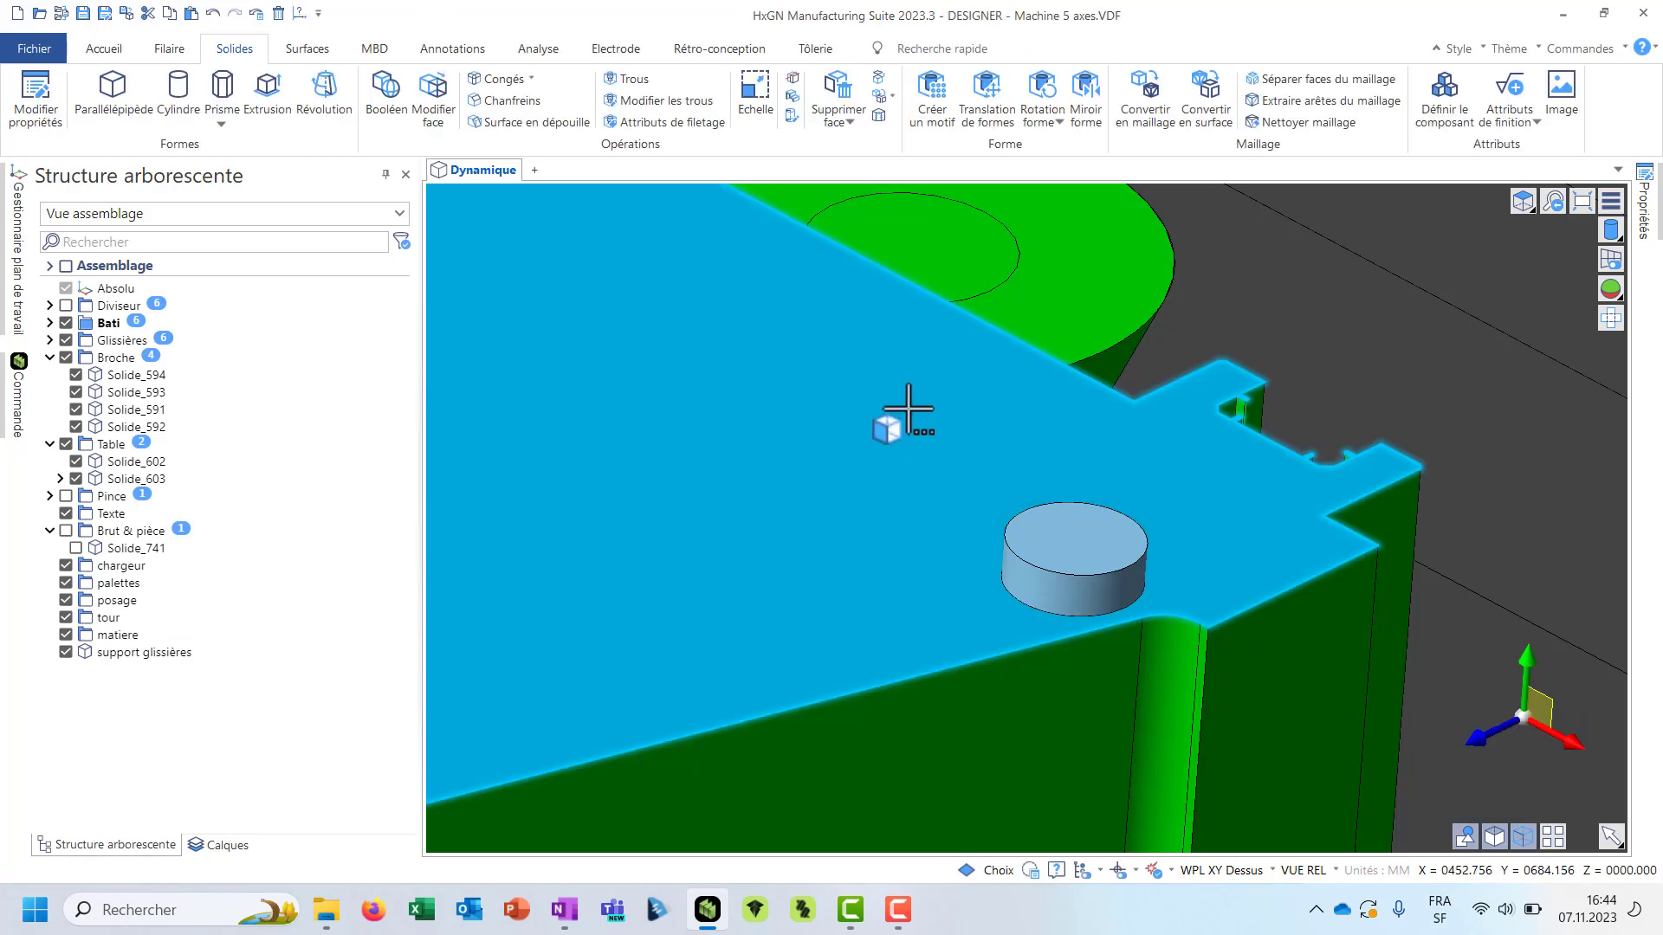
- Set up Repeat on Element for the new cylinder, with the housing's long side edge endpoint at the groove as reference point
left_click(86, 48)
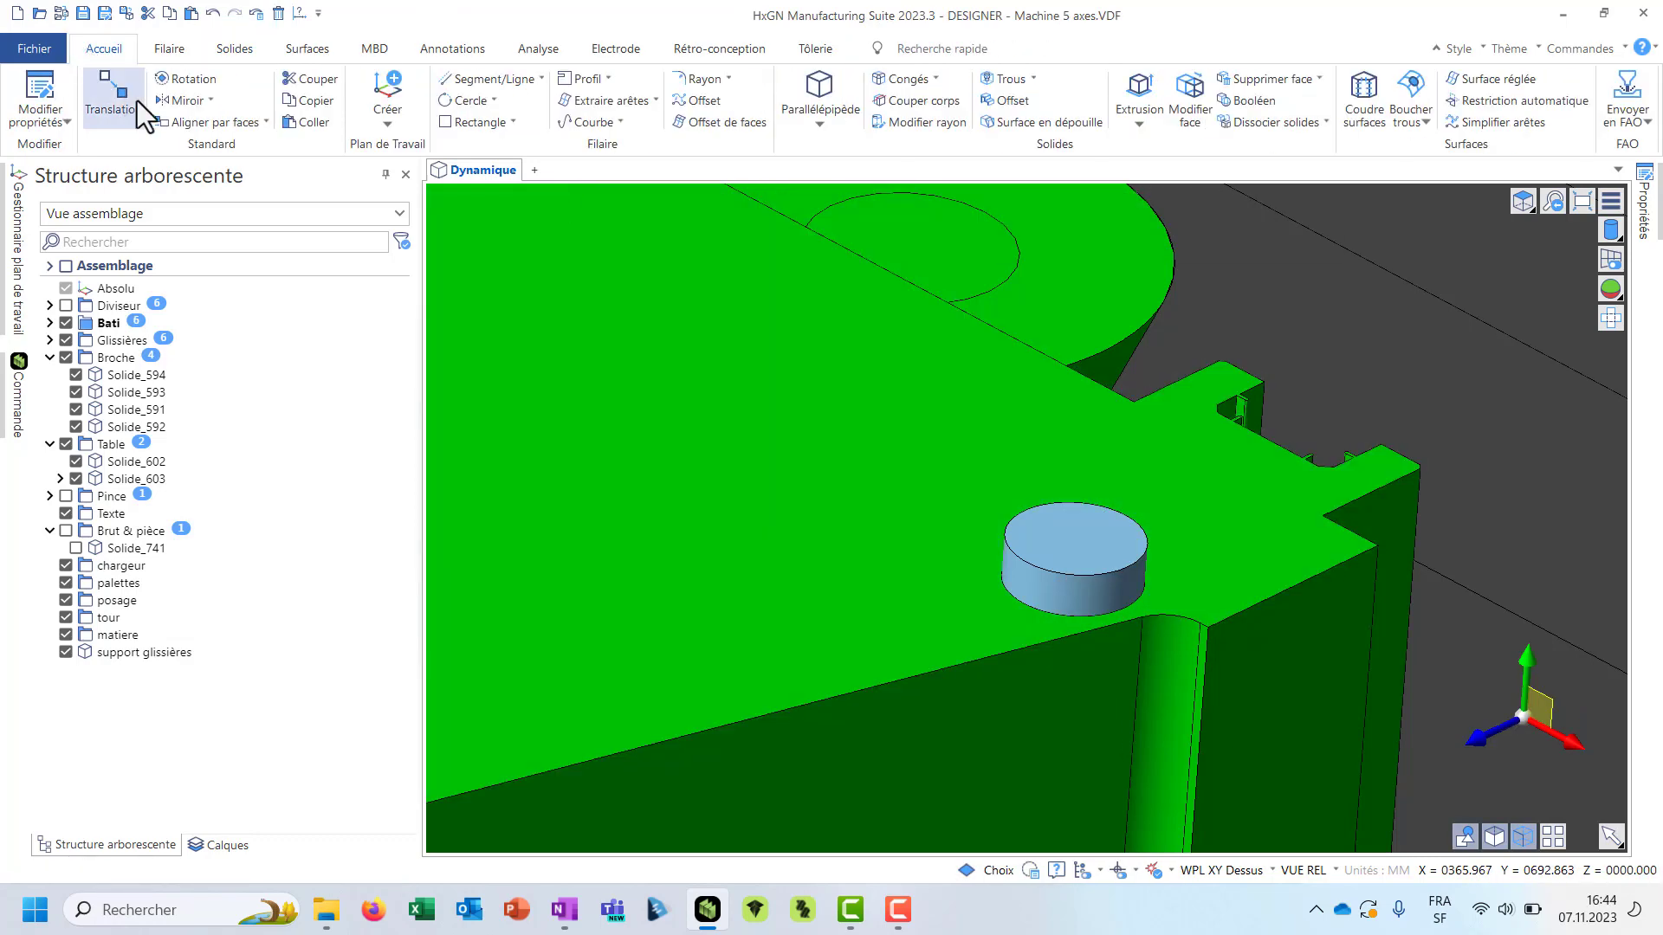
left_click(267, 124)
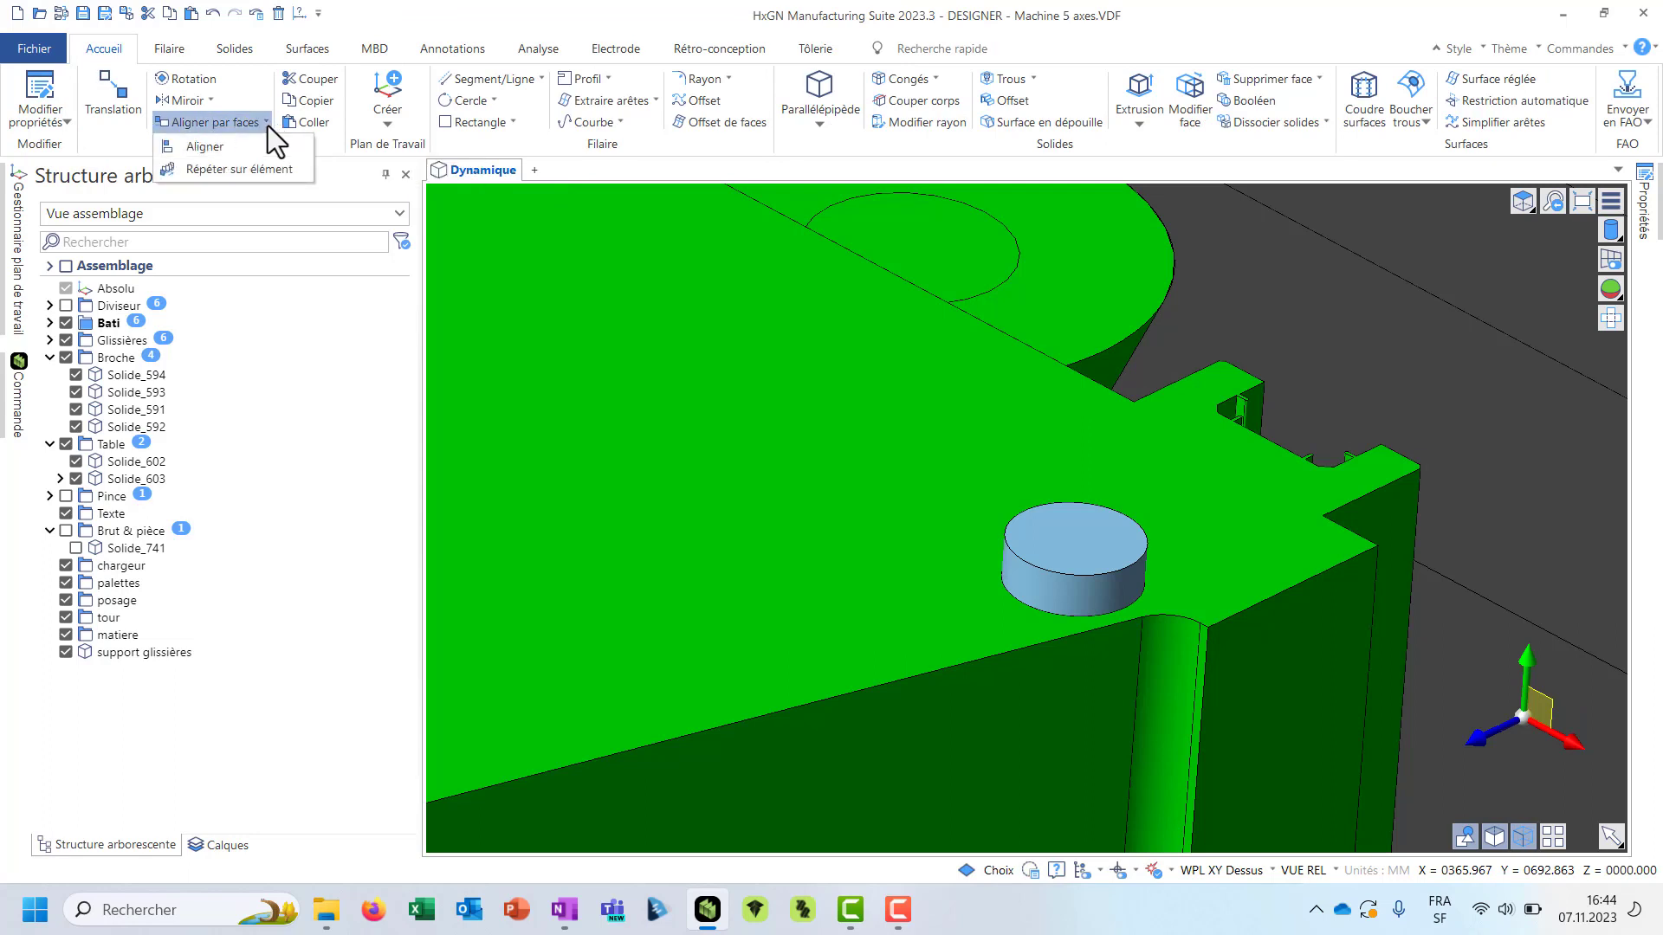
left_click(262, 122)
left_click(263, 121)
left_click(269, 123)
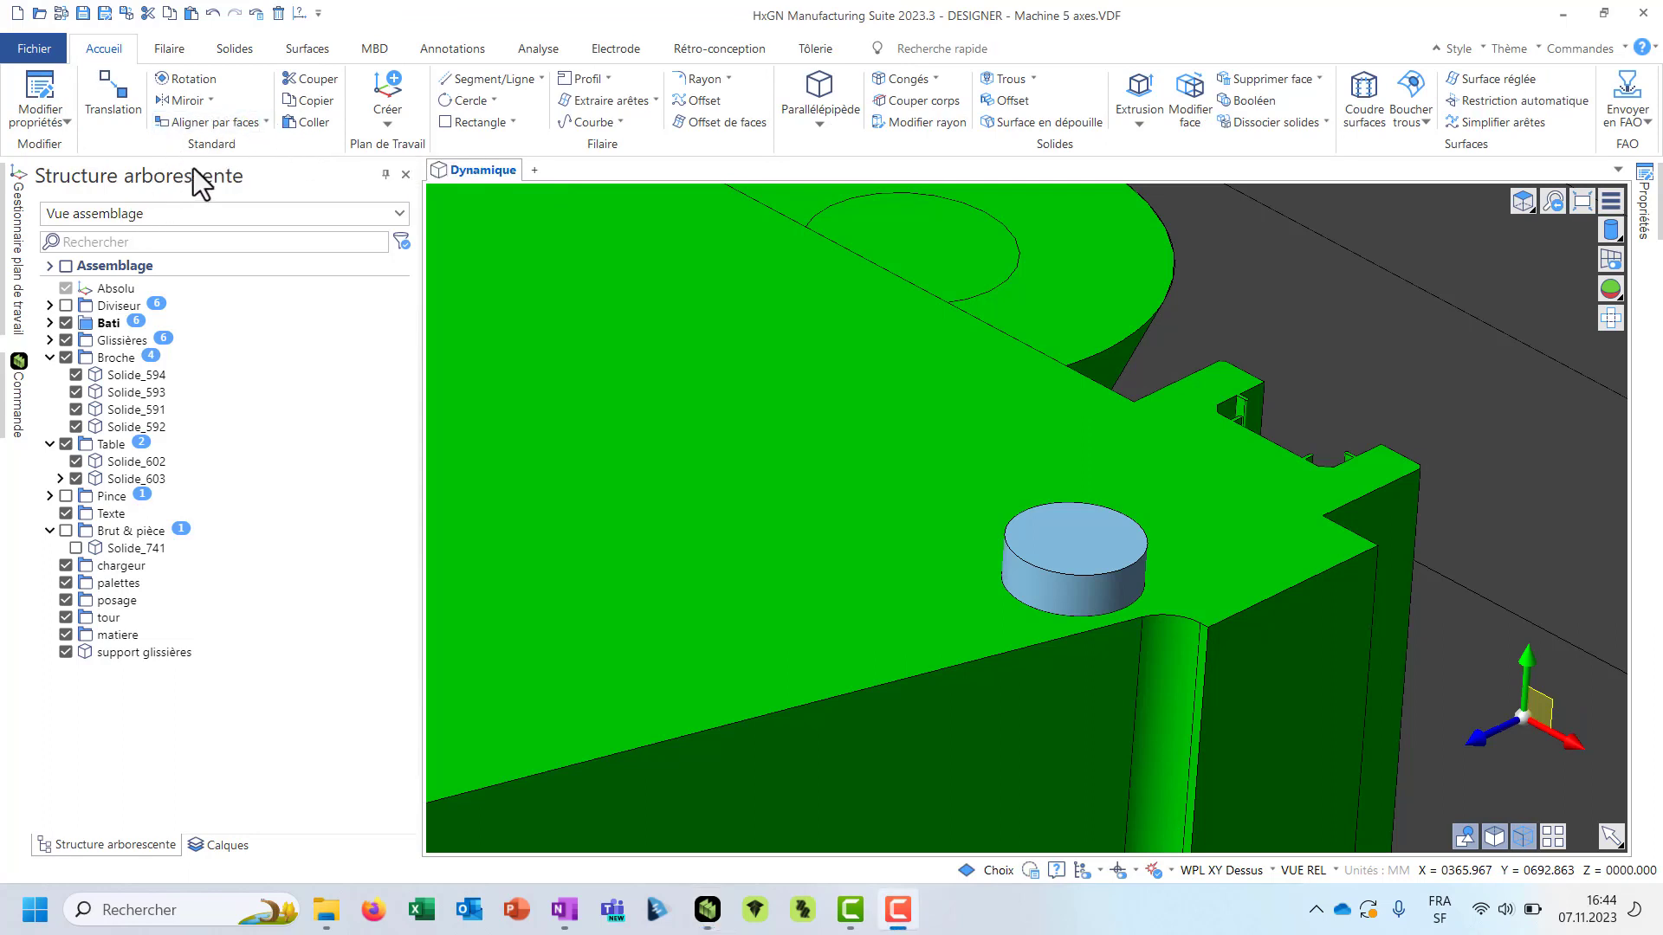
left_click(266, 124)
left_click(251, 170)
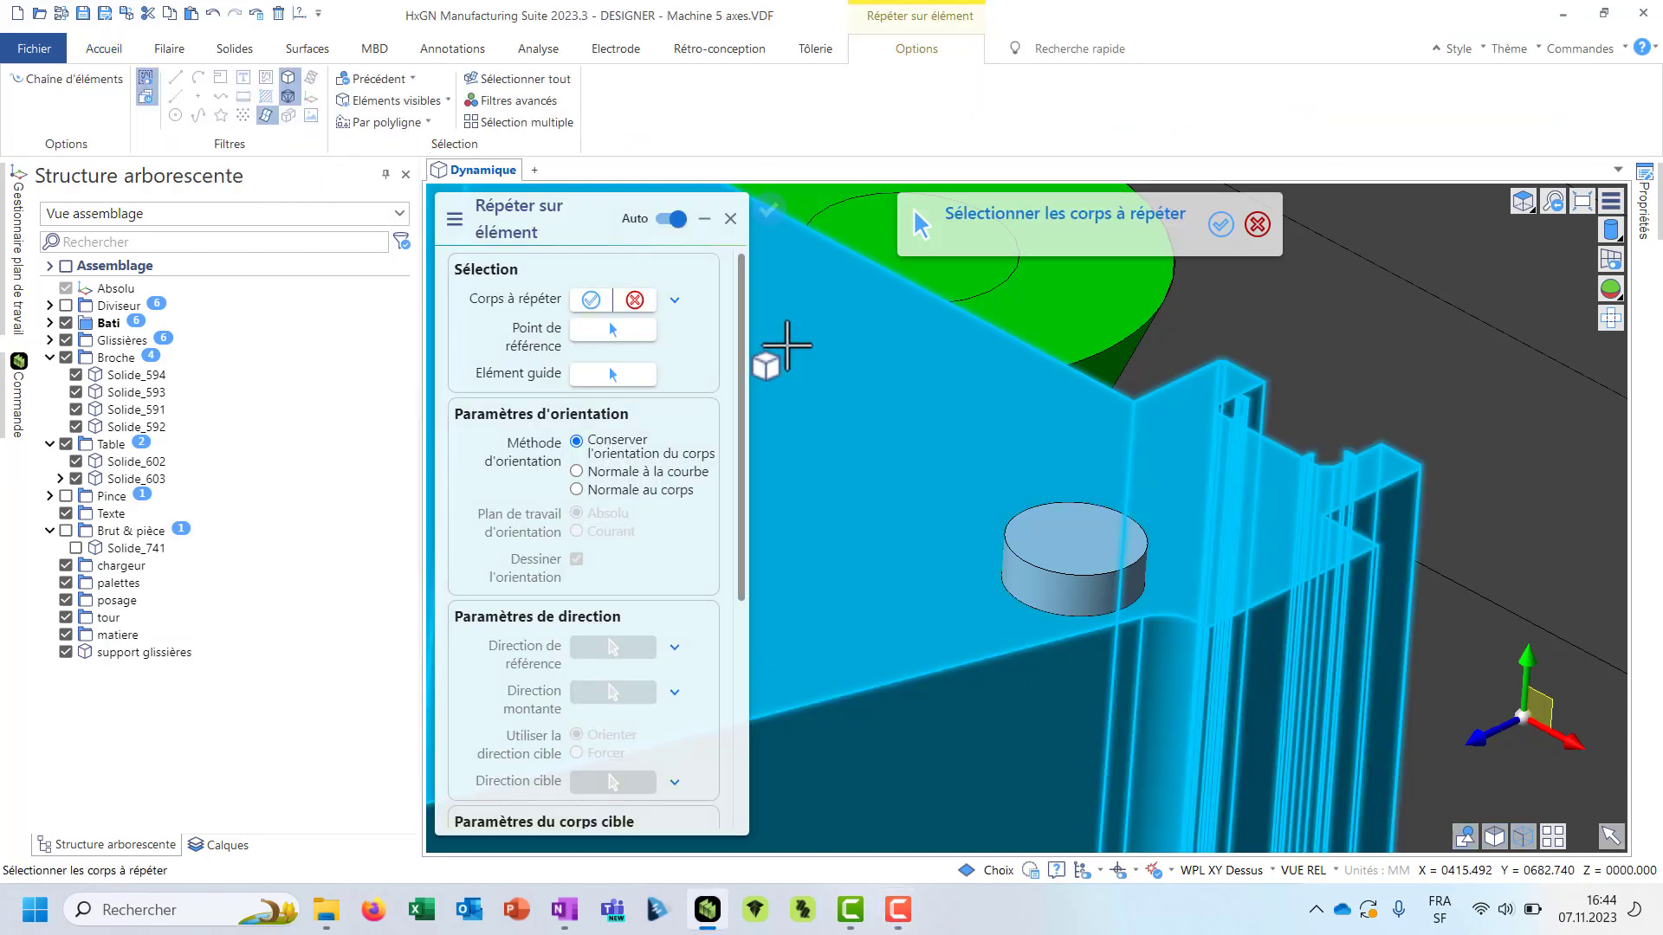
left_click(953, 482)
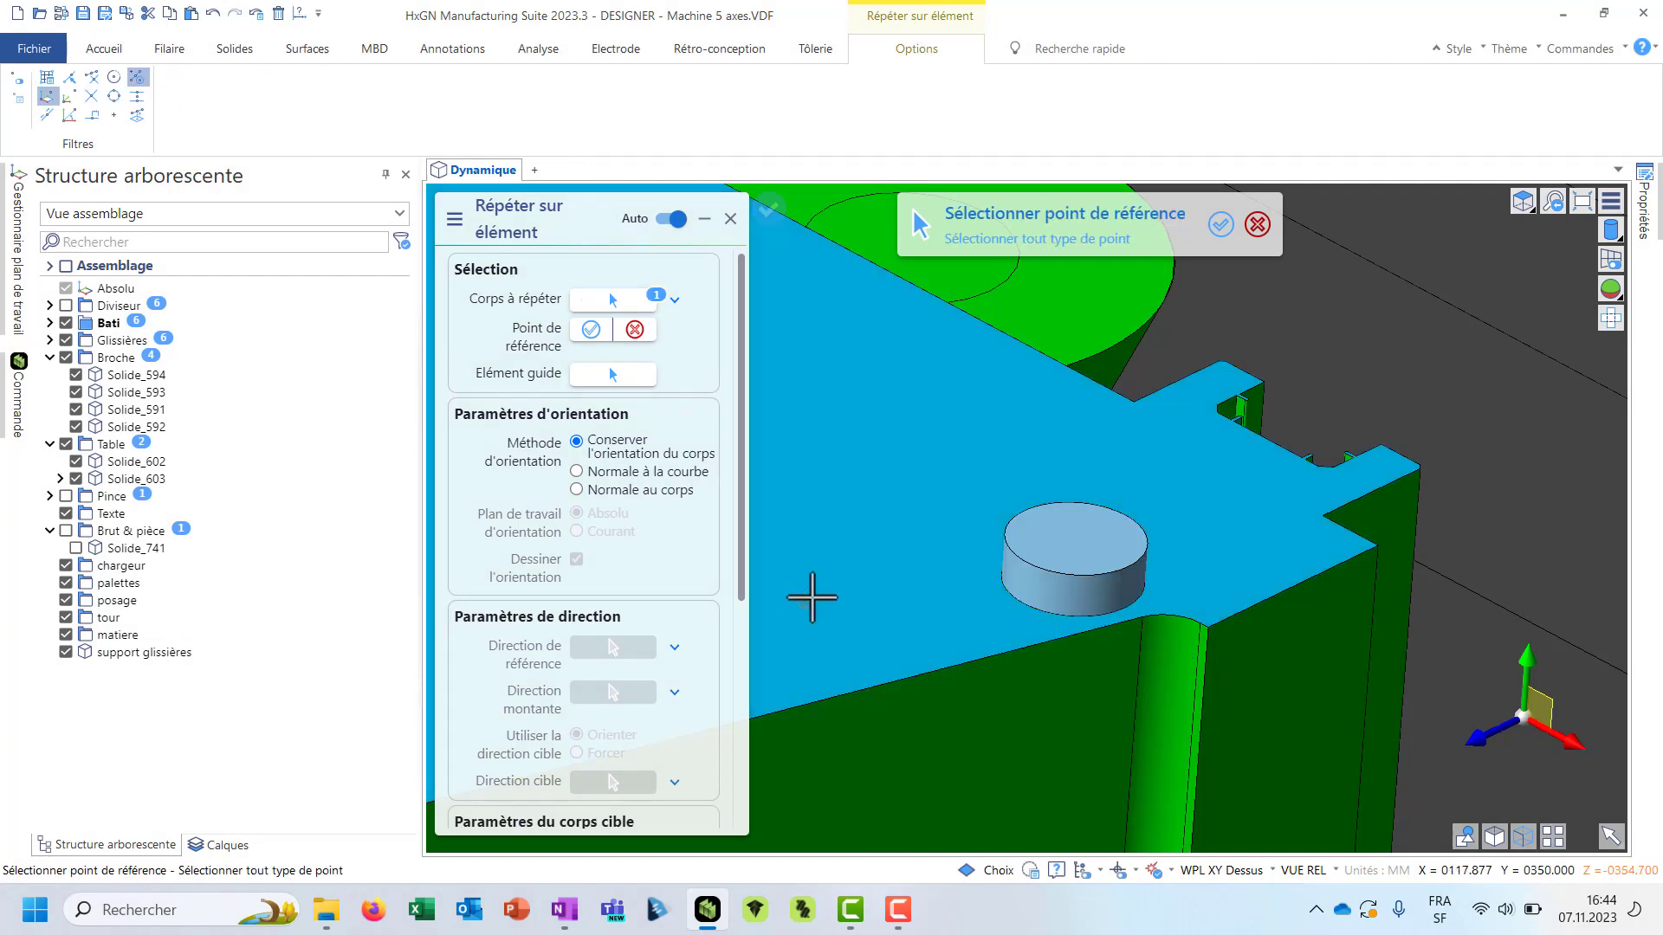
scroll(1046, 464, "down", 3)
scroll(1191, 510, "up", 2)
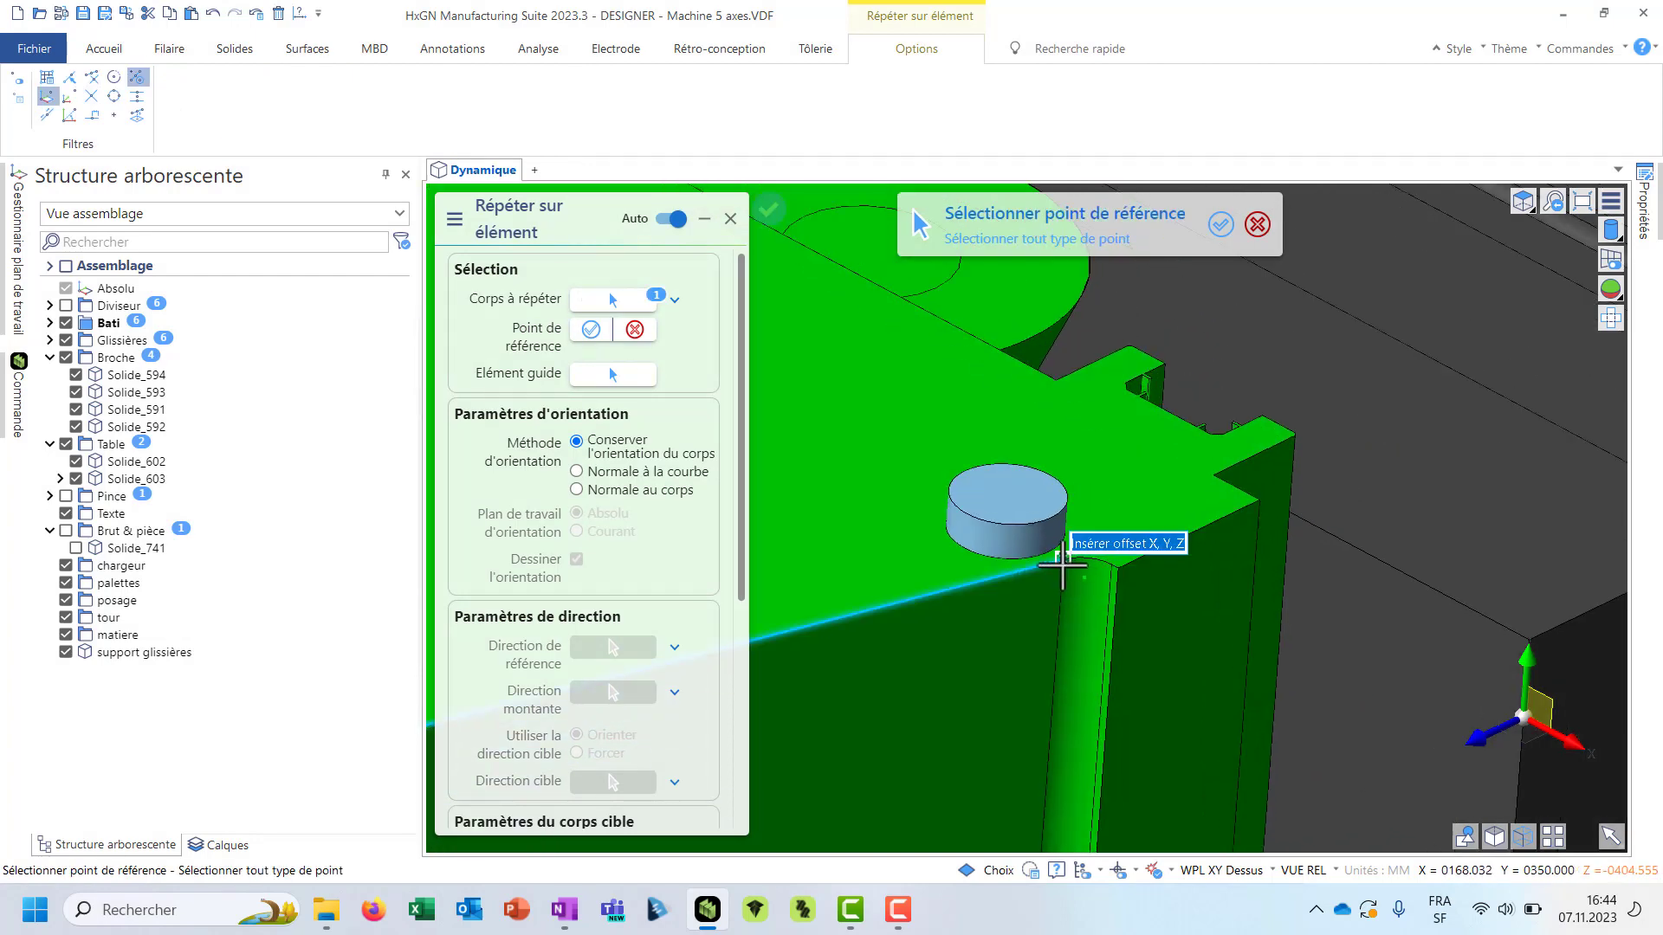
left_click(1061, 562)
- Repeat the cylinder along the housing's long top side edge with 4 instances, and finish the repetition
scroll(984, 538, "down", 2)
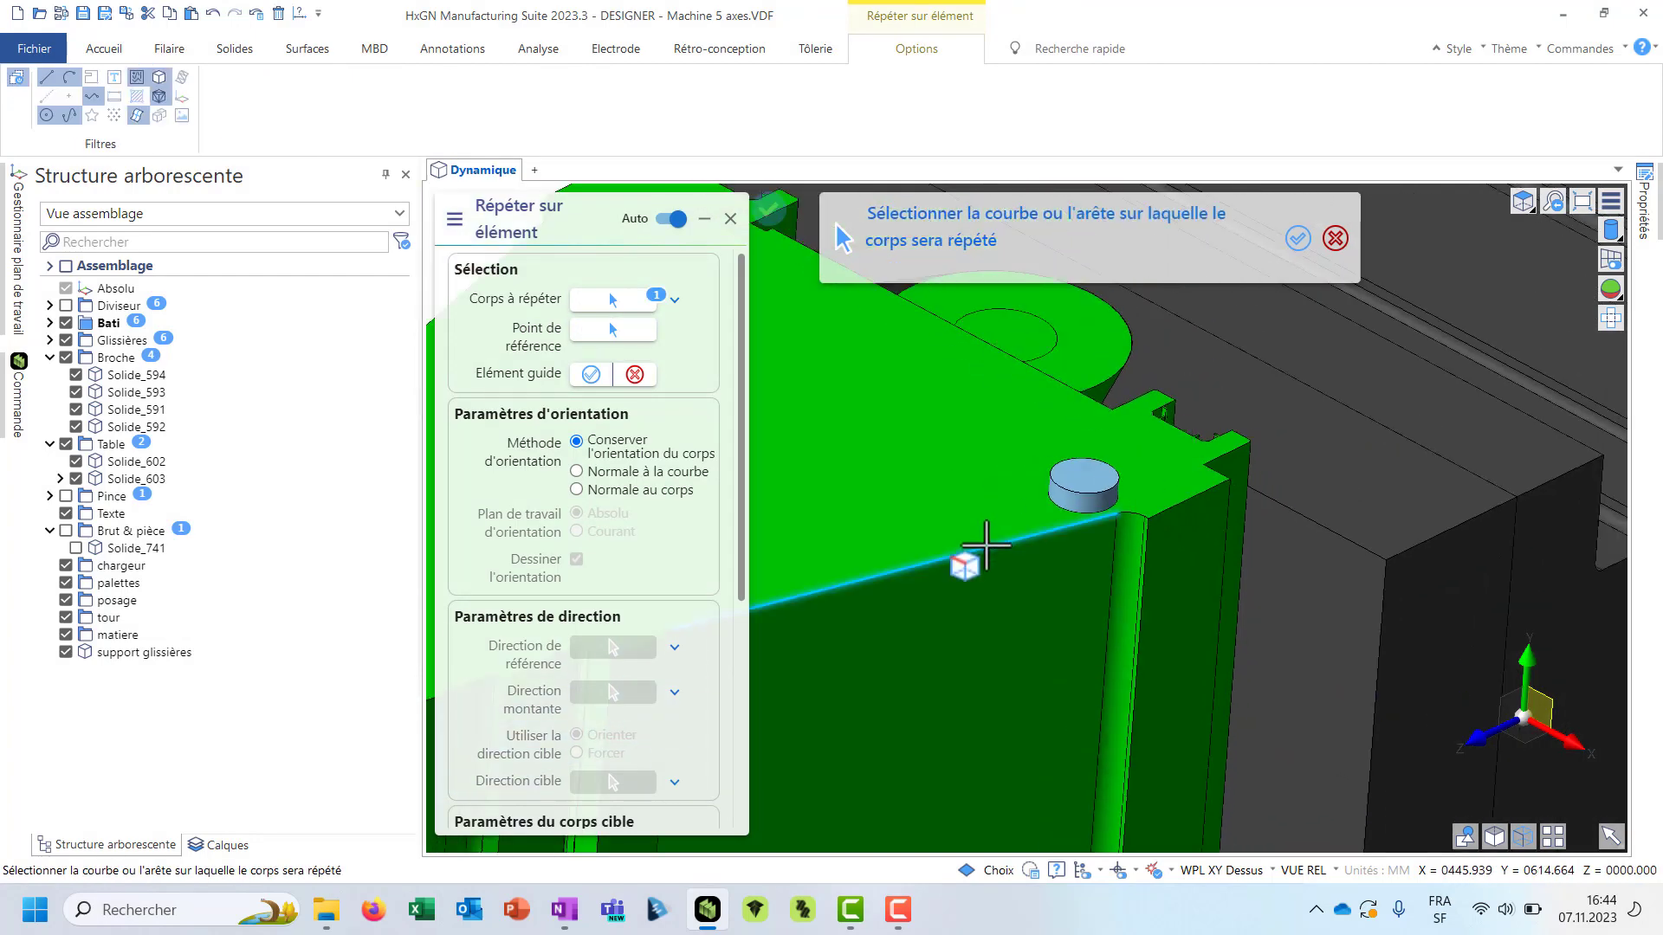
left_click(985, 546)
scroll(952, 563, "down", 3)
scroll(925, 592, "up", 2)
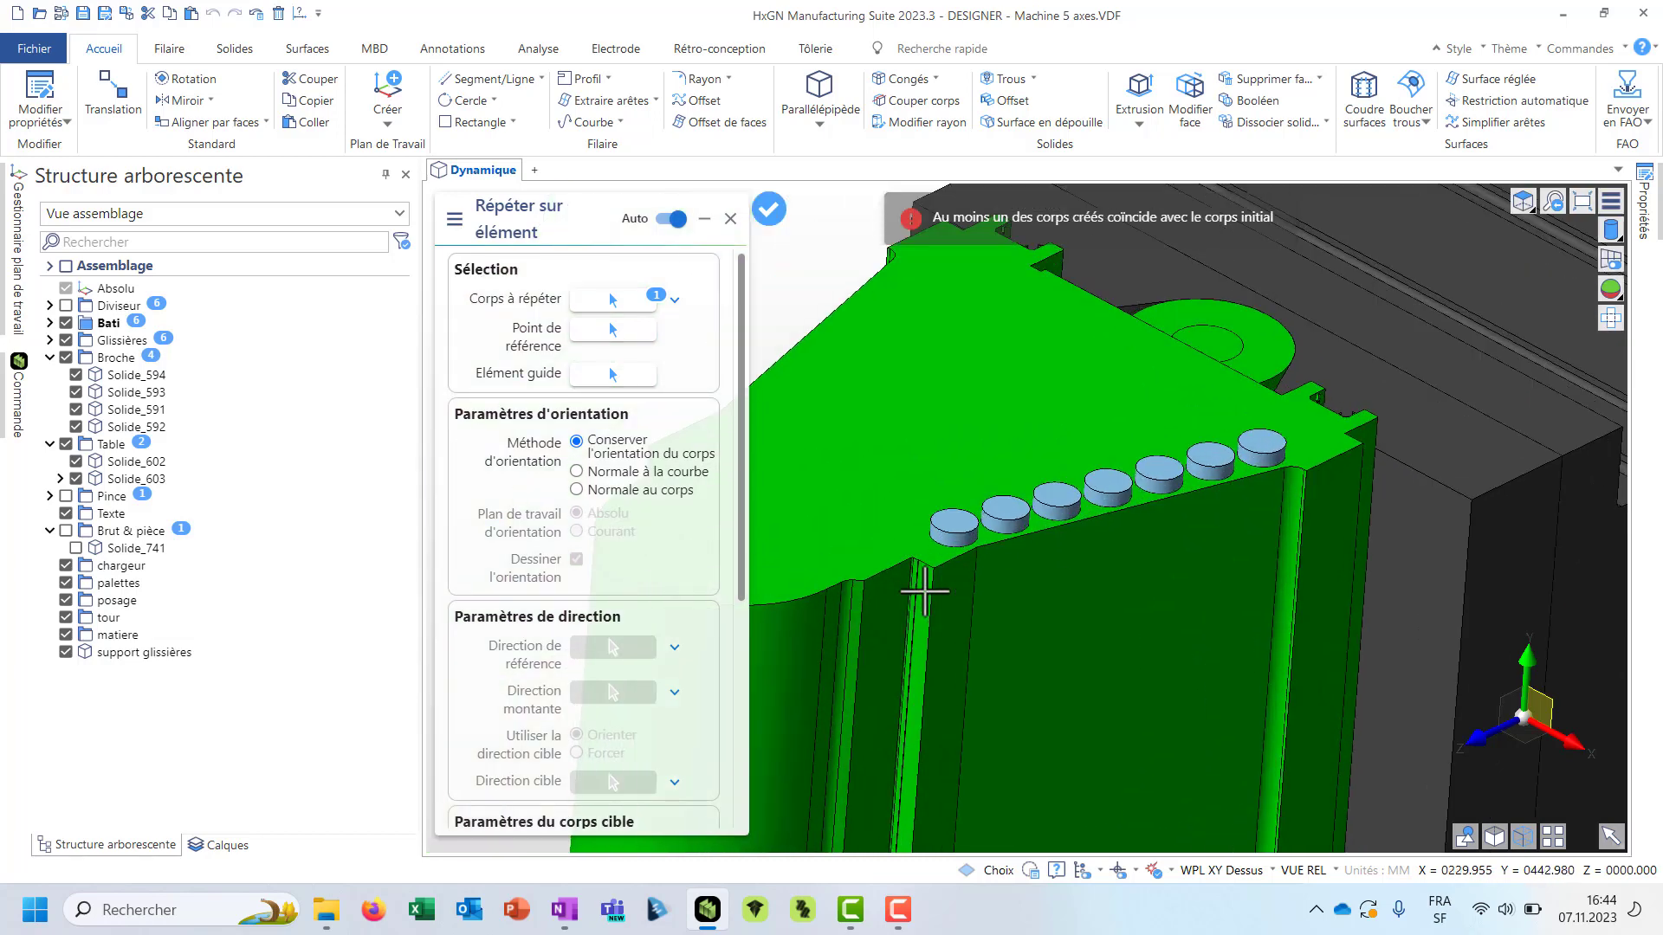
scroll(924, 592, "up", 2)
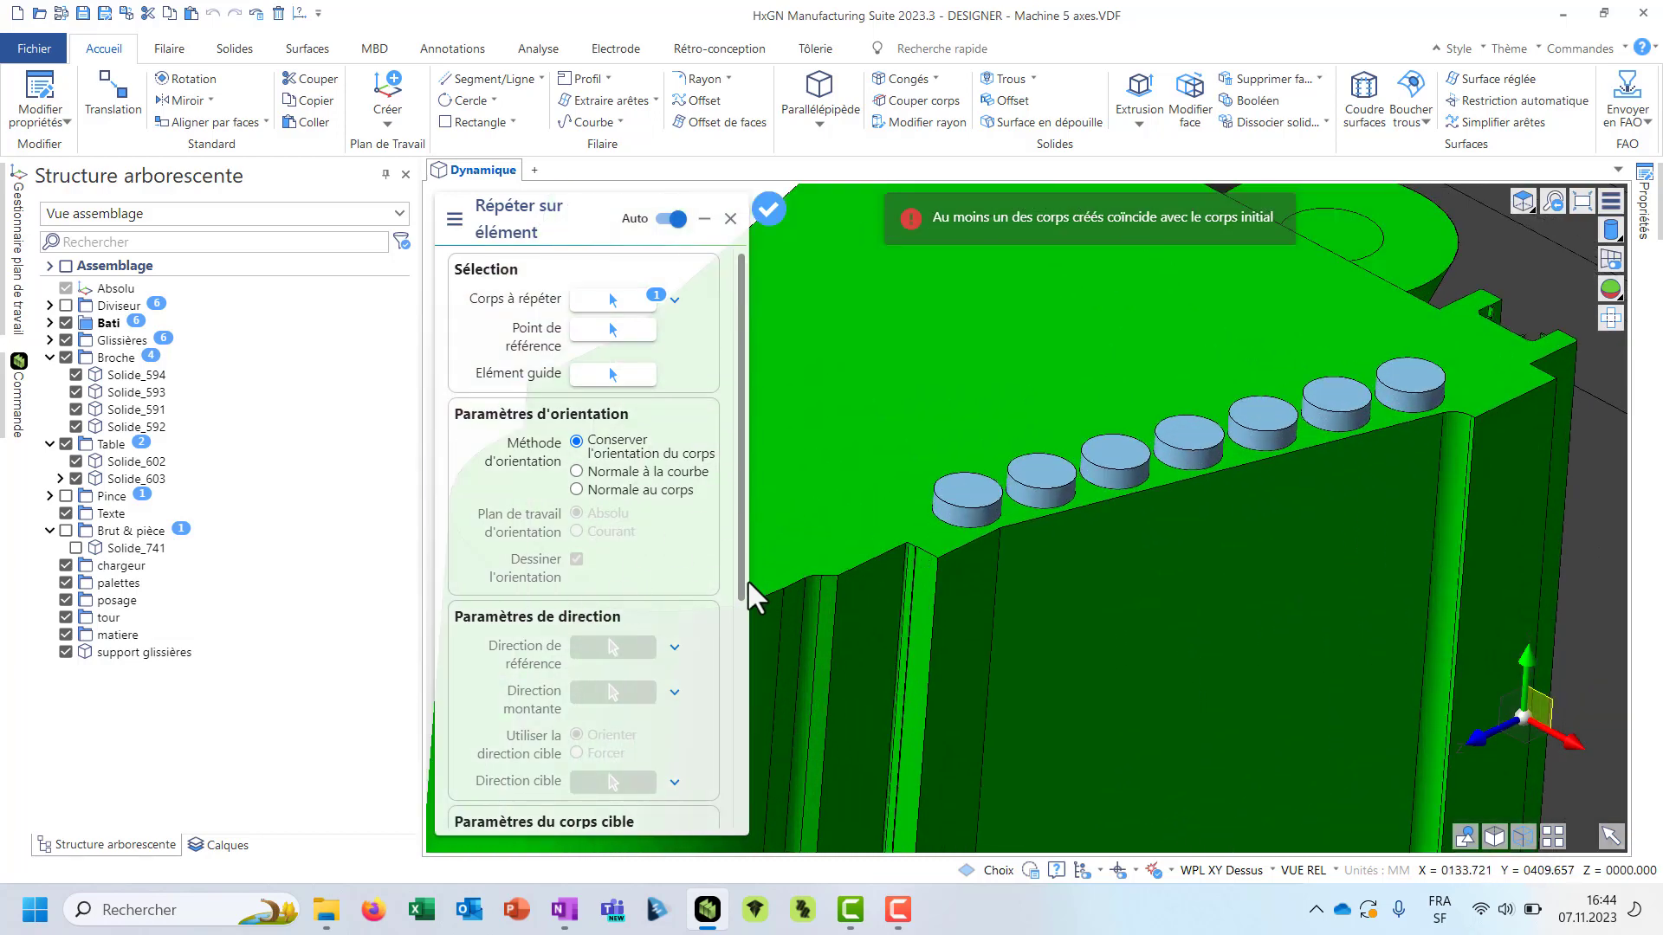
left_click_drag(736, 584, 735, 781)
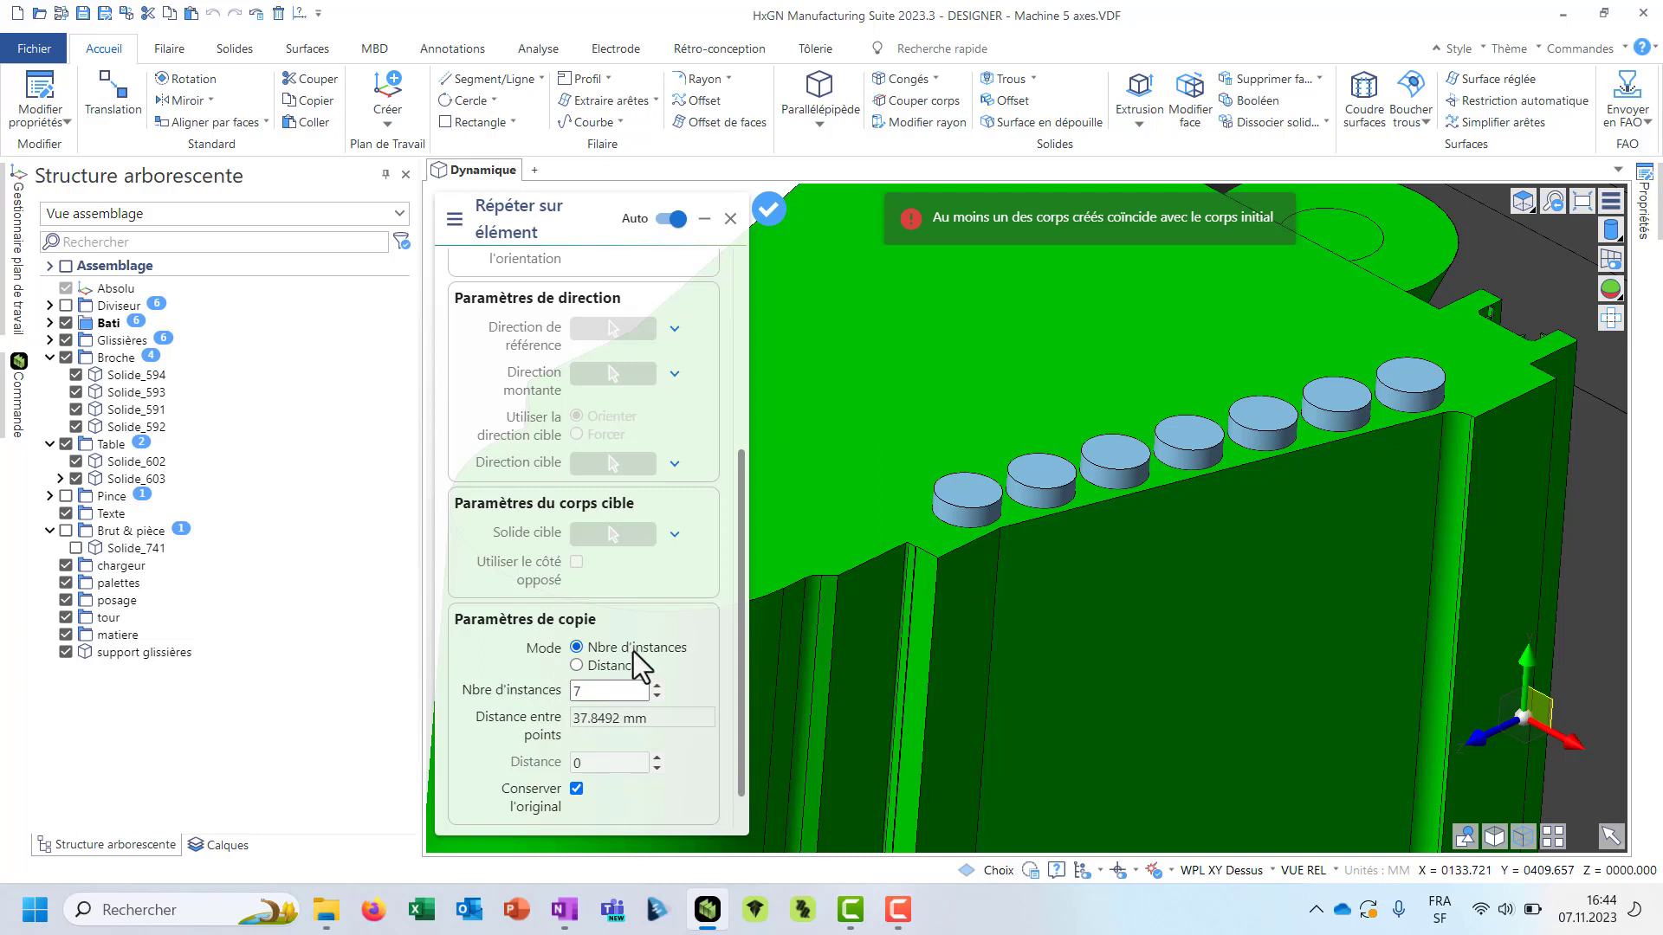
left_click(655, 697)
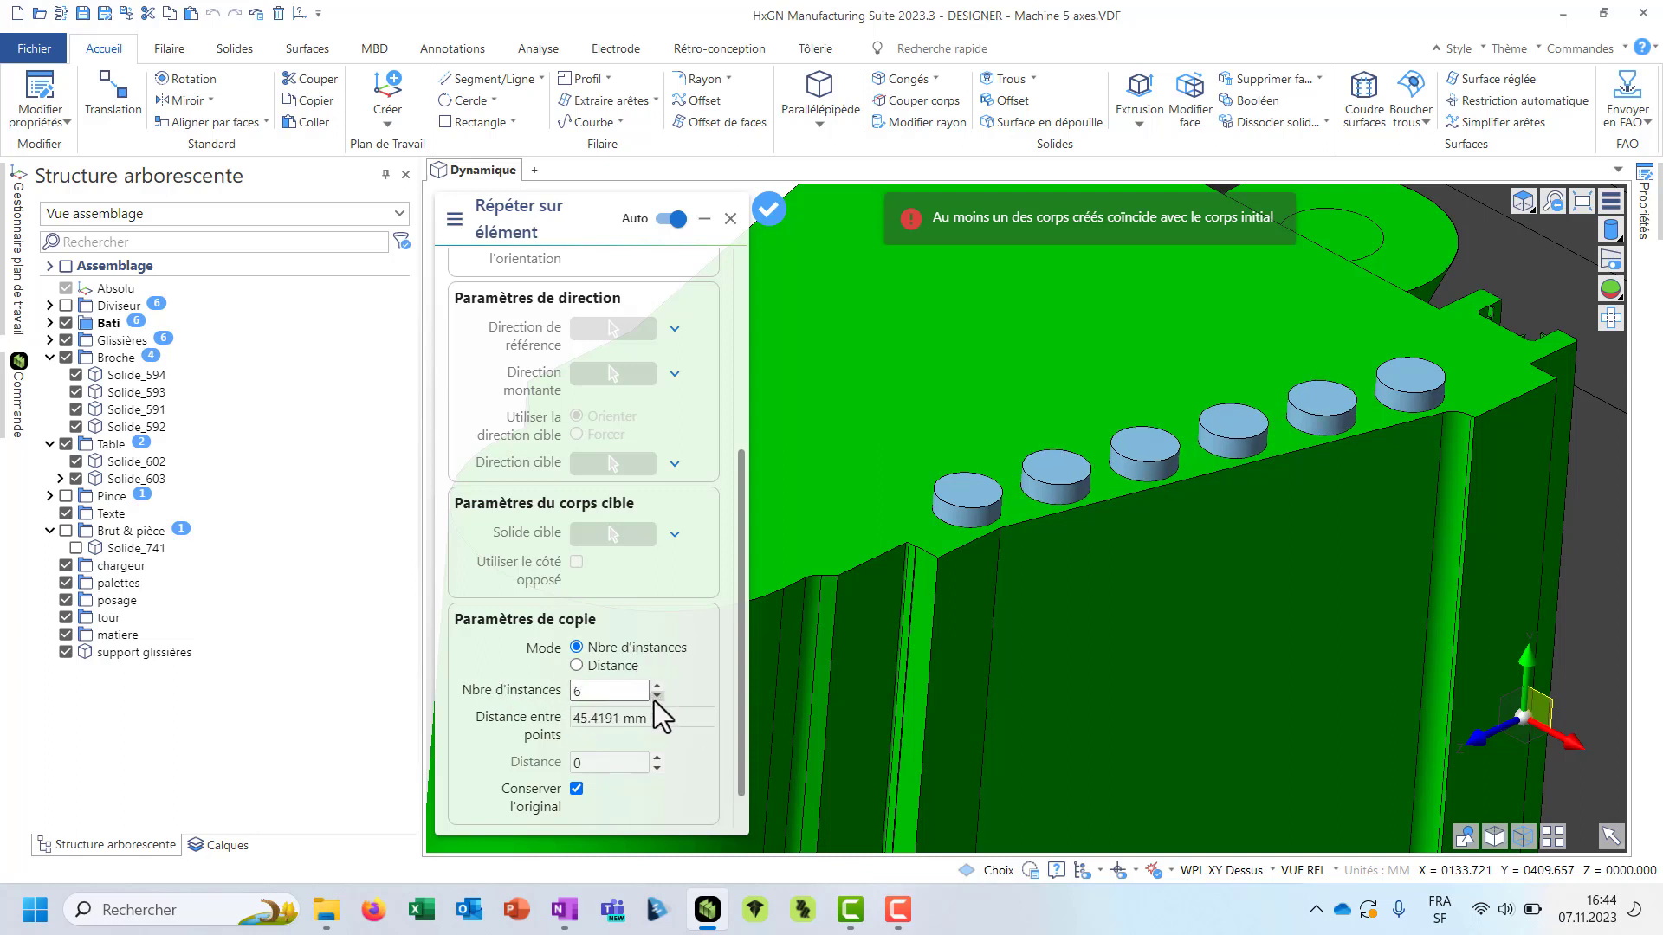
left_click(656, 696)
left_click(656, 697)
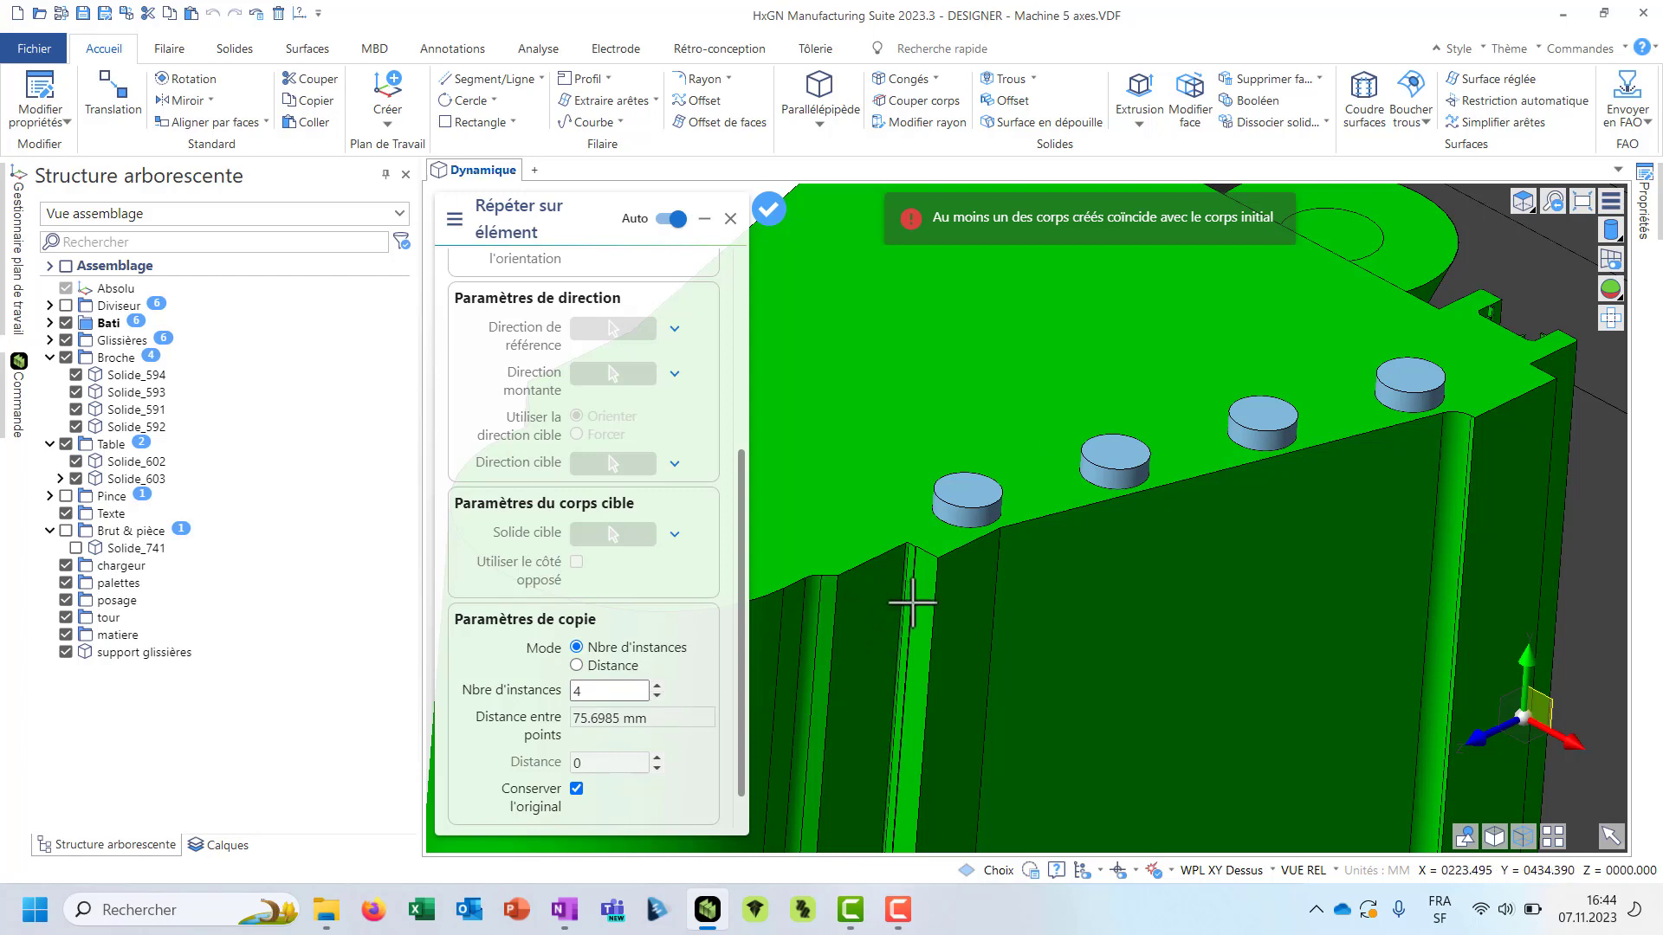
right_click(912, 603)
right_click(913, 603)
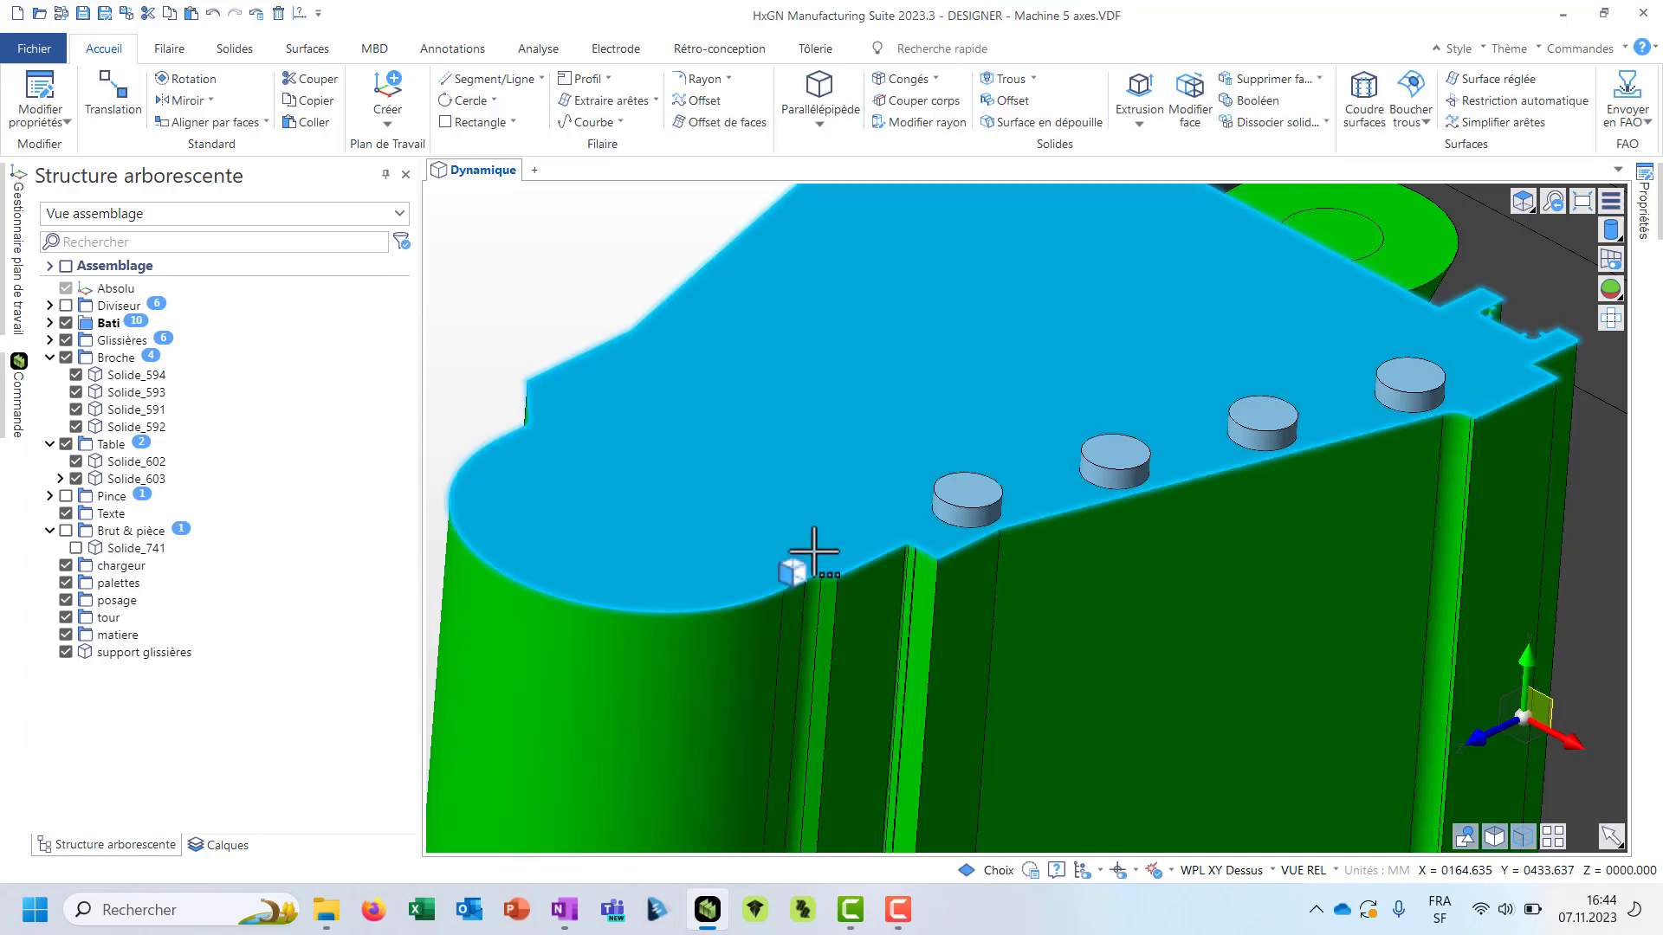
- Set up a mirror of the row of cylinders with the plane point at the midpoint of the housing's rear top edge
left_click(187, 101)
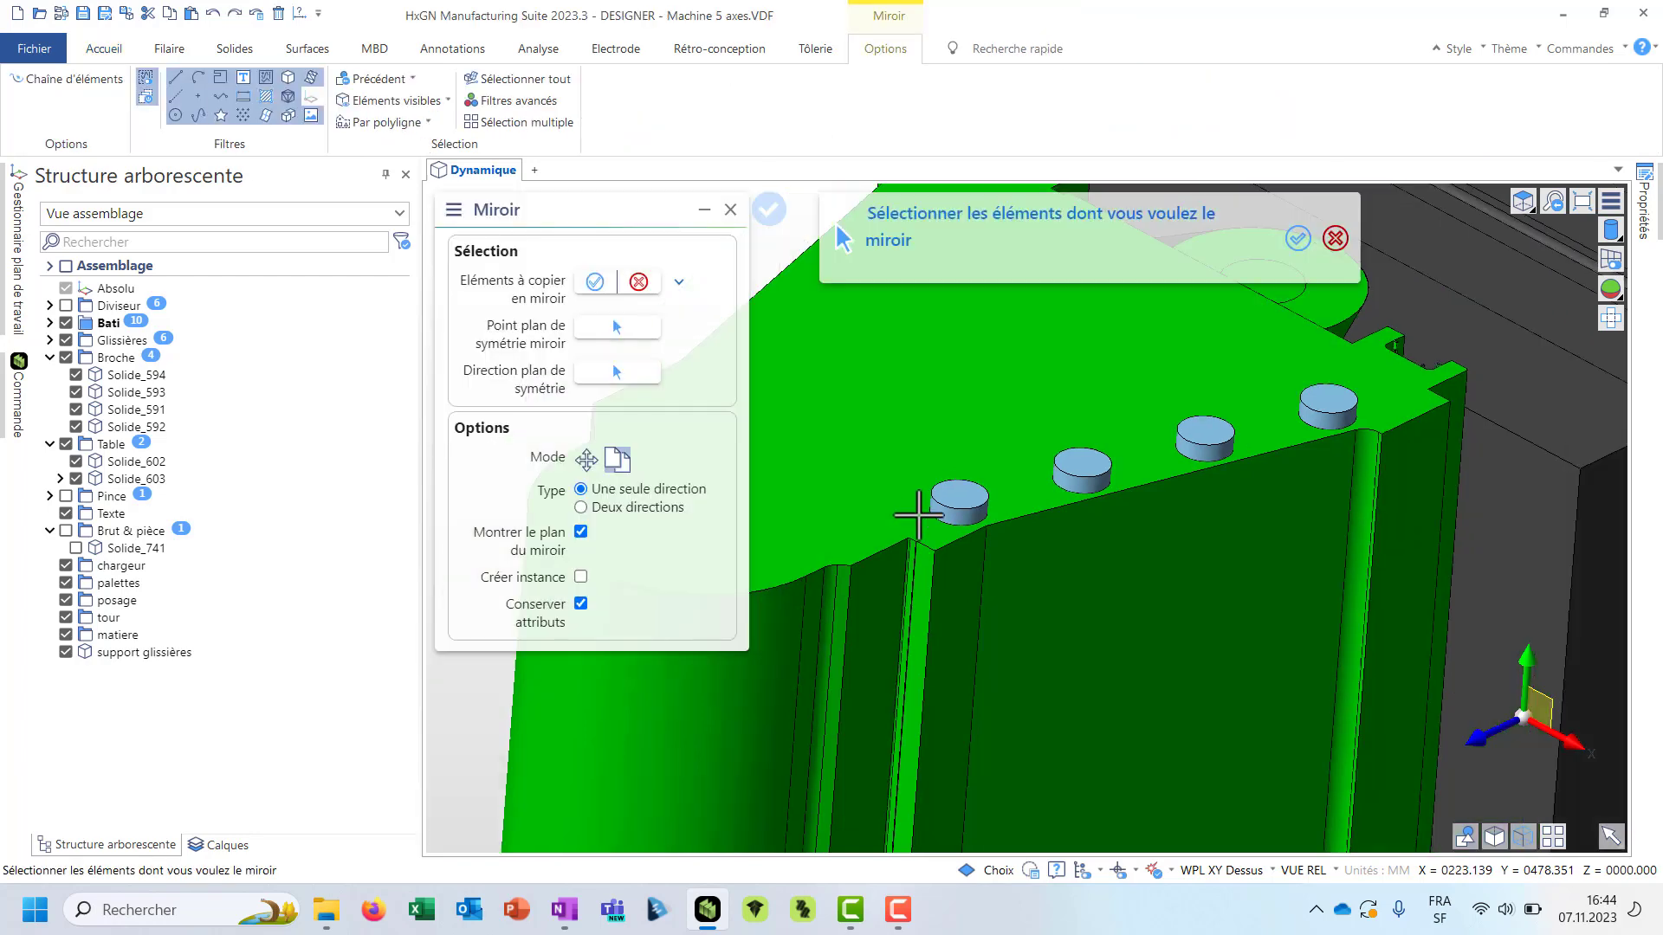
scroll(913, 511, "down", 3)
left_click_drag(915, 387, 1223, 563)
right_click(1223, 563)
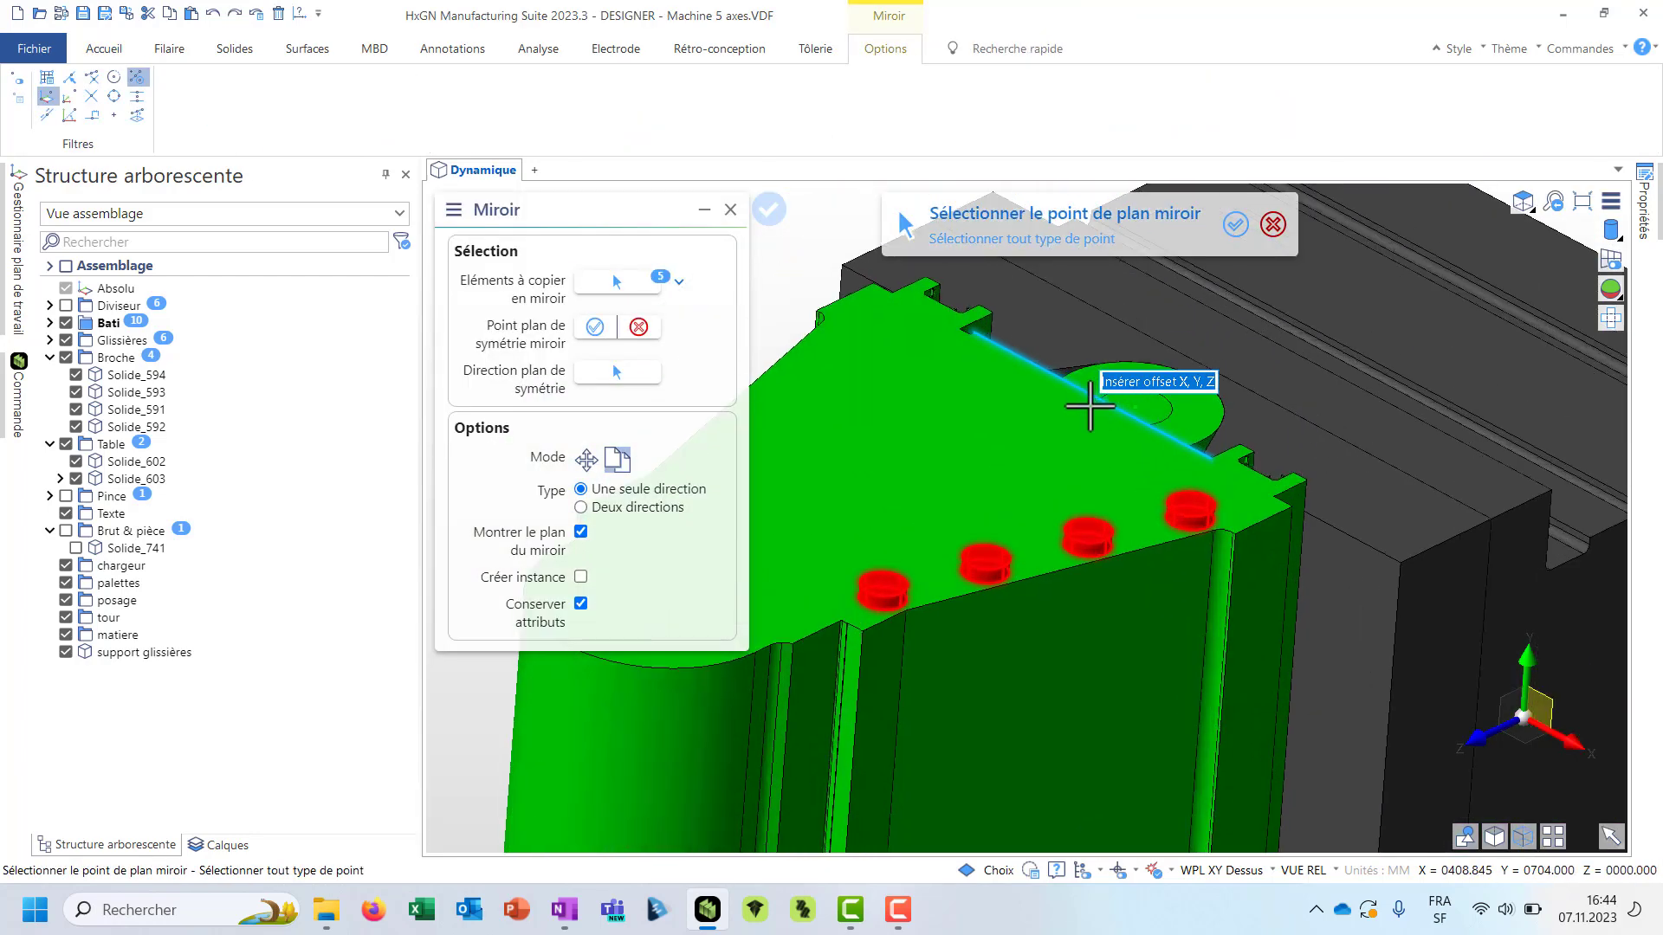
left_click(1084, 382)
scroll(1089, 394, "up", 3)
scroll(1203, 476, "down", 3)
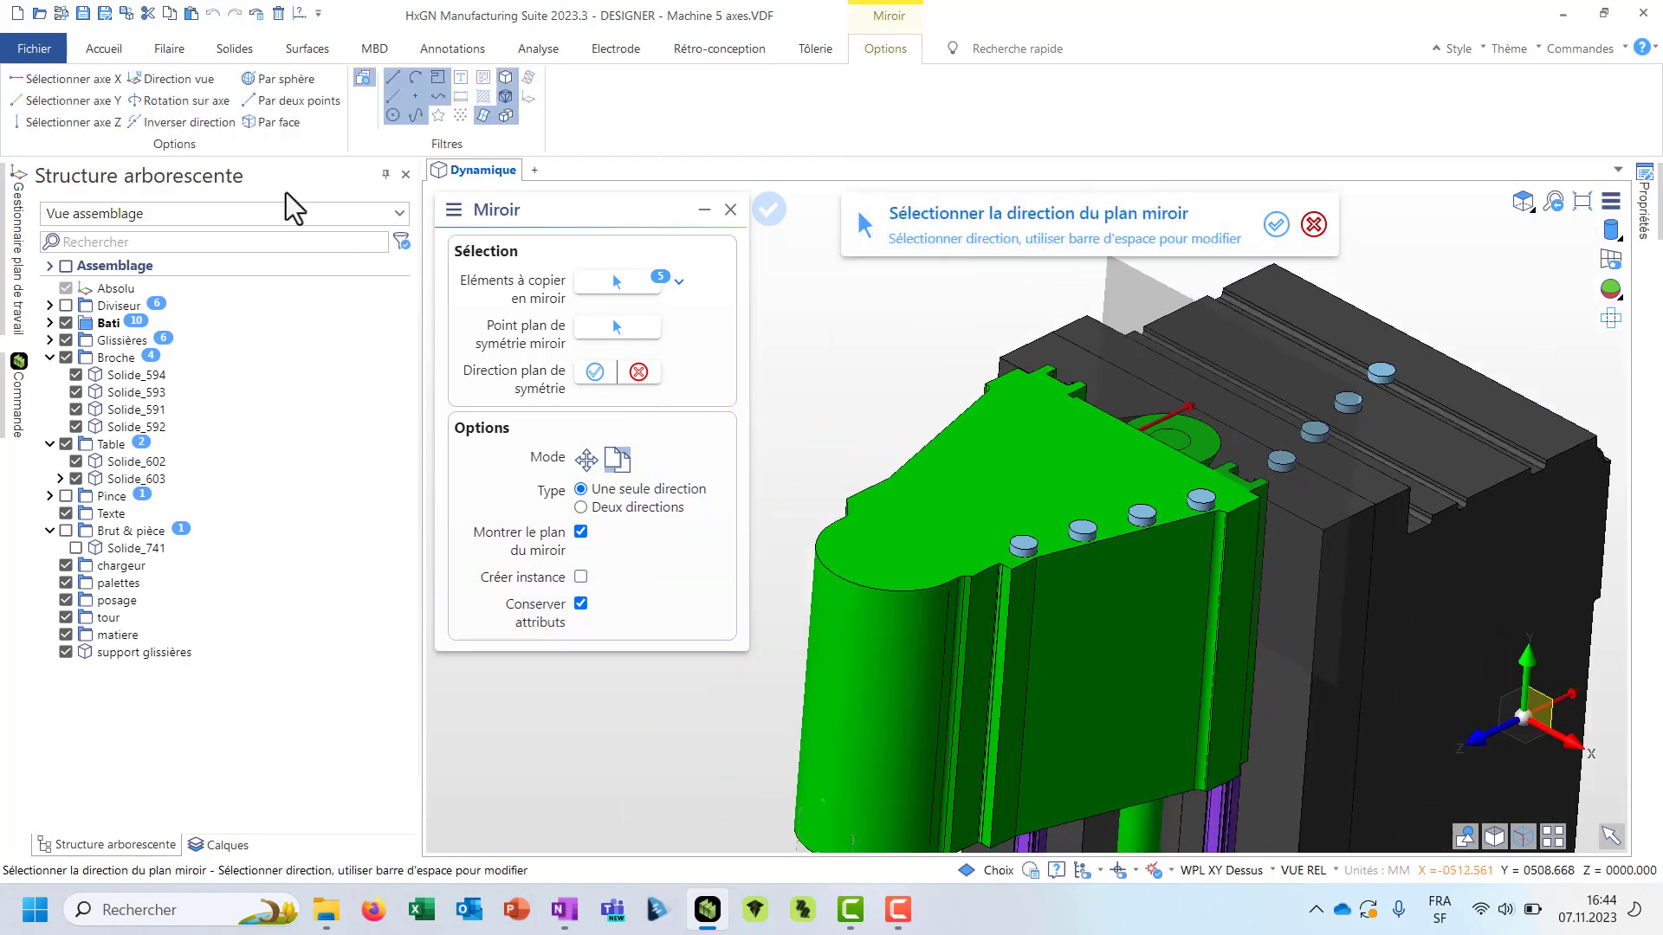
- Mirror the cylinders as copies using the X axis as the plane direction, and finish the mirror
left_click(69, 79)
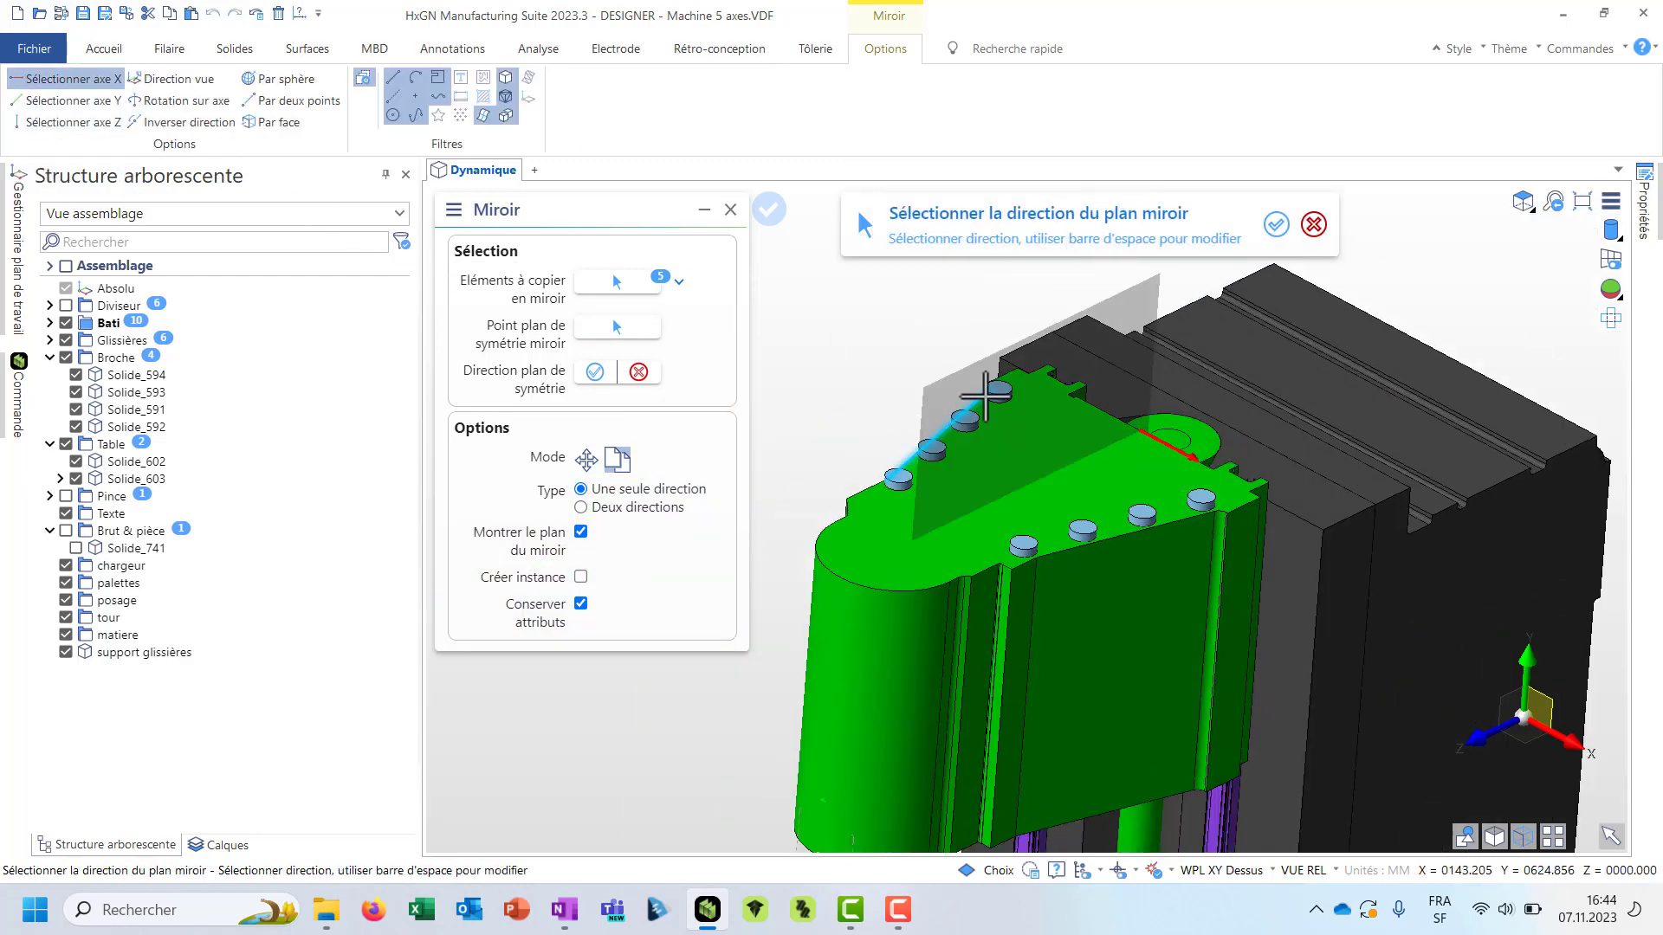
left_click(586, 459)
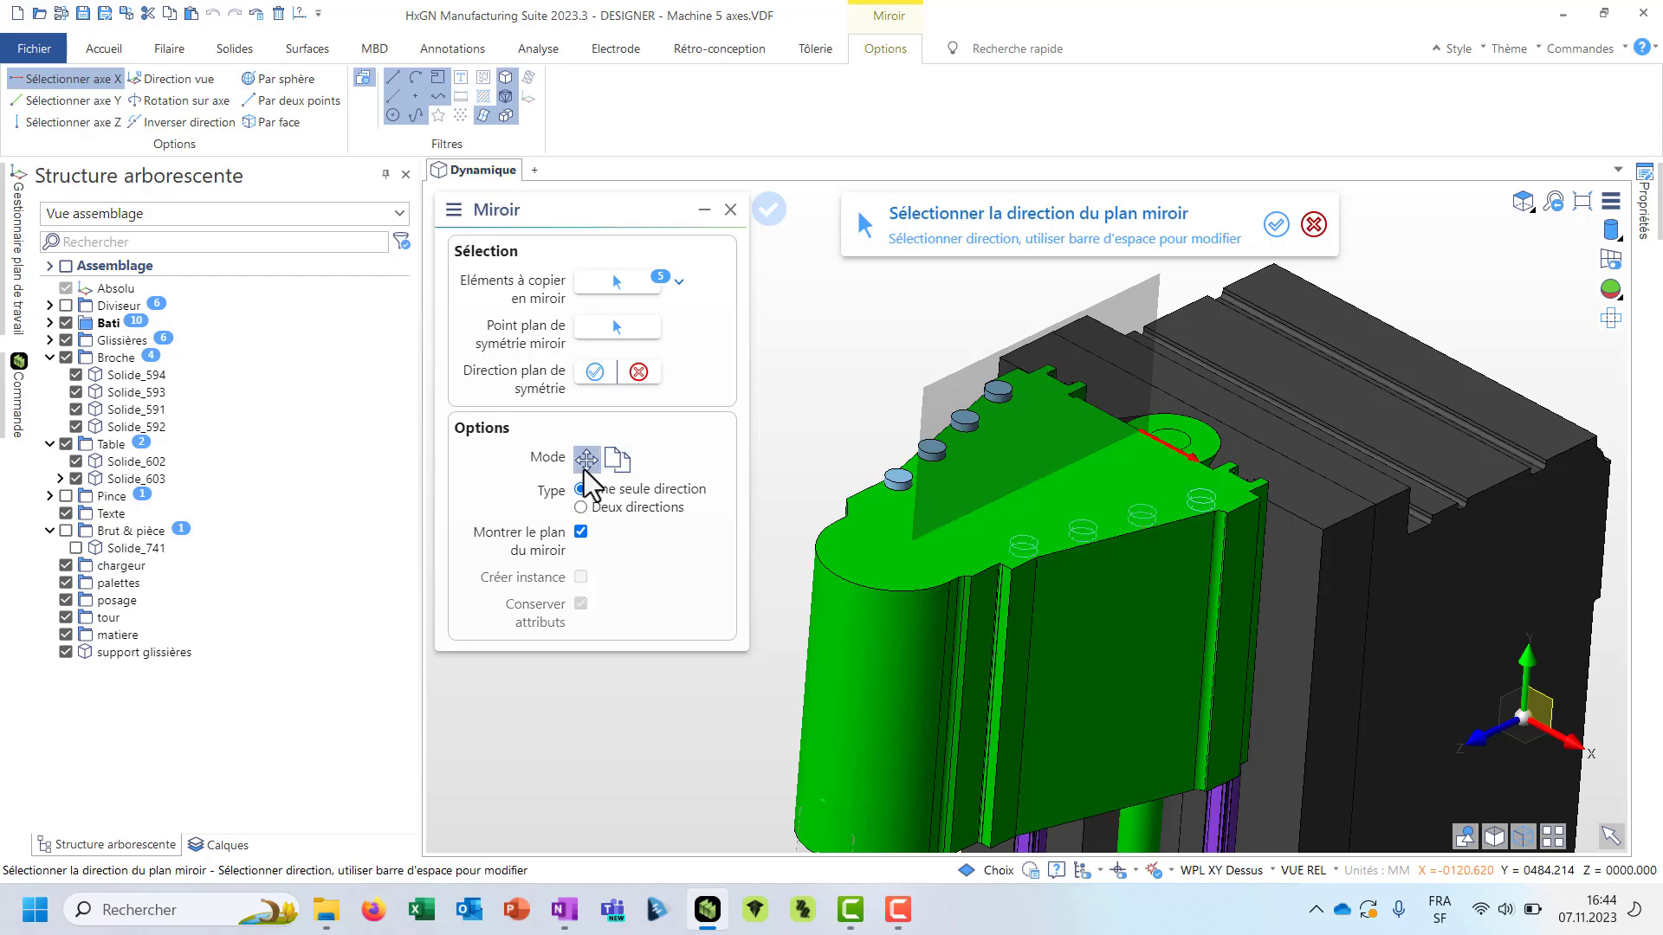
left_click(622, 460)
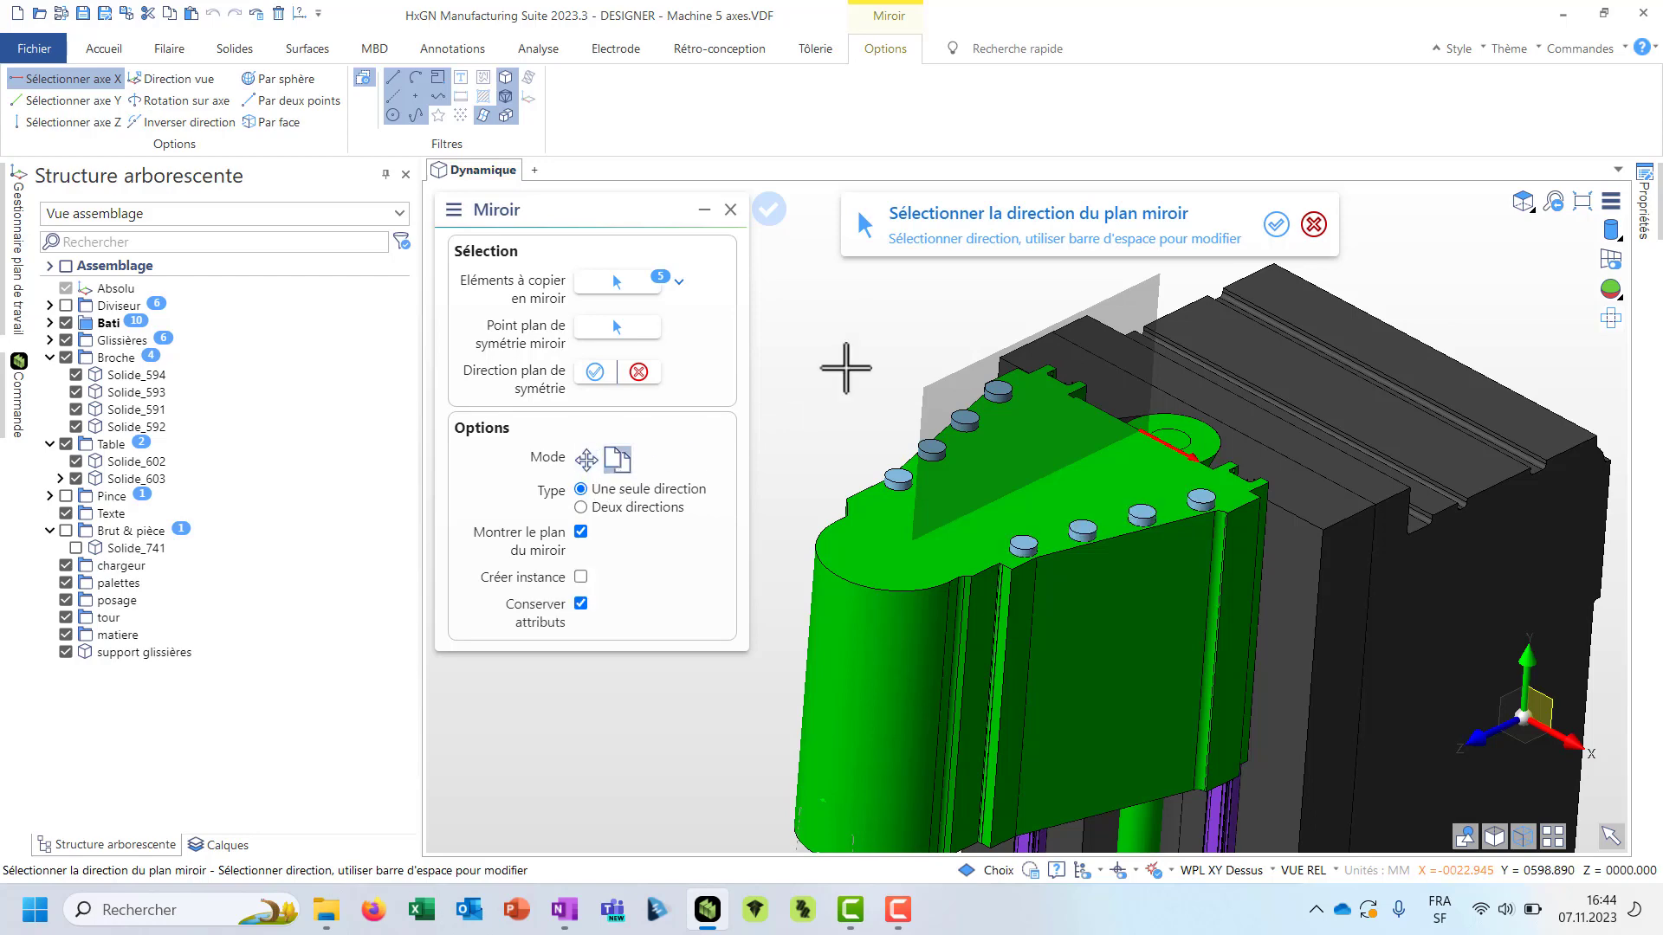
right_click(846, 368)
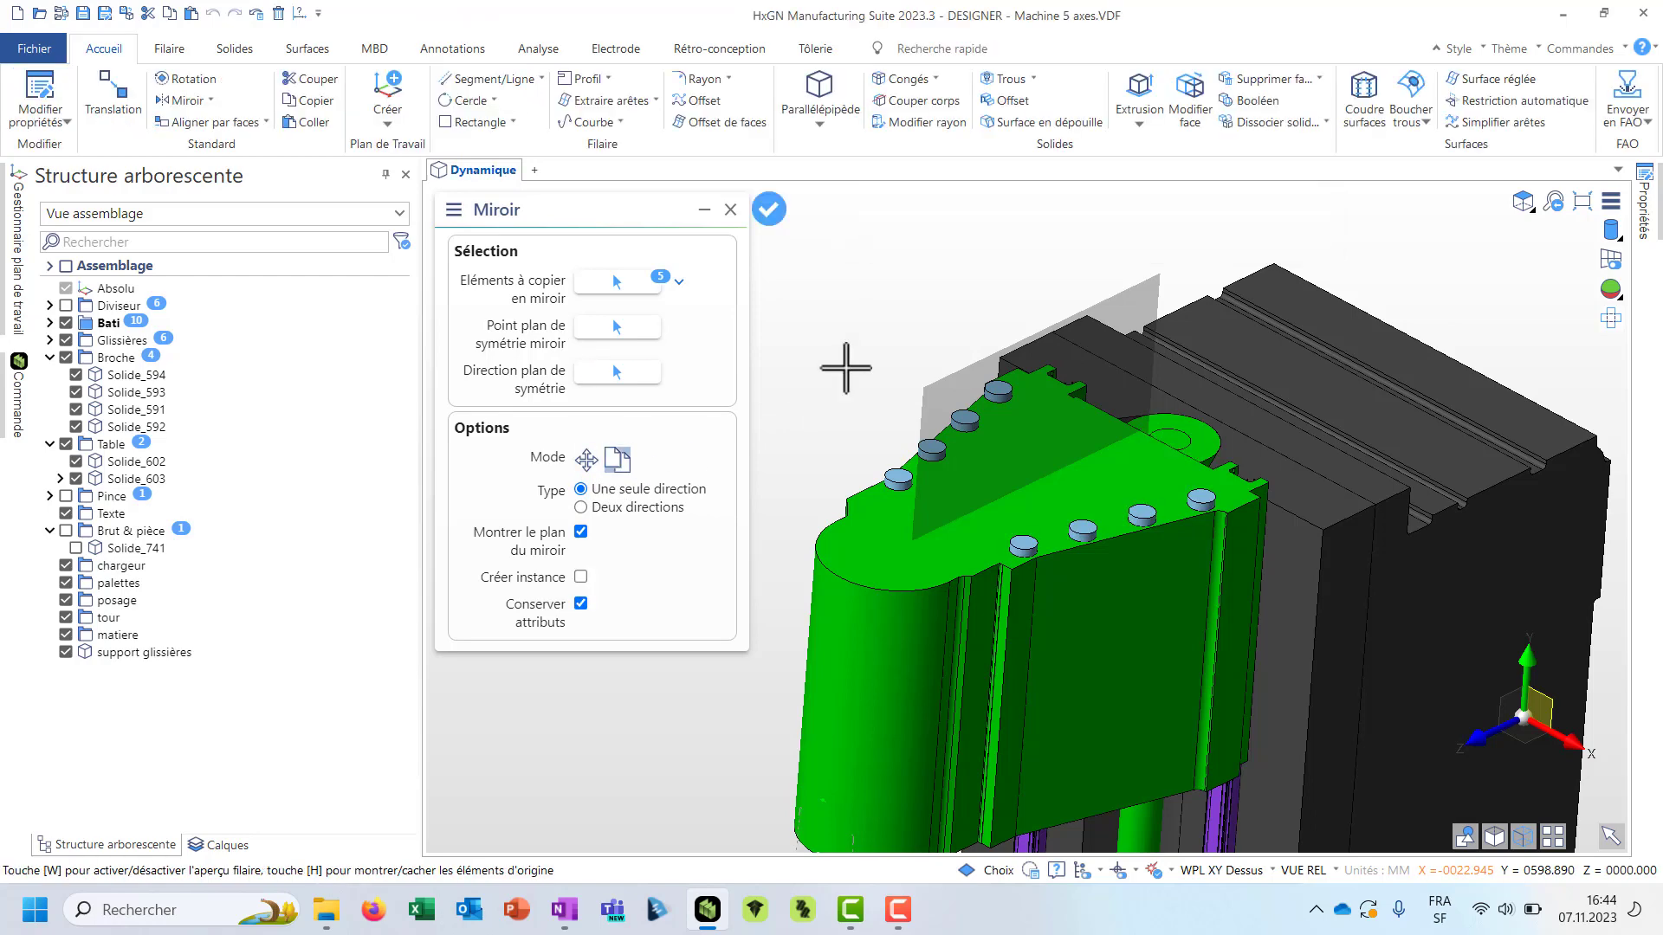
right_click(846, 368)
right_click(846, 368)
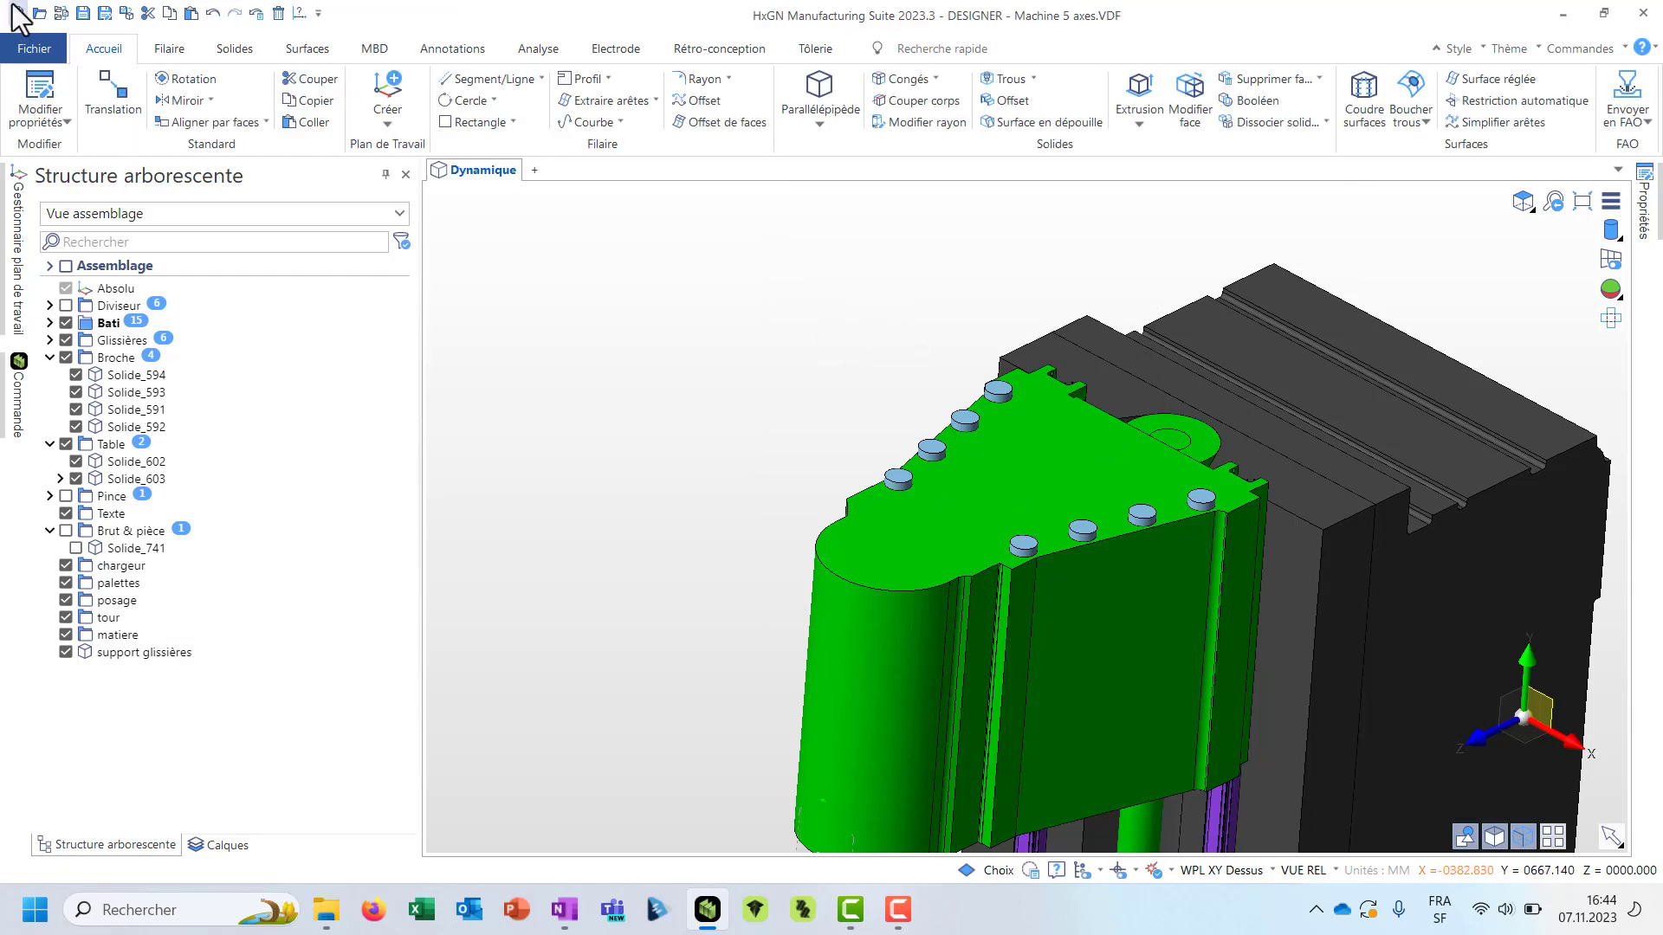
- Unite the mirrored and repeated cylinders with the green spindle housing using a Boolean union, and finish the operation
left_click(232, 52)
left_click(386, 92)
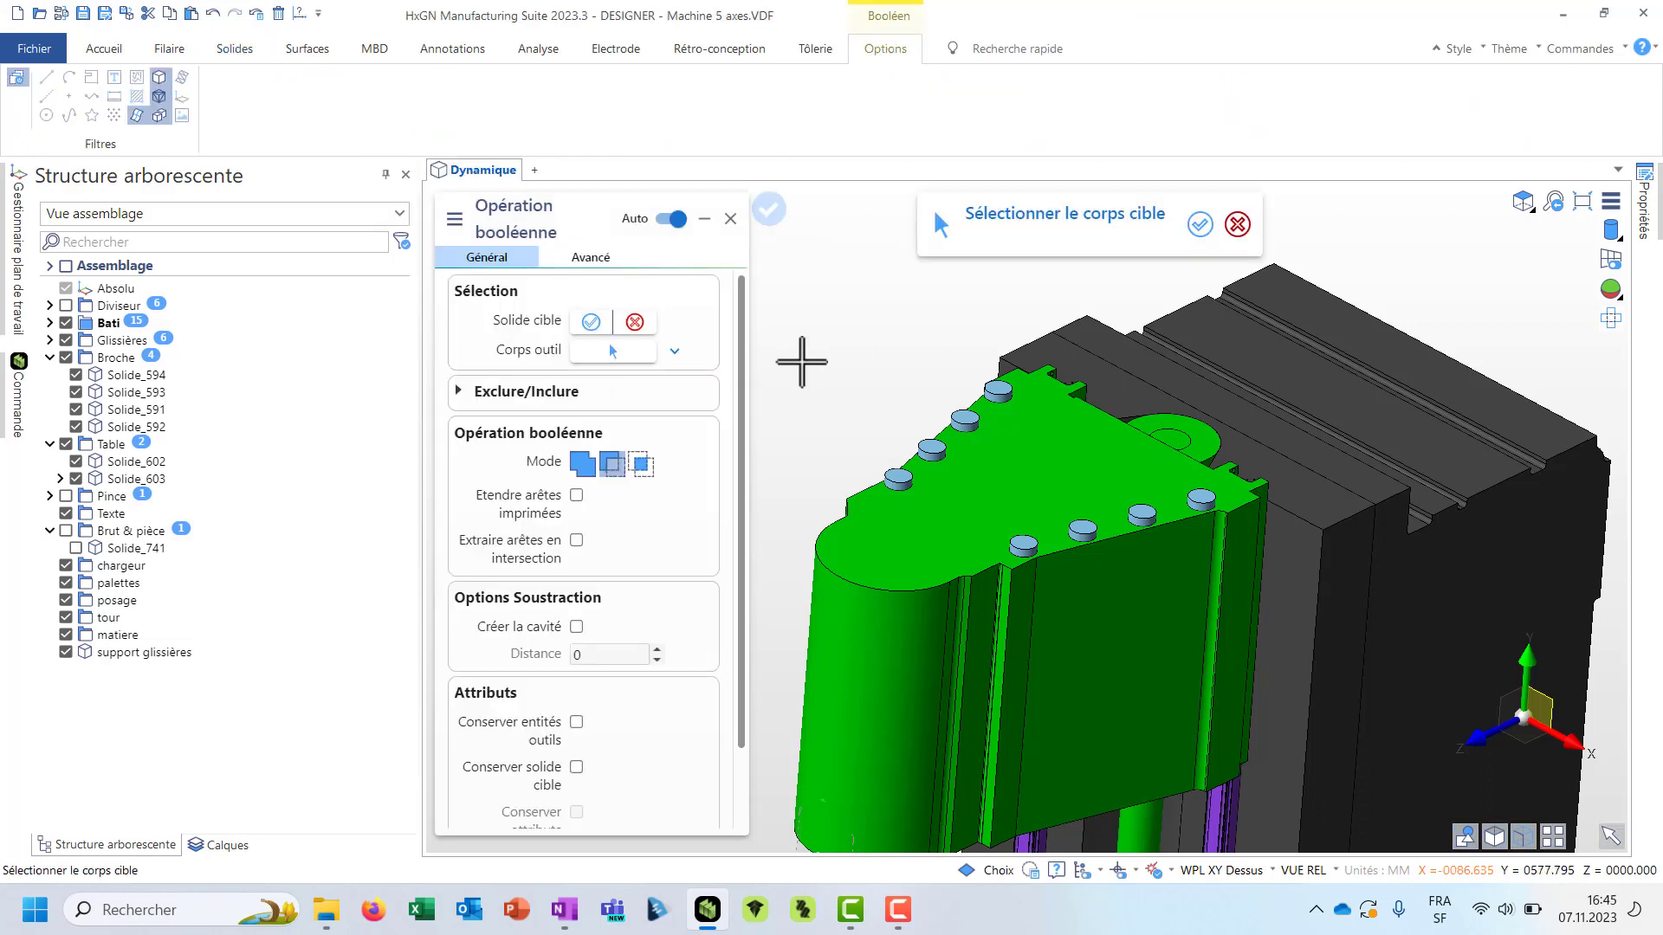
left_click(583, 472)
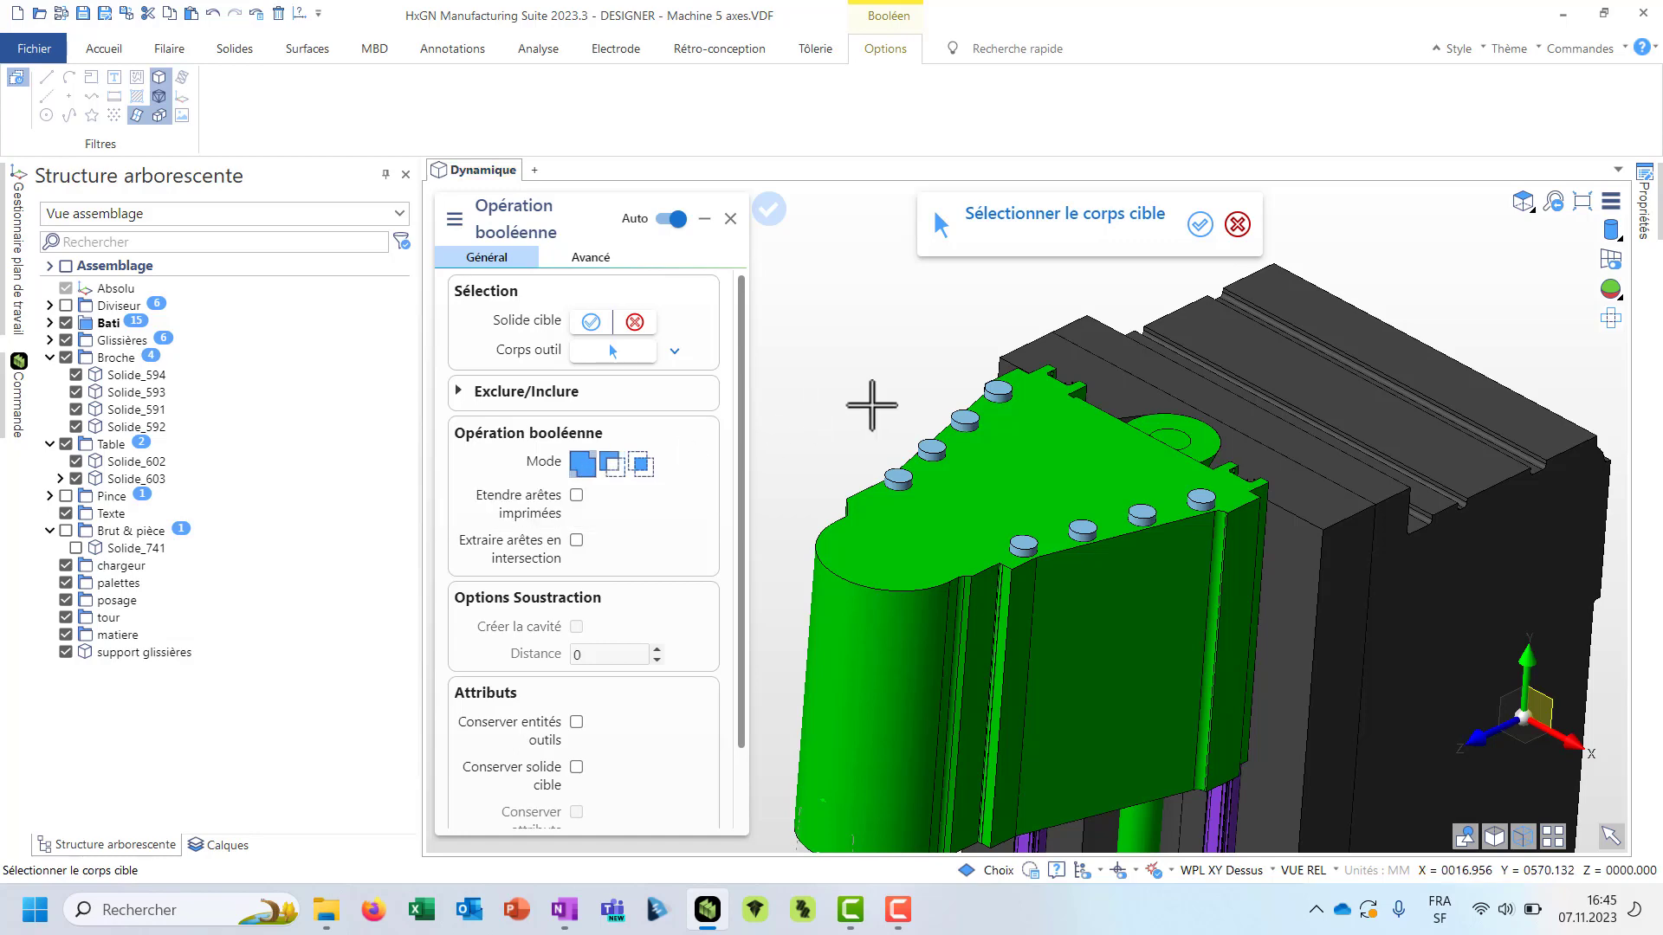
scroll(875, 400, "down", 2)
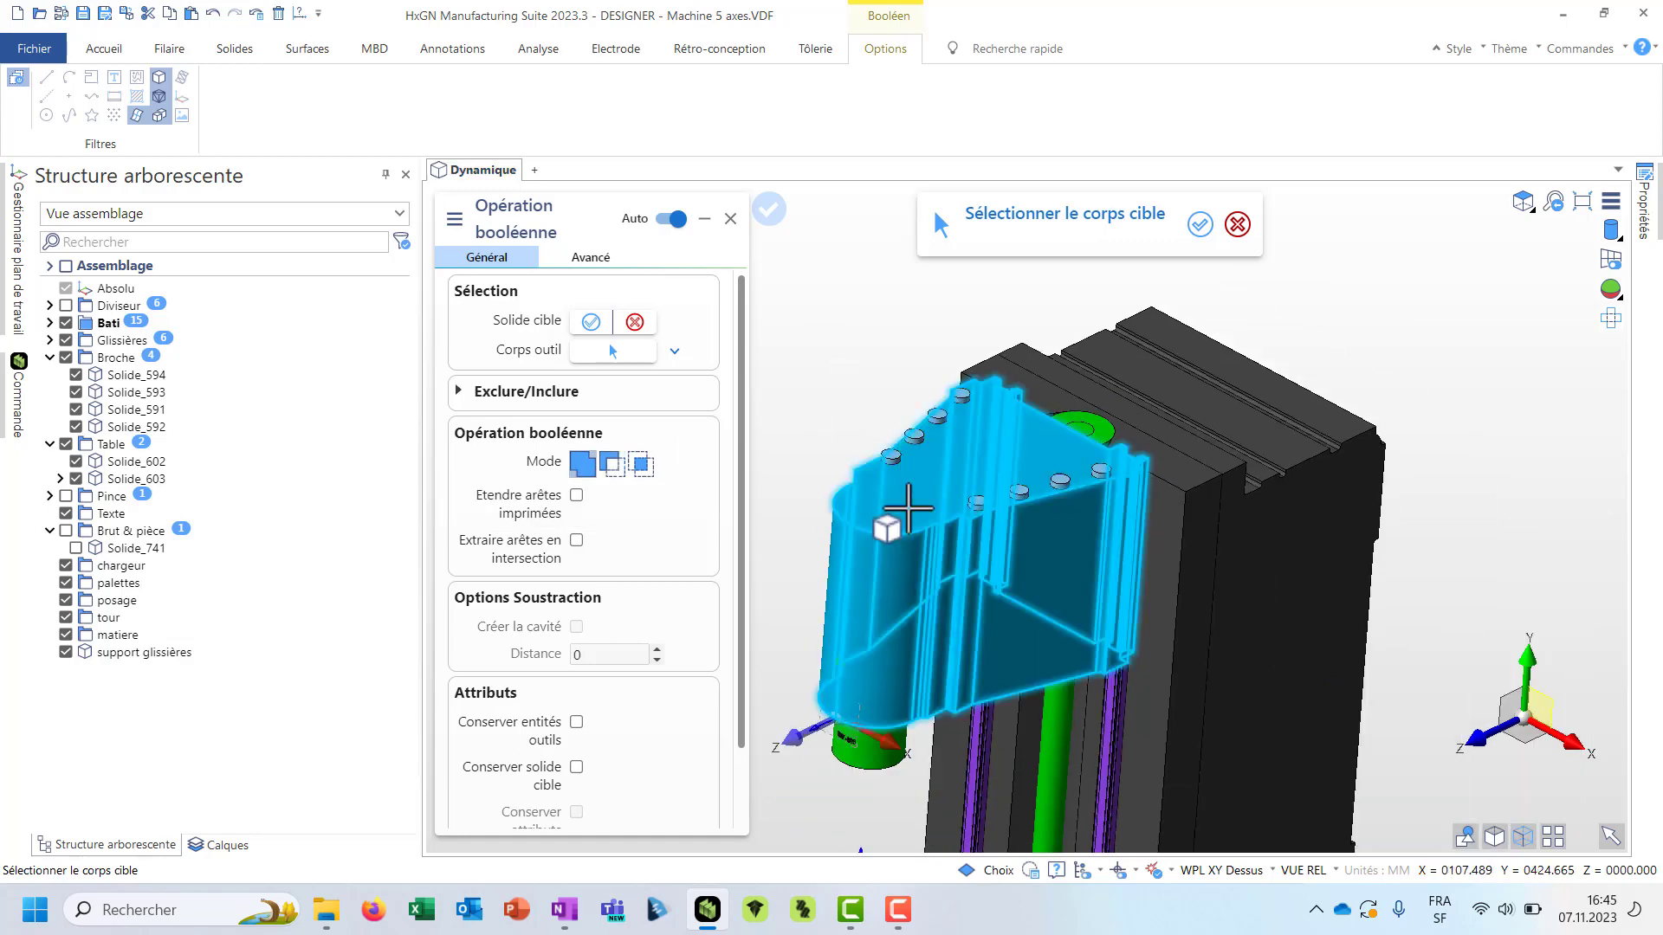
left_click(902, 494)
left_click_drag(835, 338, 1115, 547)
left_click_drag(1114, 548, 1111, 547)
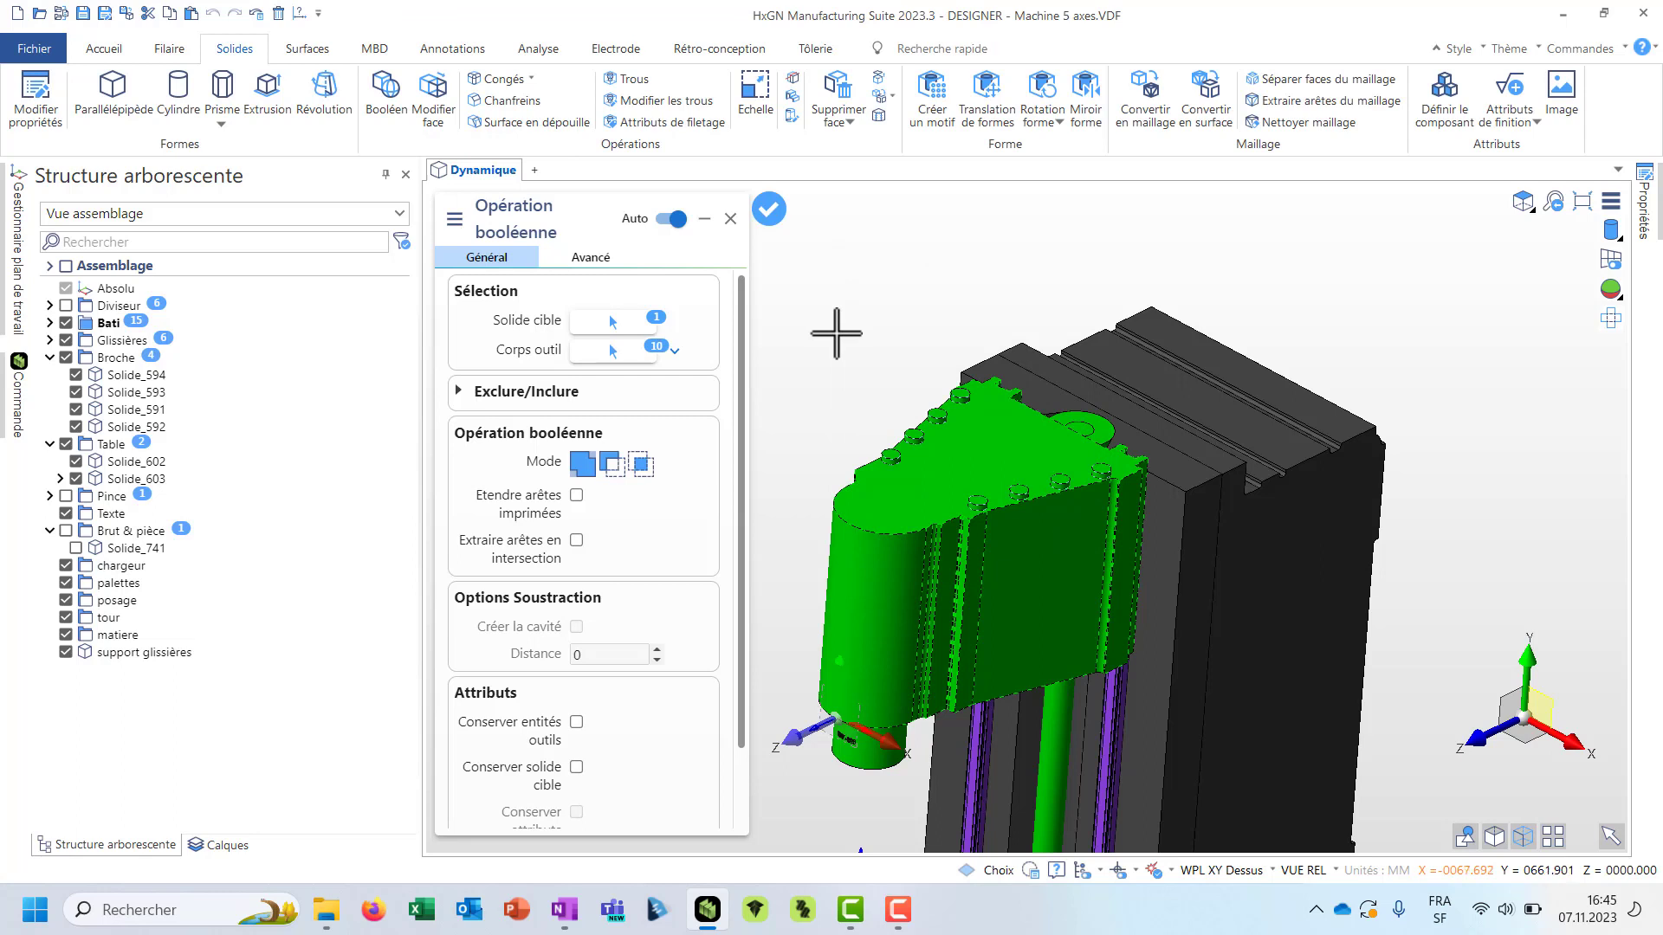
middle_click(837, 336)
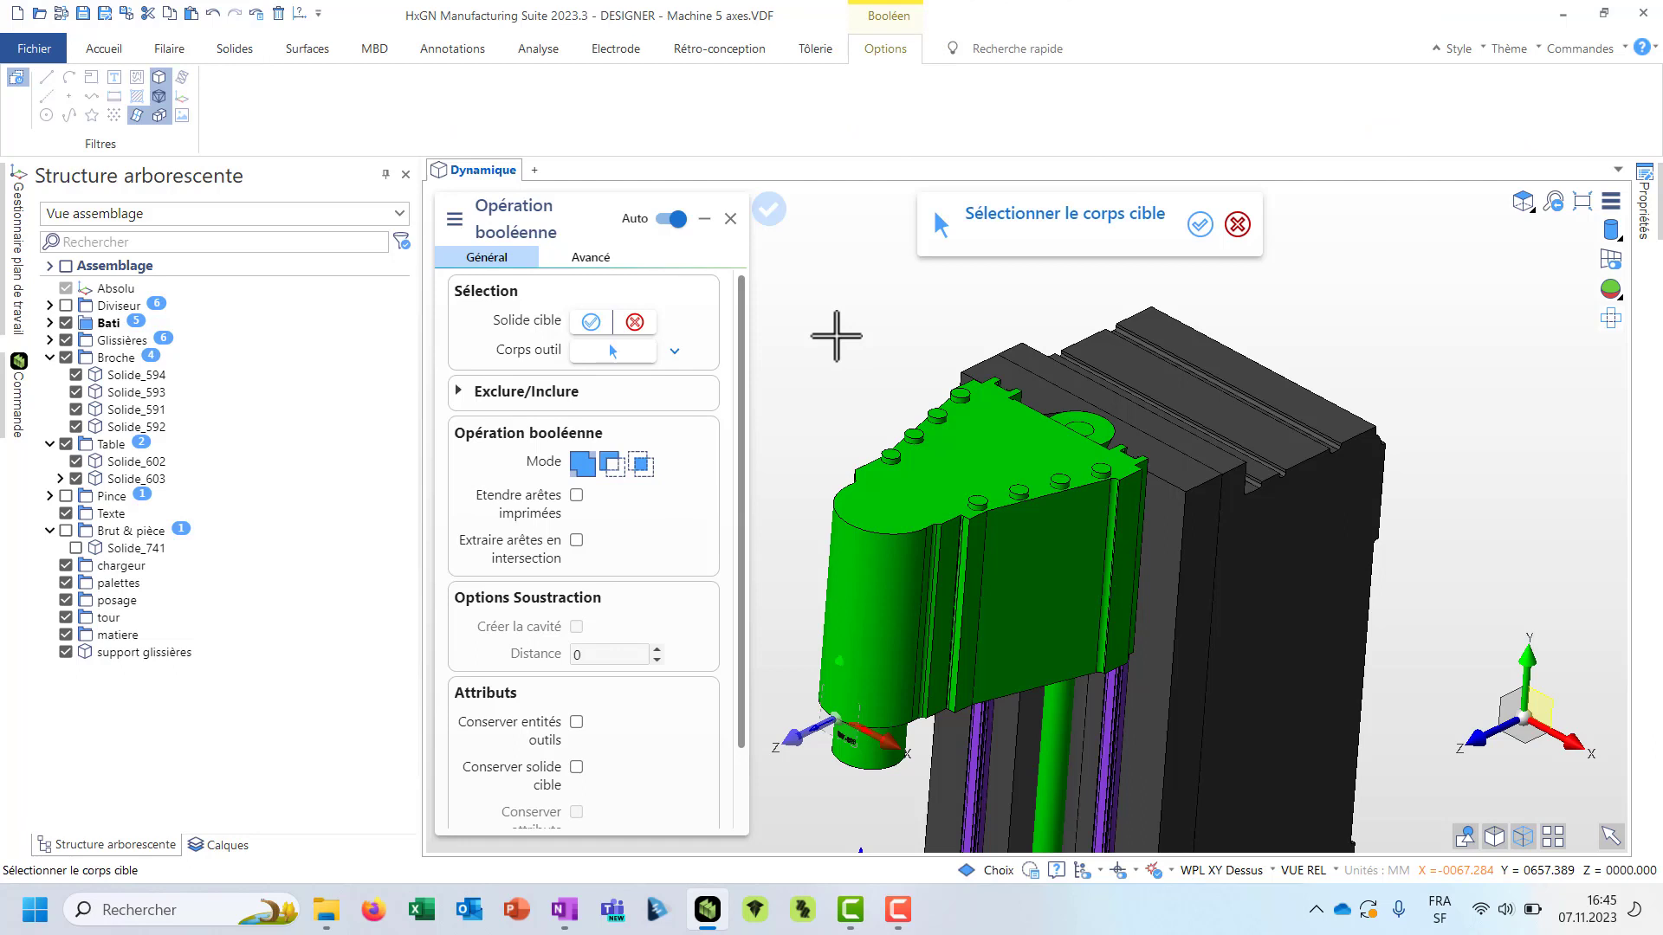
middle_click(837, 335)
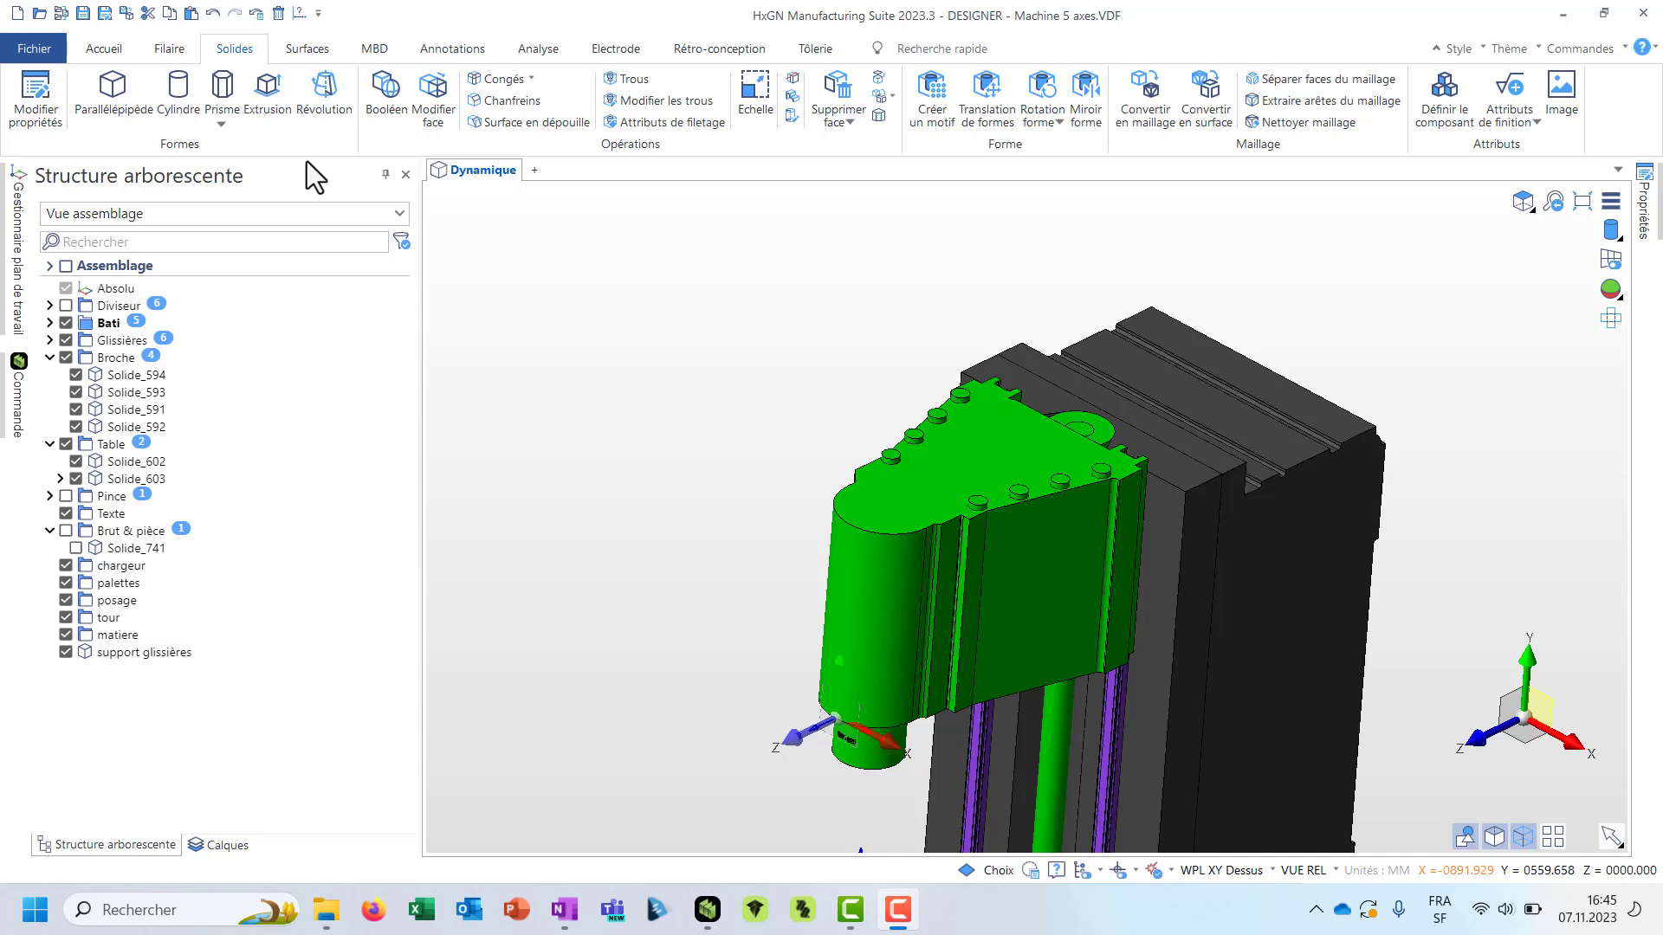
- Regroup the structure tree by type, and then by colour
scroll(690, 446, "up", 2)
scroll(683, 441, "down", 5)
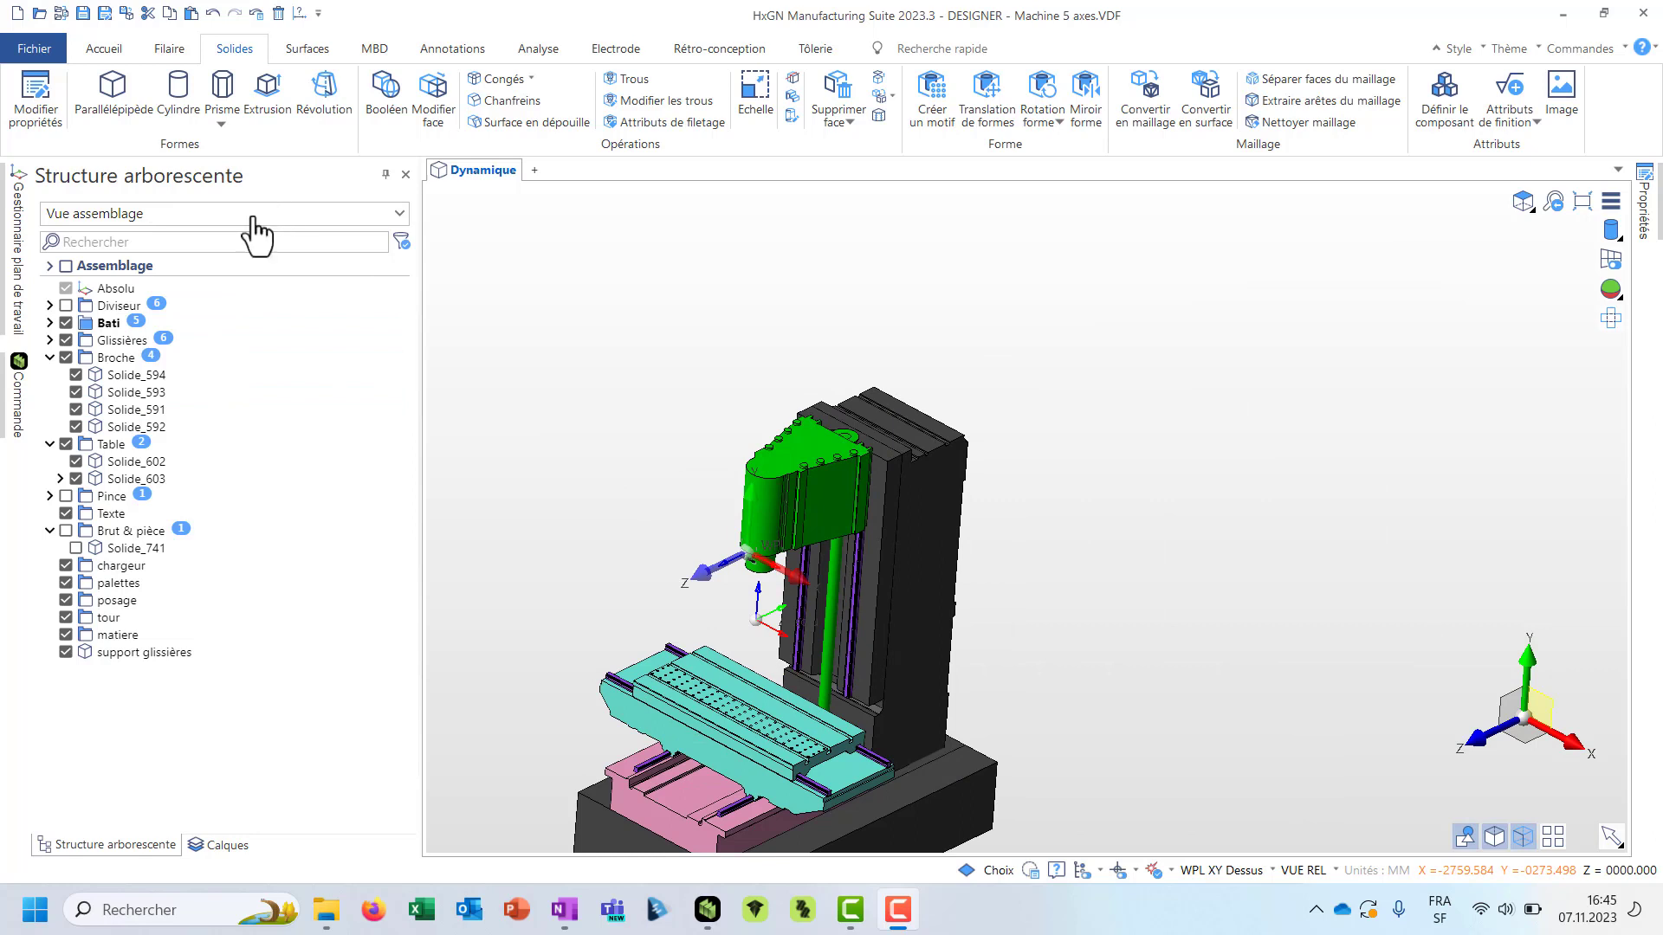
left_click(124, 216)
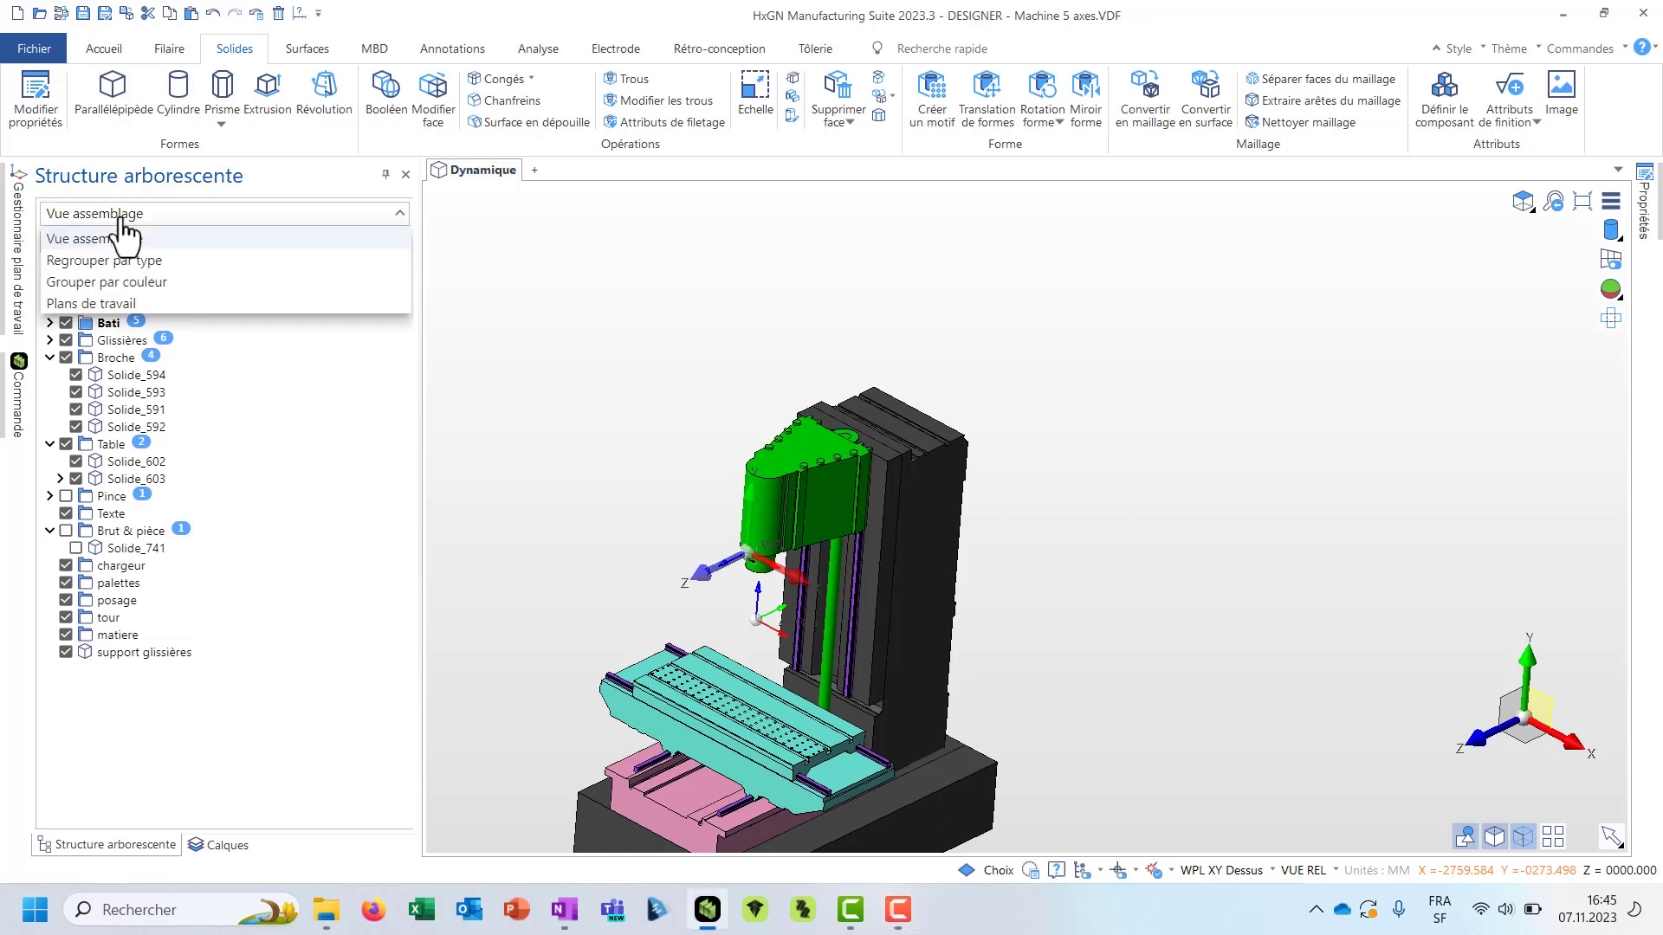
left_click(124, 263)
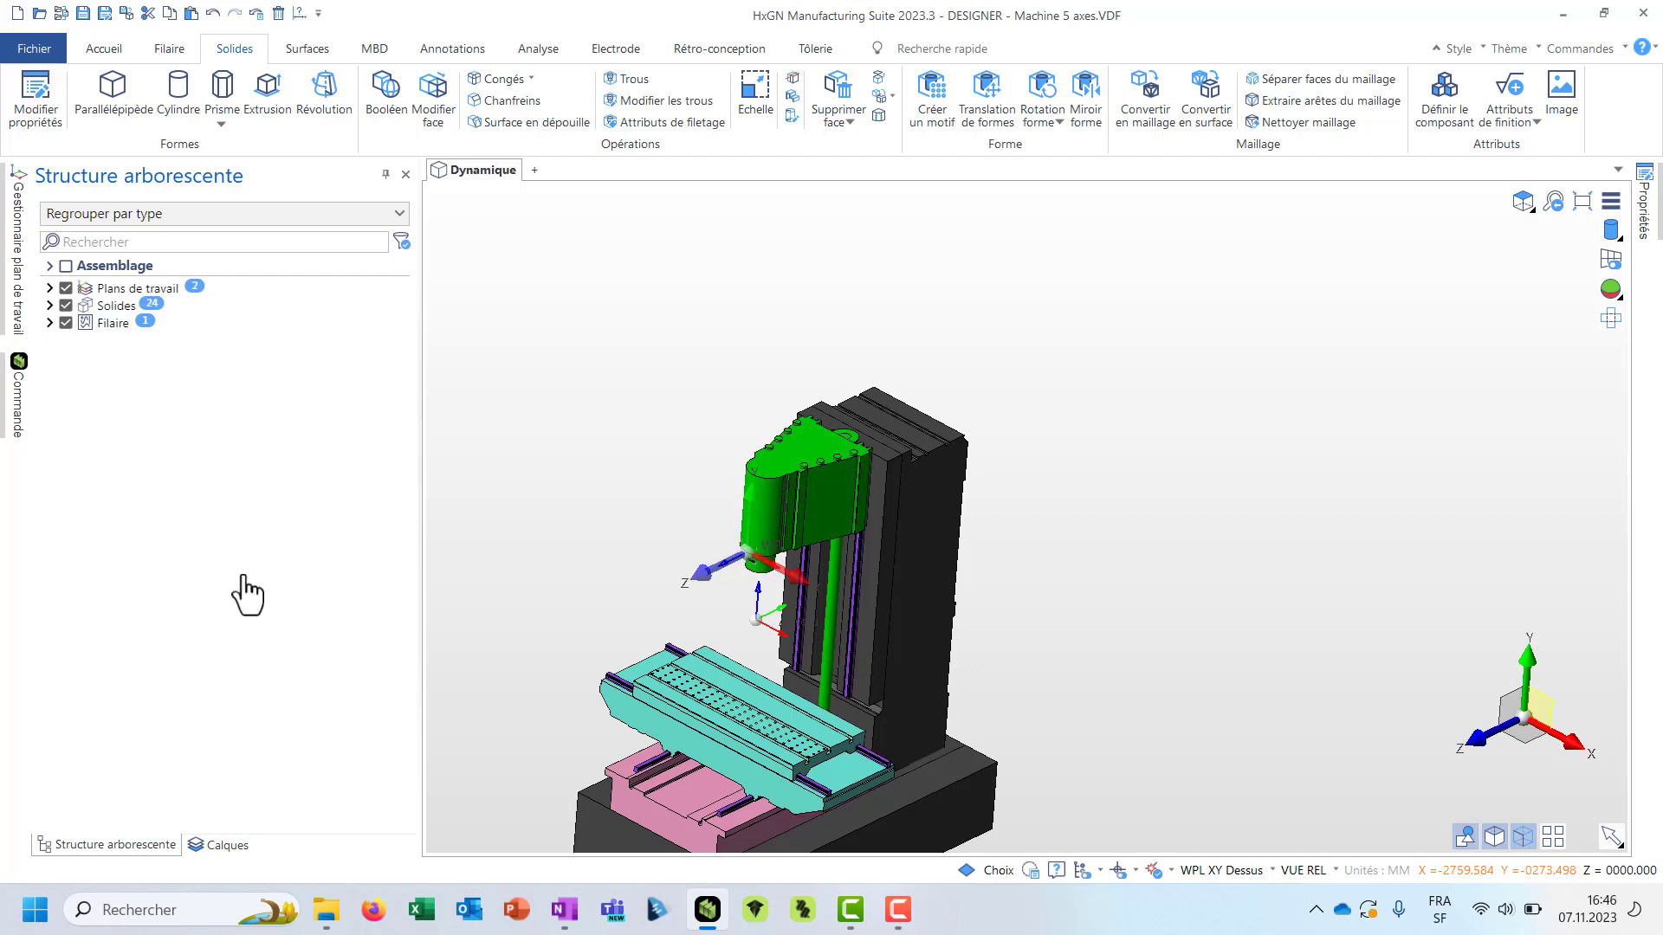
left_click(194, 217)
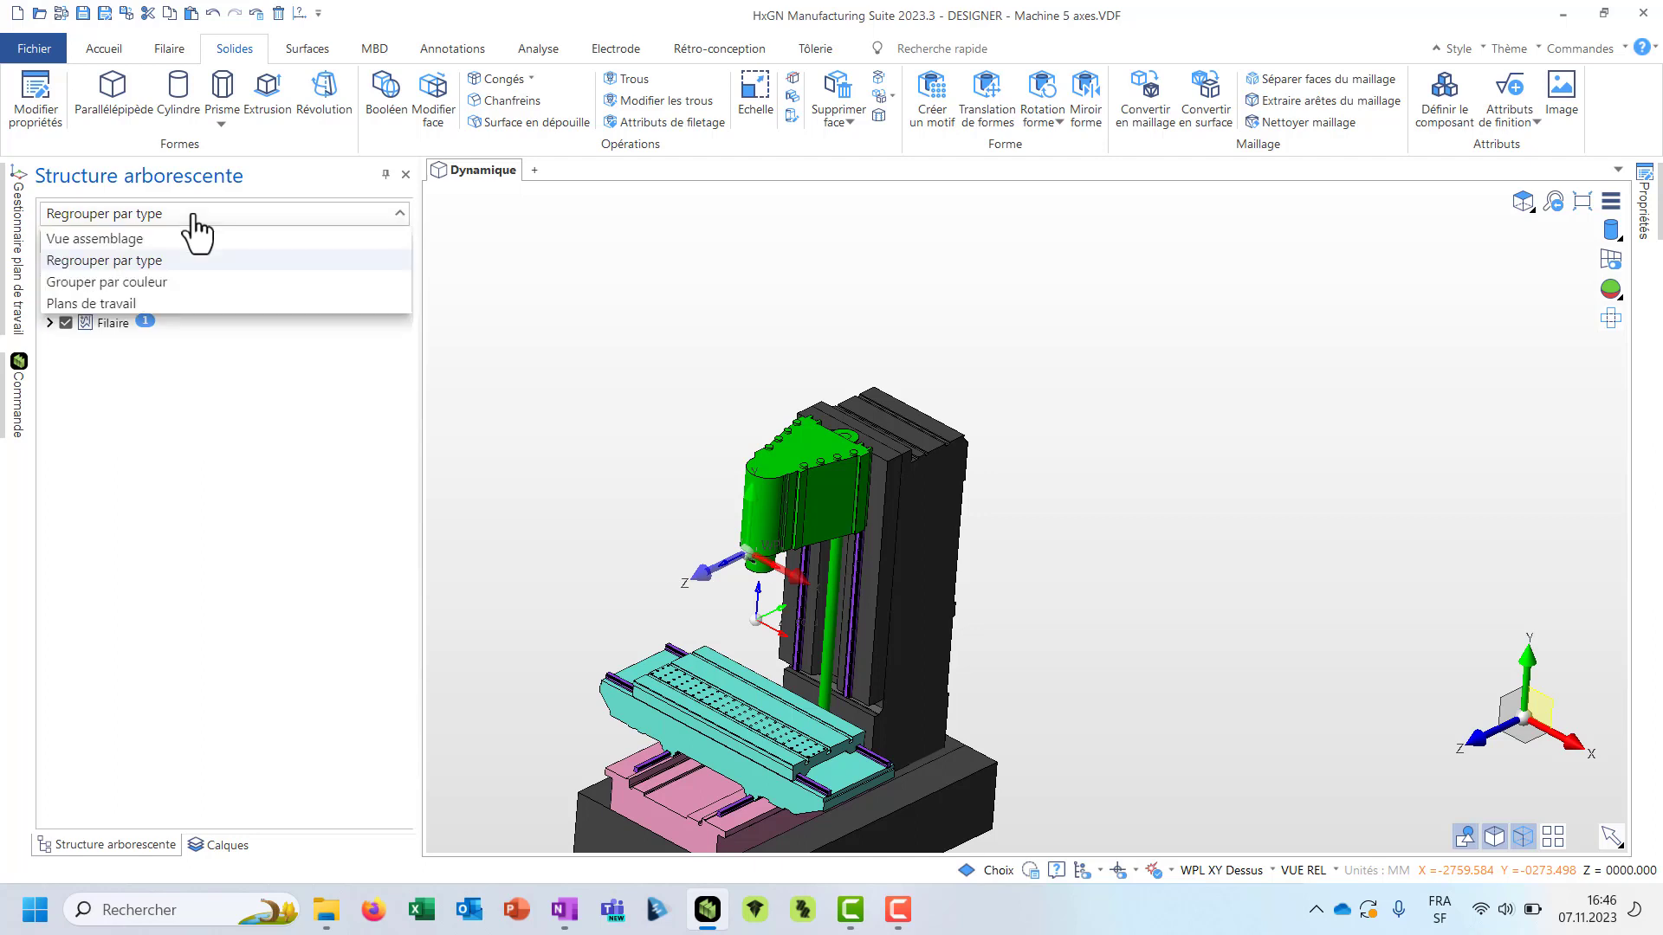
left_click(164, 283)
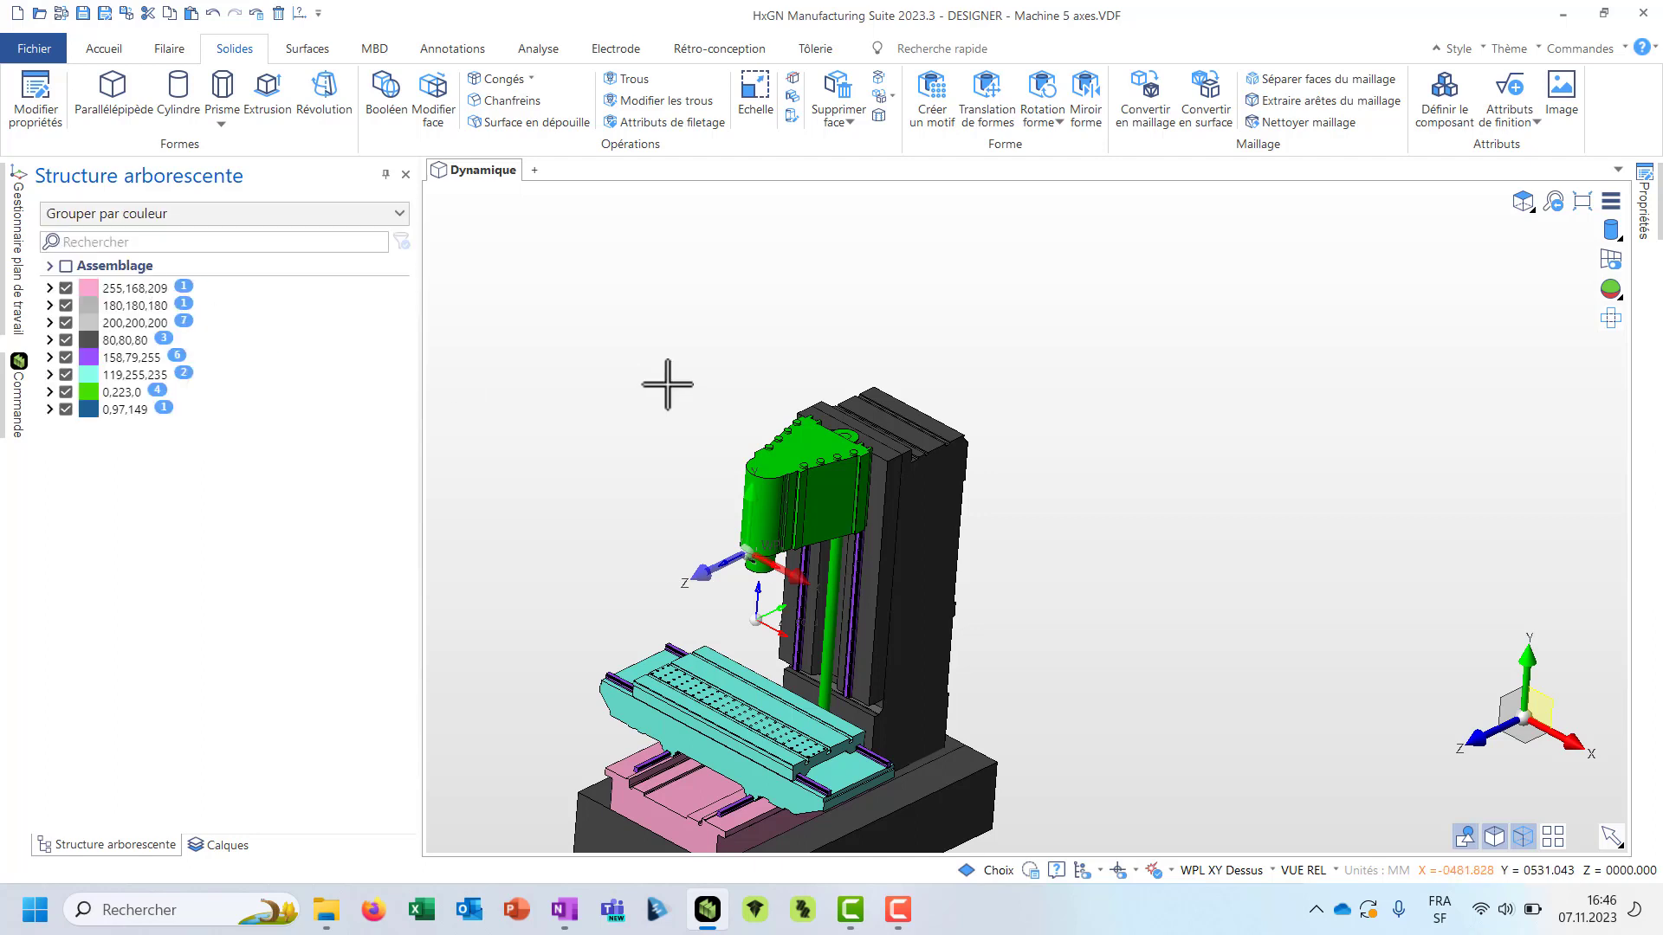
- Isolate the purple 158,79,255 colour group, then show the hidden machine parts again
right_click(134, 360)
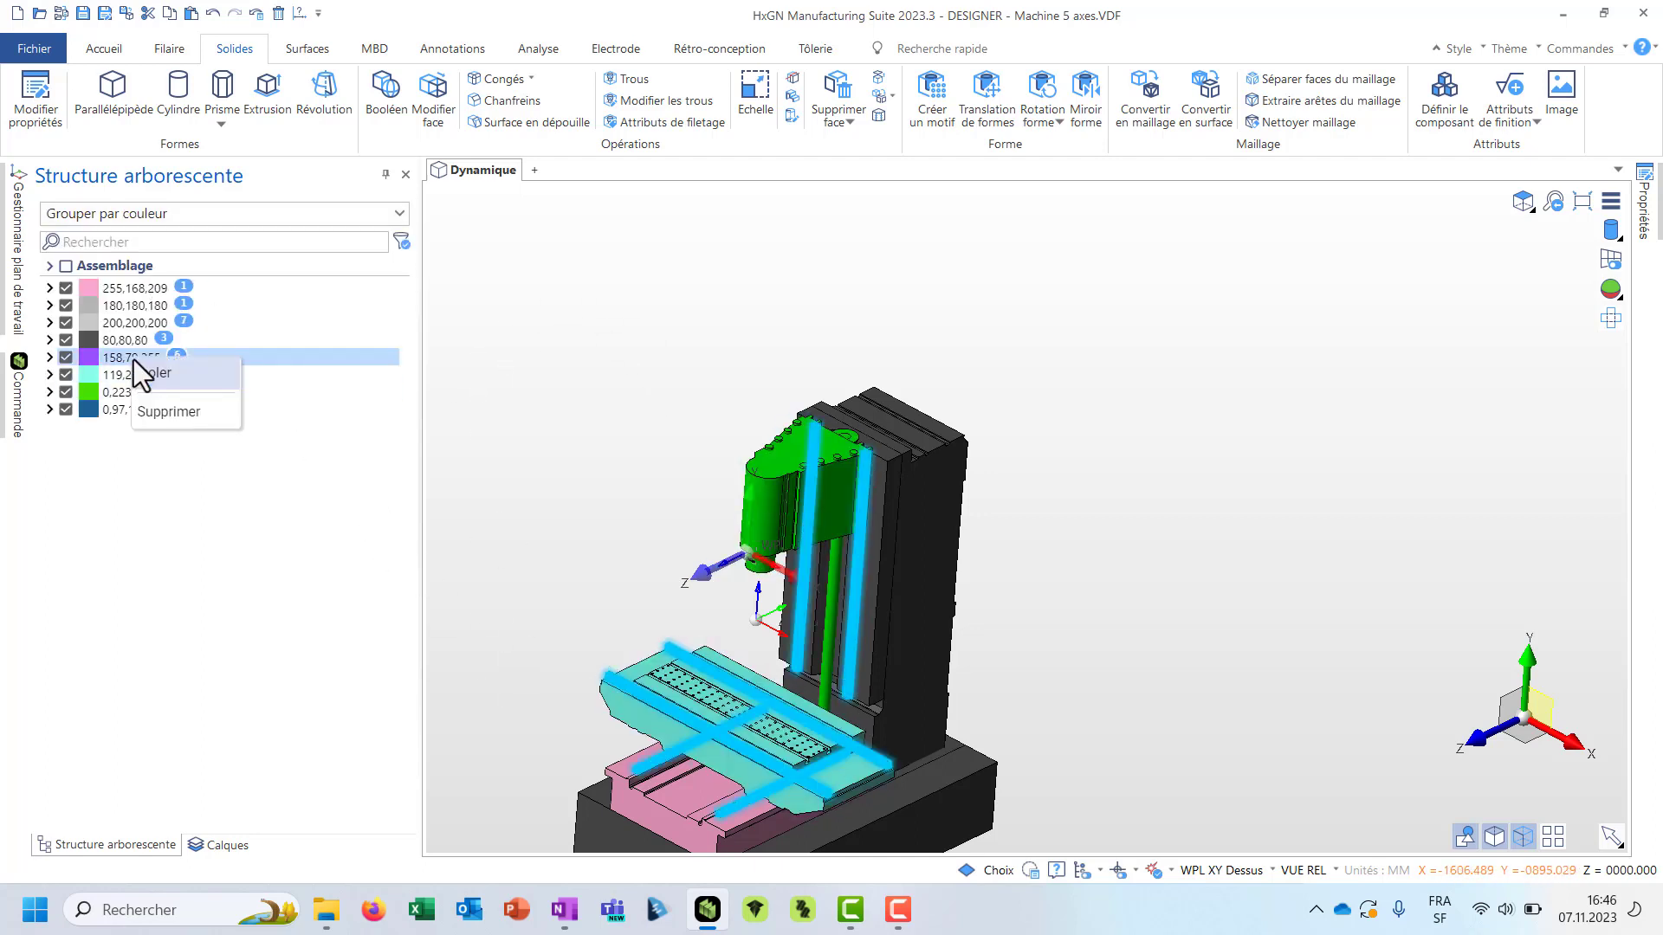
left_click(153, 374)
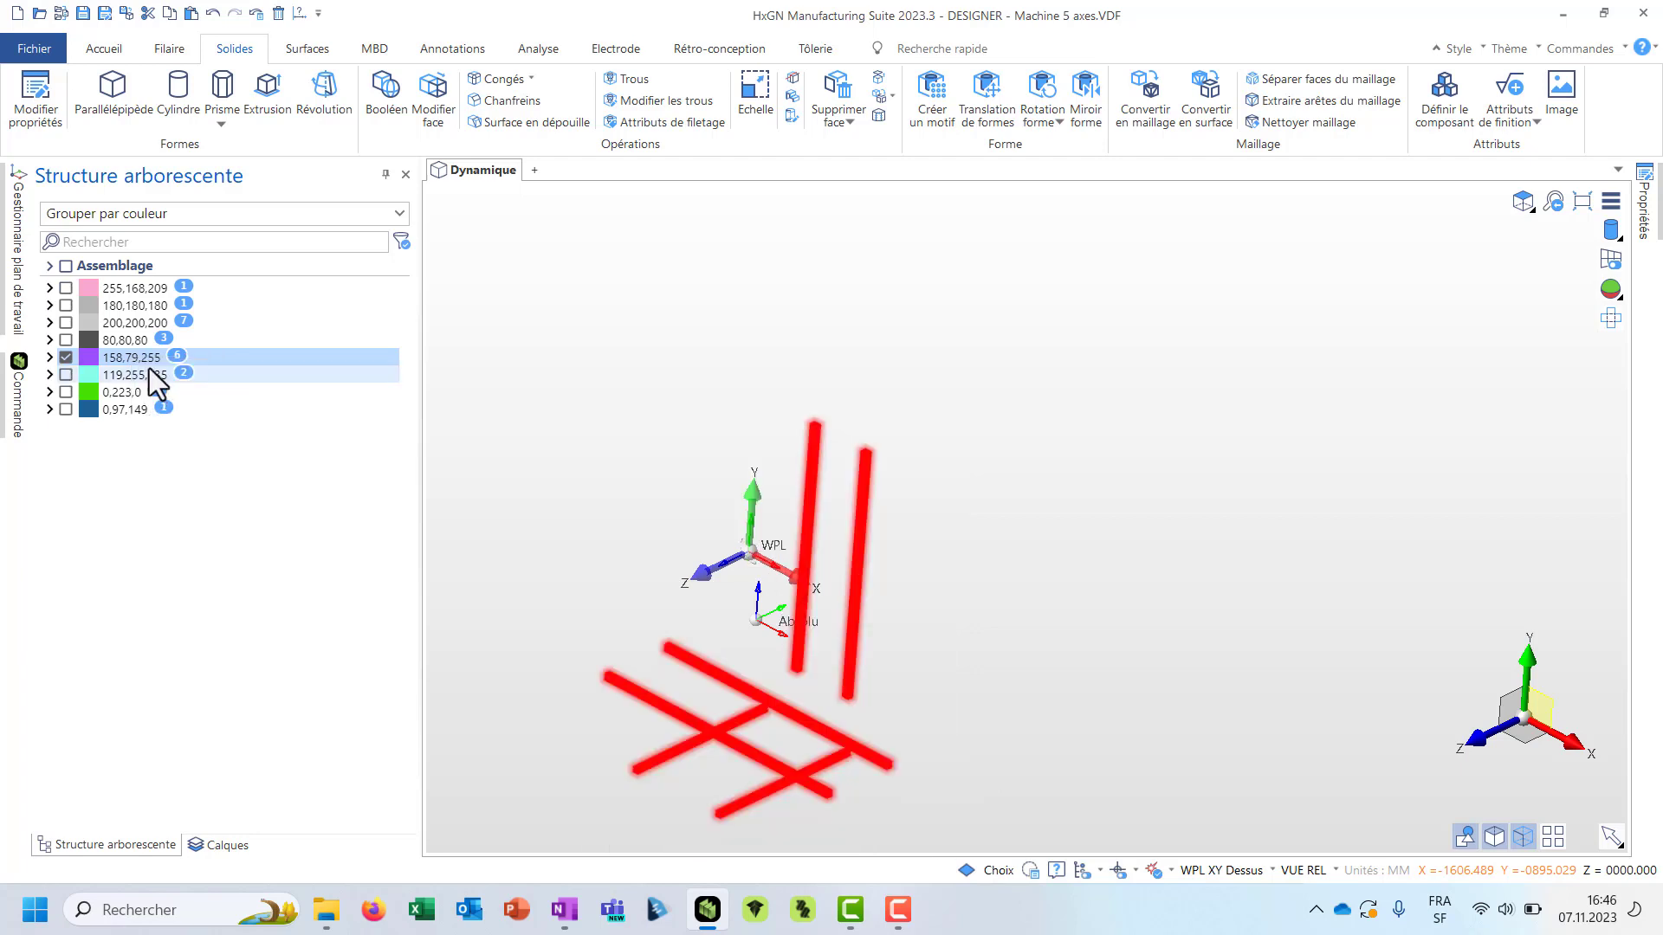
right_click(645, 309)
left_click(713, 329)
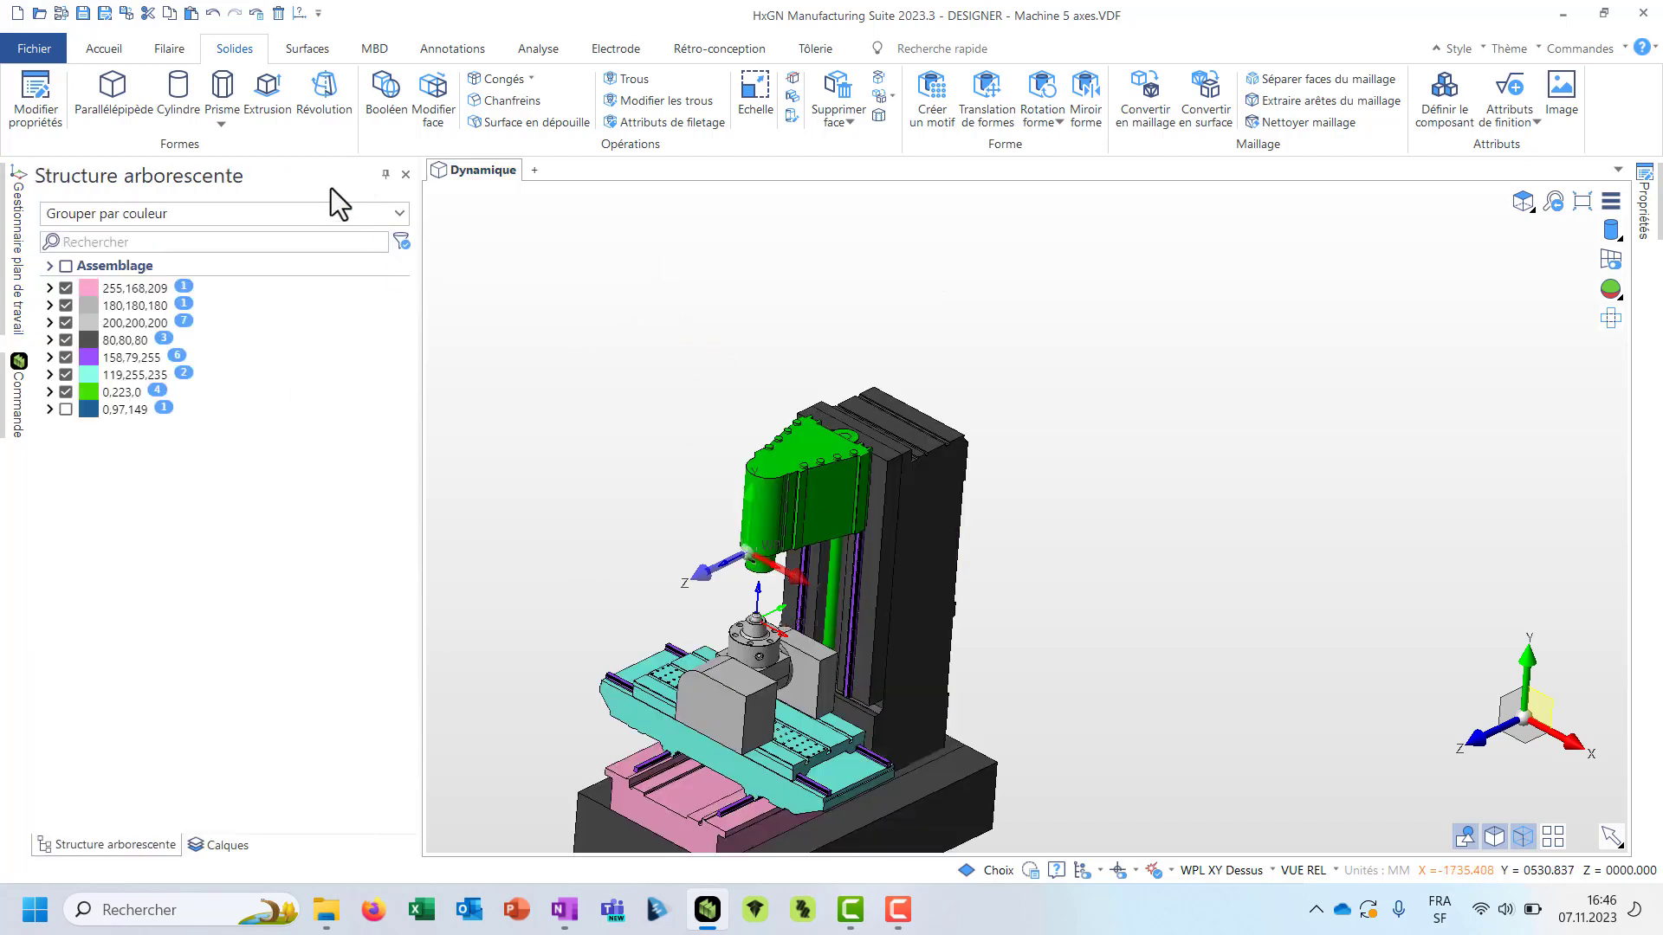
- Return the structure tree to the assembly view and look at the assembly's project information properties
left_click(326, 213)
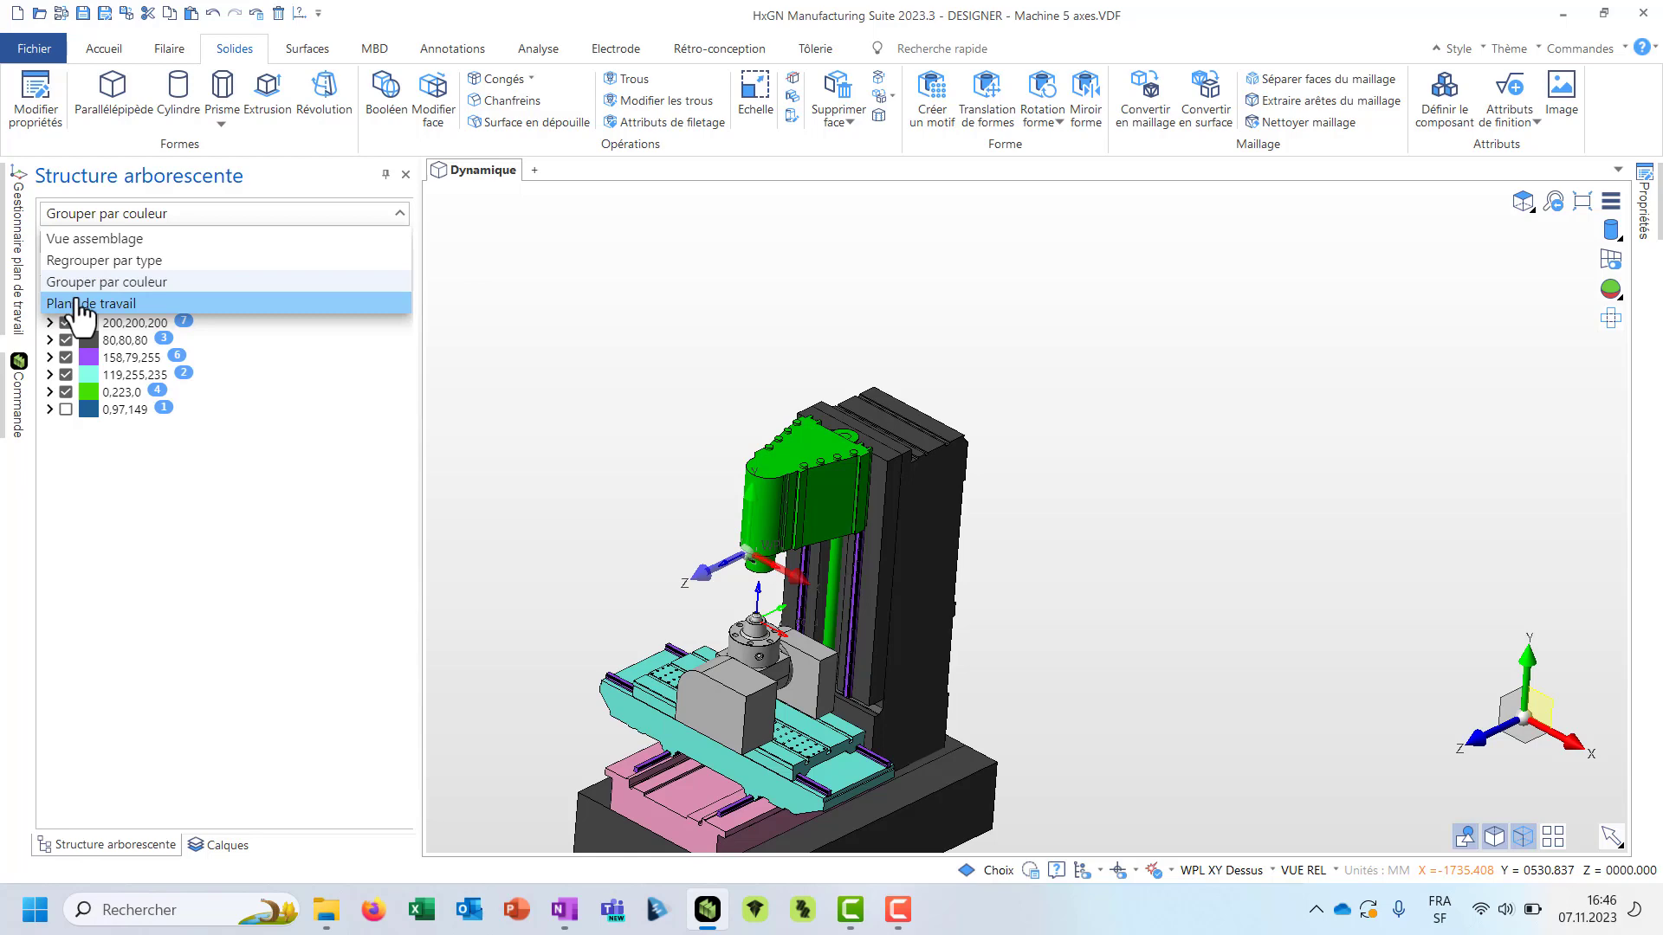
left_click(123, 242)
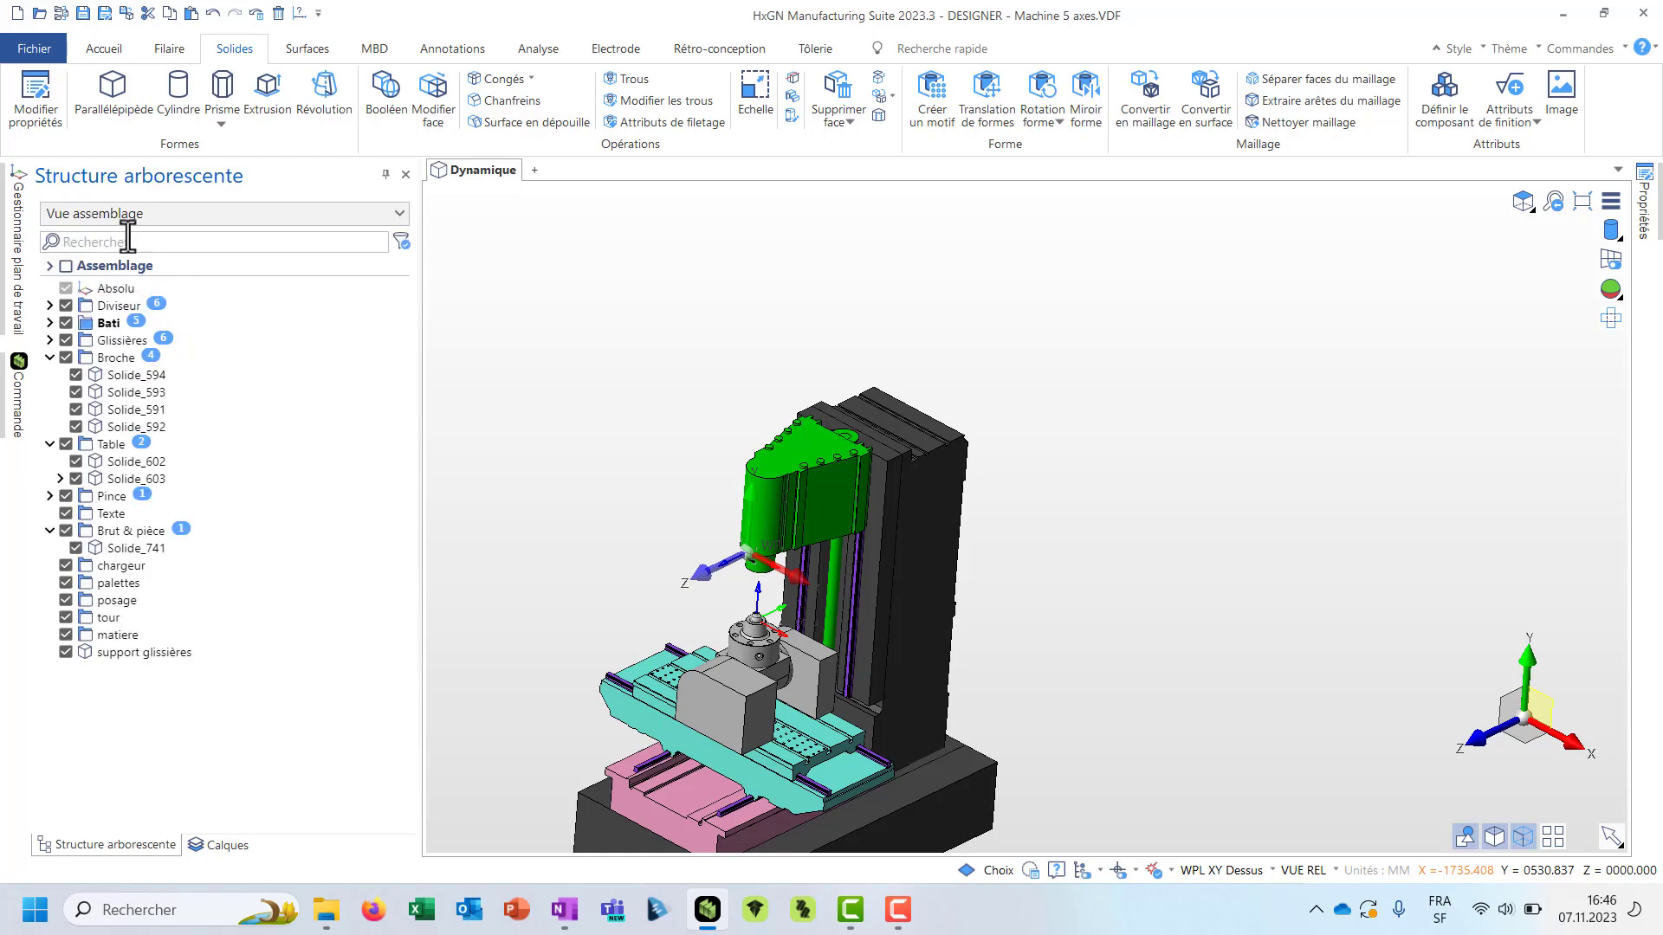
right_click(132, 267)
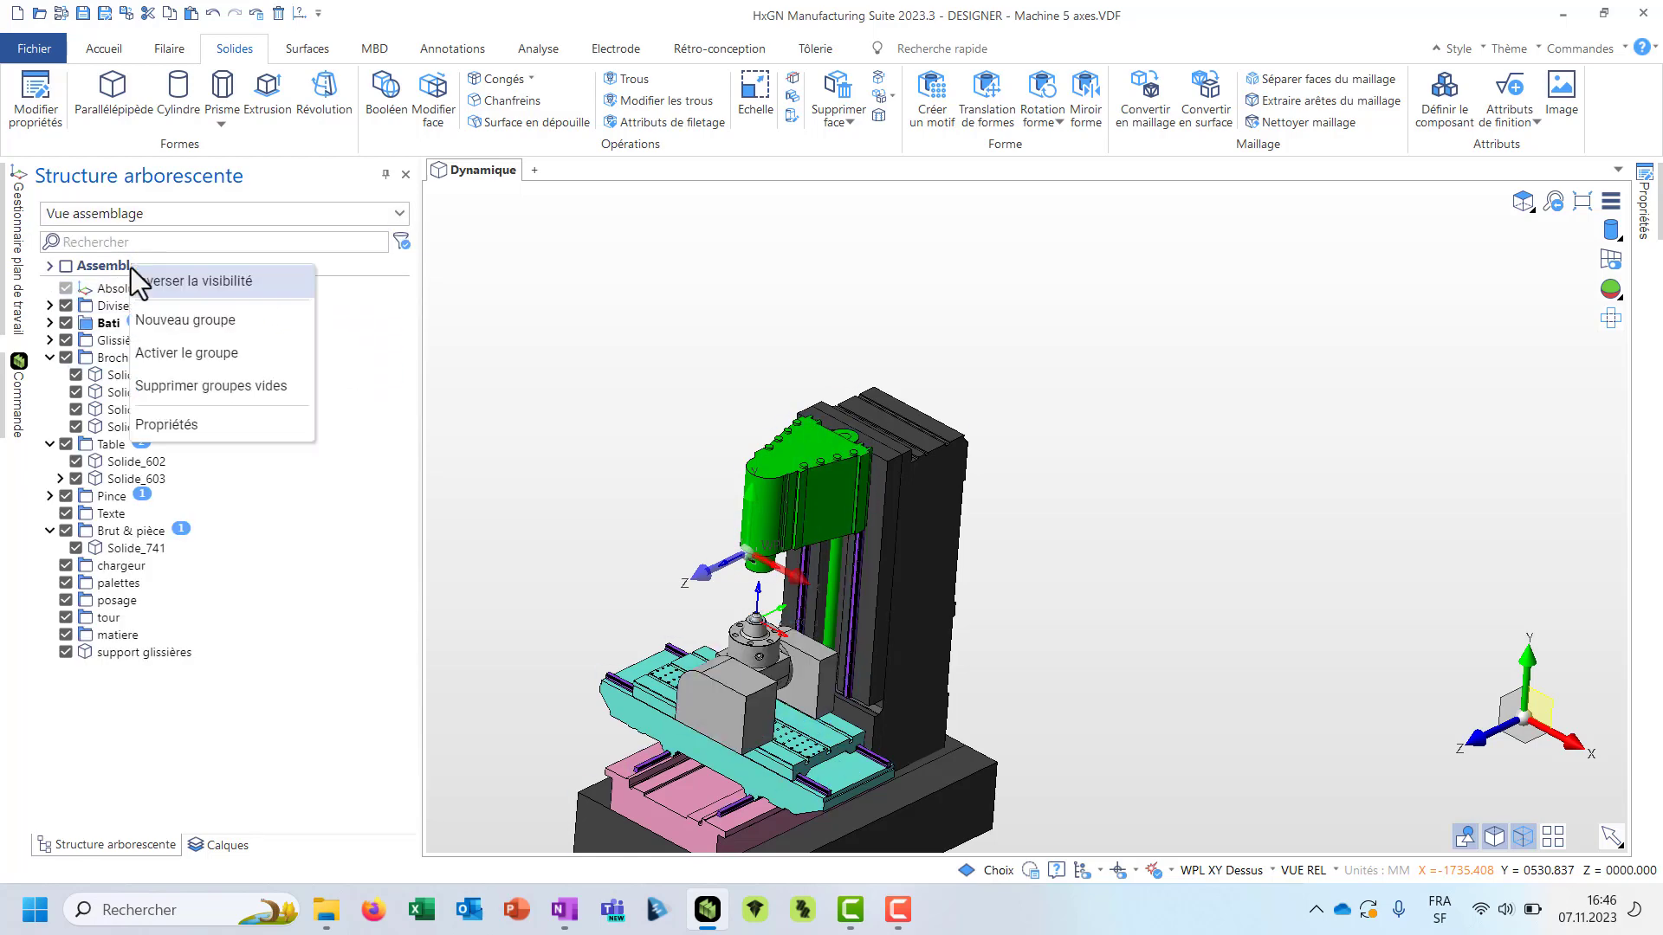
left_click(221, 436)
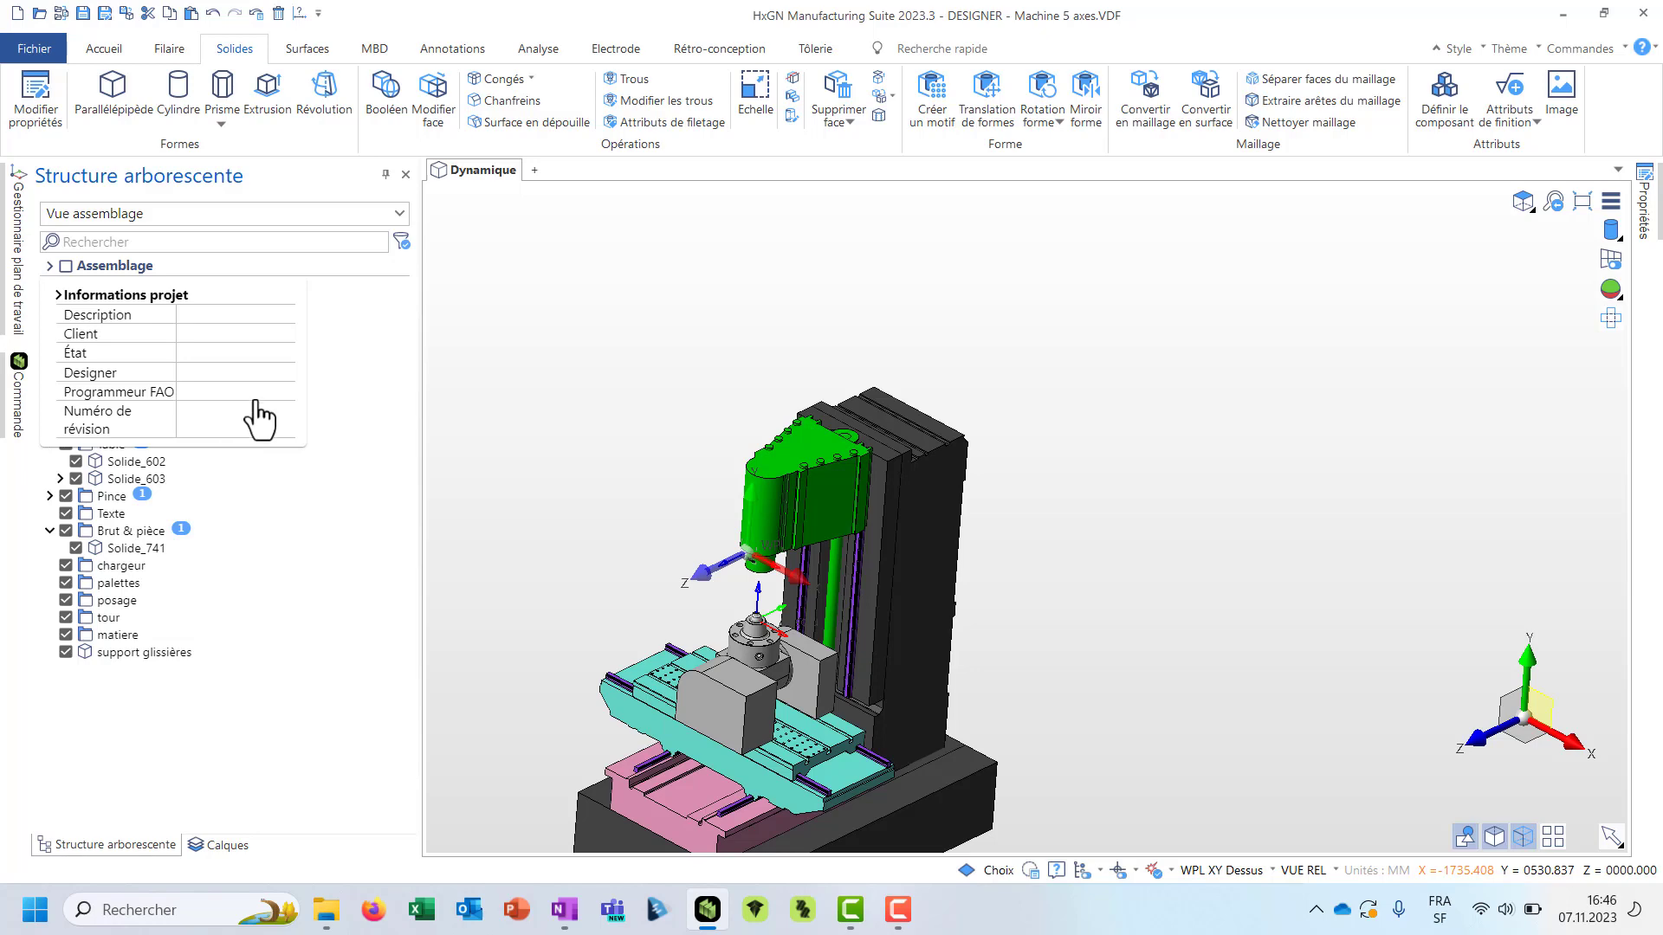
left_click(403, 331)
- Find the assembly's empty groups and delete them: Texte, chargeur, palettes, posage, tour and matiere
right_click(127, 268)
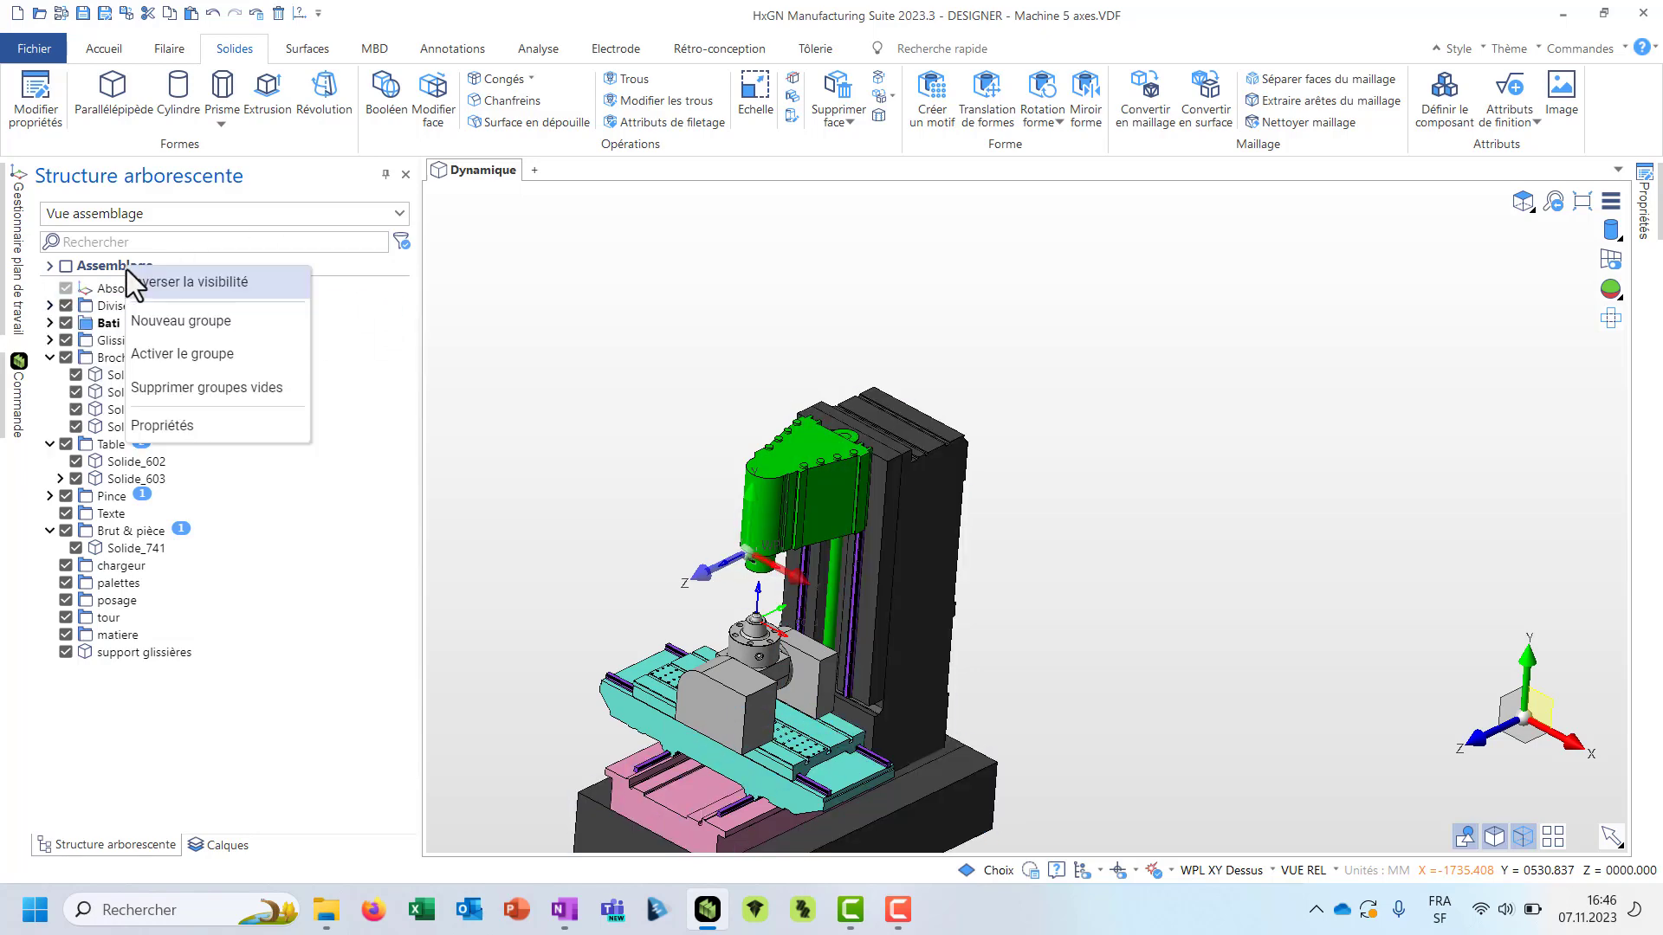
left_click(287, 401)
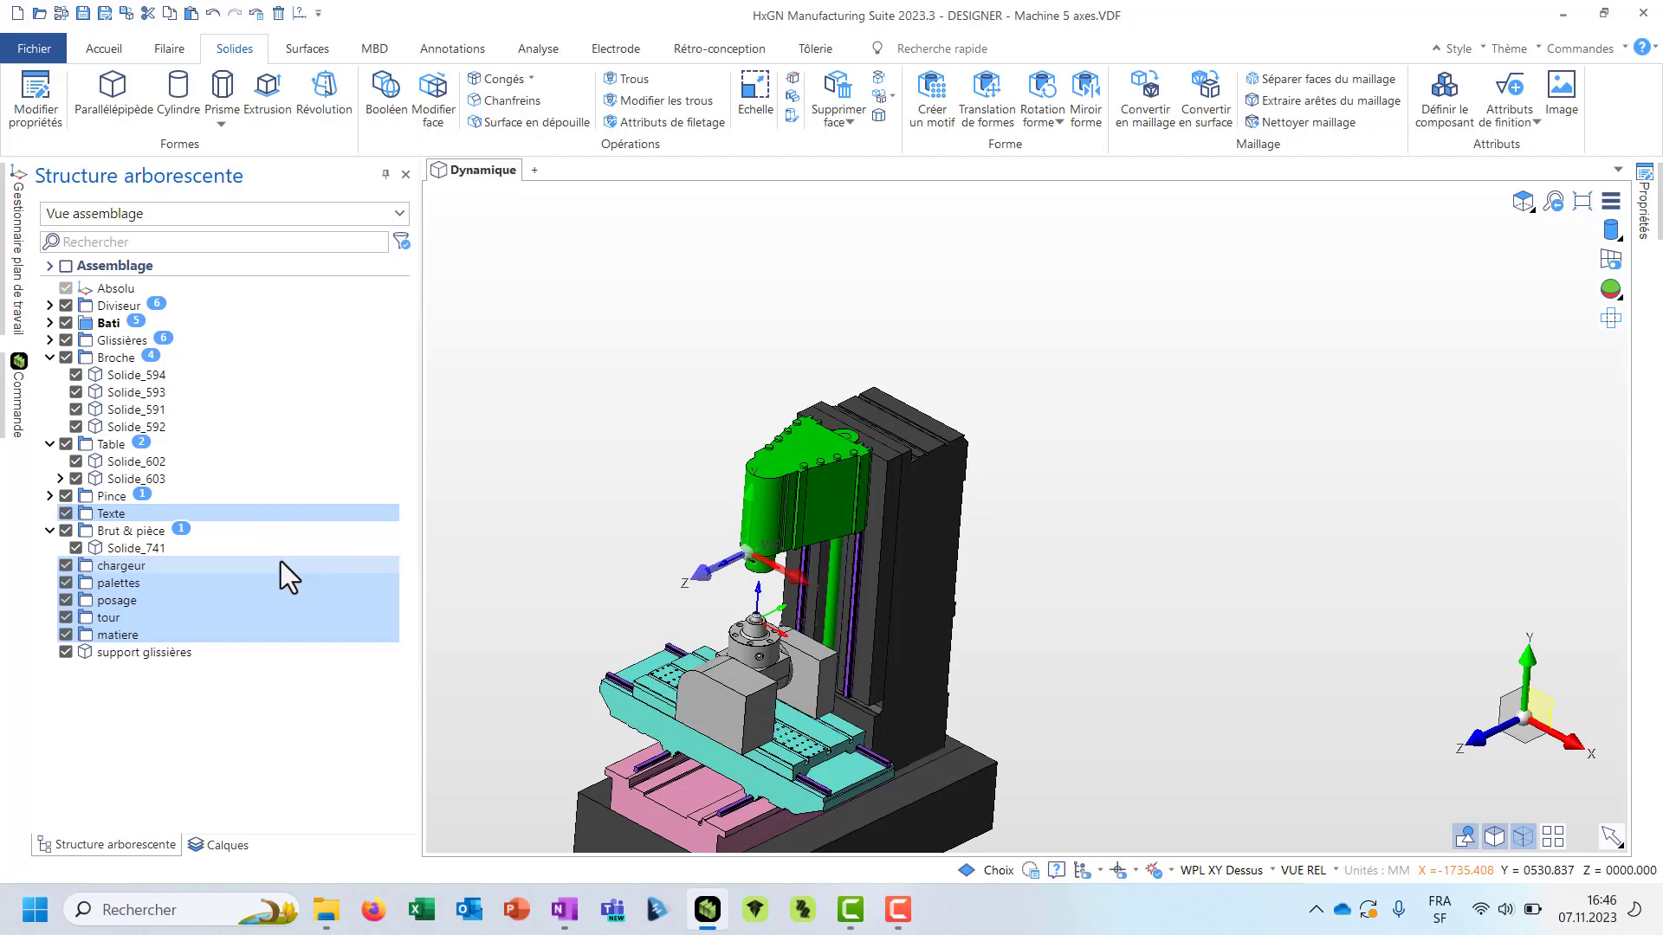
right_click(205, 598)
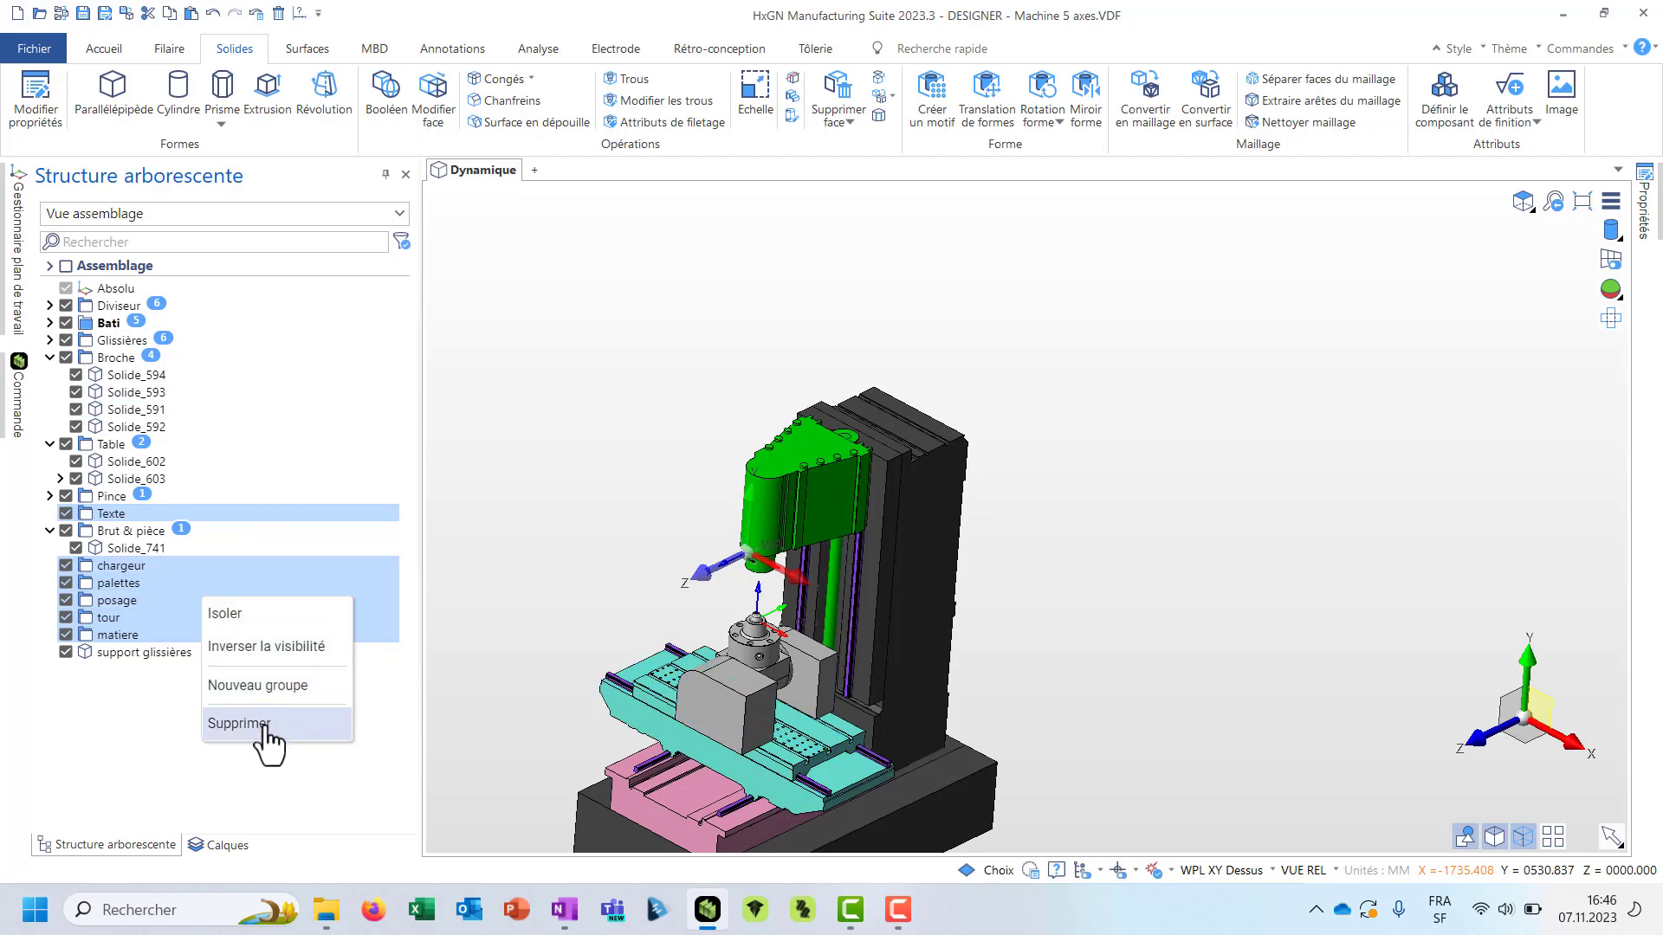
left_click(239, 724)
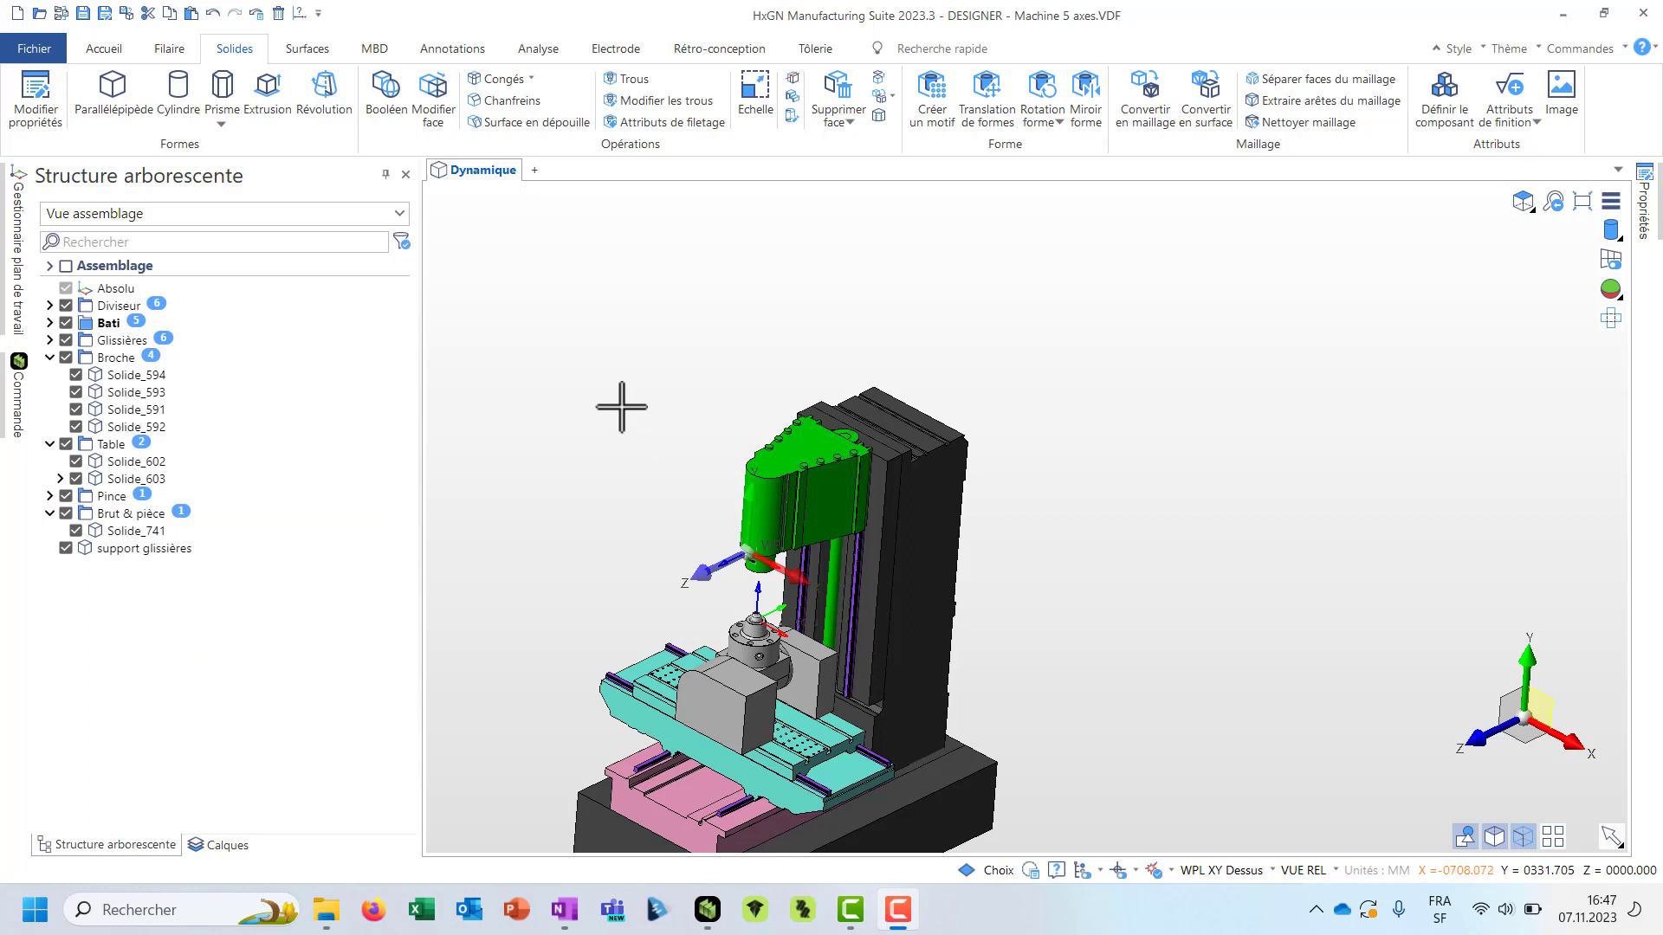
- Locate individual Broche solids in the model from the tree, then locate the pink slide support in the tree from the model
left_click(147, 412)
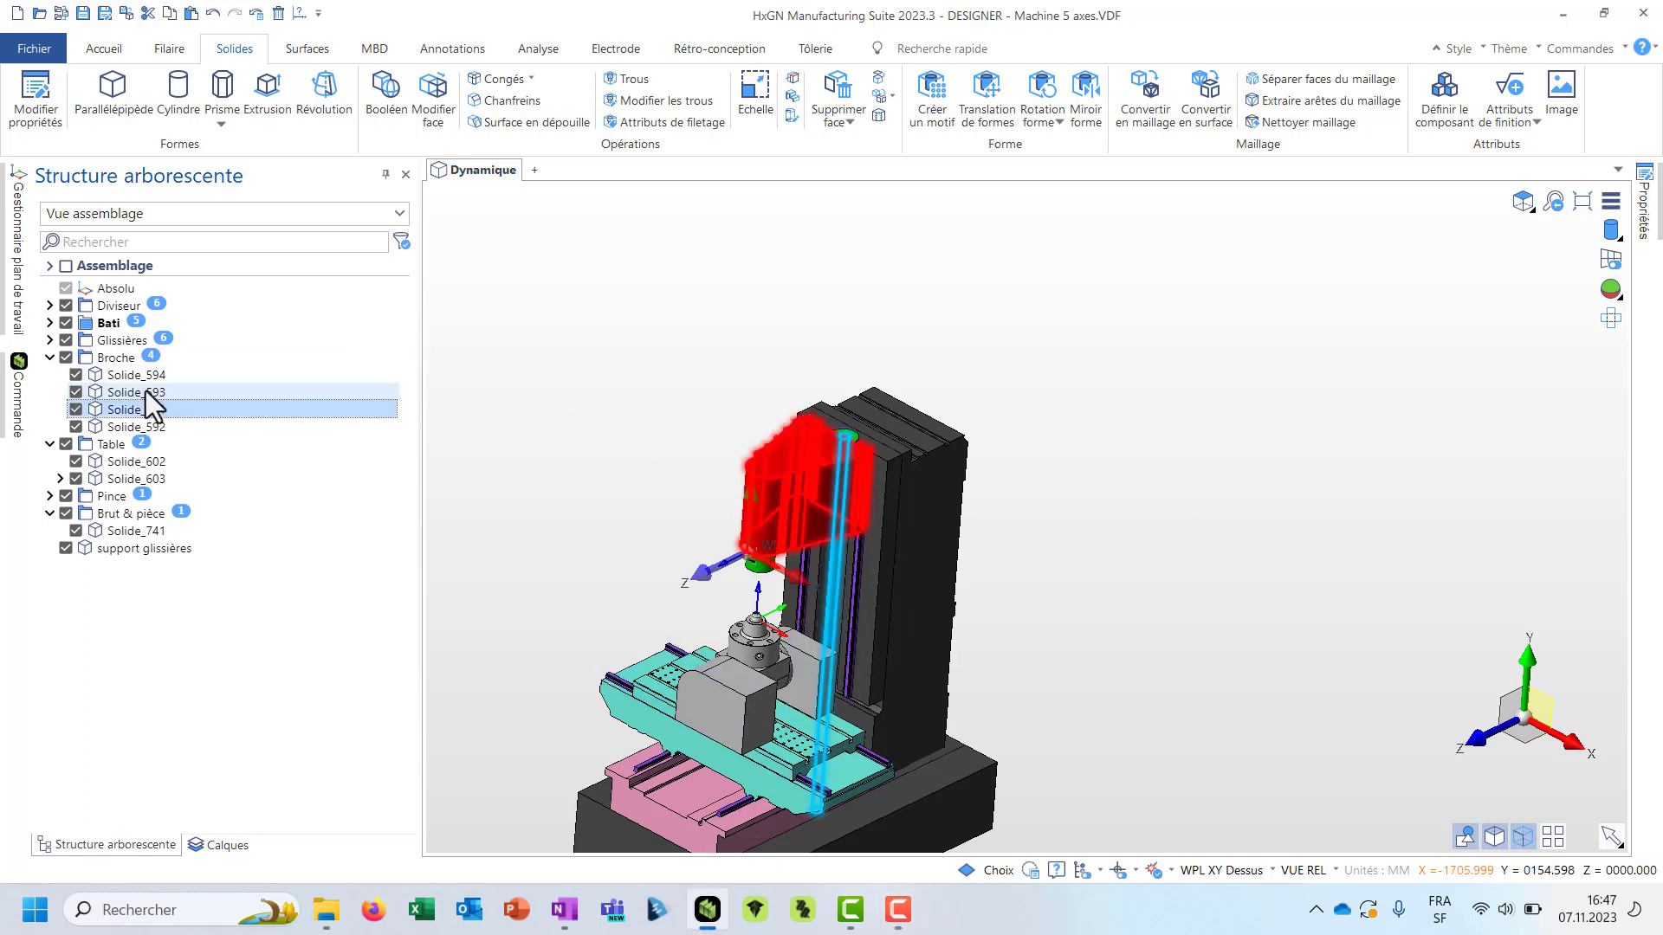
left_click(148, 392)
left_click(152, 377)
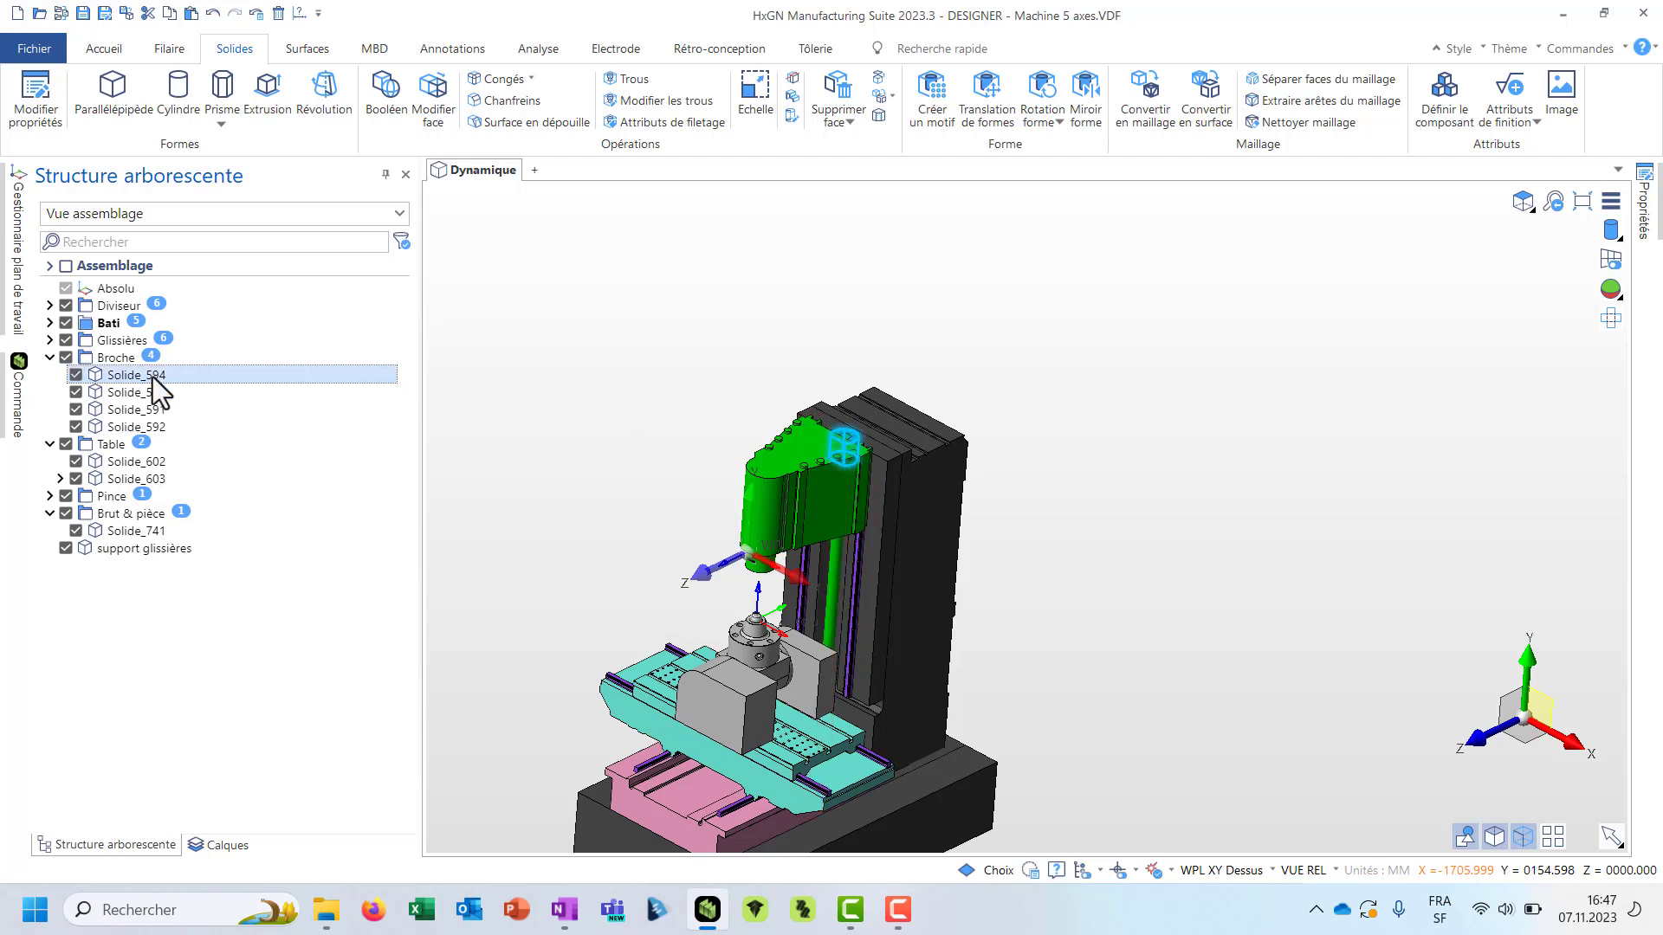
left_click(661, 364)
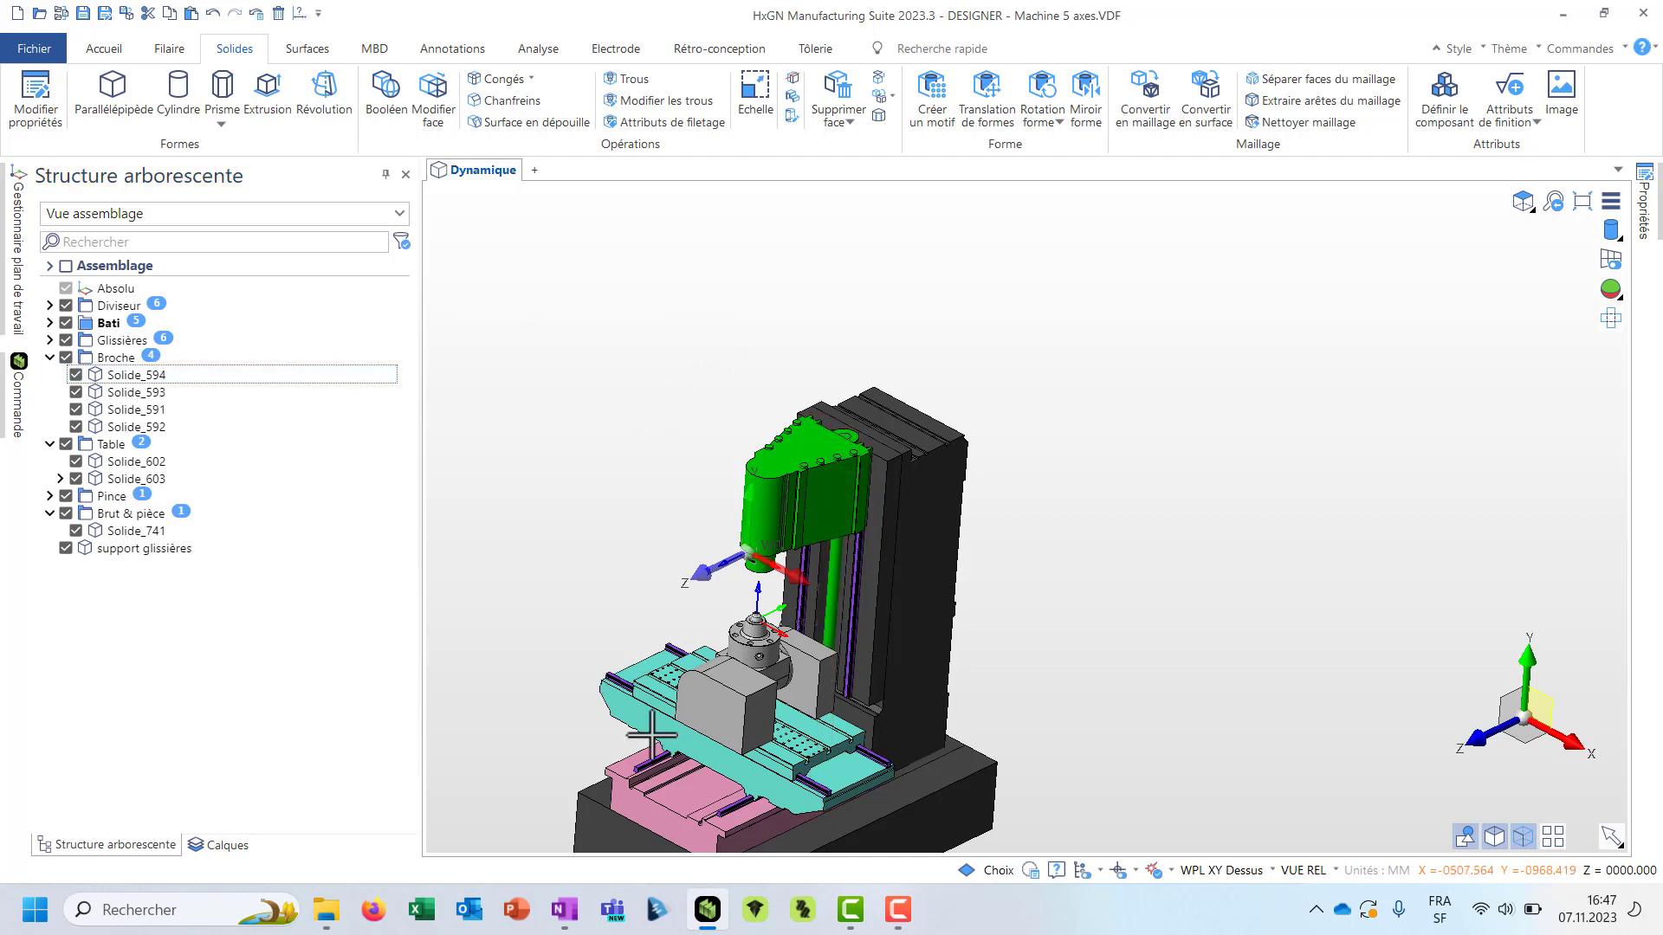
left_click(665, 808)
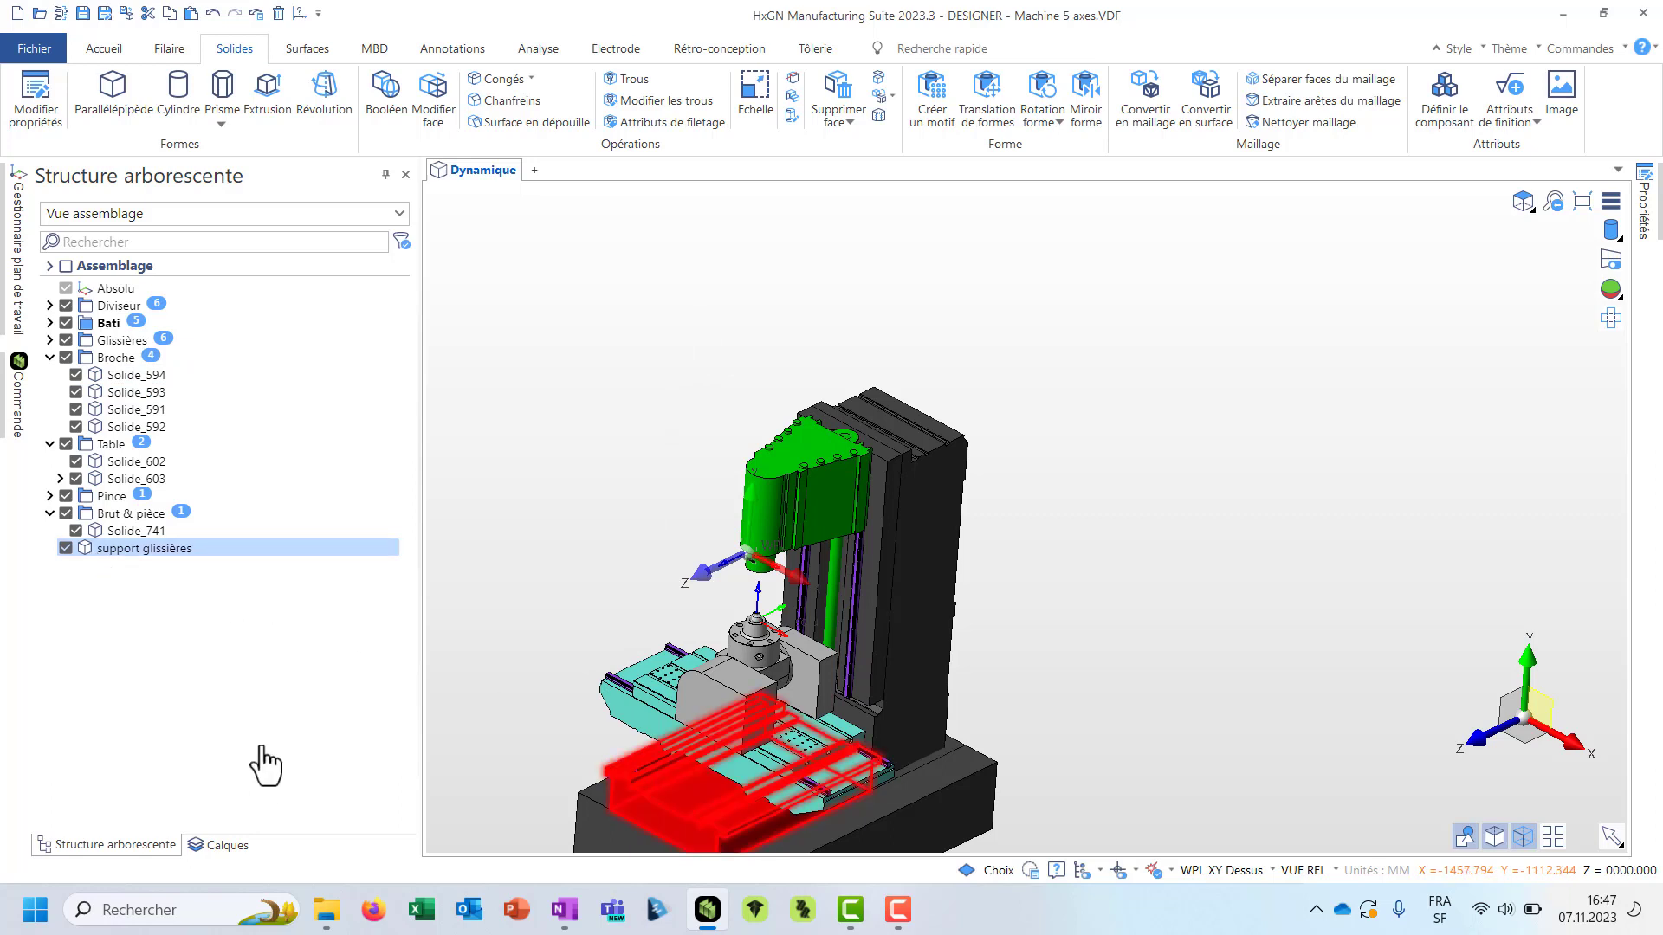
- Isolate the Pince group, then search the commands for "sect" and start Sections
right_click(104, 496)
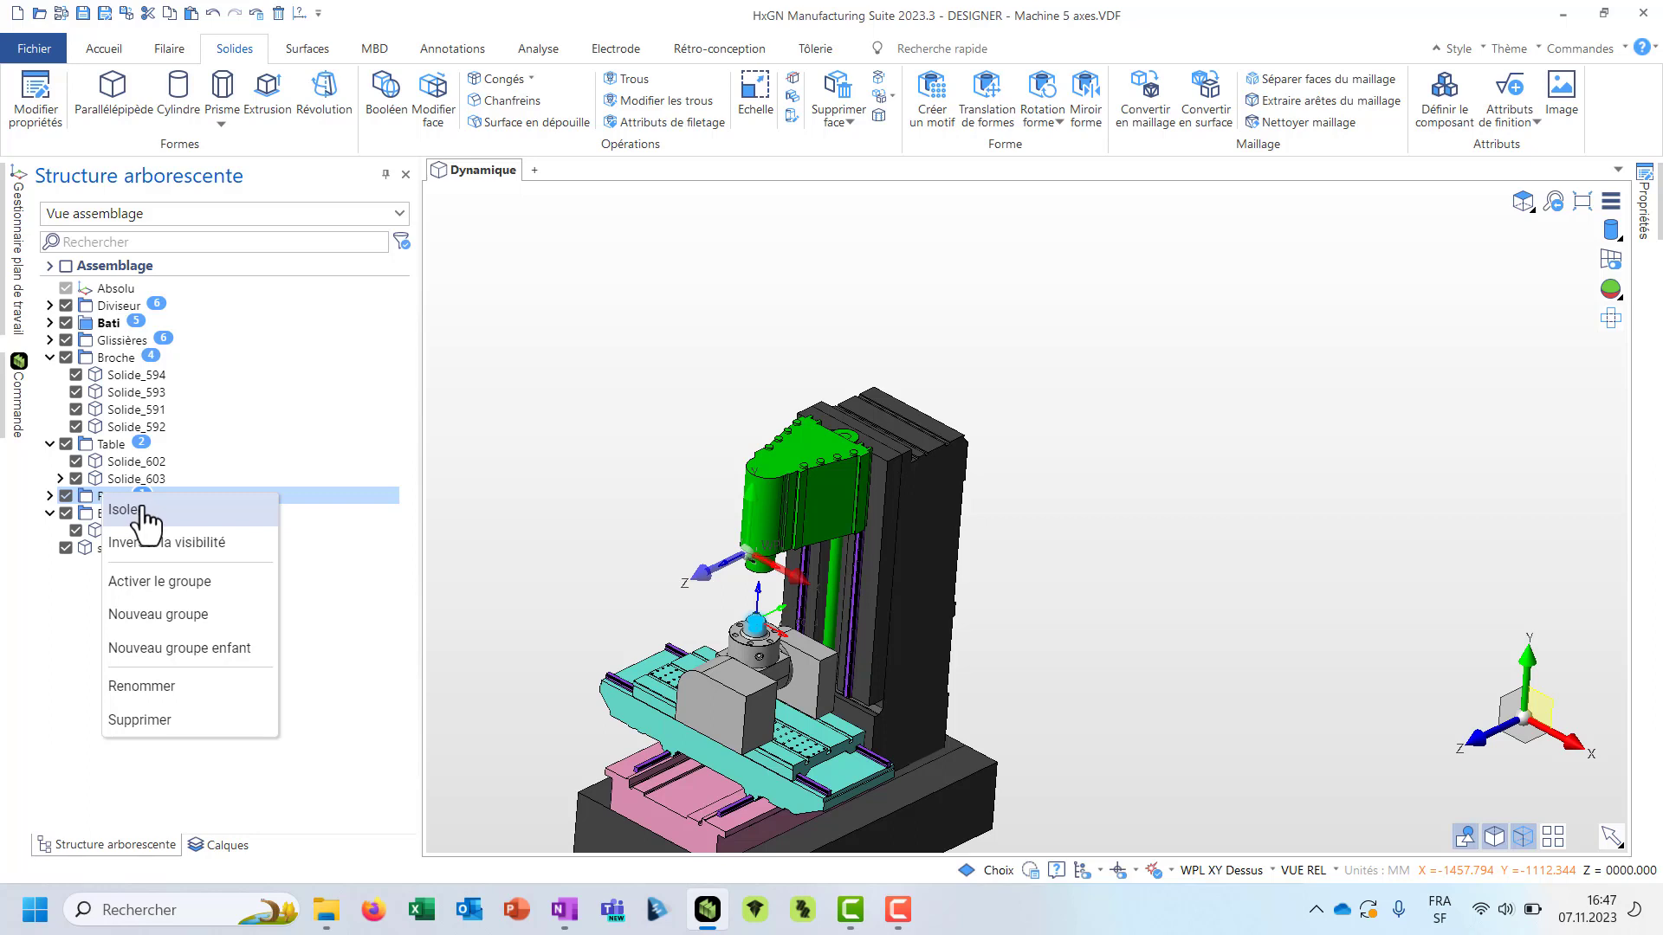
left_click(141, 513)
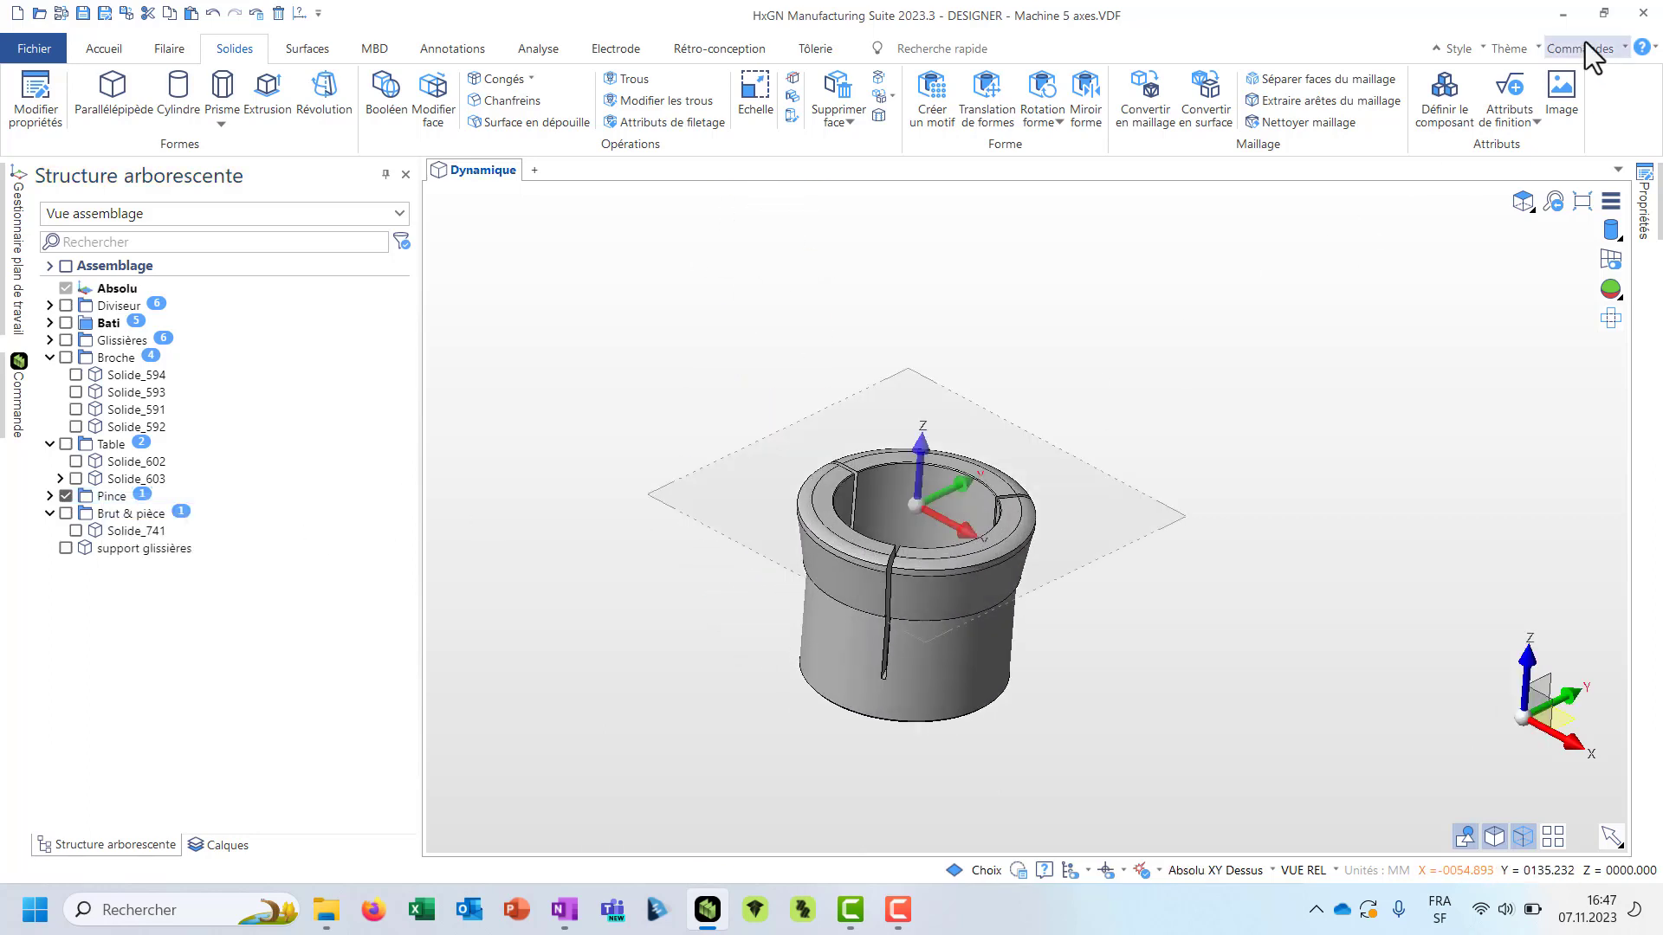
left_click(976, 50)
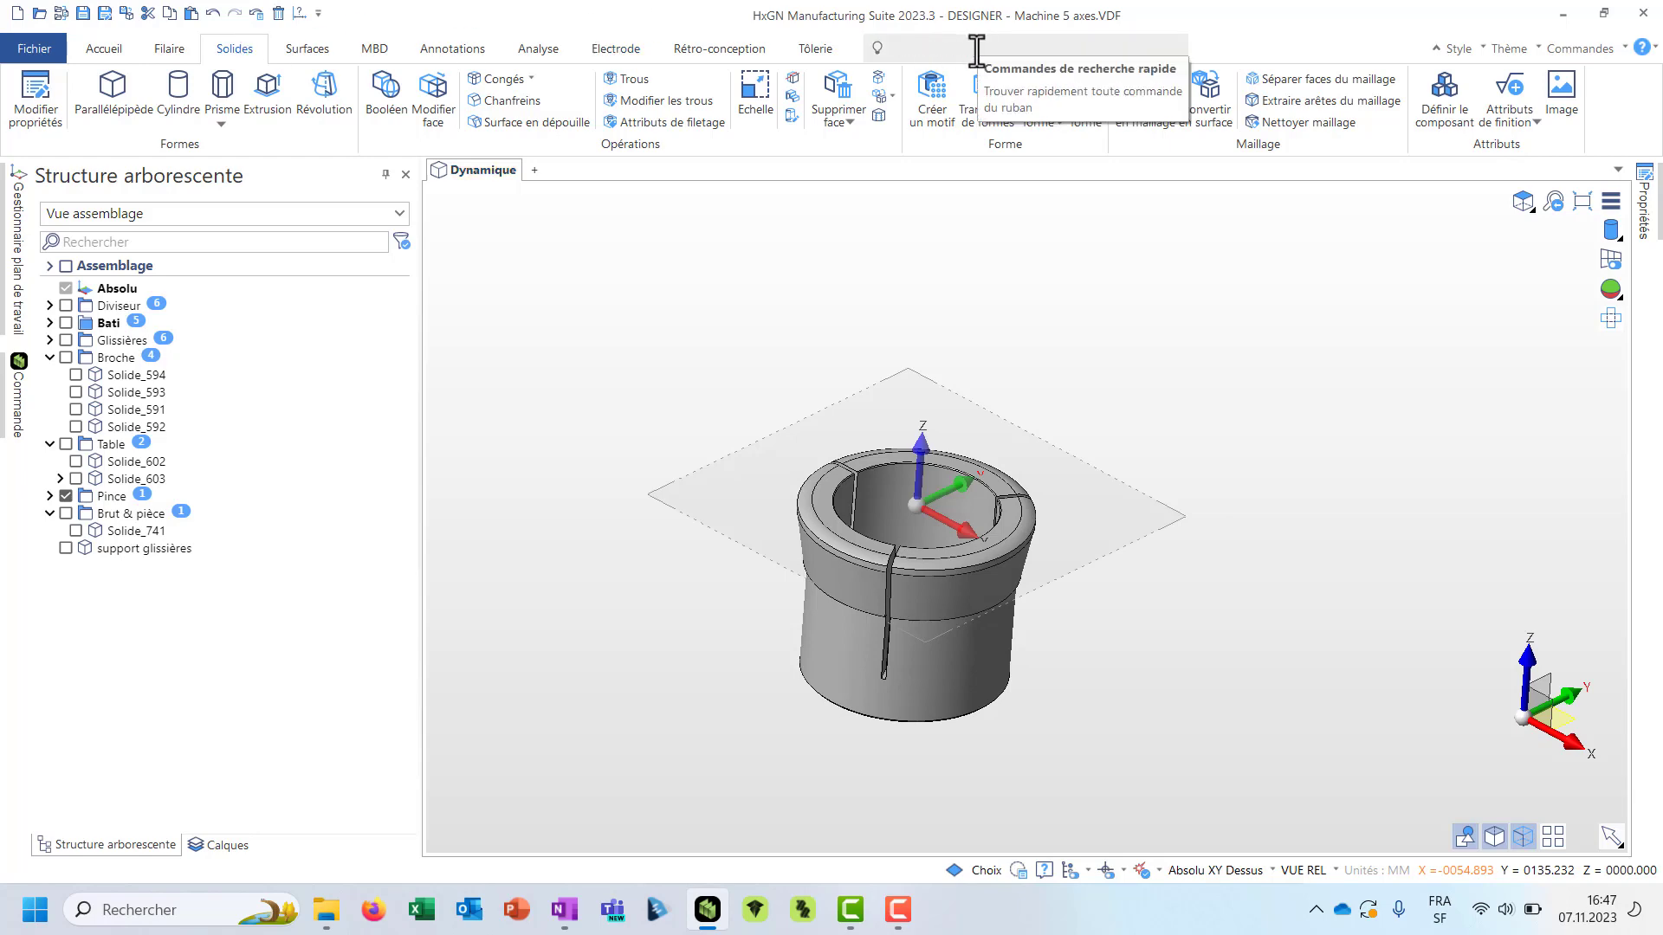
type("sect")
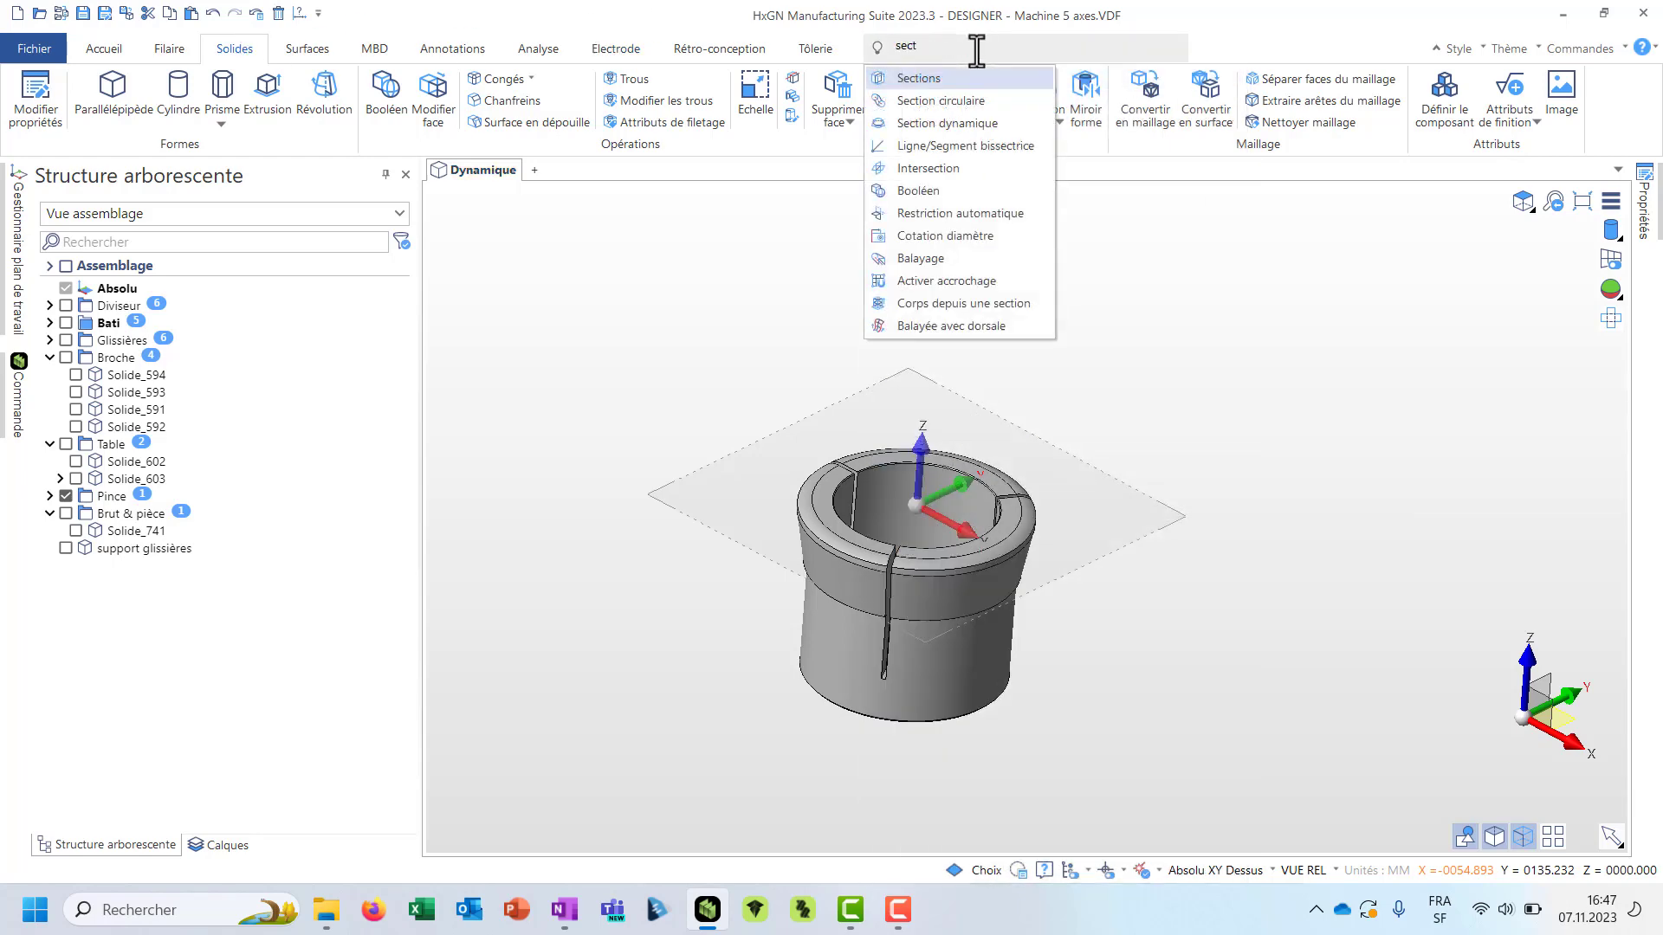
left_click(952, 87)
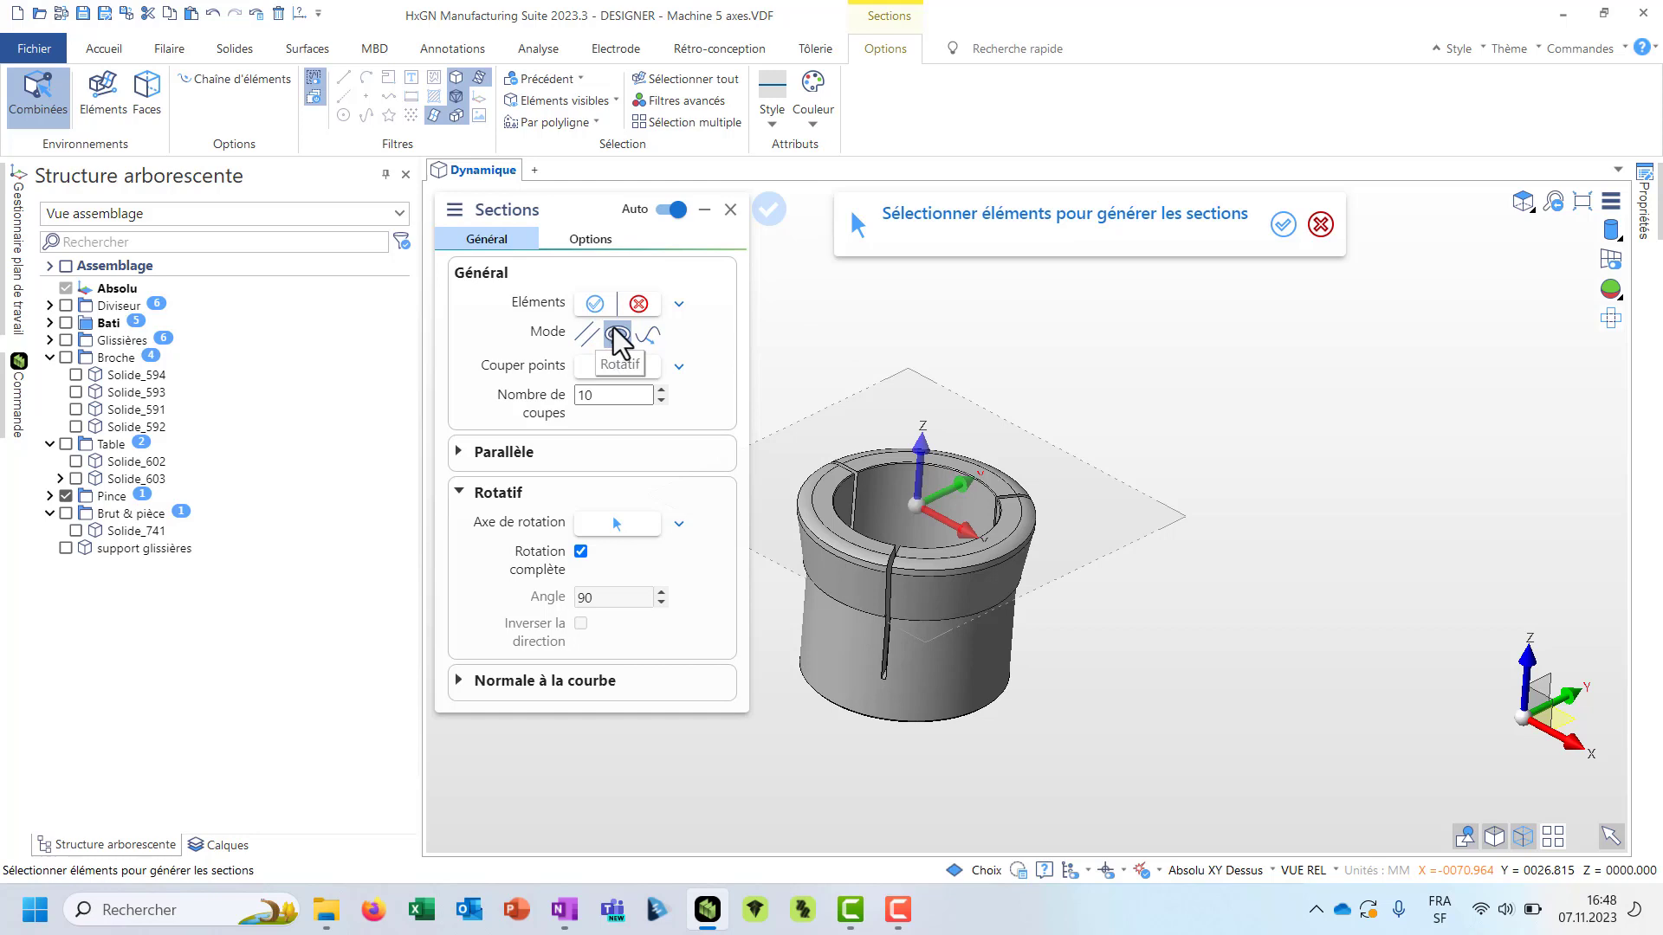
- Generate 10 rotary sections of the collet over a full rotation about its central axis, with the cut point on the outer top rim
left_click(935, 604)
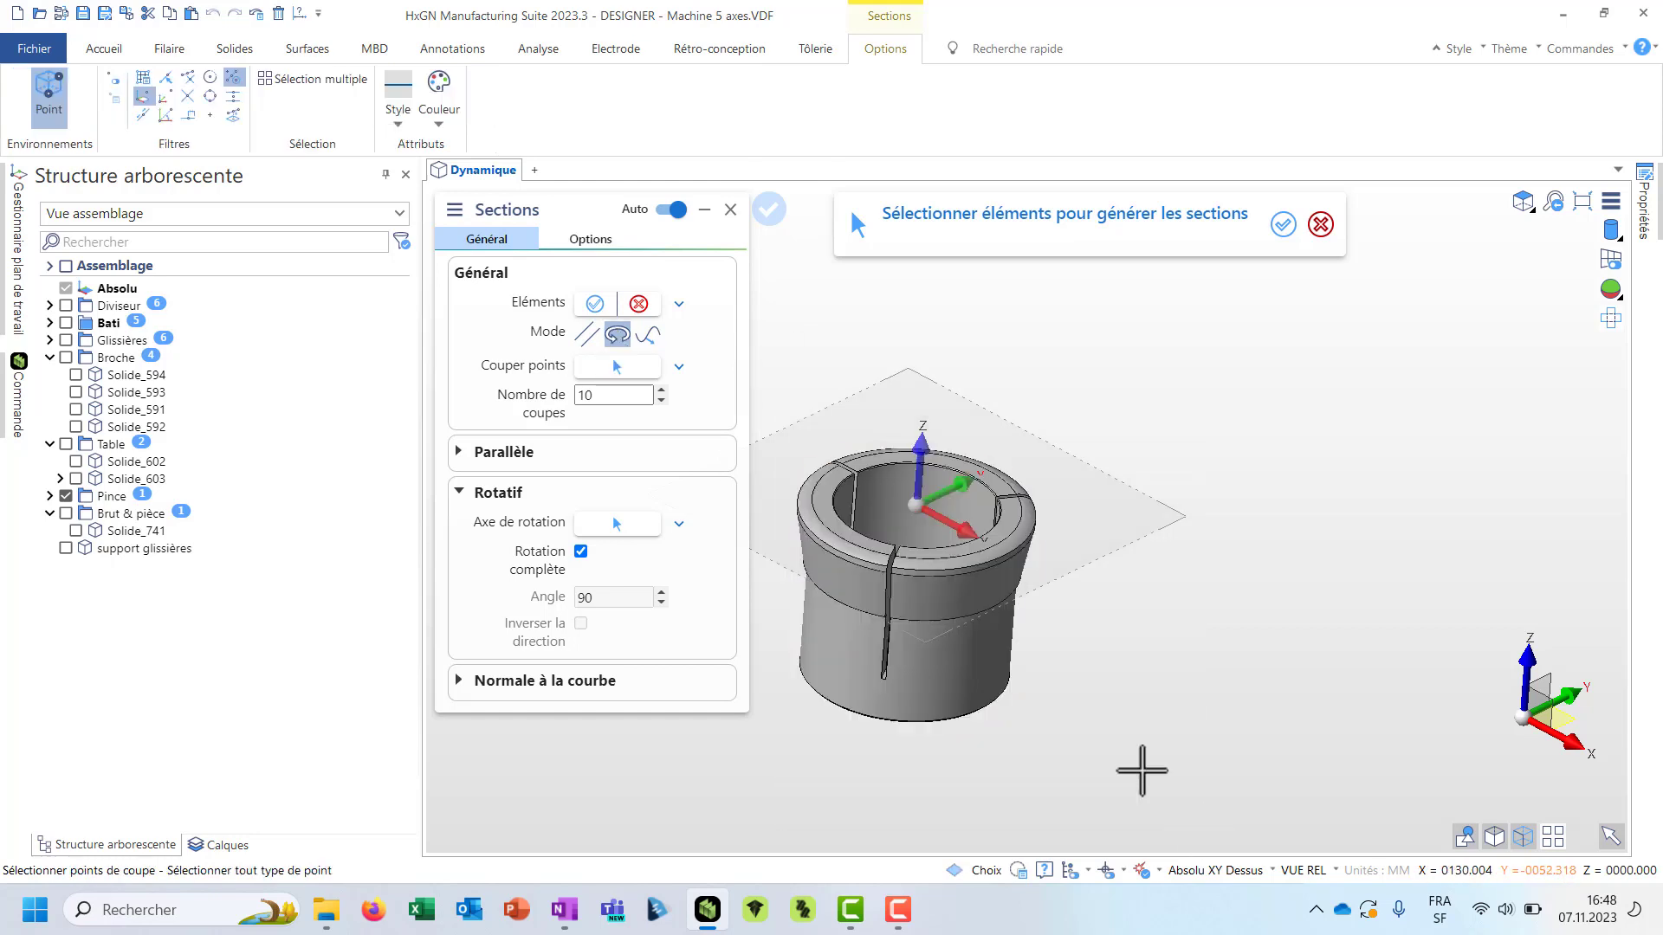
scroll(957, 471, "up", 3)
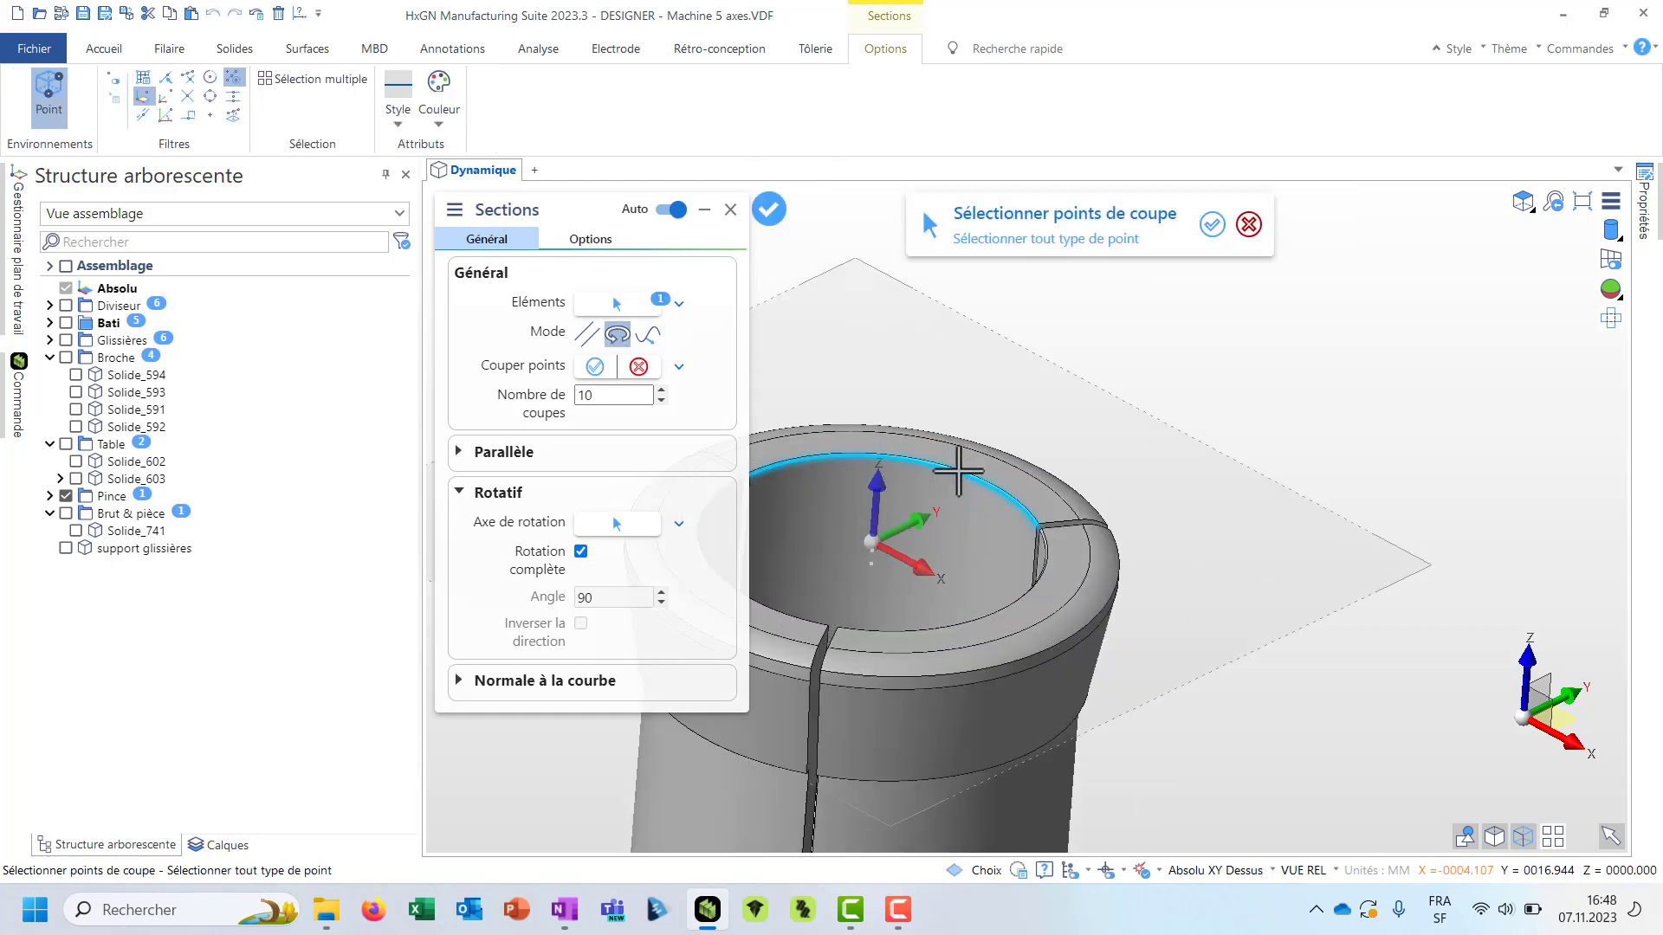
left_click(1042, 475)
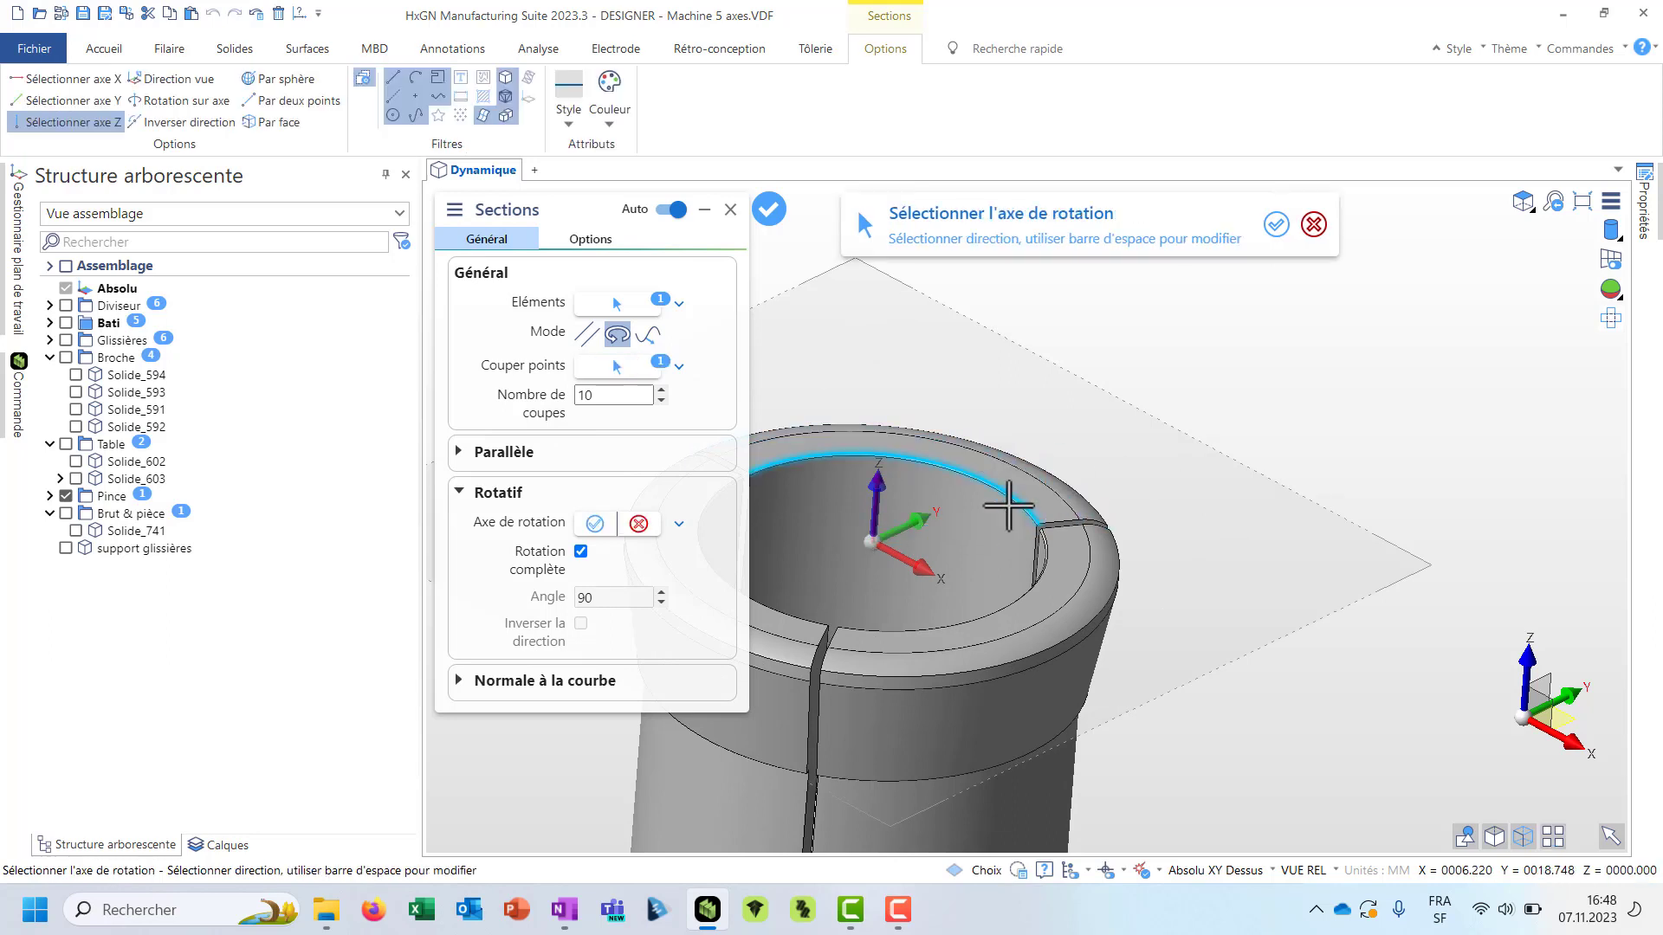
left_click(957, 441)
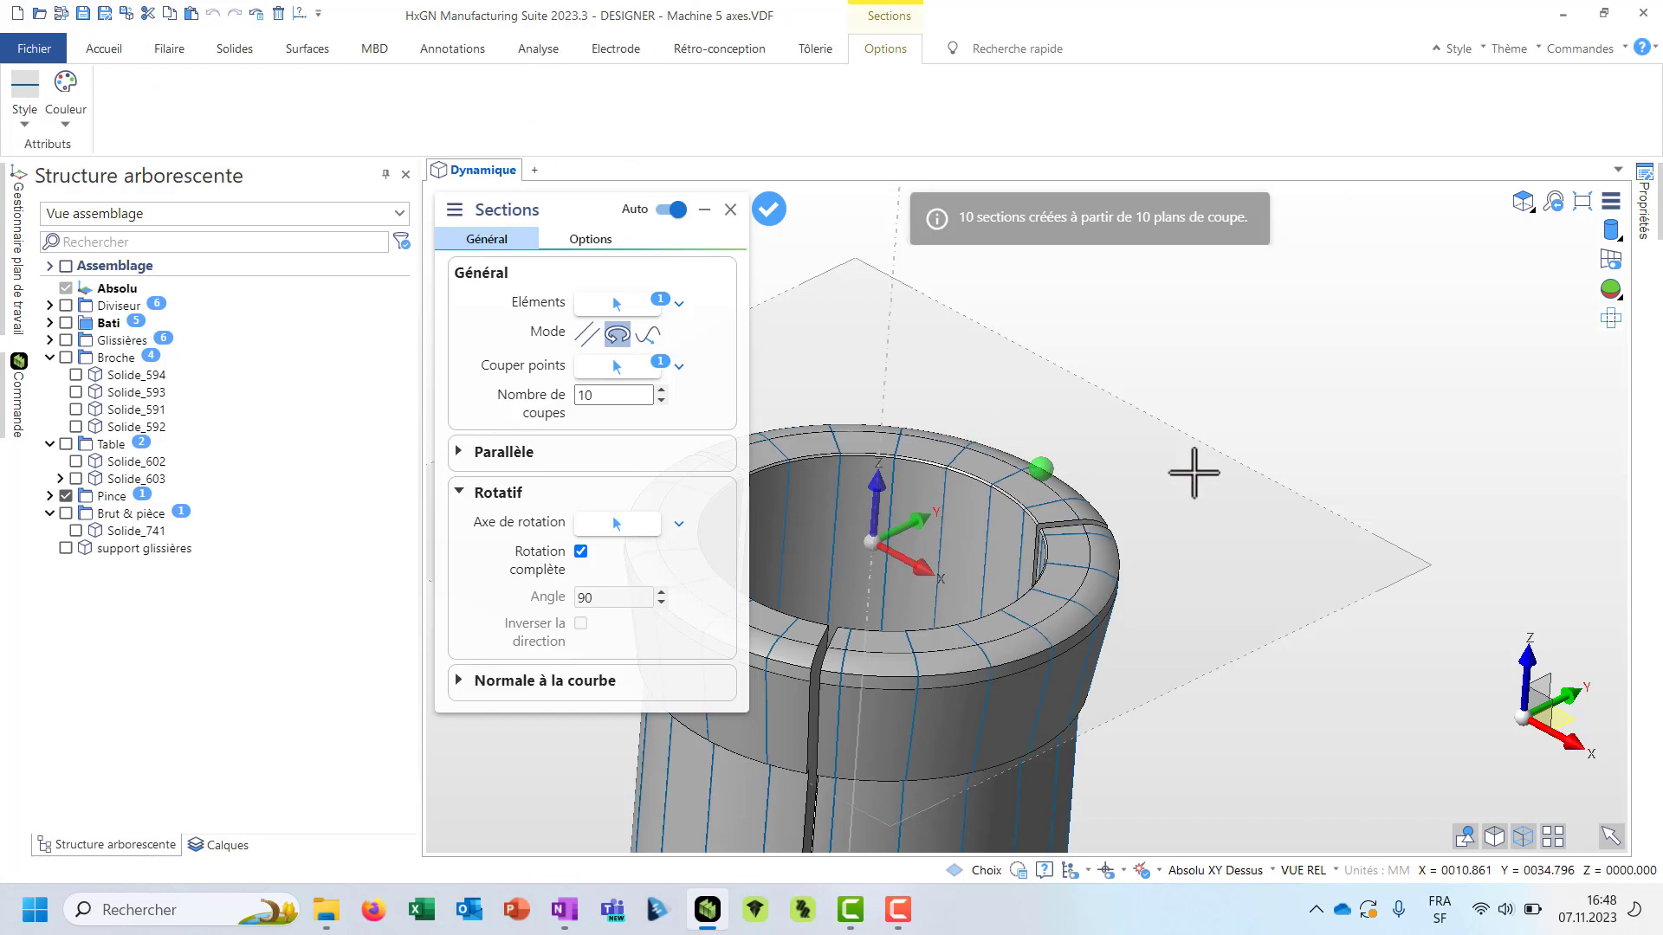
- Reduce the number of rotary sections on the collet to 6
left_click(661, 401)
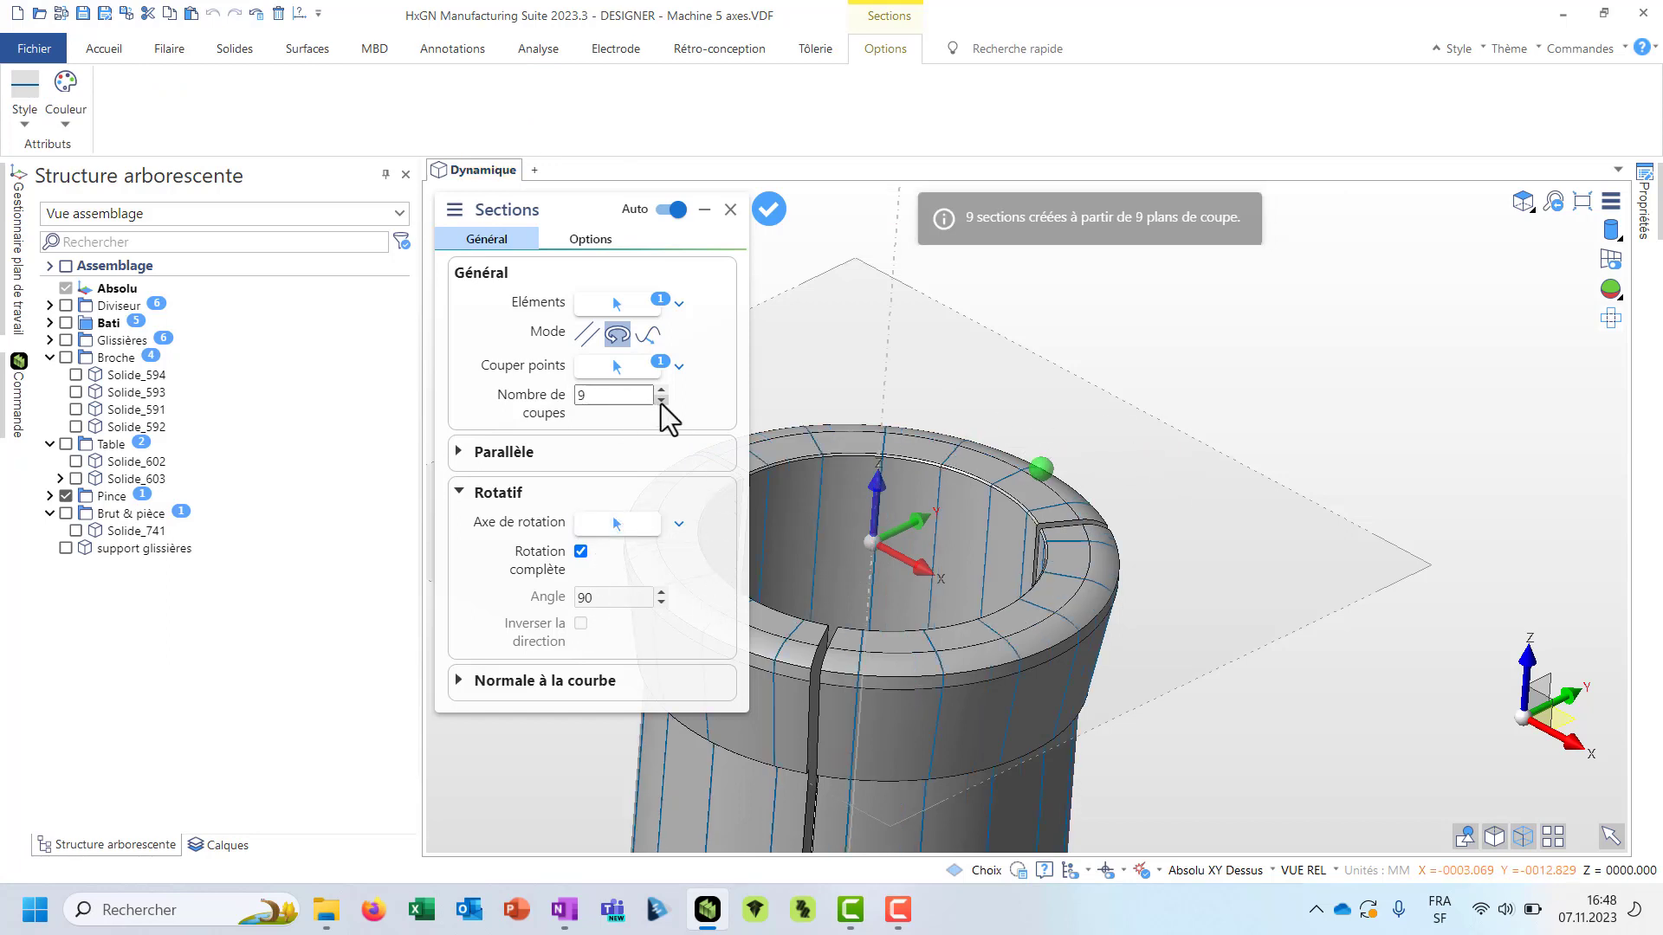
left_click(662, 402)
left_click(661, 403)
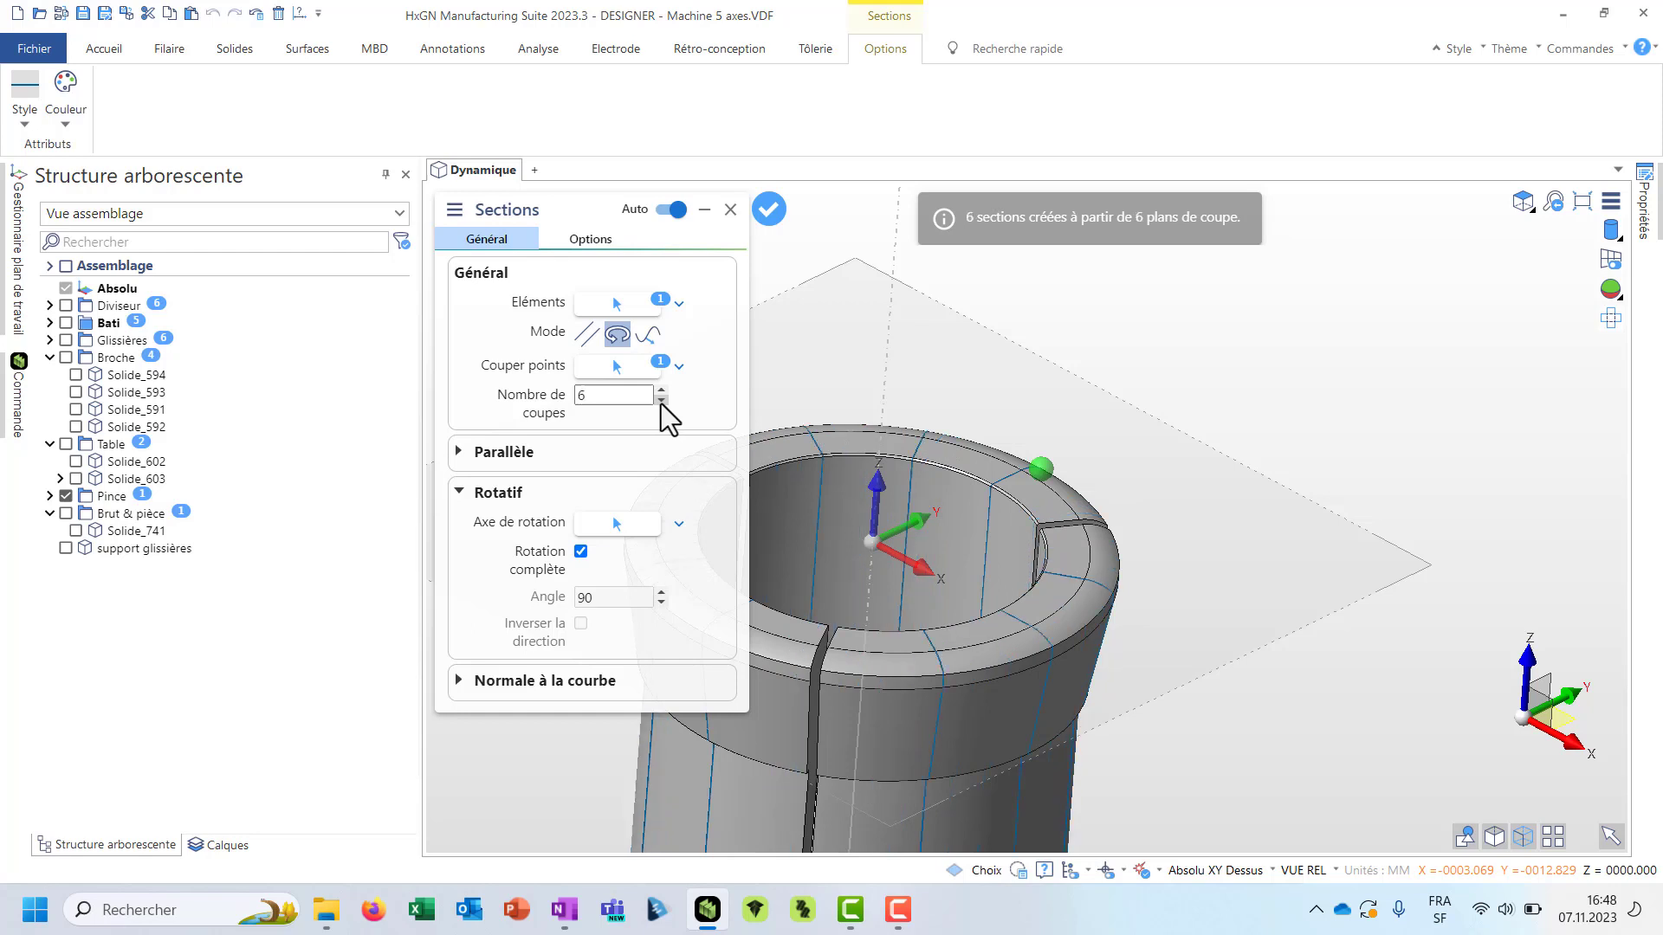
- Raise the number of rotary sections on the collet to 16
left_click(662, 390)
left_click(661, 390)
left_click(662, 390)
left_click(661, 390)
left_click(662, 390)
left_click(662, 389)
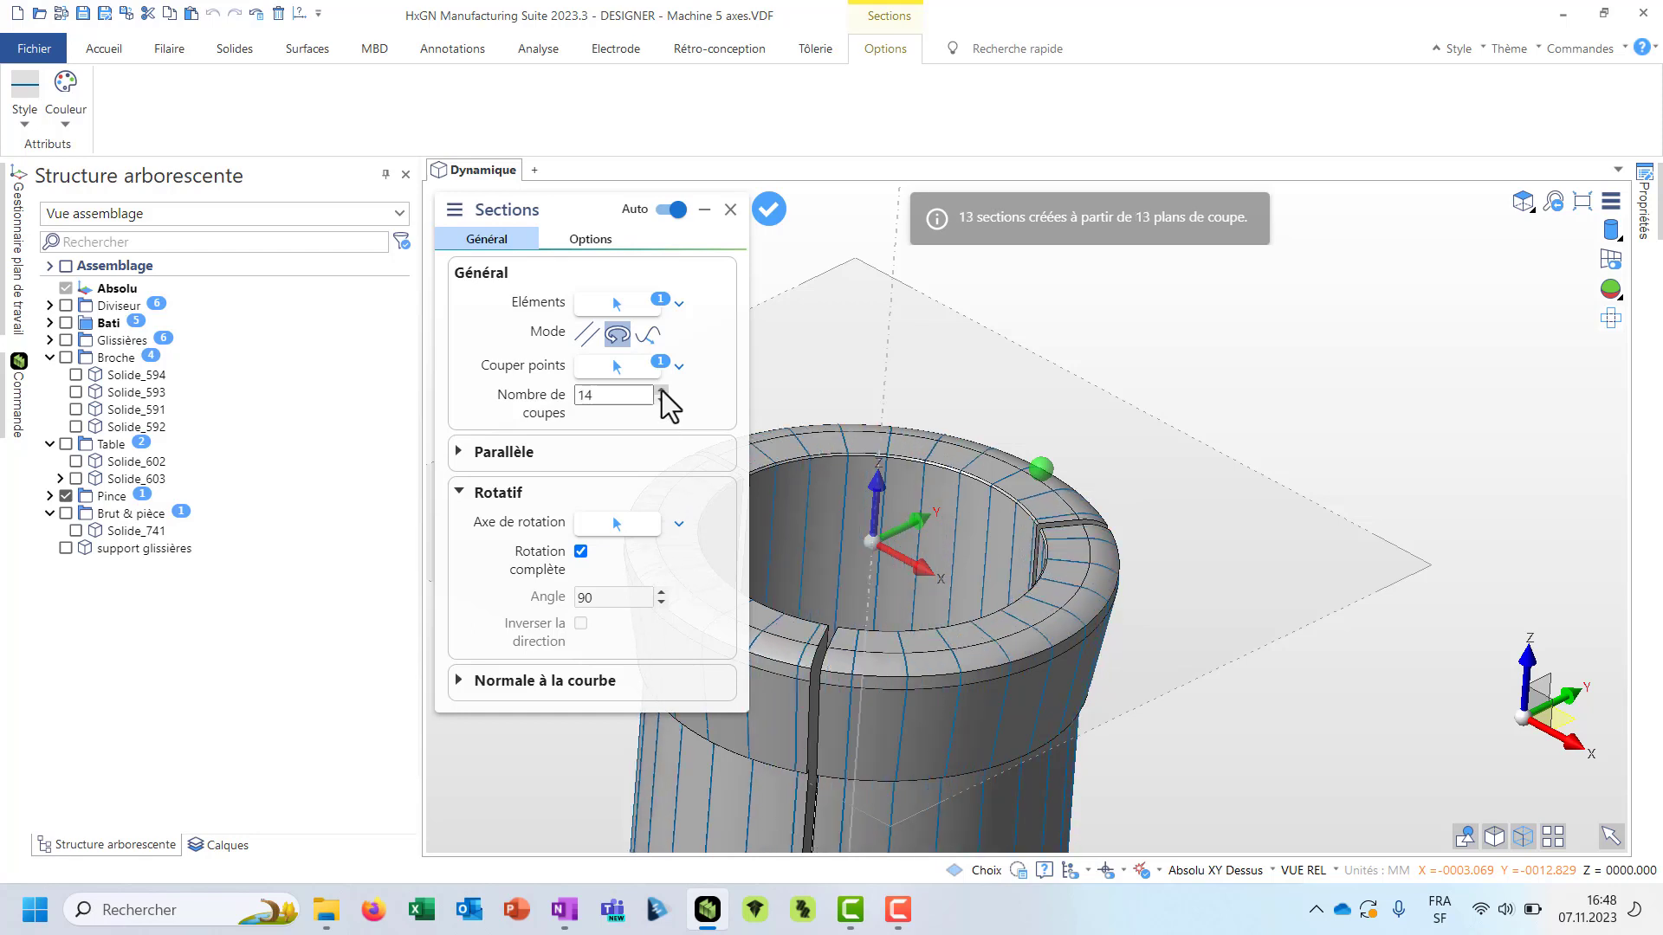
left_click(661, 390)
left_click(661, 390)
left_click(661, 390)
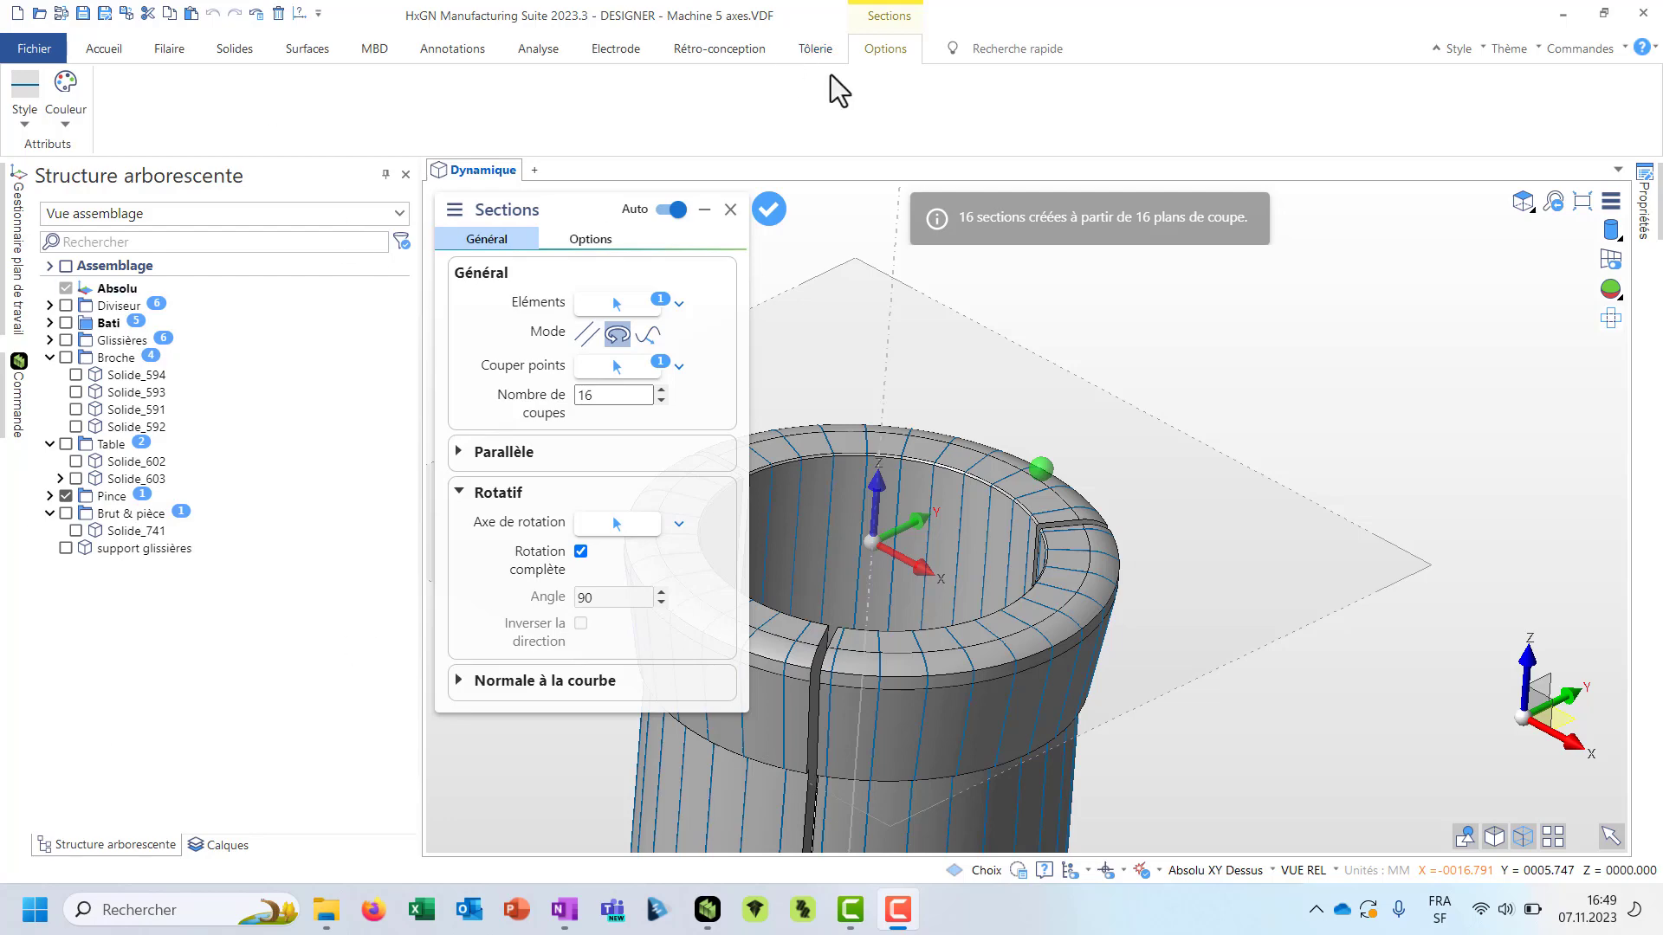
- Search the commands for "fen" to switch the floating dialog boxes to docked, and leave Sections
left_click(992, 48)
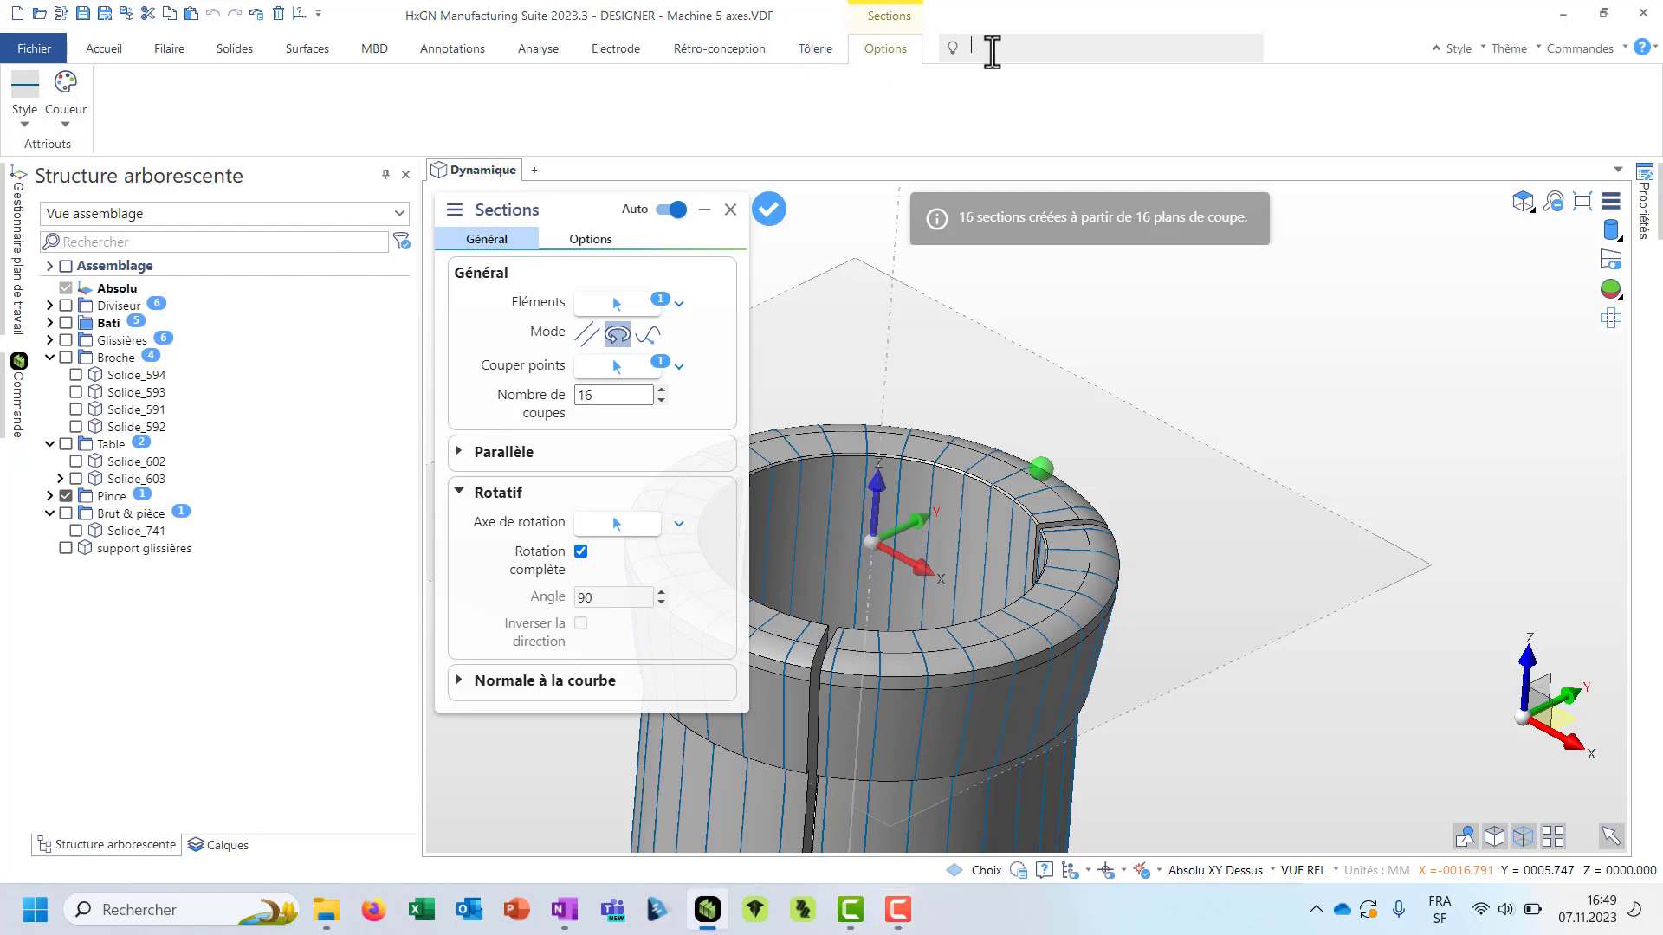
type("fen")
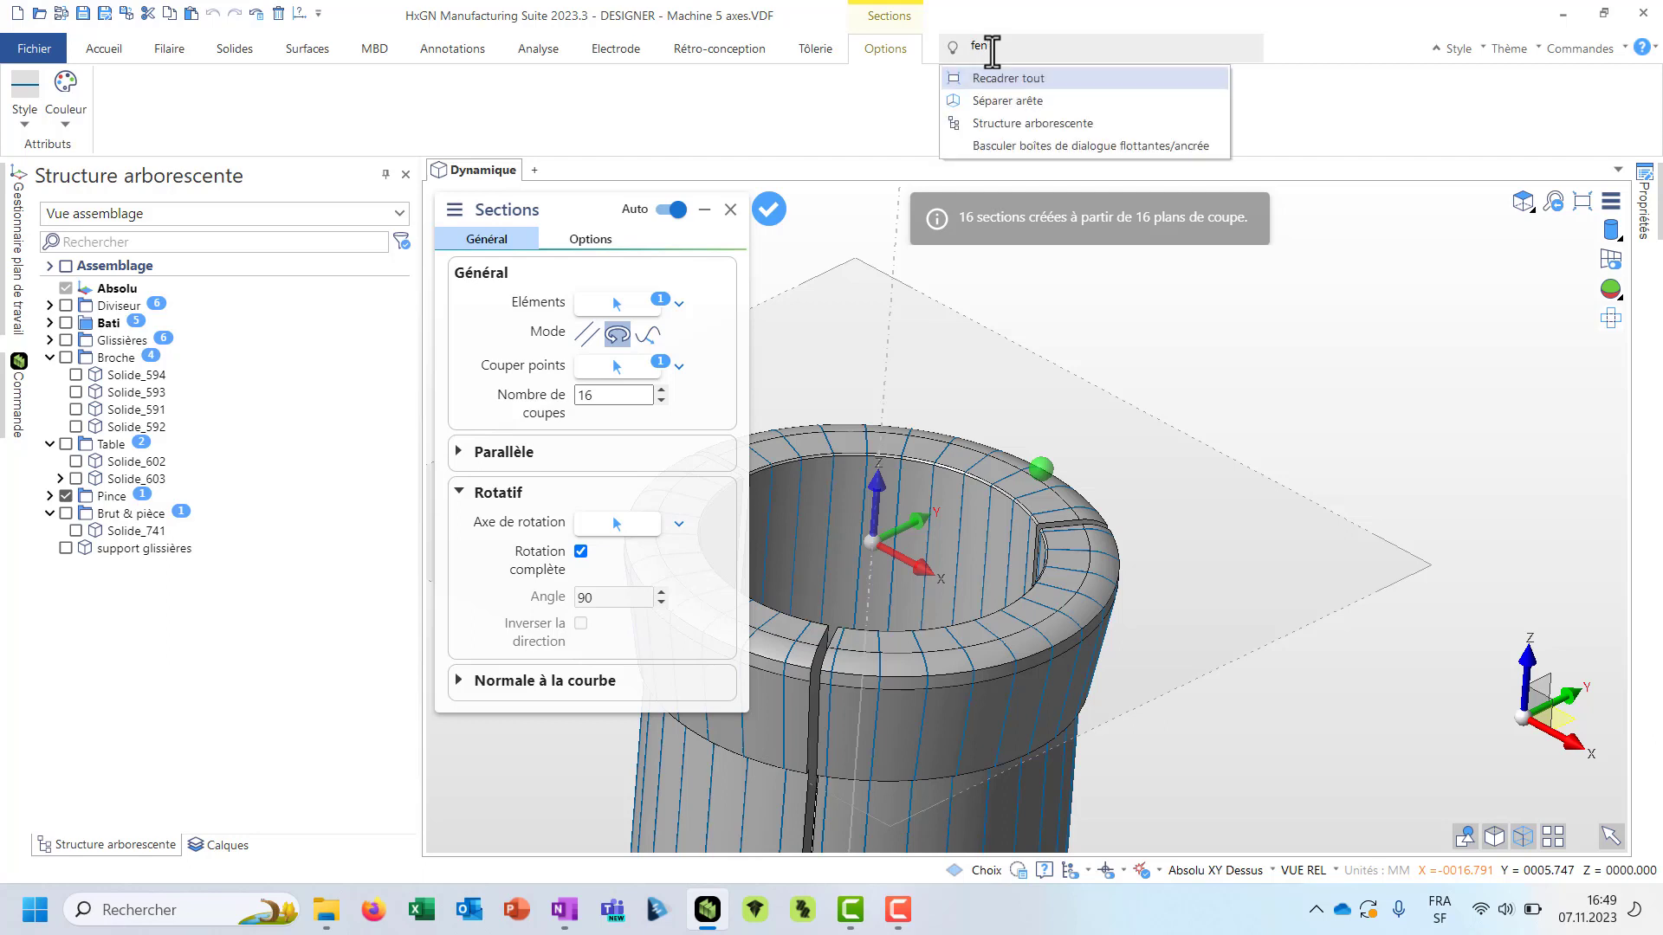
left_click(1069, 147)
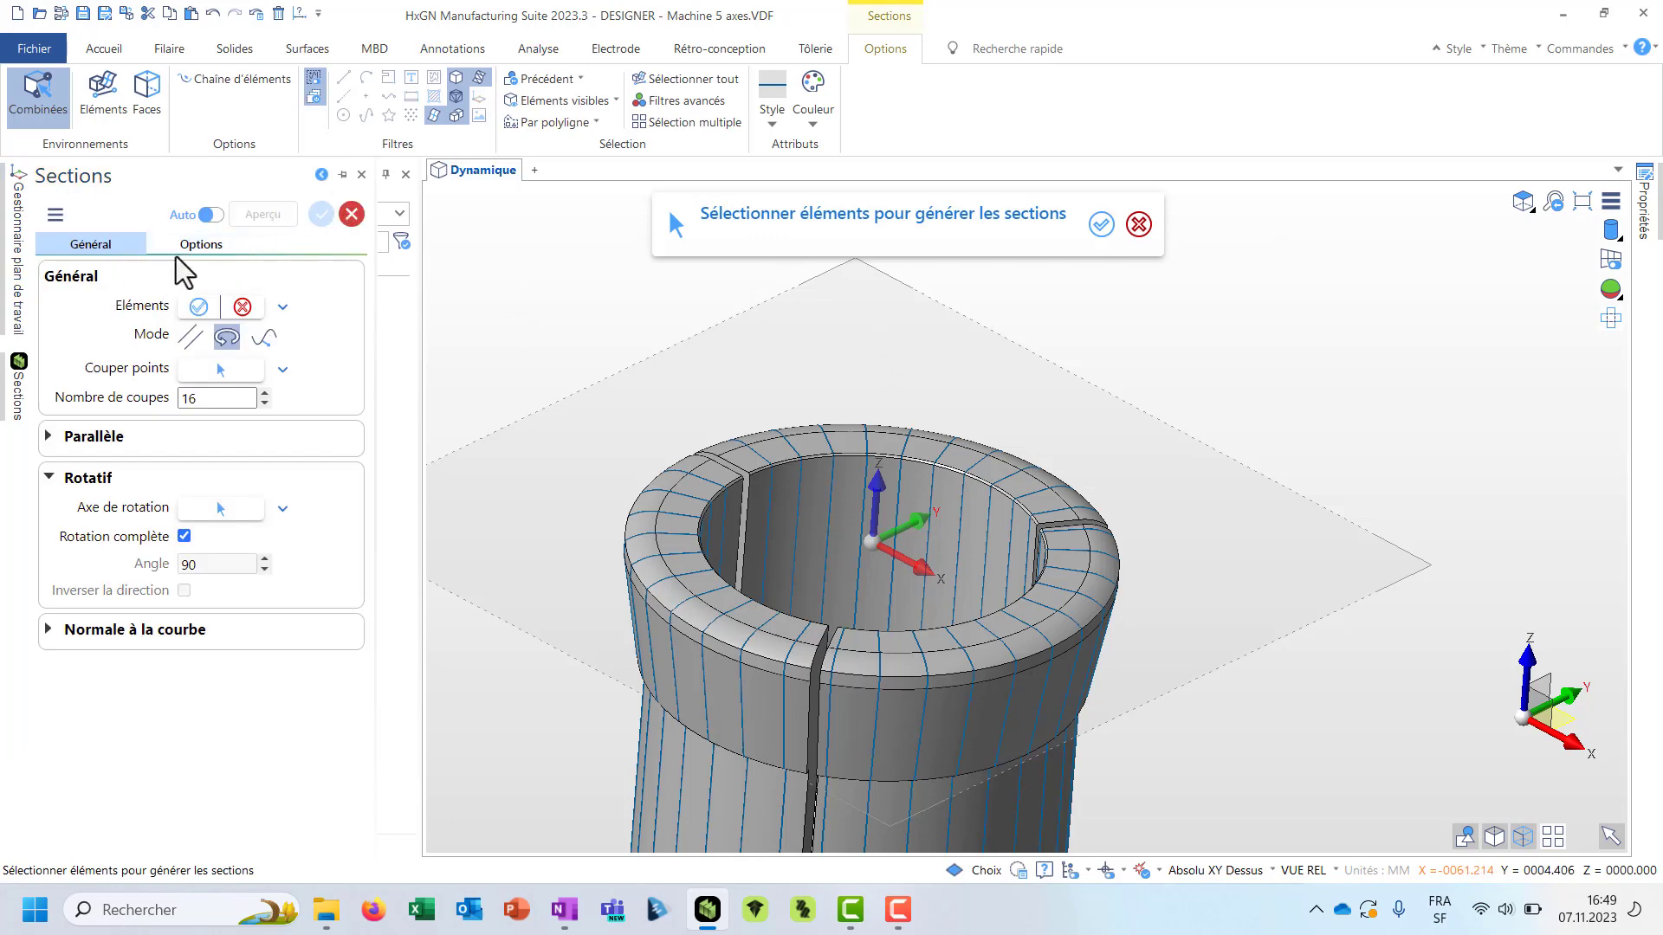
key("Escape")
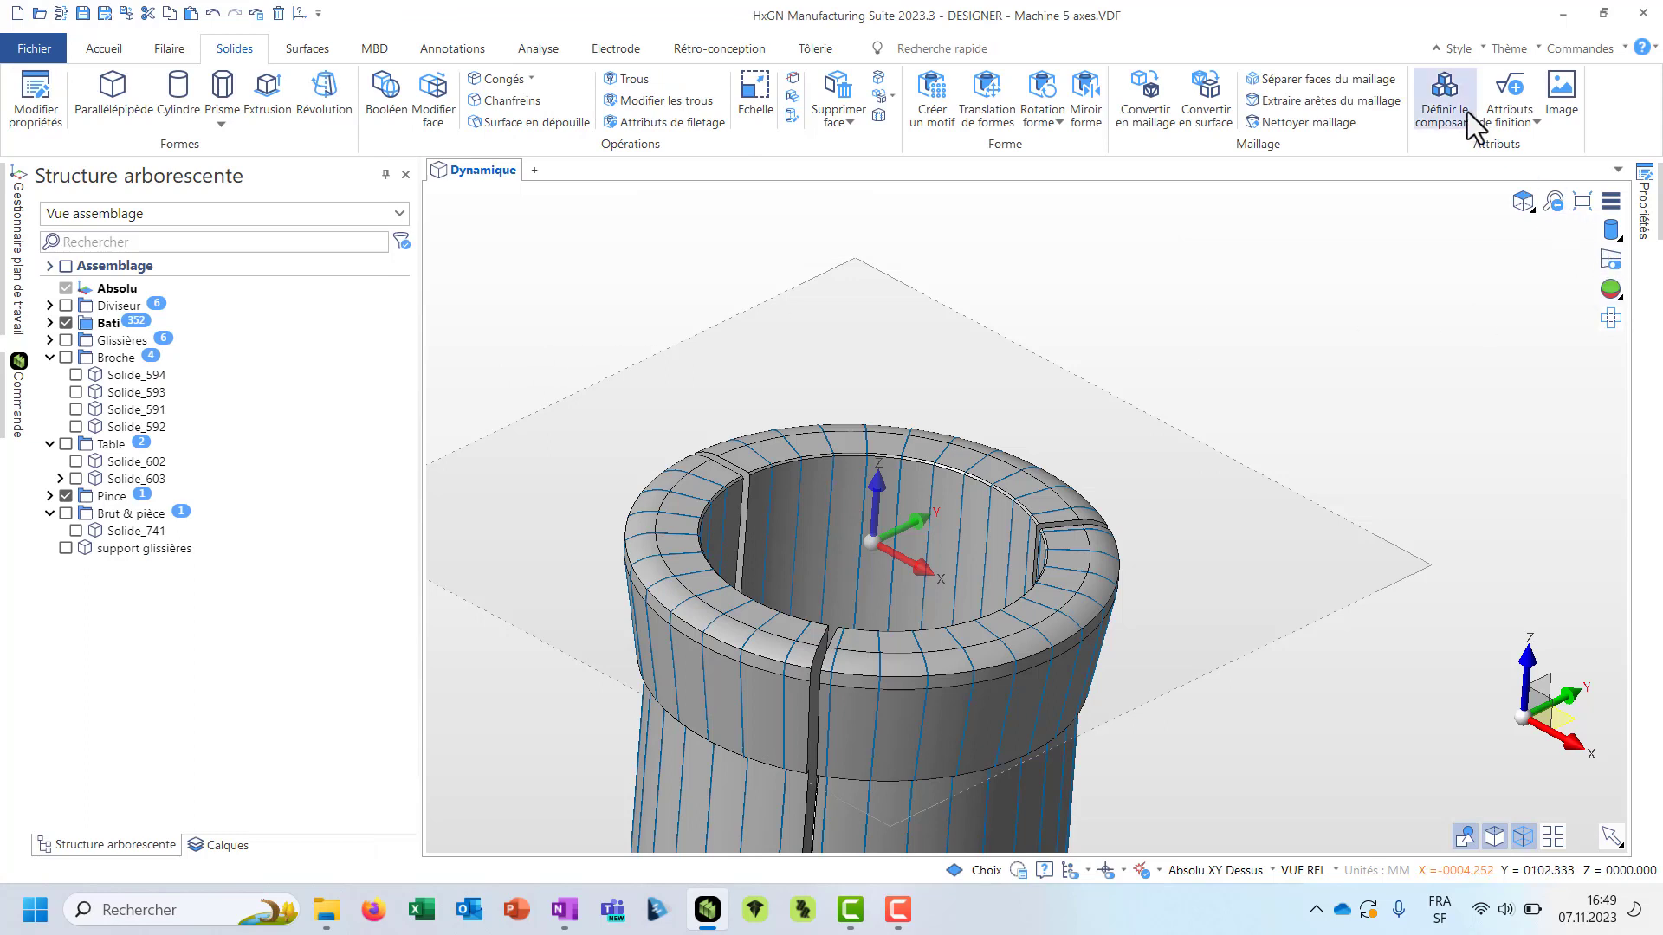
- Define the collet body as a component of type Bridage and apply the definition
left_click(1444, 95)
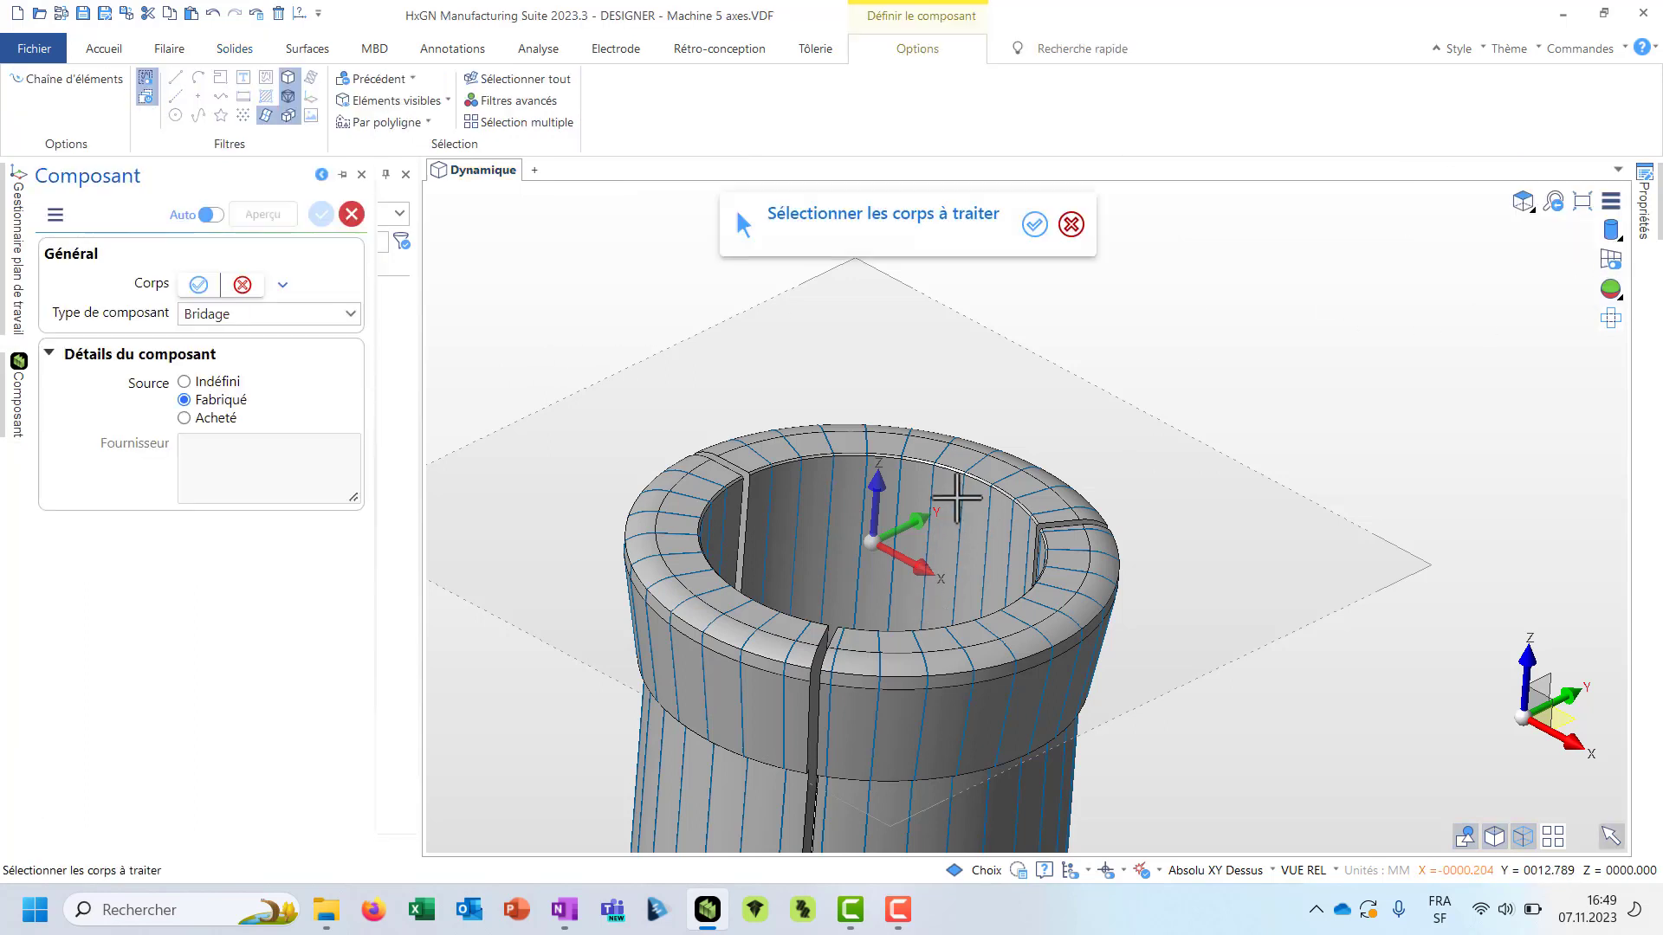
left_click(946, 495)
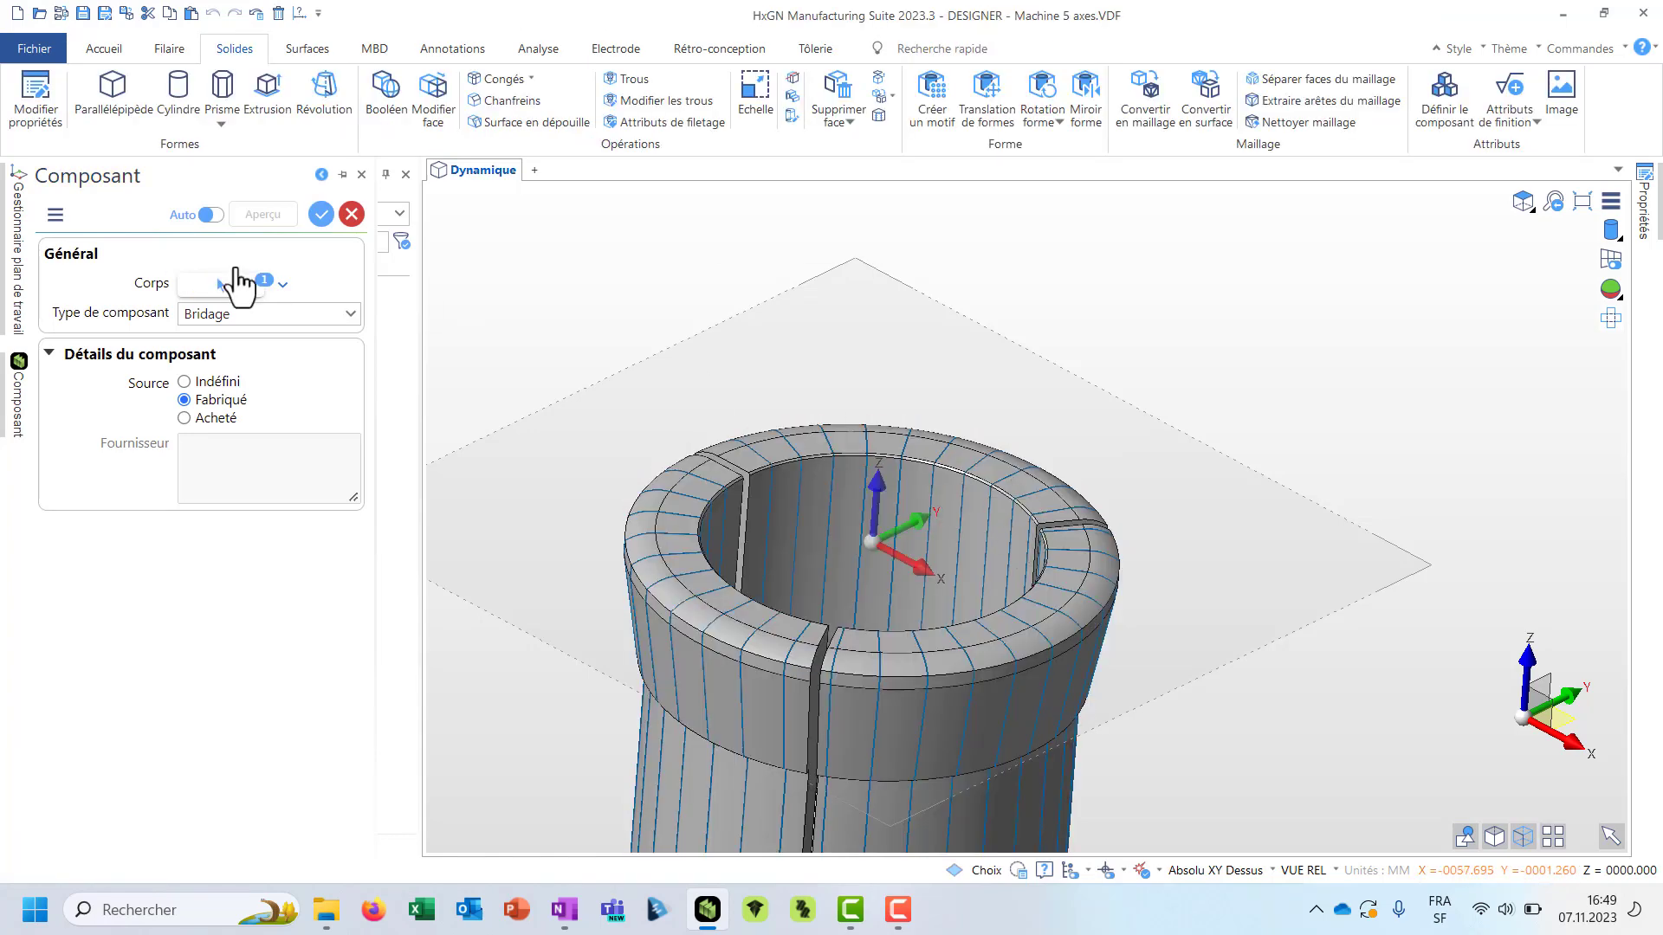
left_click(300, 314)
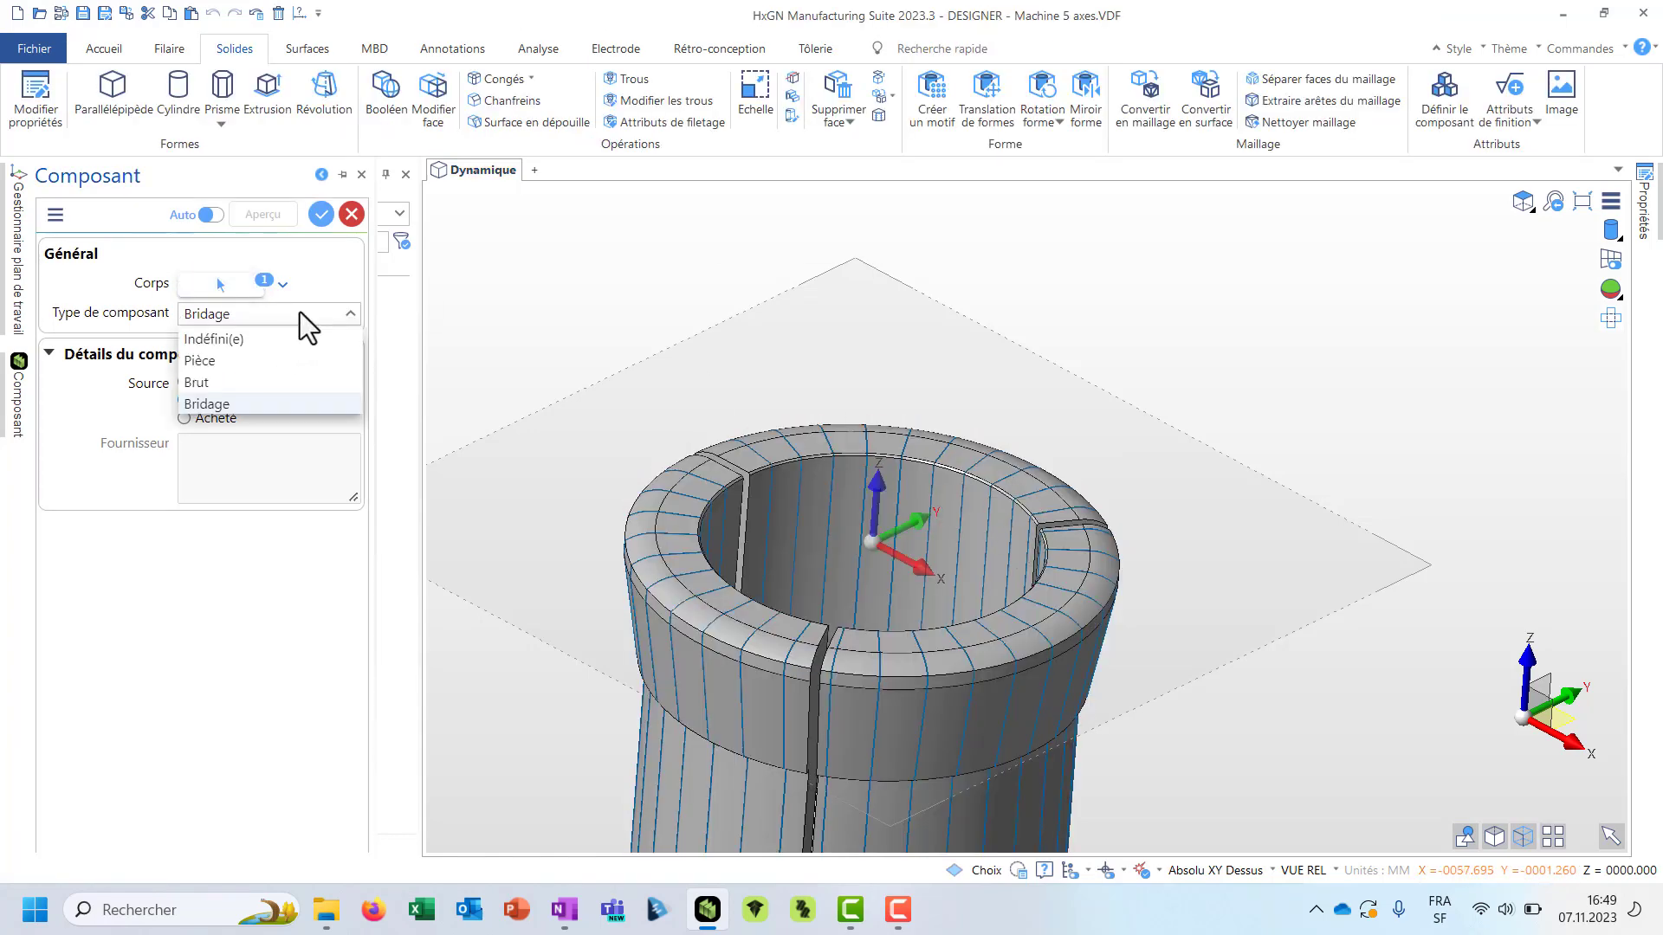
left_click(208, 404)
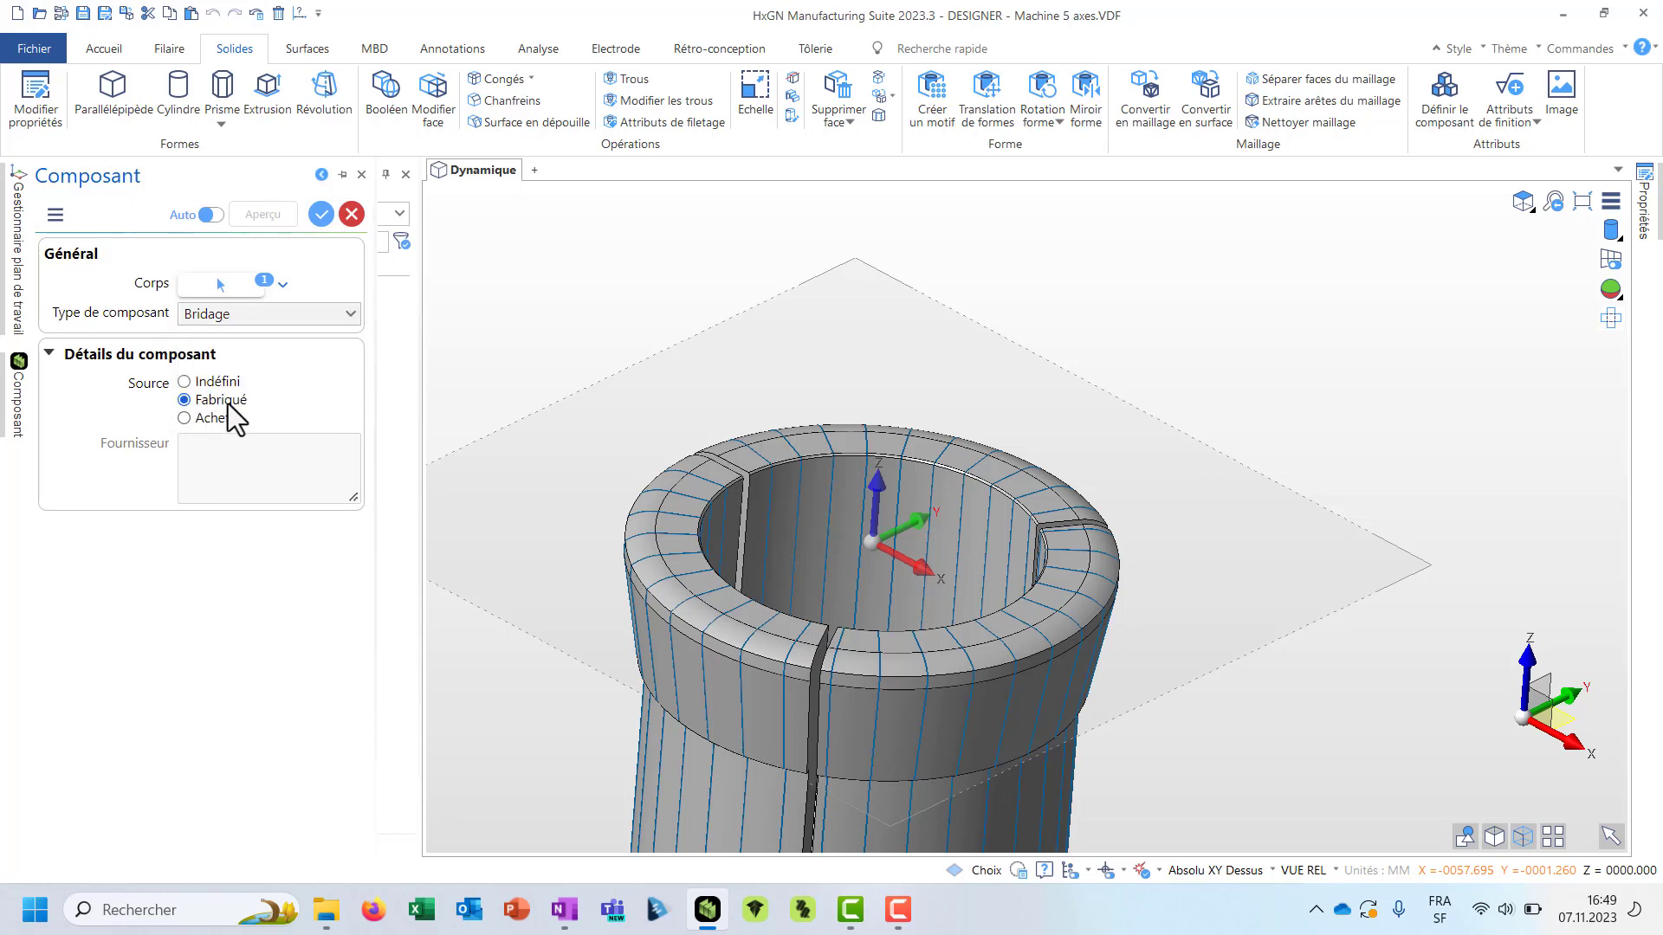
right_click(637, 307)
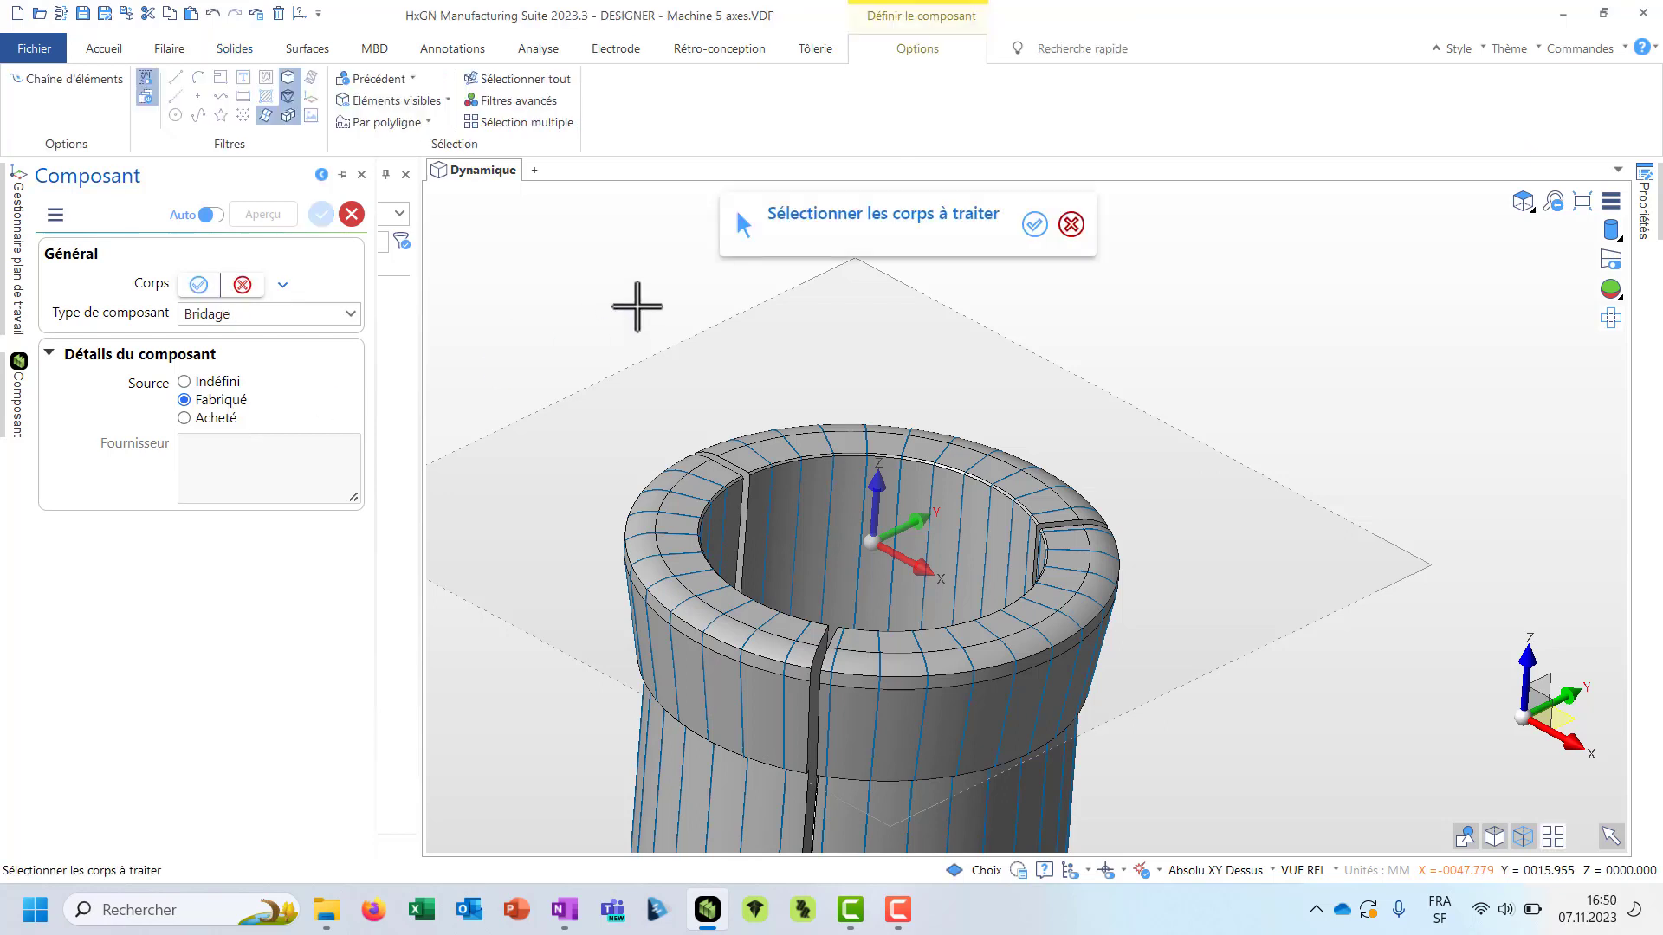